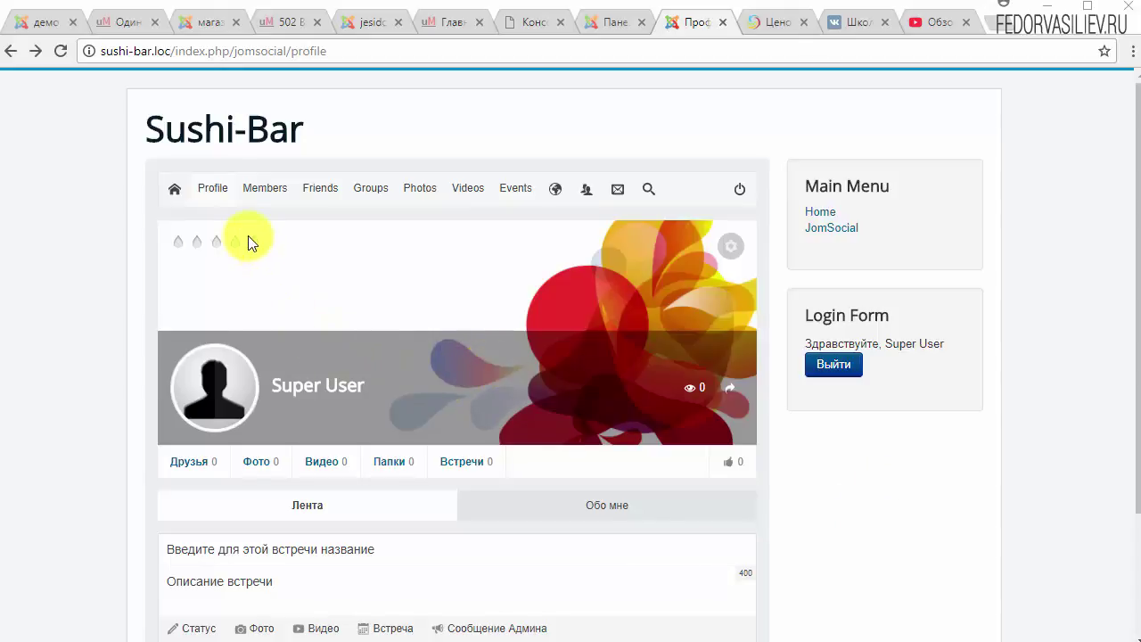
# Browse the community page, then sign out of the Super User account with Выйти.
pyautogui.scroll(-2, 267, 484)
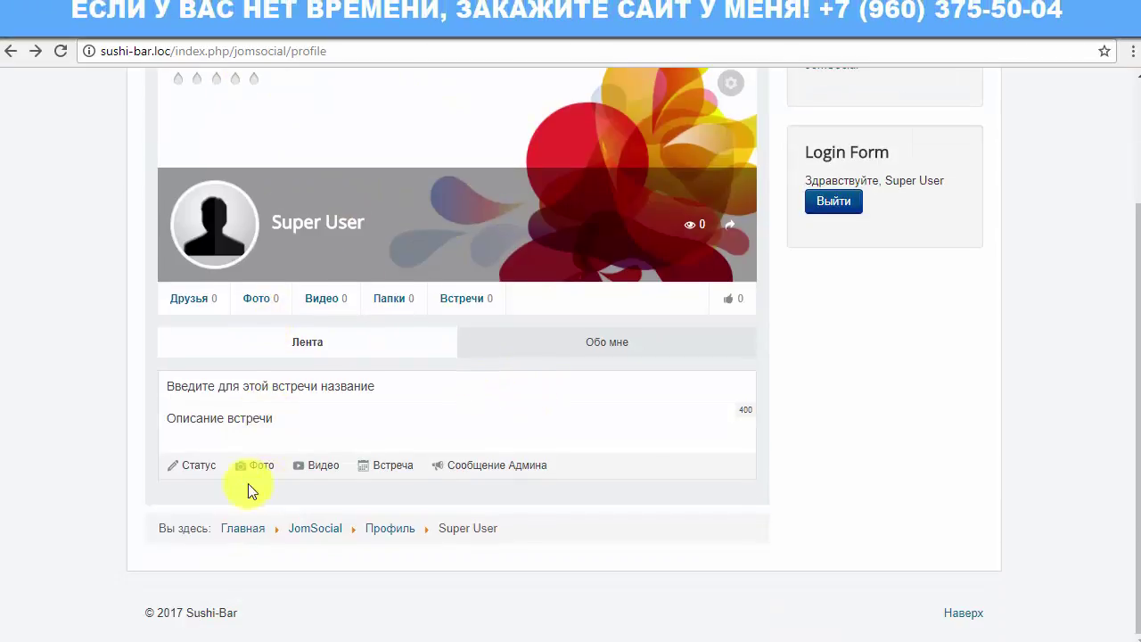
pyautogui.scroll(2, 834, 403)
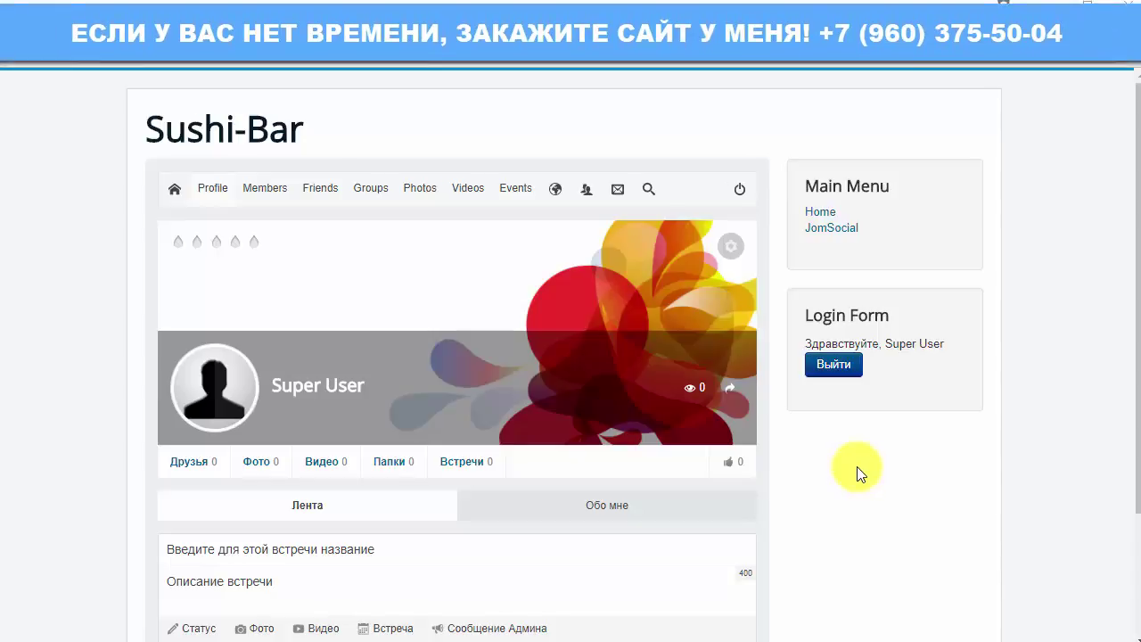
pyautogui.scroll(-1, 856, 475)
pyautogui.scroll(-1, 856, 474)
pyautogui.scroll(2, 426, 317)
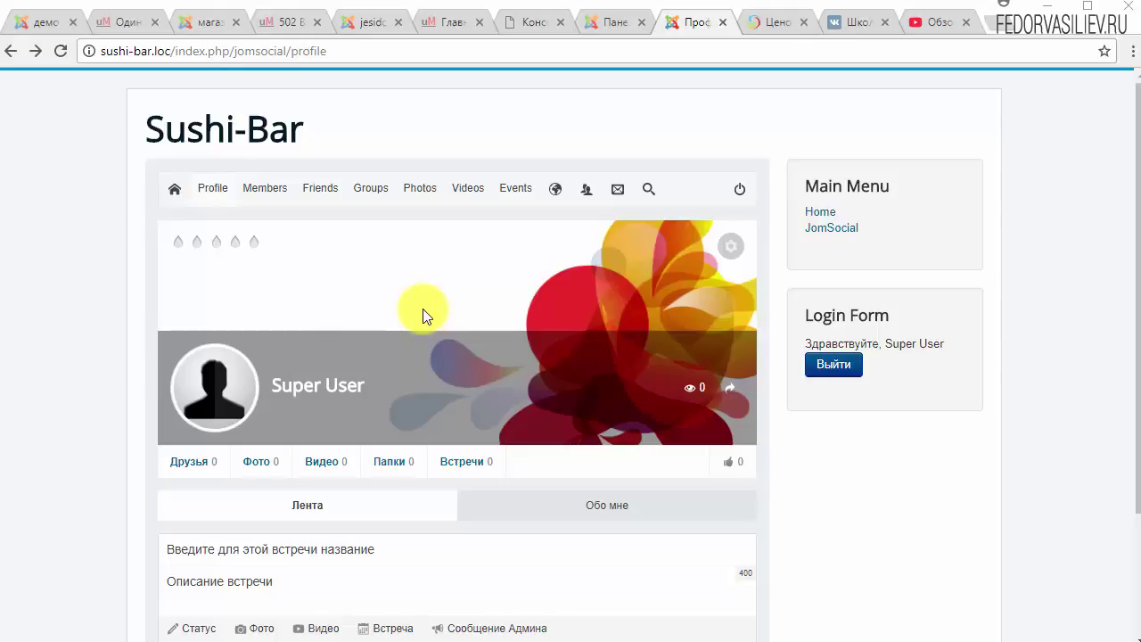
pyautogui.scroll(-2, 400, 351)
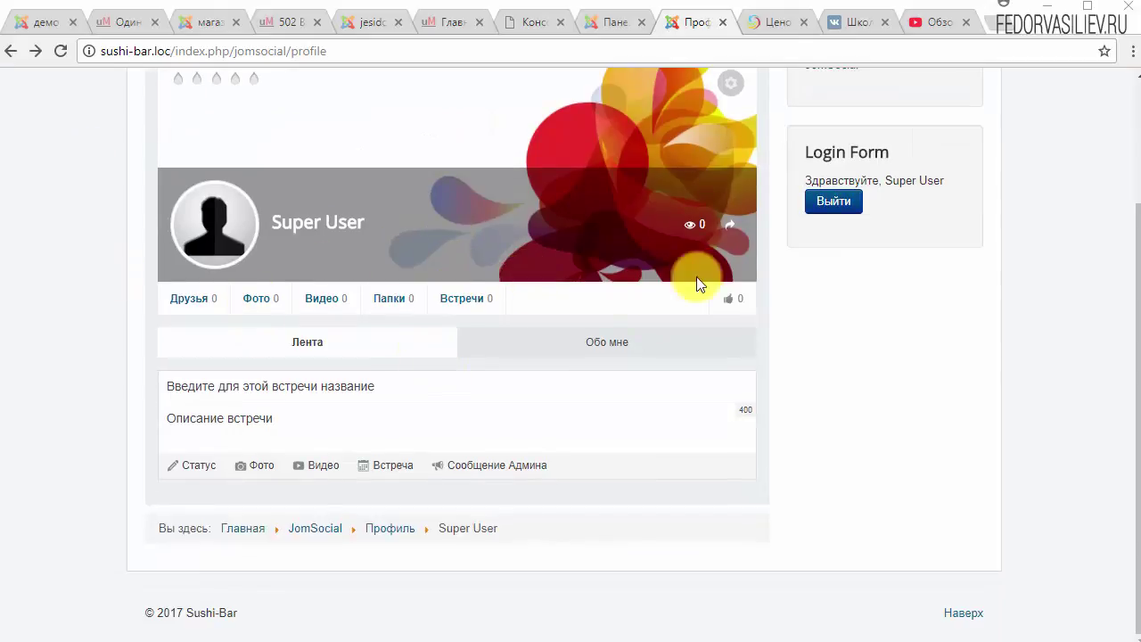
pyautogui.scroll(2, 693, 280)
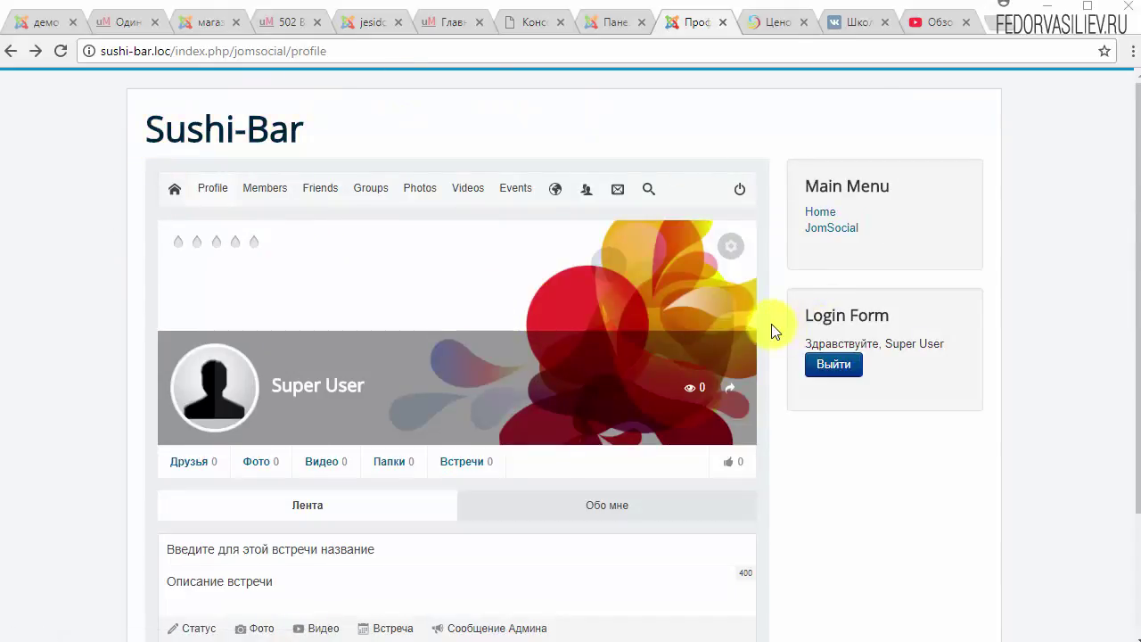
pyautogui.scroll(-2, 874, 204)
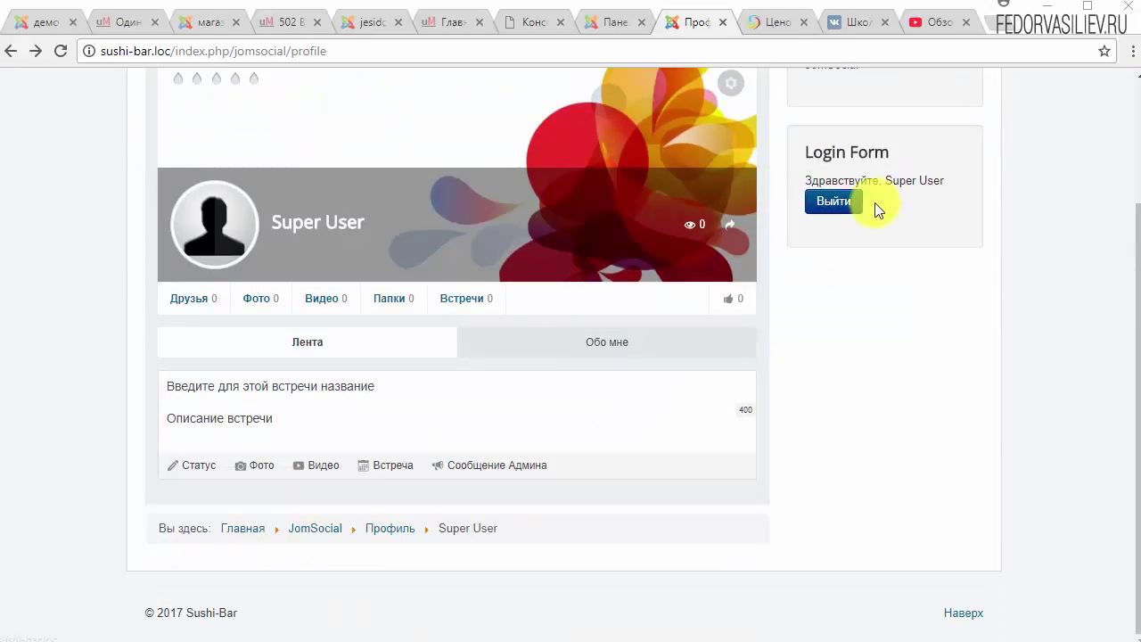
pyautogui.scroll(2, 629, 472)
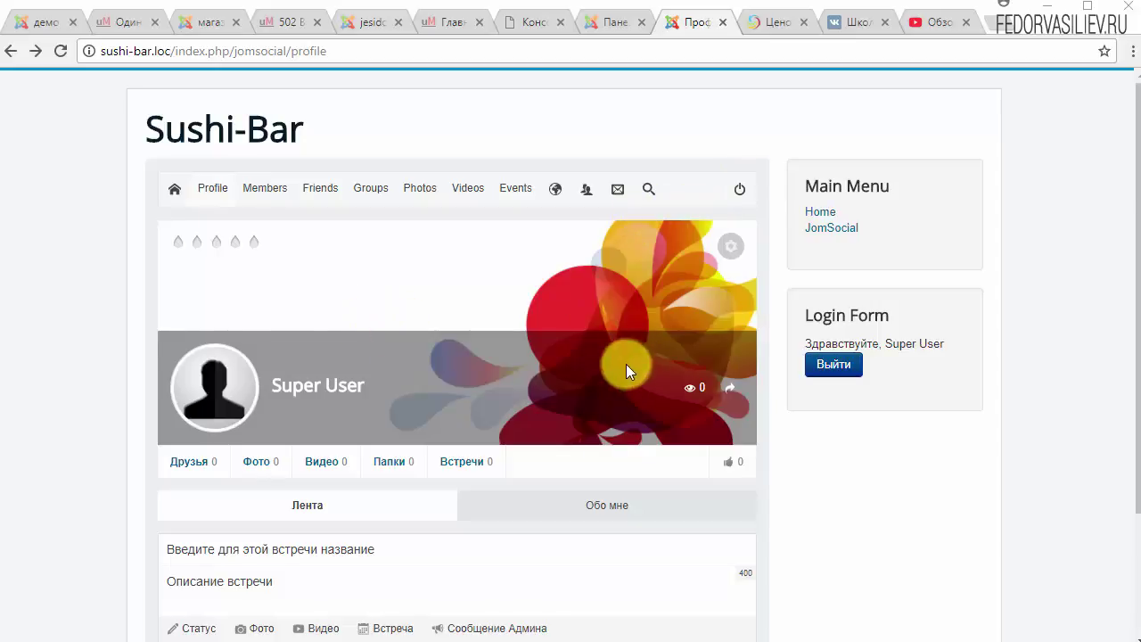
pyautogui.scroll(-2, 626, 364)
pyautogui.scroll(2, 280, 251)
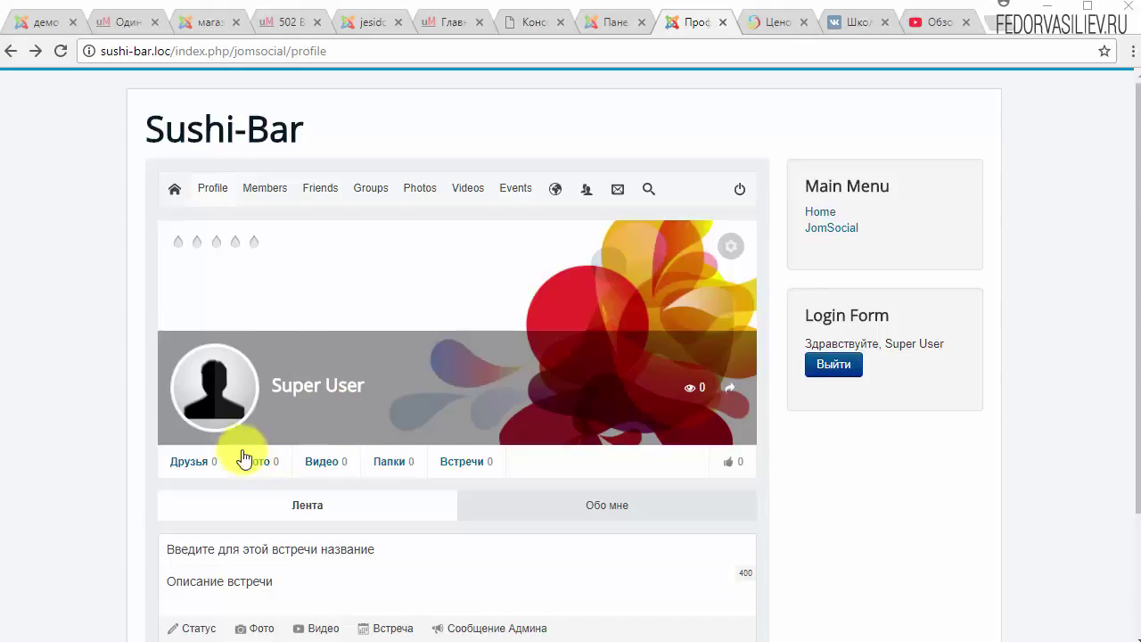
pyautogui.scroll(-2, 241, 454)
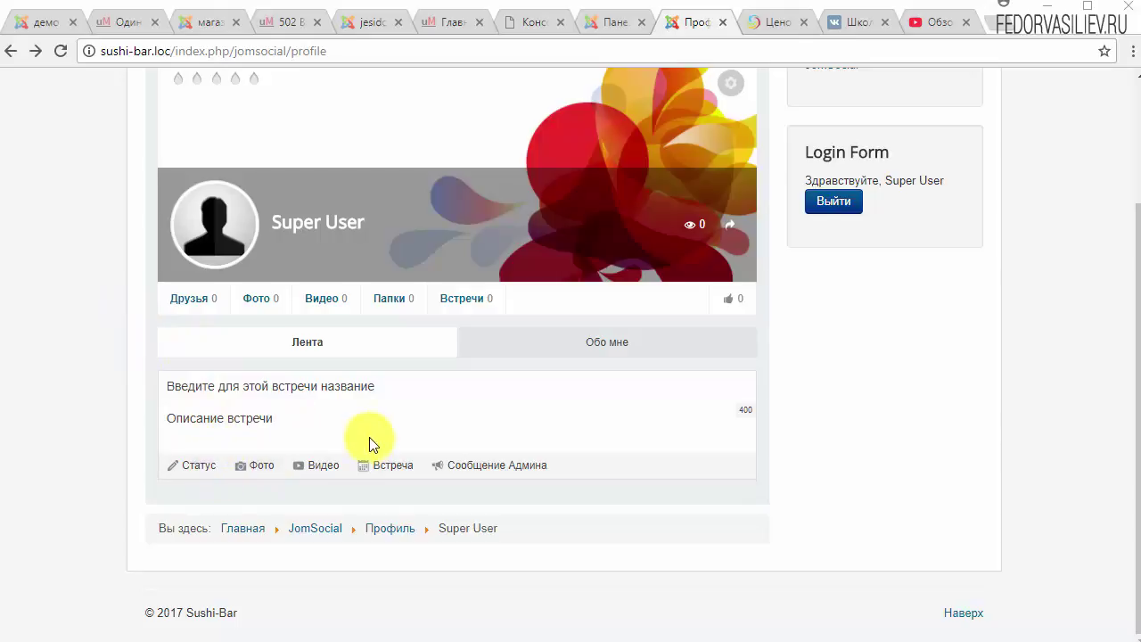
pyautogui.scroll(1, 222, 504)
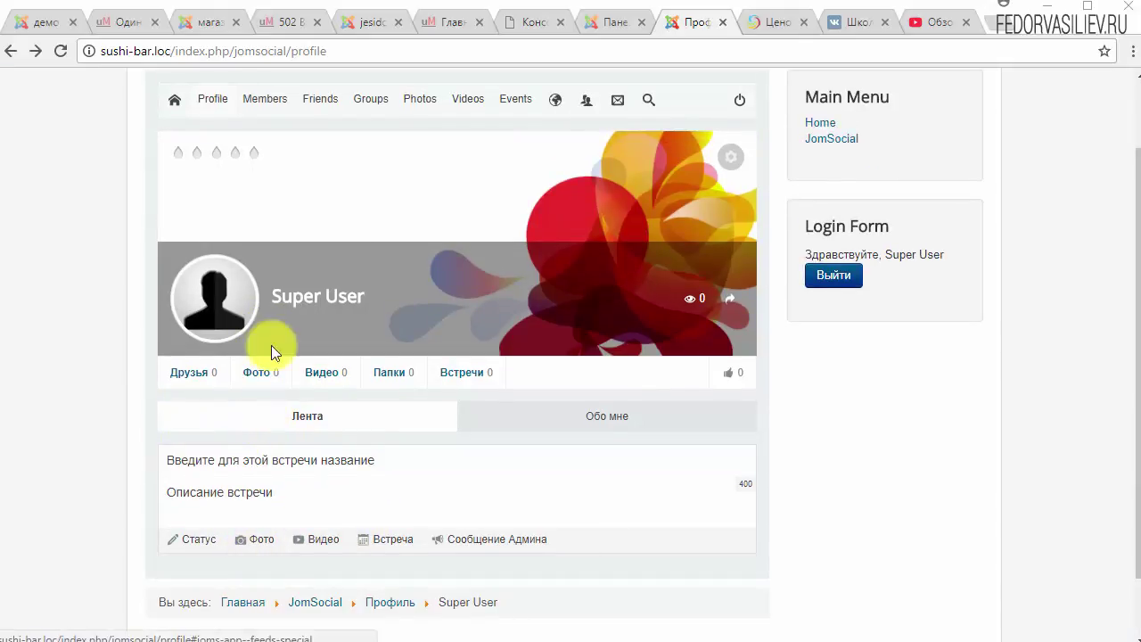
pyautogui.scroll(1, 285, 356)
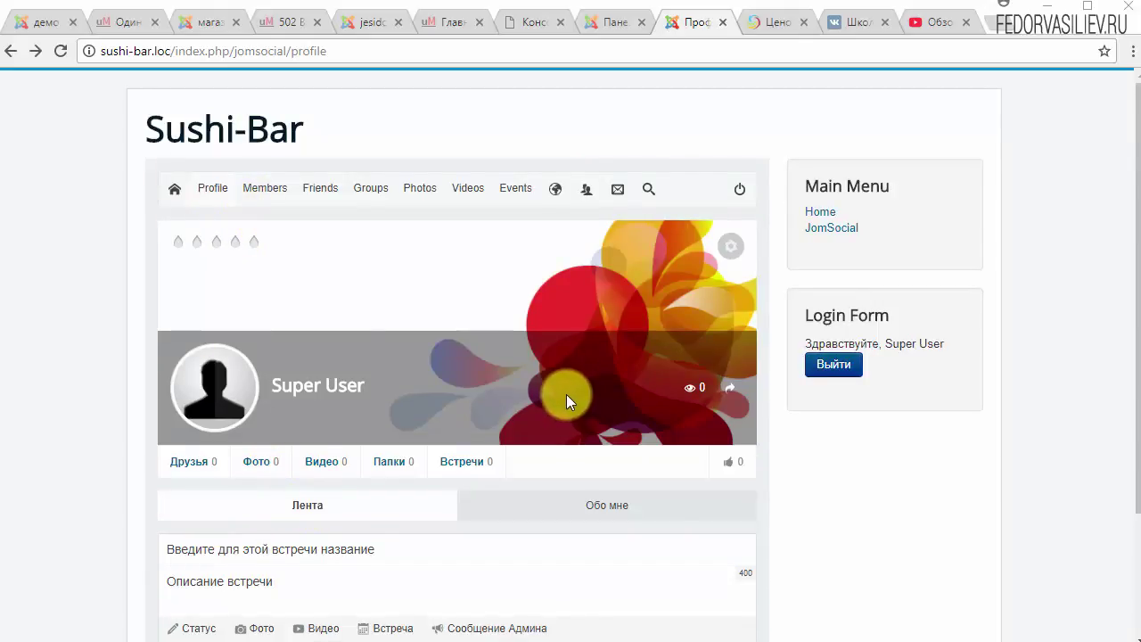
pyautogui.scroll(-2, 566, 394)
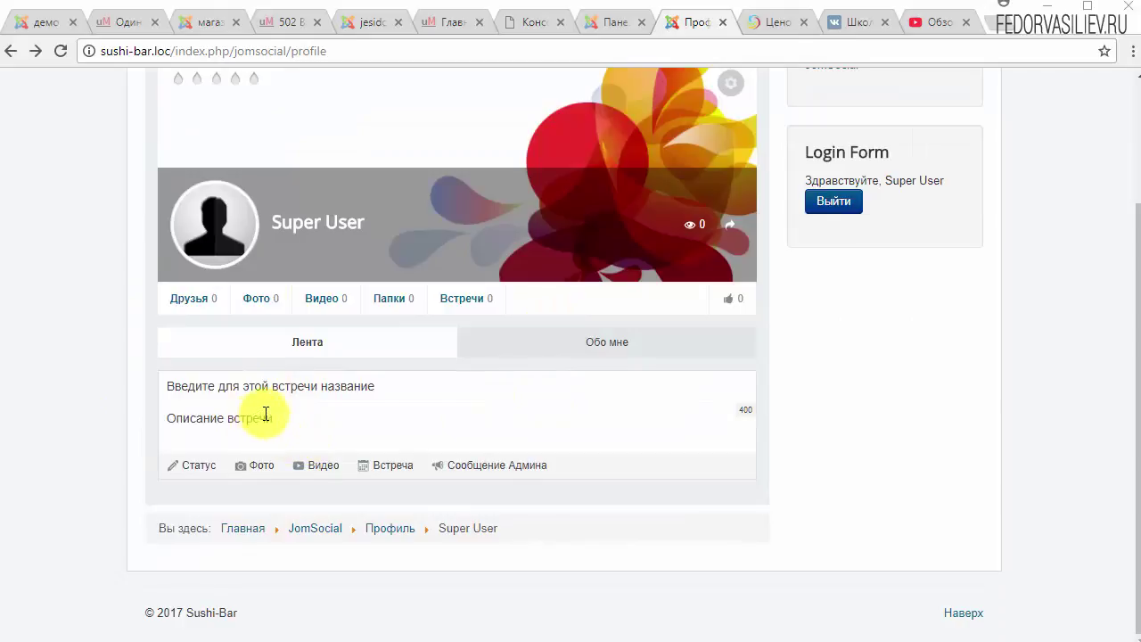
pyautogui.scroll(2, 265, 413)
pyautogui.moveTo(216, 191)
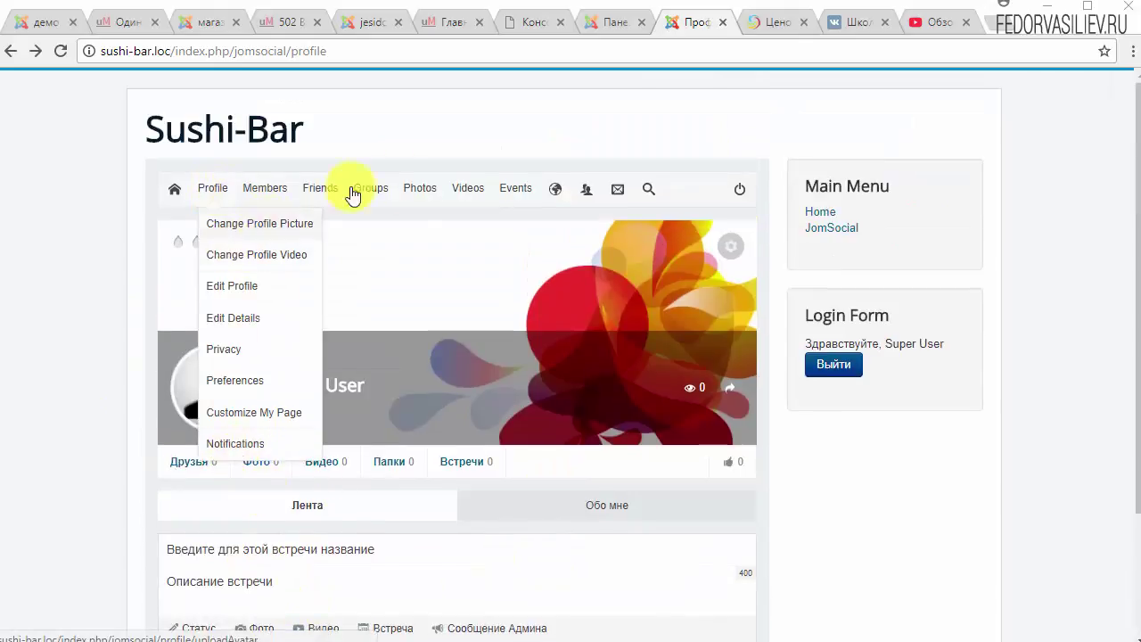
pyautogui.scroll(-2, 803, 214)
pyautogui.click(829, 205)
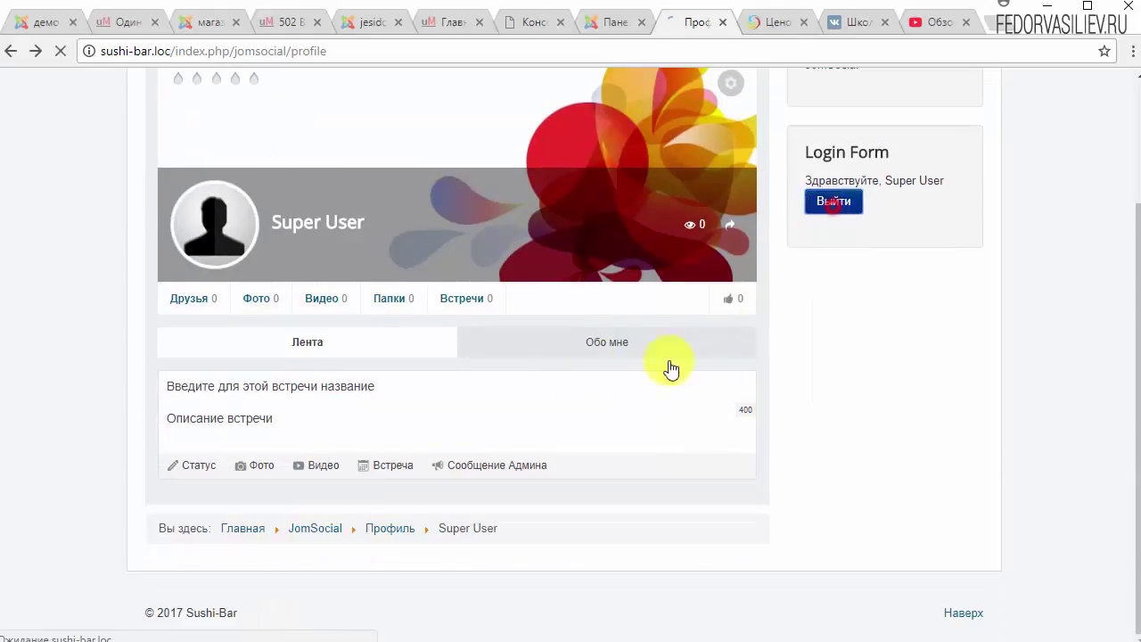
# View the Зарегистрироваться form, try Дальше with empty fields, then log back in as Super User.
pyautogui.scroll(-1, 182, 375)
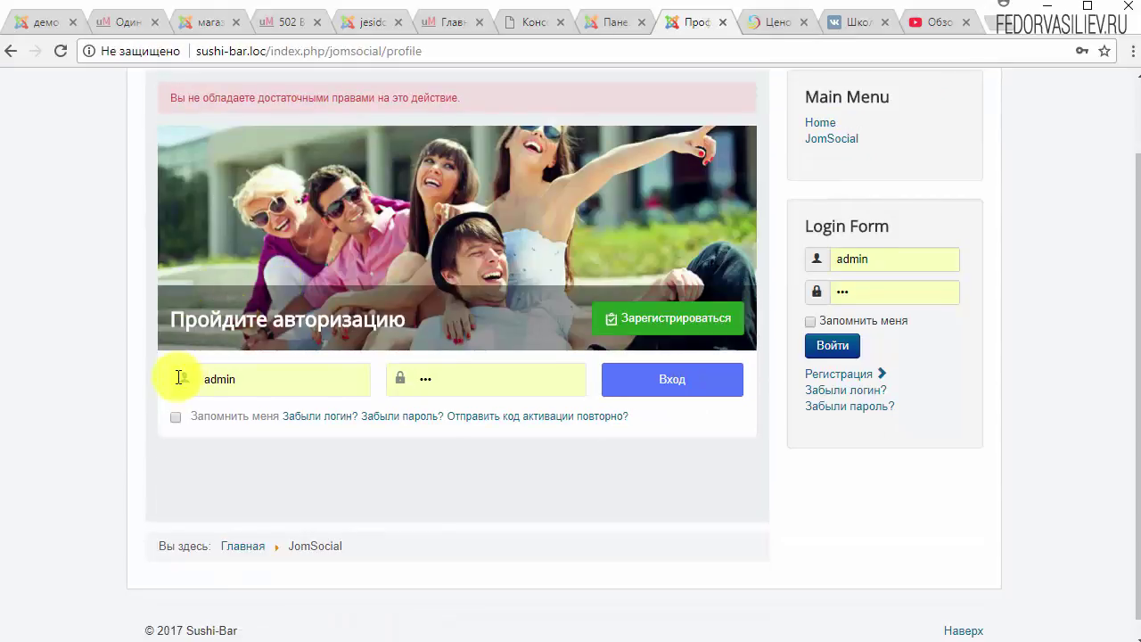
pyautogui.scroll(1, 249, 289)
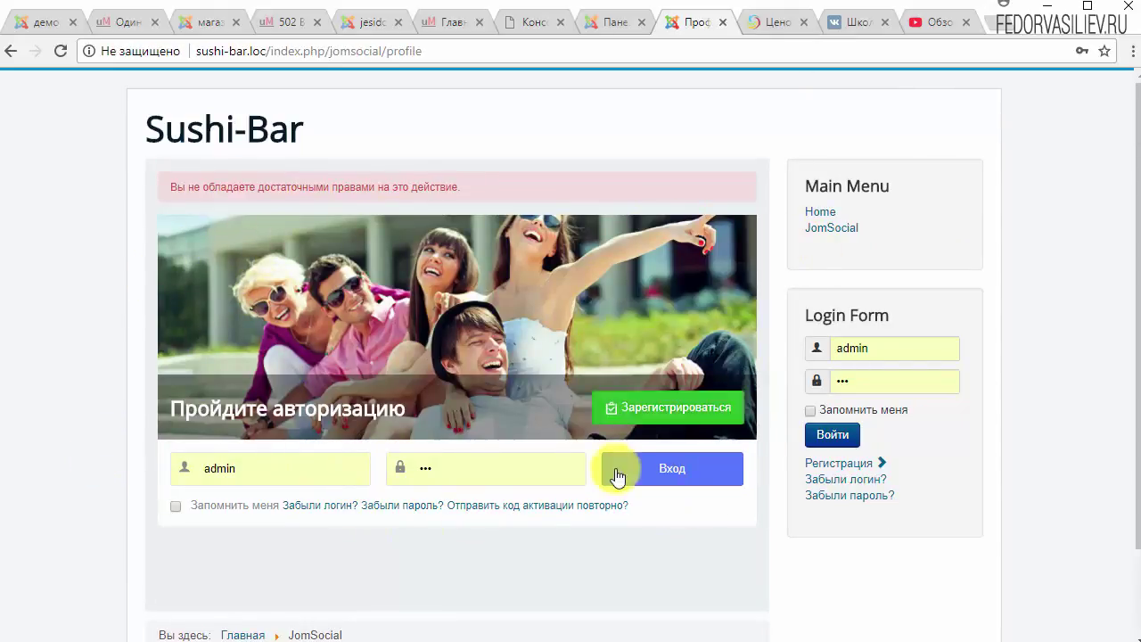
pyautogui.click(615, 407)
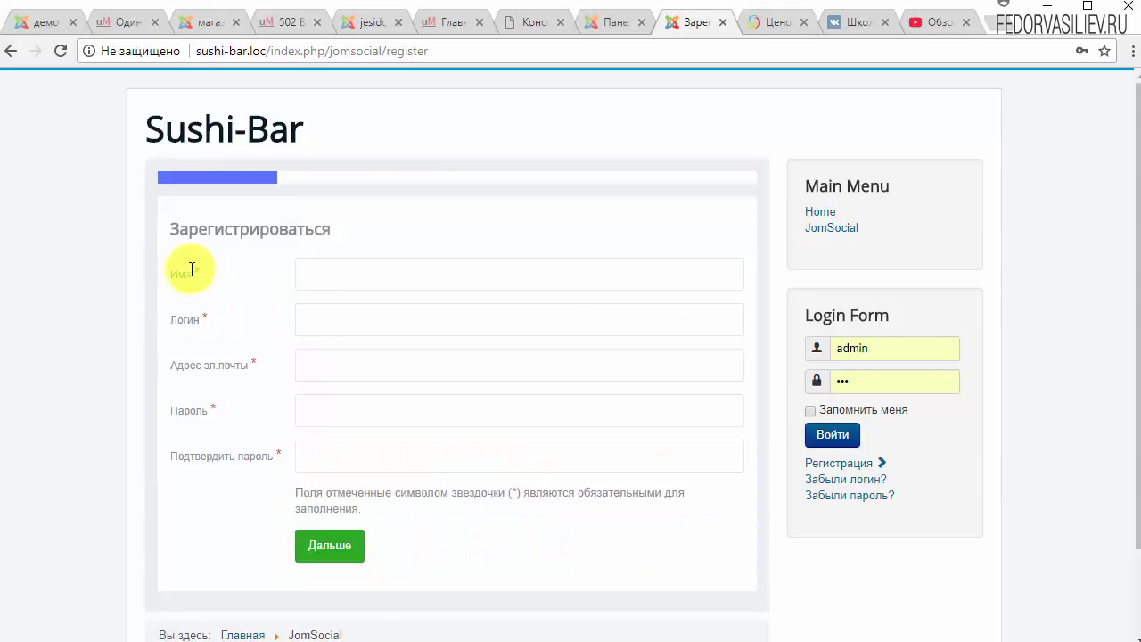
pyautogui.click(344, 273)
pyautogui.scroll(-1, 302, 493)
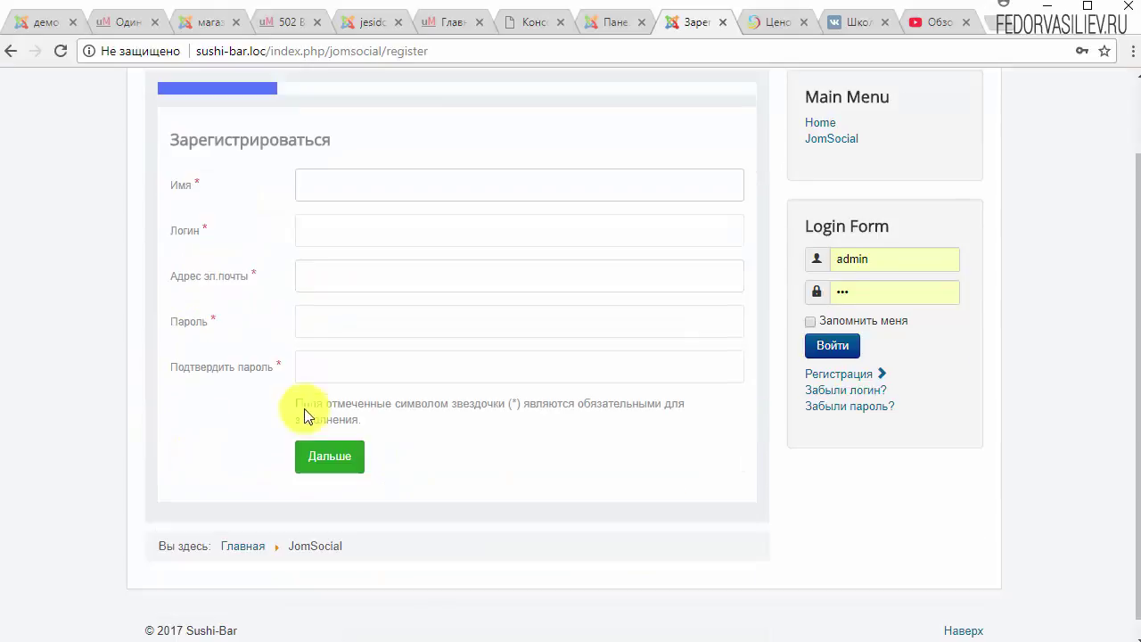
pyautogui.click(330, 547)
pyautogui.scroll(1, 259, 361)
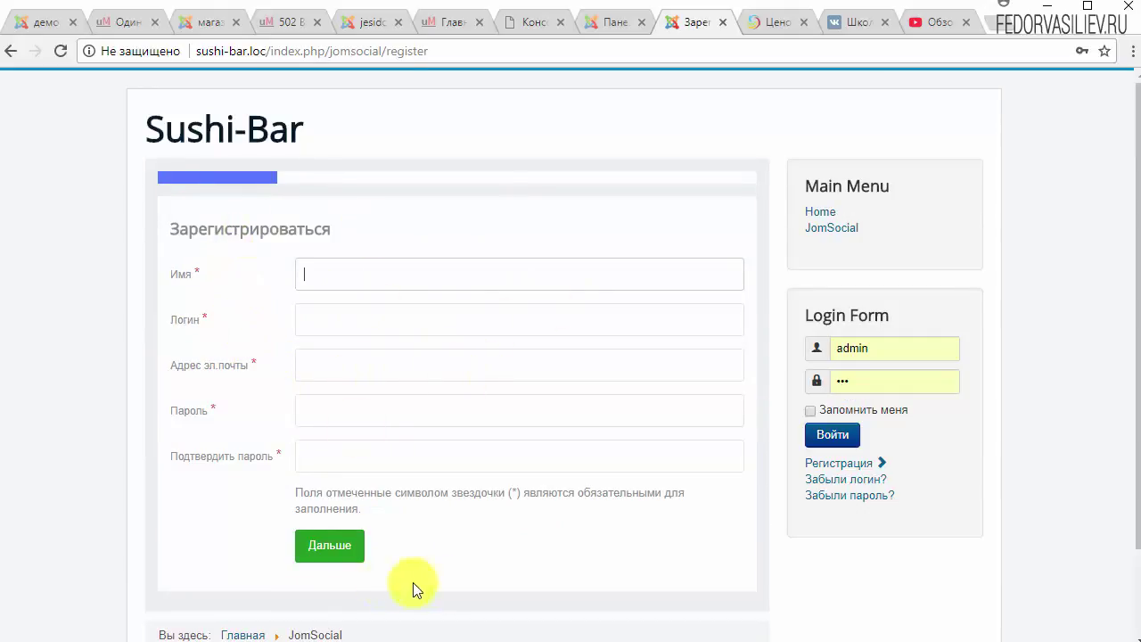
pyautogui.click(829, 438)
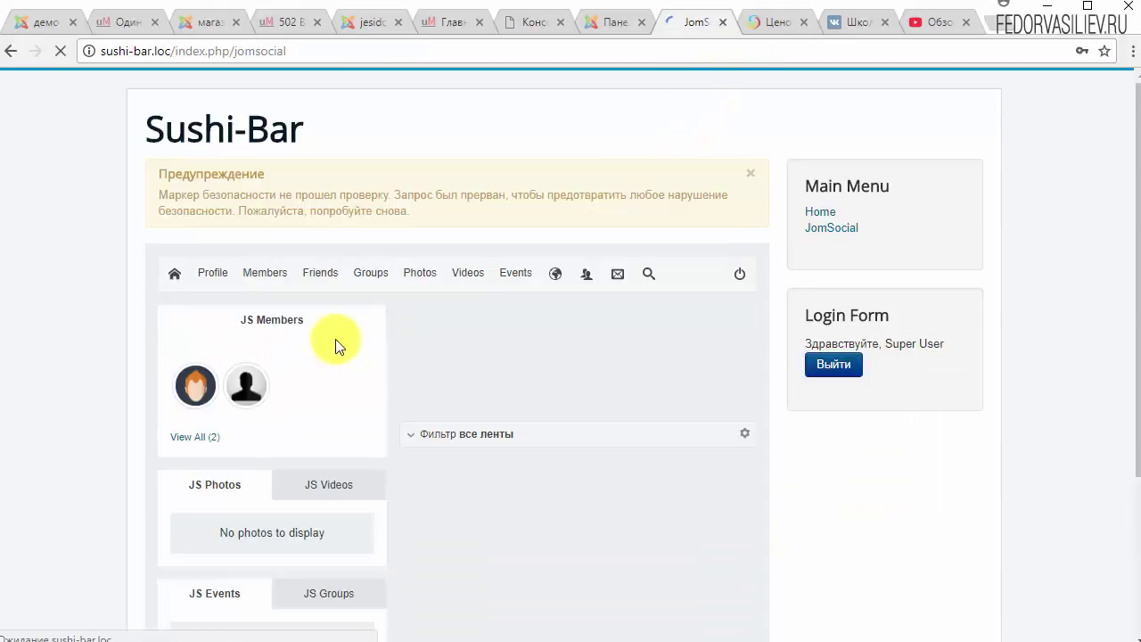
# Reload the community page, visit Home, then go through JomSocial back to Super User's Profile.
pyautogui.moveTo(191, 277)
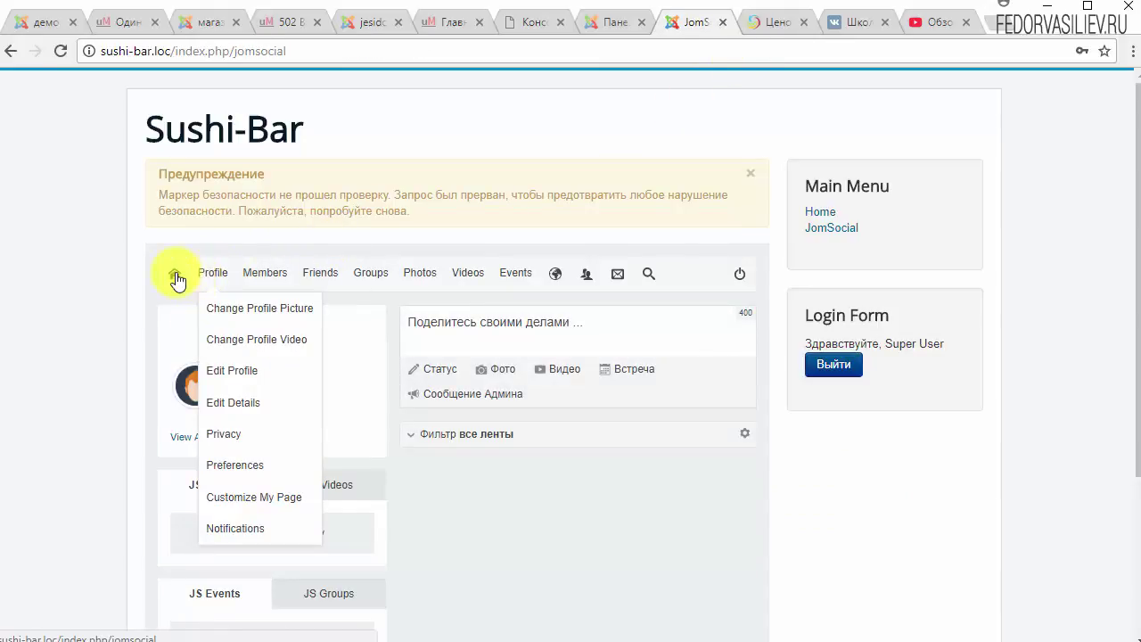
pyautogui.click(175, 276)
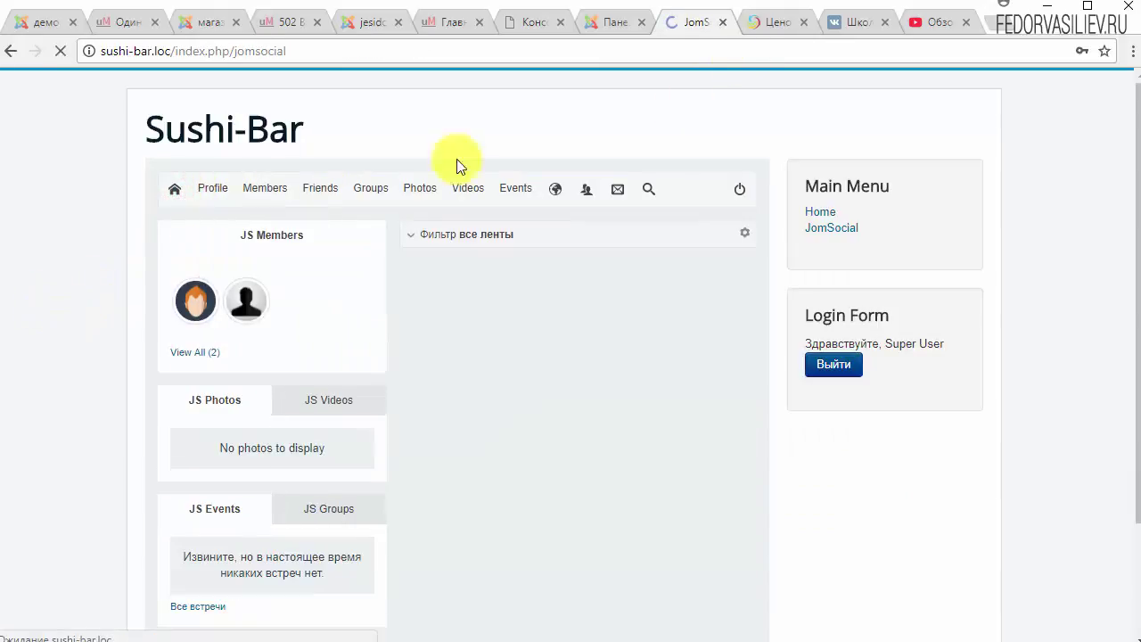
pyautogui.click(836, 212)
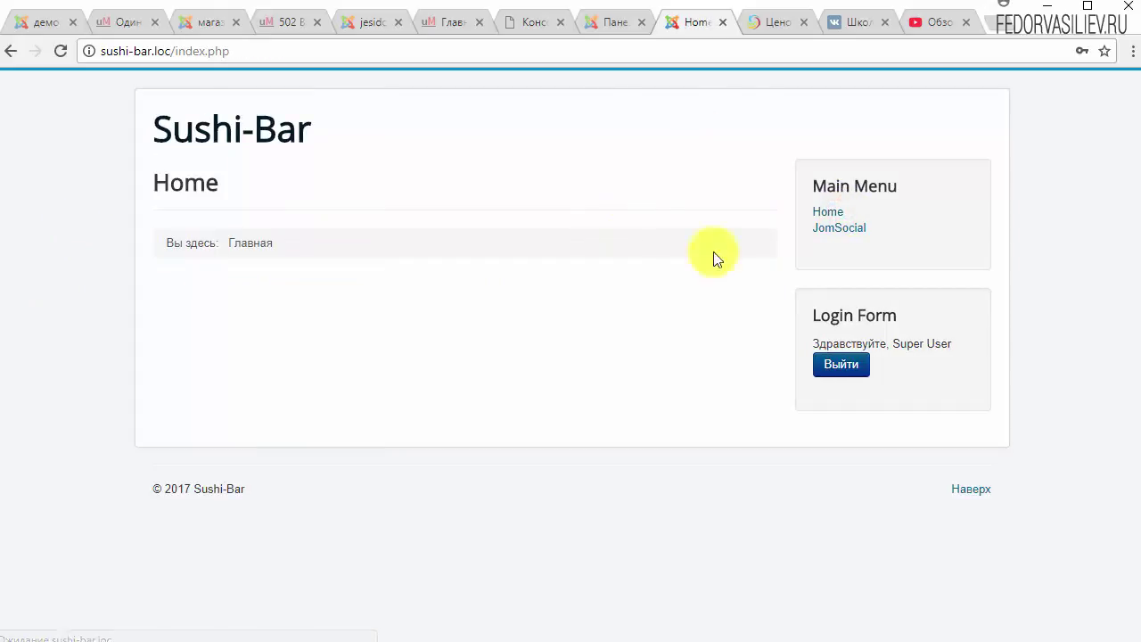
pyautogui.click(829, 229)
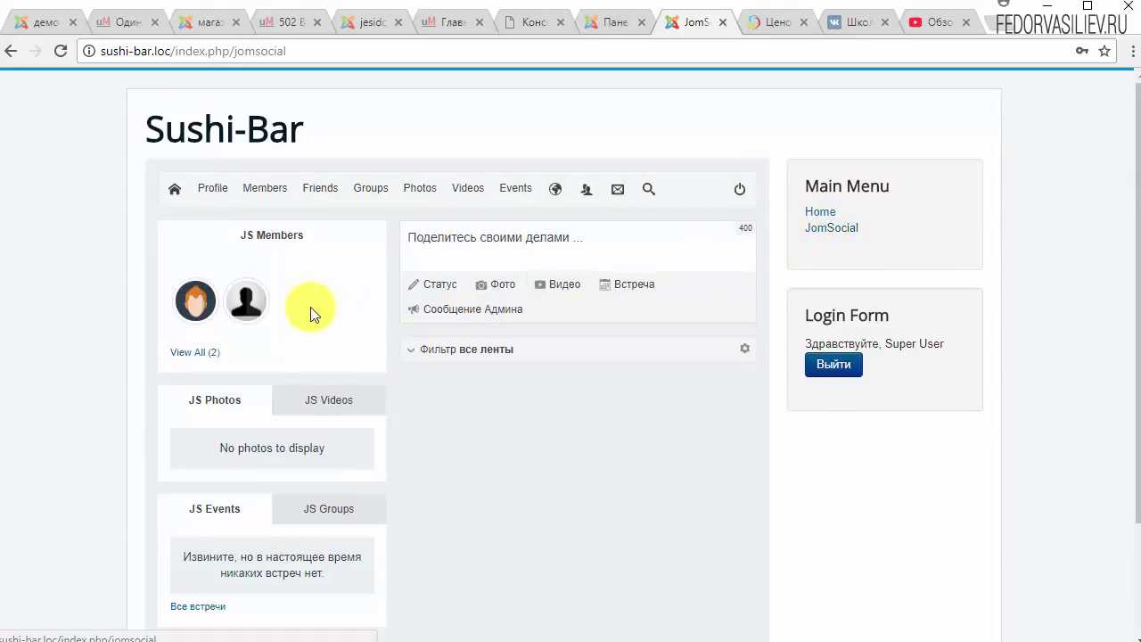
pyautogui.click(219, 188)
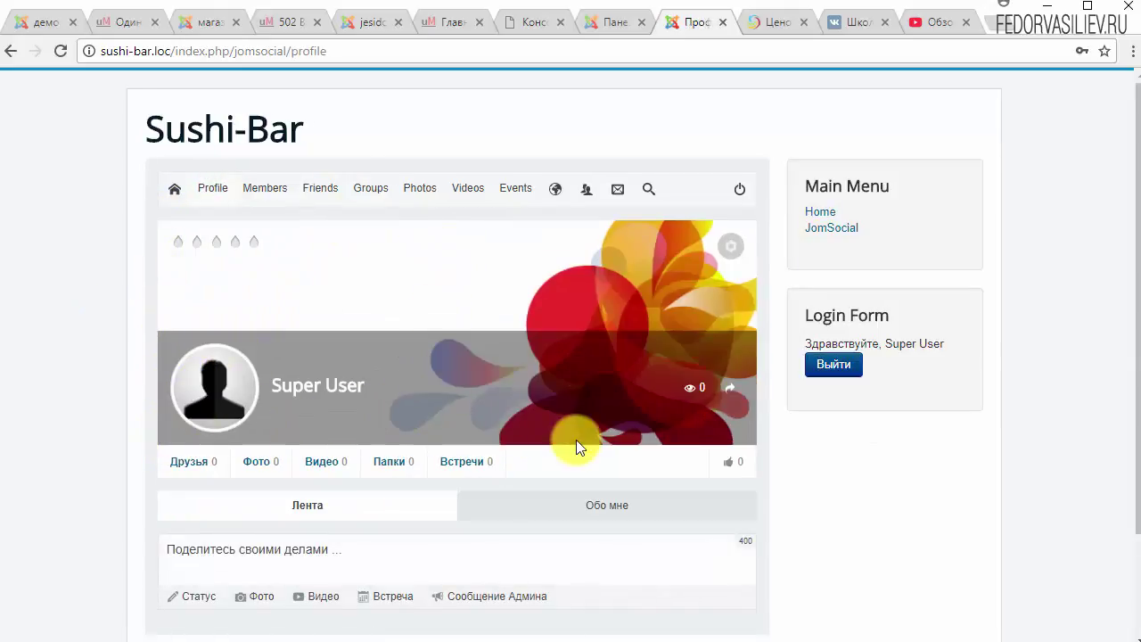
# Upload a photo in Изменить аватар, rotate it back and forth, enlarge the crop, and save.
pyautogui.moveTo(235, 400)
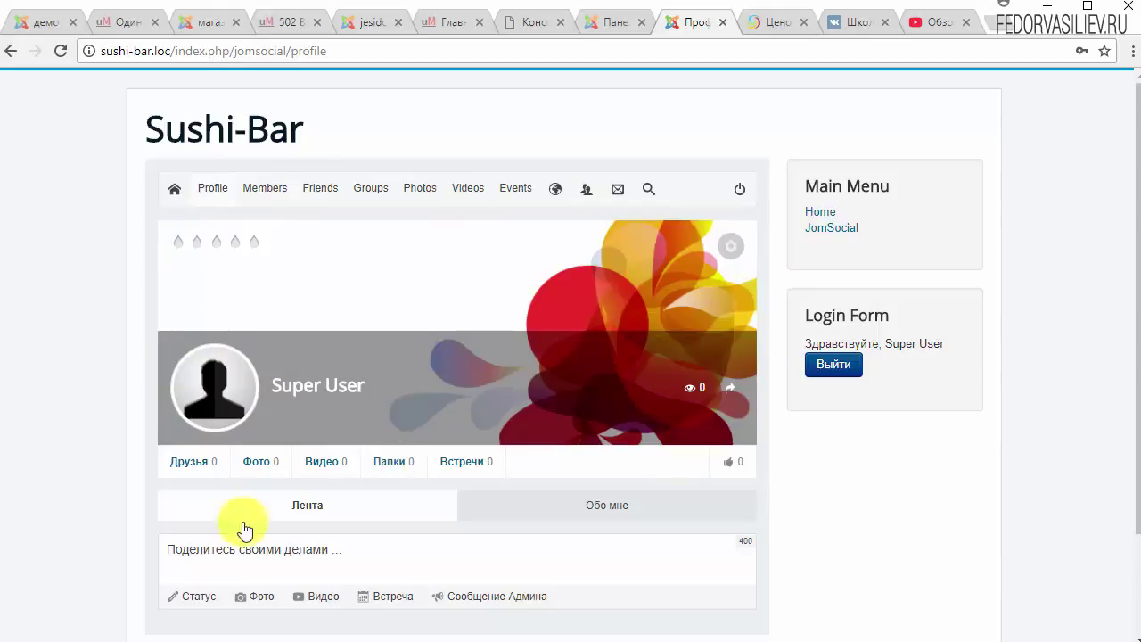
pyautogui.click(221, 418)
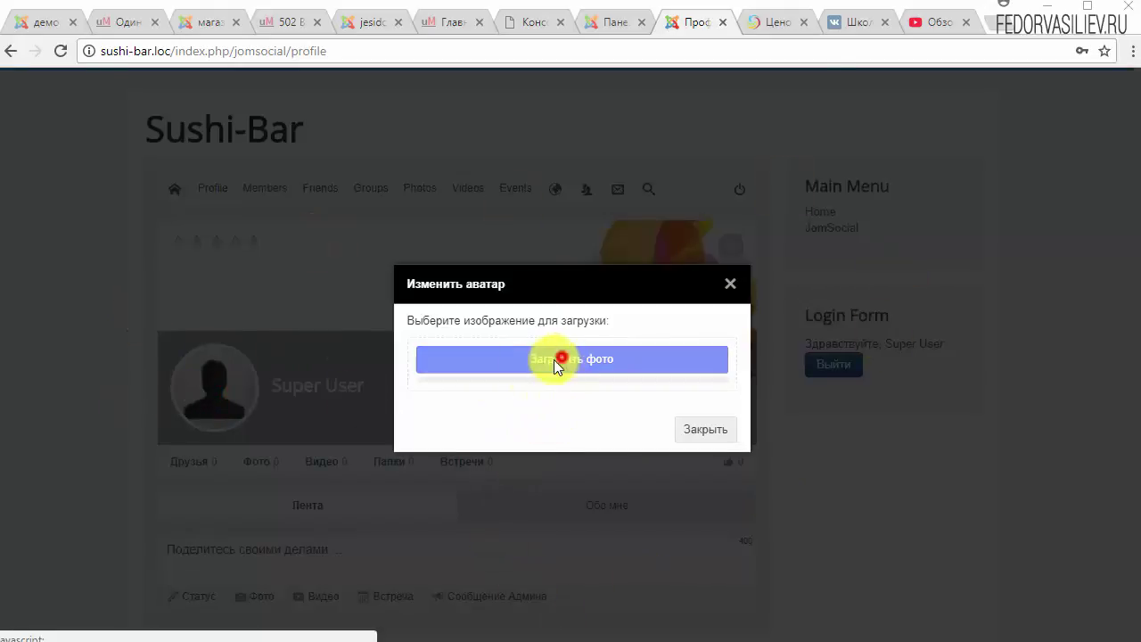
pyautogui.click(561, 359)
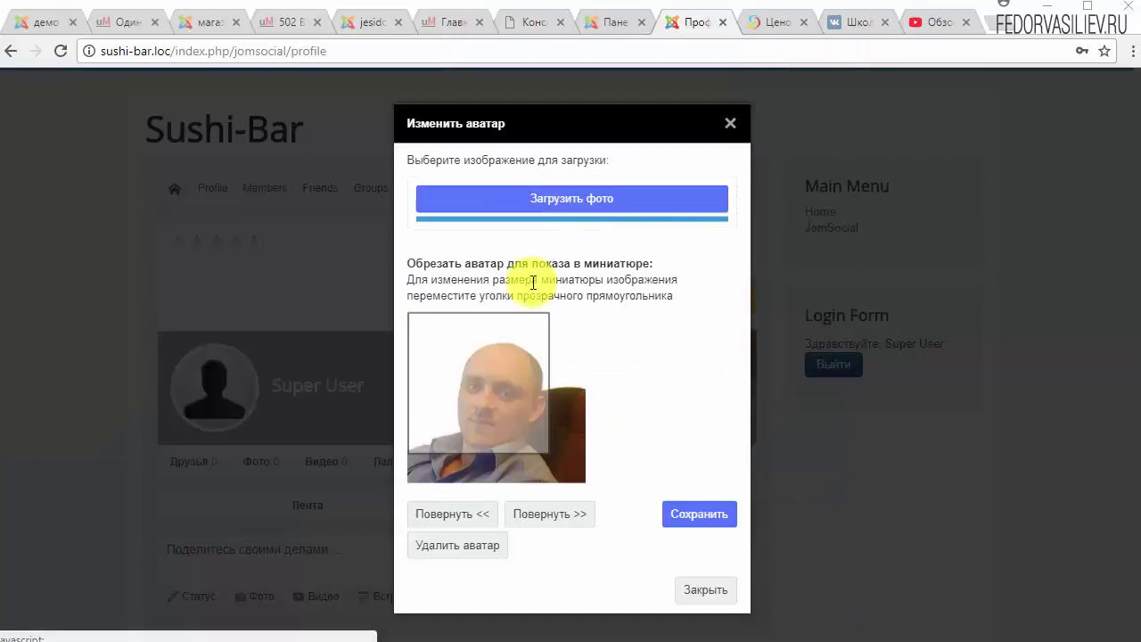
pyautogui.moveTo(508, 395); pyautogui.dragTo(535, 371)
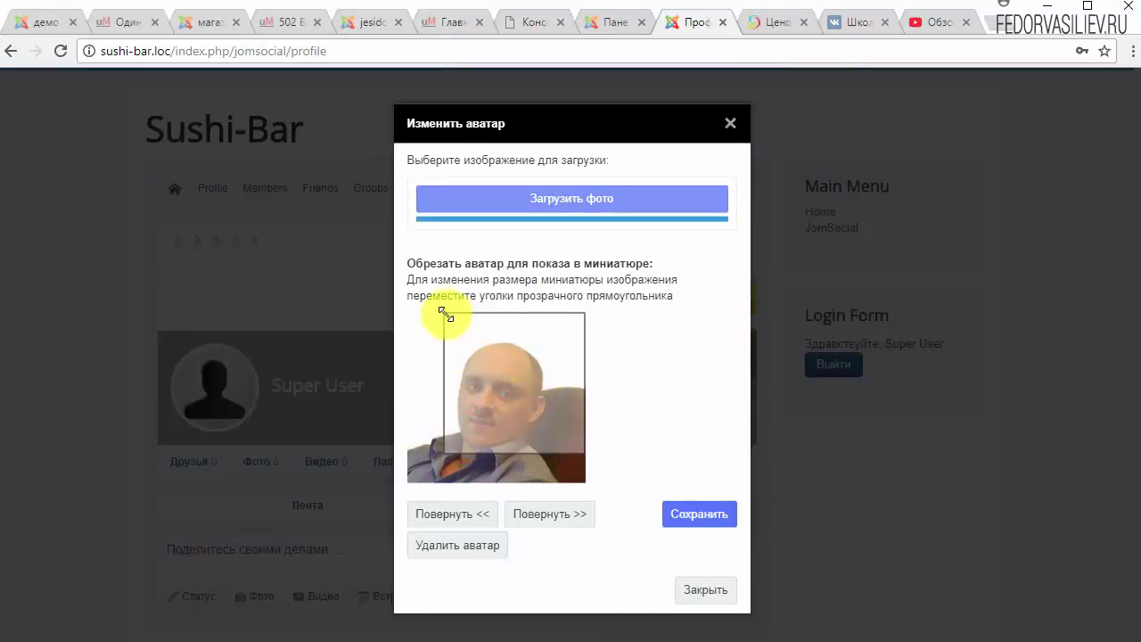
pyautogui.moveTo(446, 313); pyautogui.dragTo(418, 324)
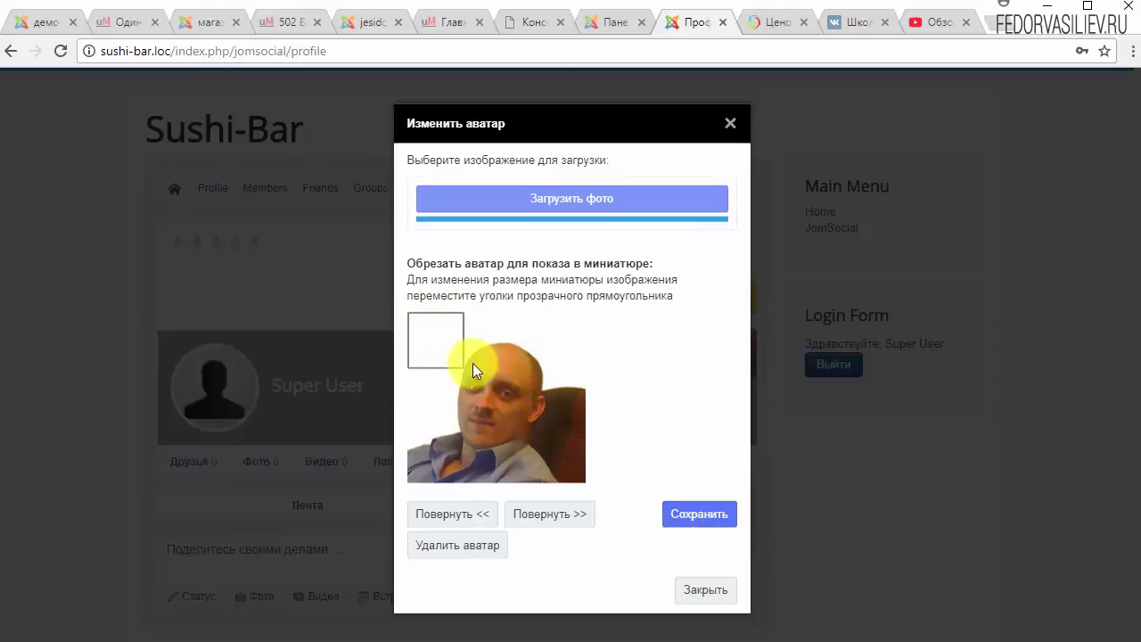
pyautogui.moveTo(458, 367); pyautogui.dragTo(581, 476)
pyautogui.moveTo(526, 380); pyautogui.dragTo(535, 383)
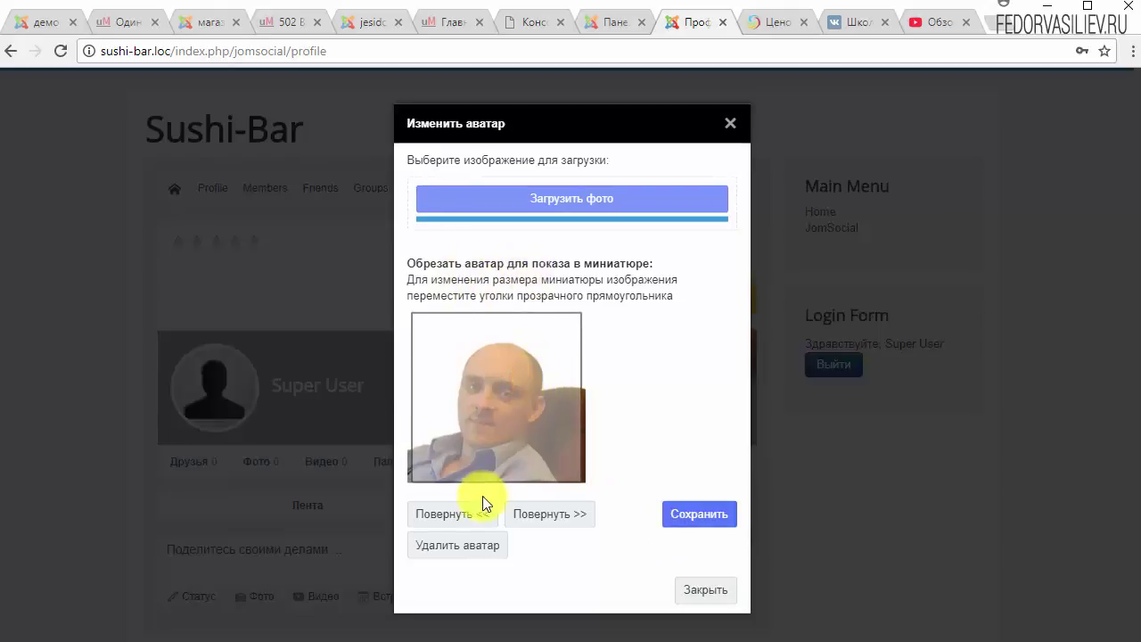
pyautogui.click(465, 532)
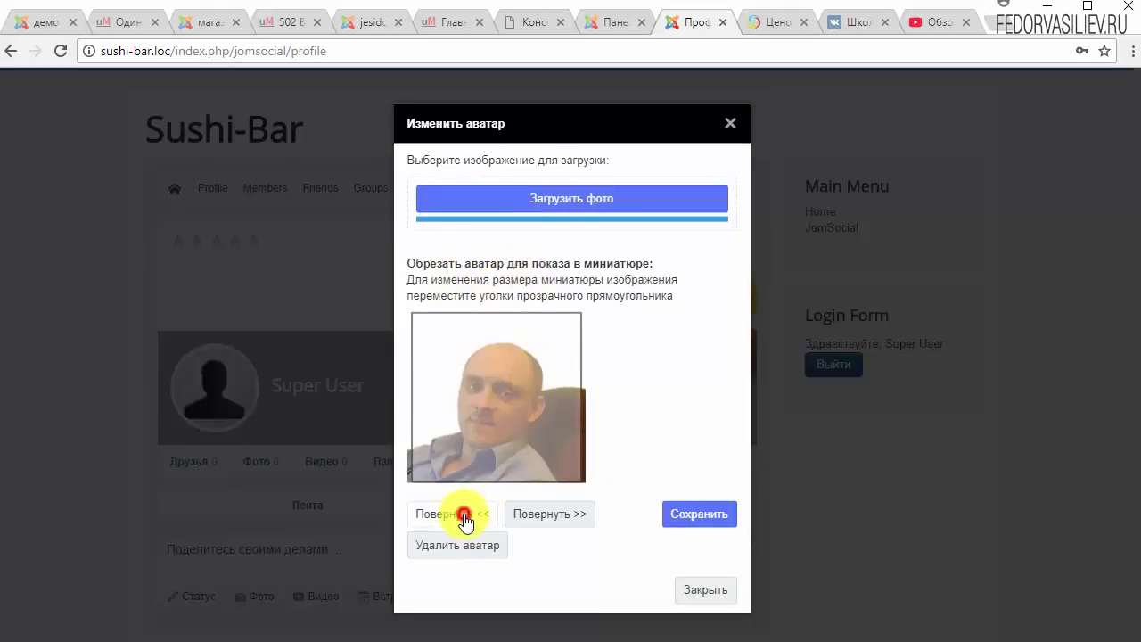
pyautogui.click(529, 522)
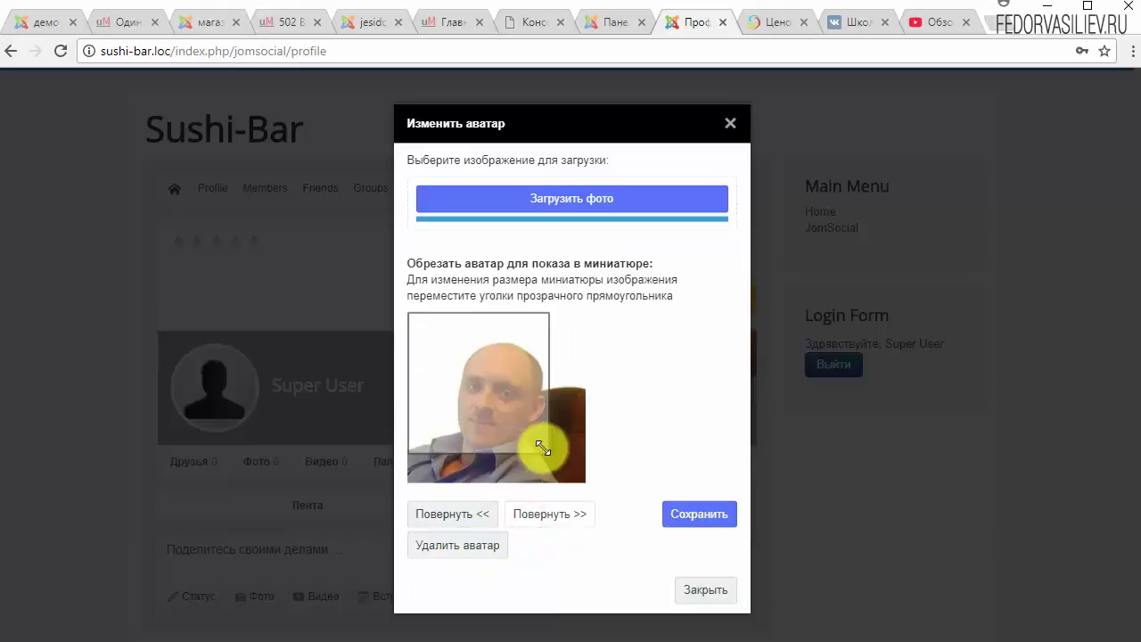
pyautogui.moveTo(543, 451); pyautogui.dragTo(606, 522)
pyautogui.click(694, 517)
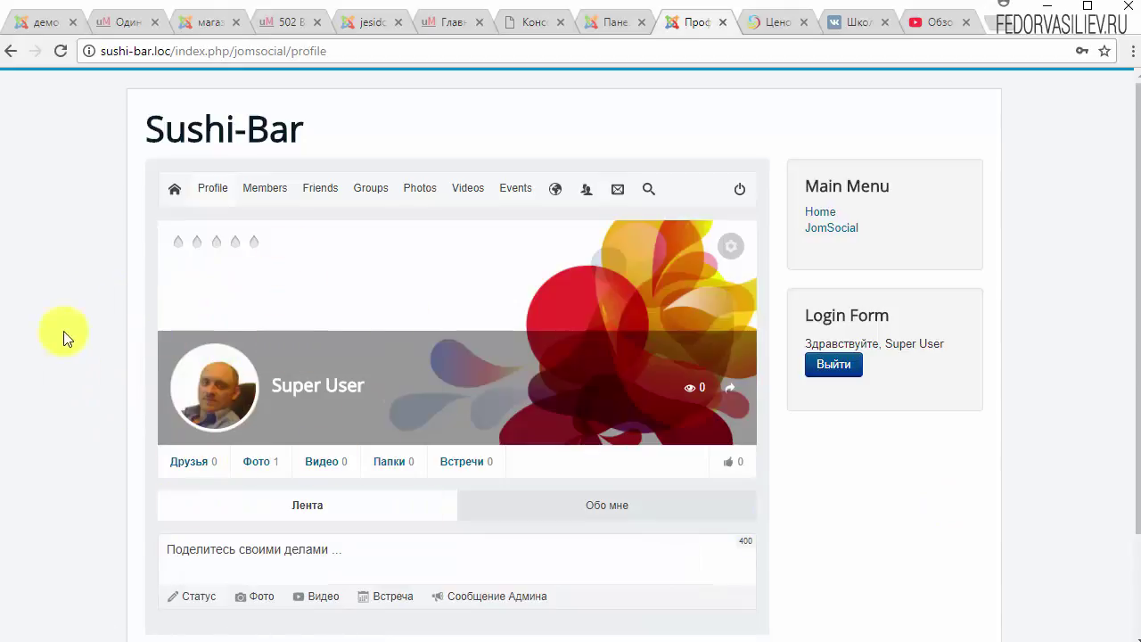
# Open and close the avatar editor unchanged, then bring up the cover's gear options menu.
pyautogui.scroll(-3, 384, 366)
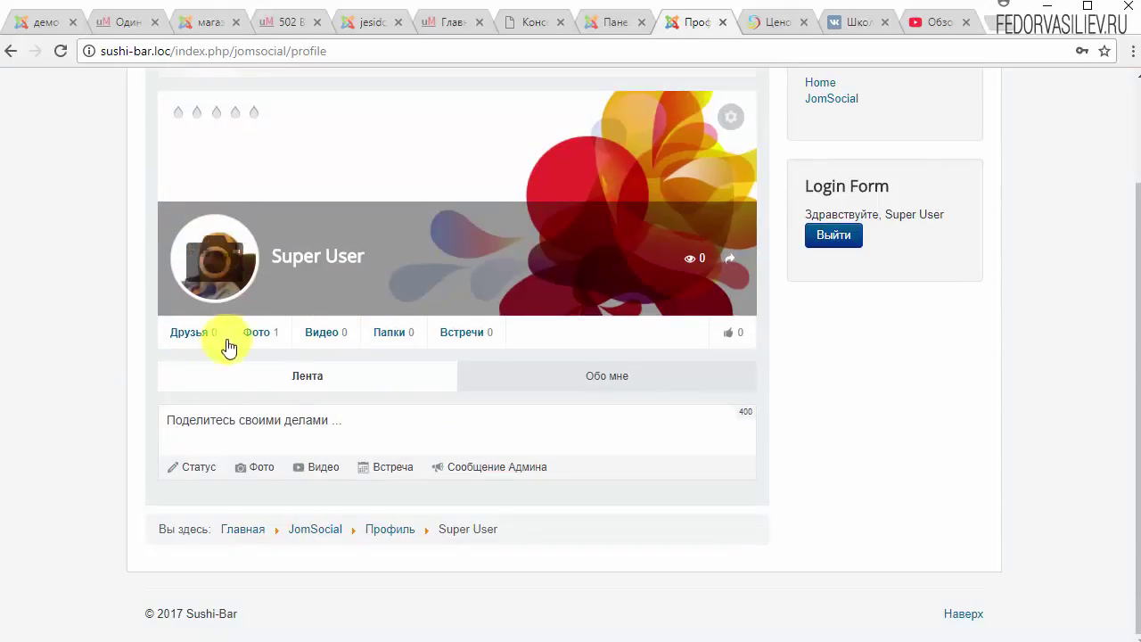
pyautogui.scroll(3, 300, 386)
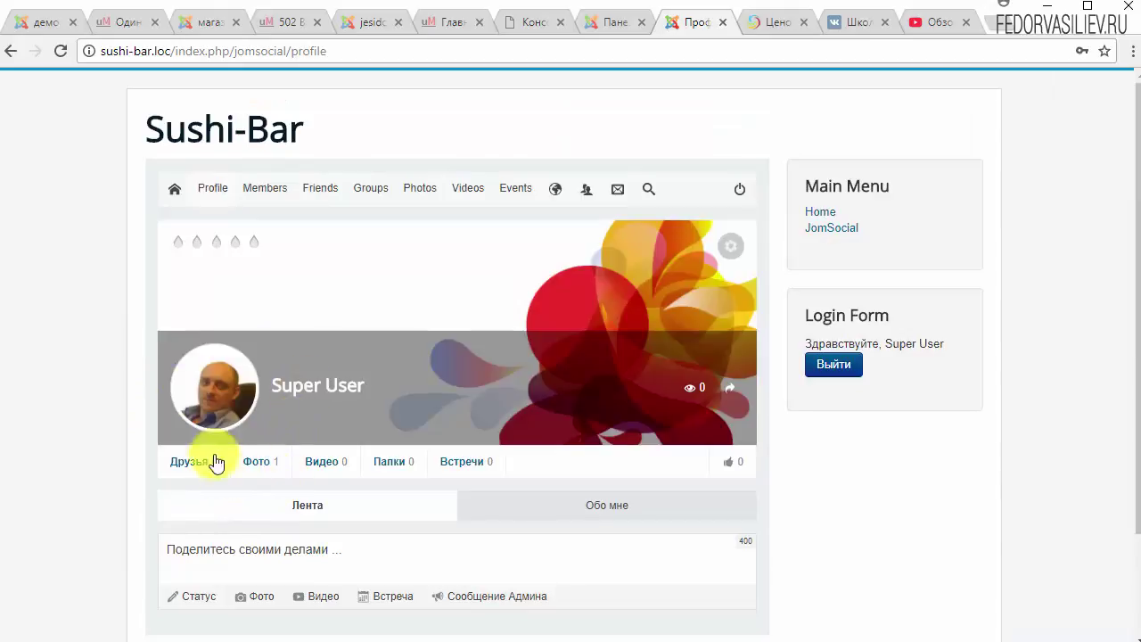
pyautogui.moveTo(216, 394)
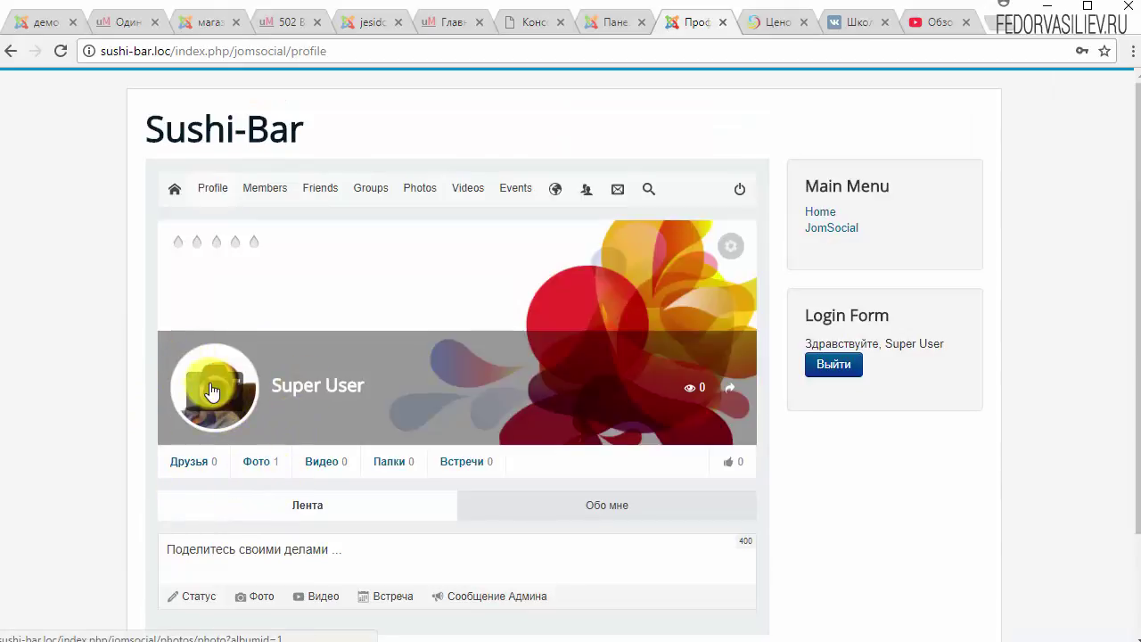
pyautogui.click(217, 393)
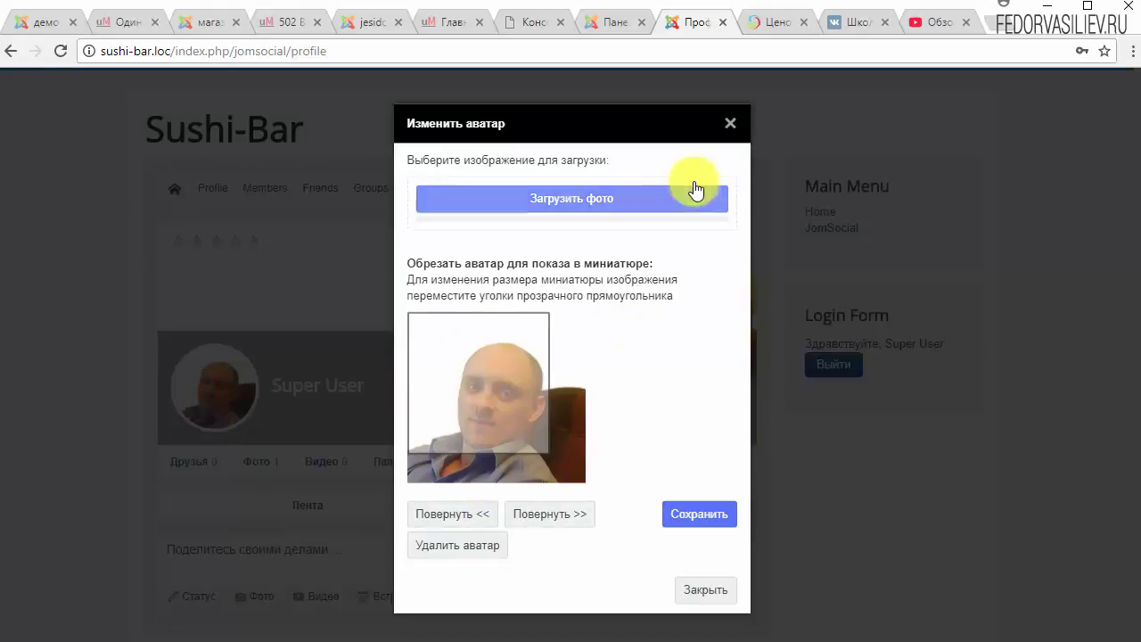
pyautogui.click(730, 123)
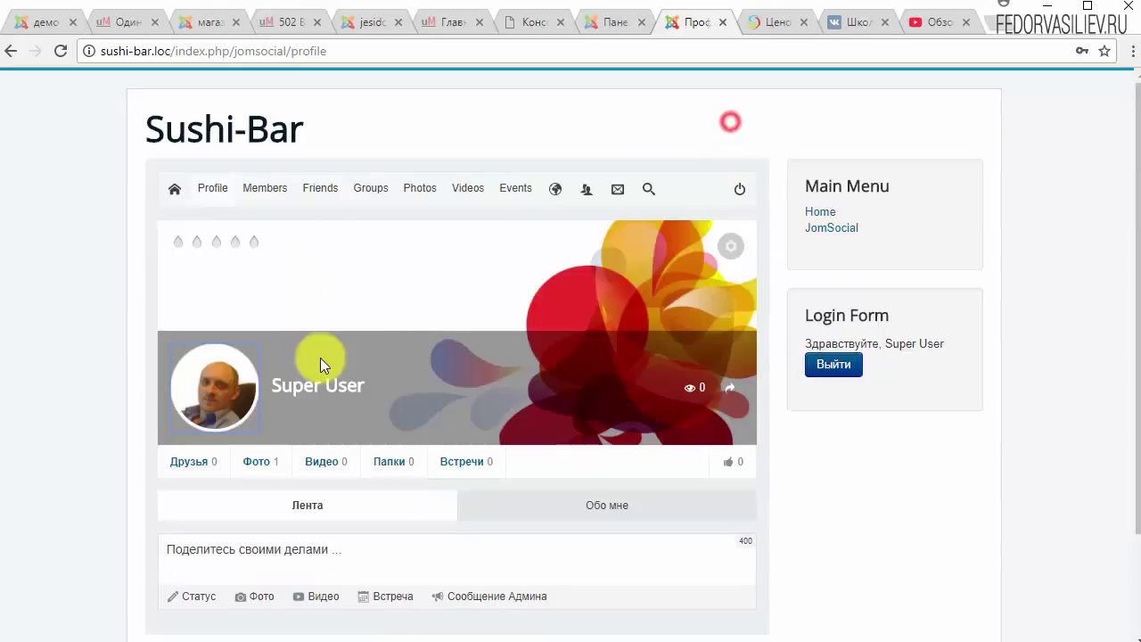
pyautogui.click(732, 250)
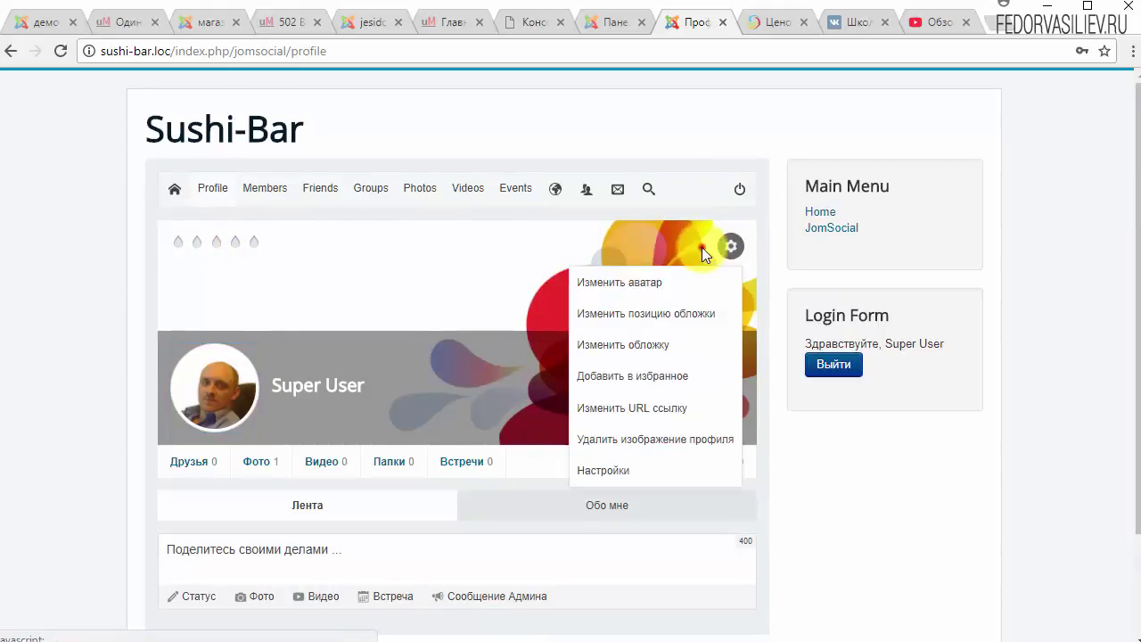
pyautogui.click(704, 248)
pyautogui.click(723, 250)
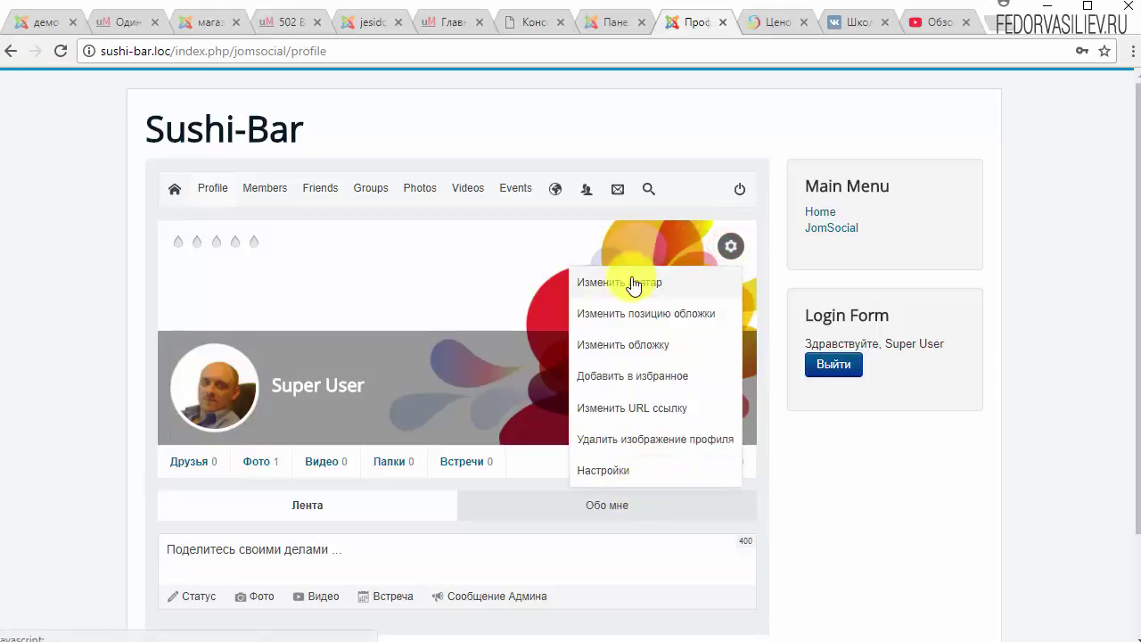
pyautogui.click(607, 281)
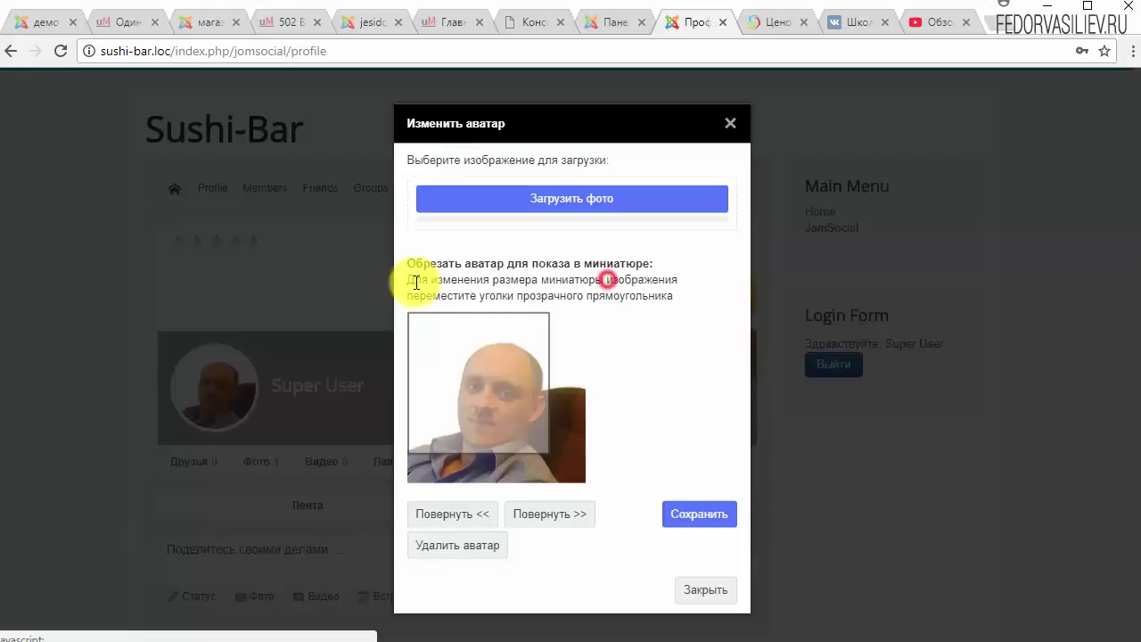
pyautogui.click(724, 122)
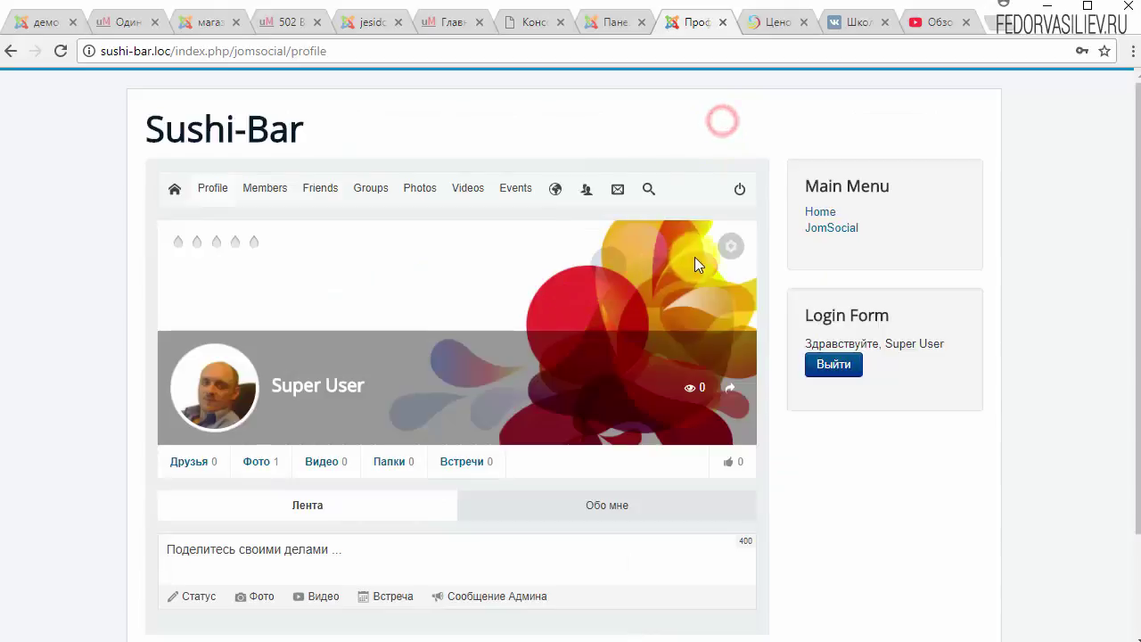
pyautogui.click(730, 246)
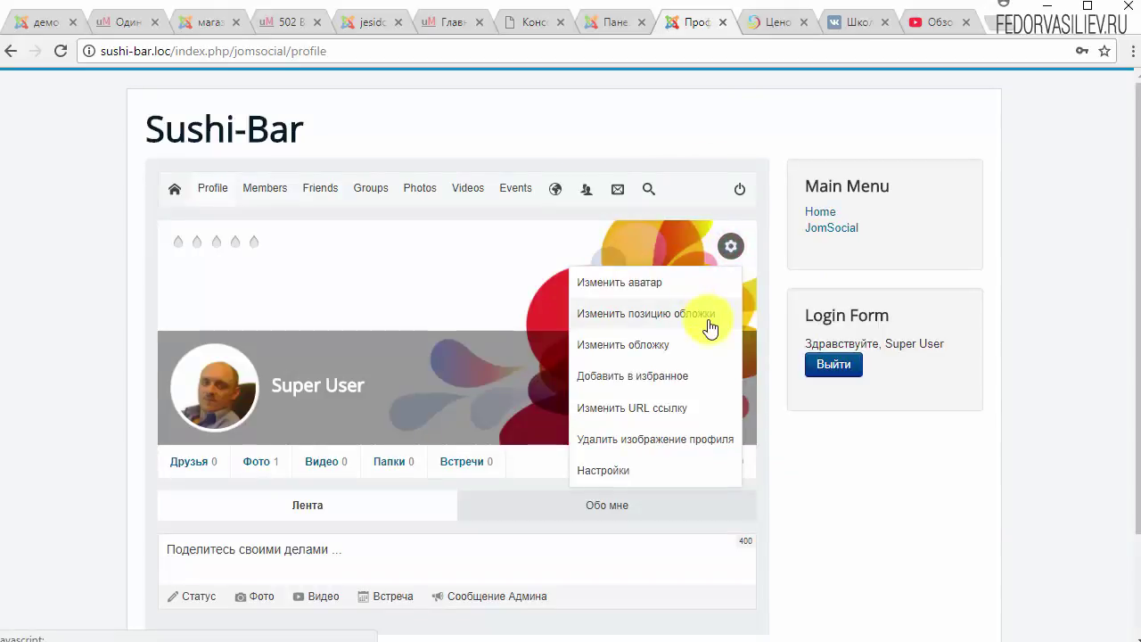
pyautogui.click(711, 329)
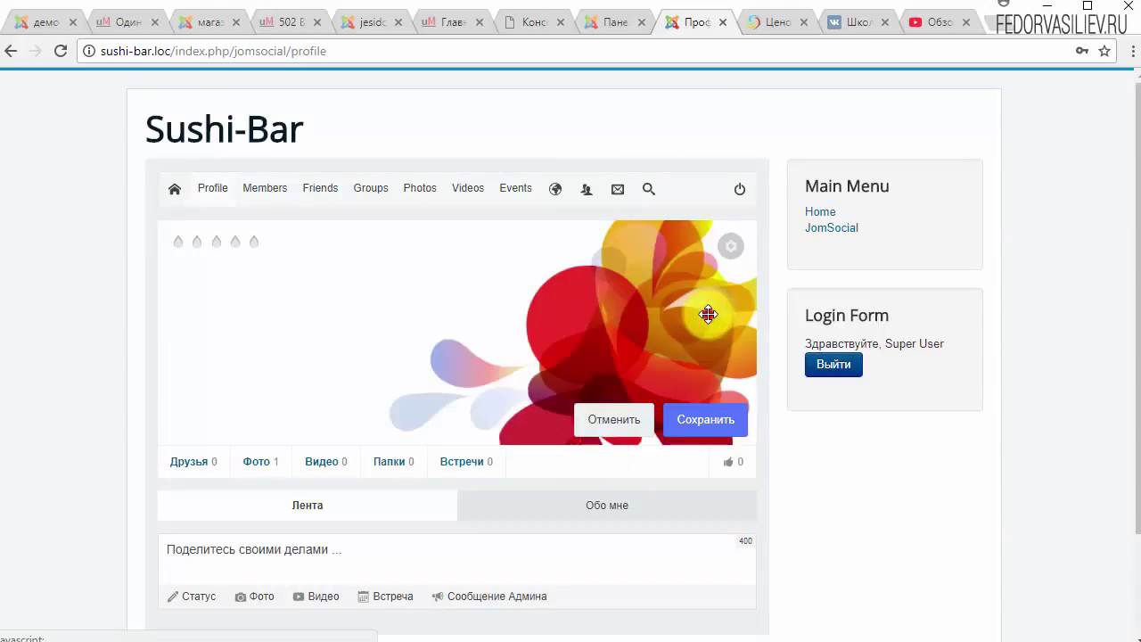
pyautogui.click(622, 426)
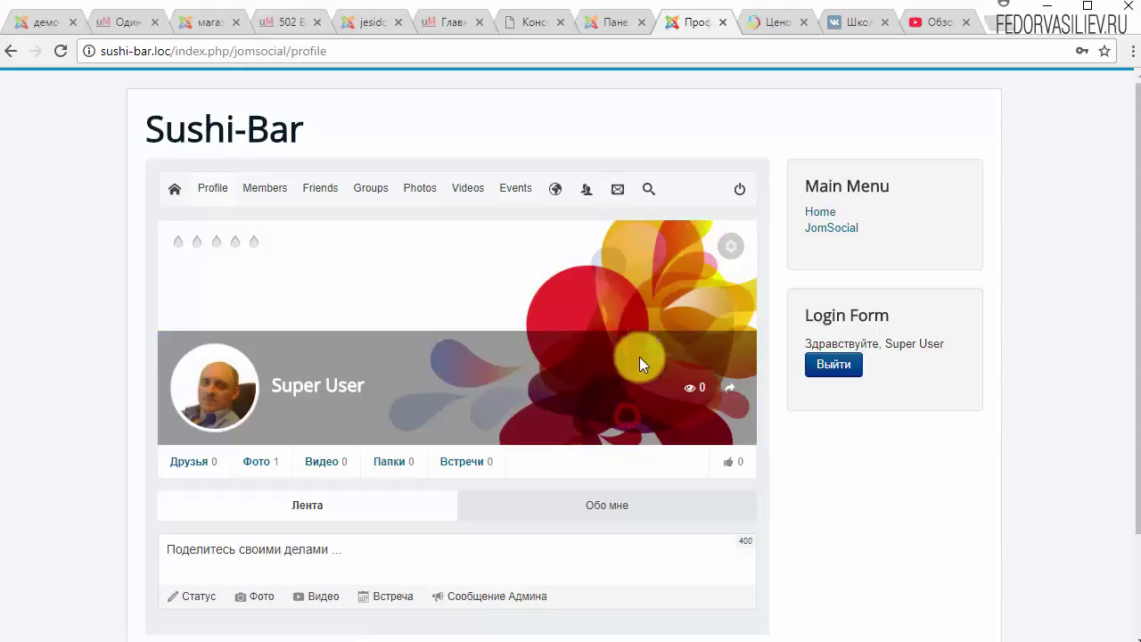
pyautogui.click(729, 259)
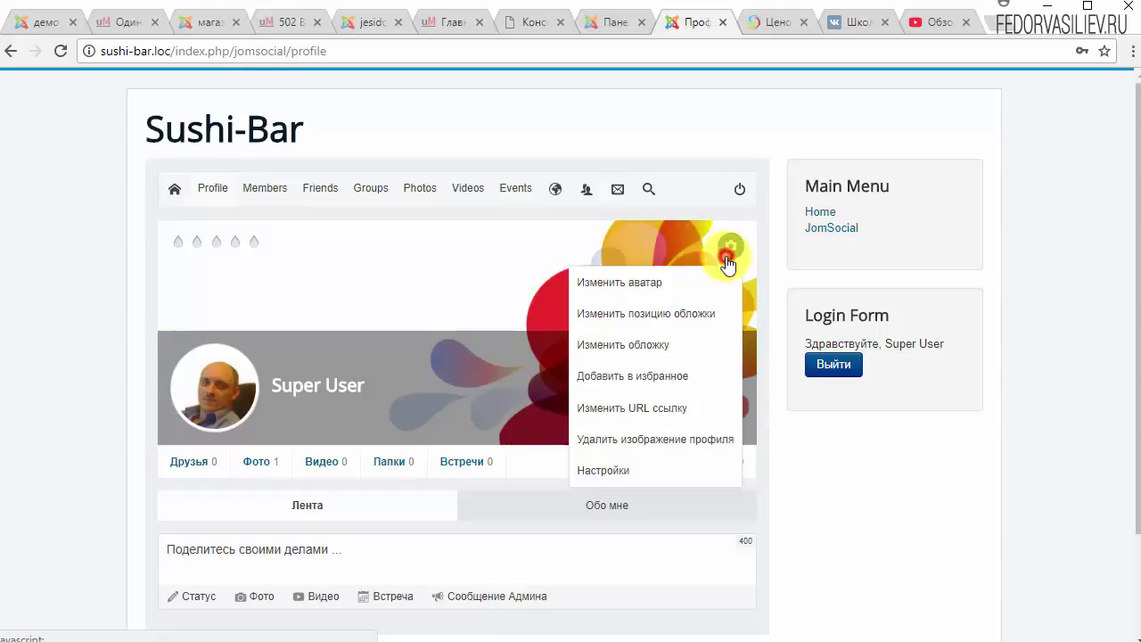
pyautogui.click(634, 345)
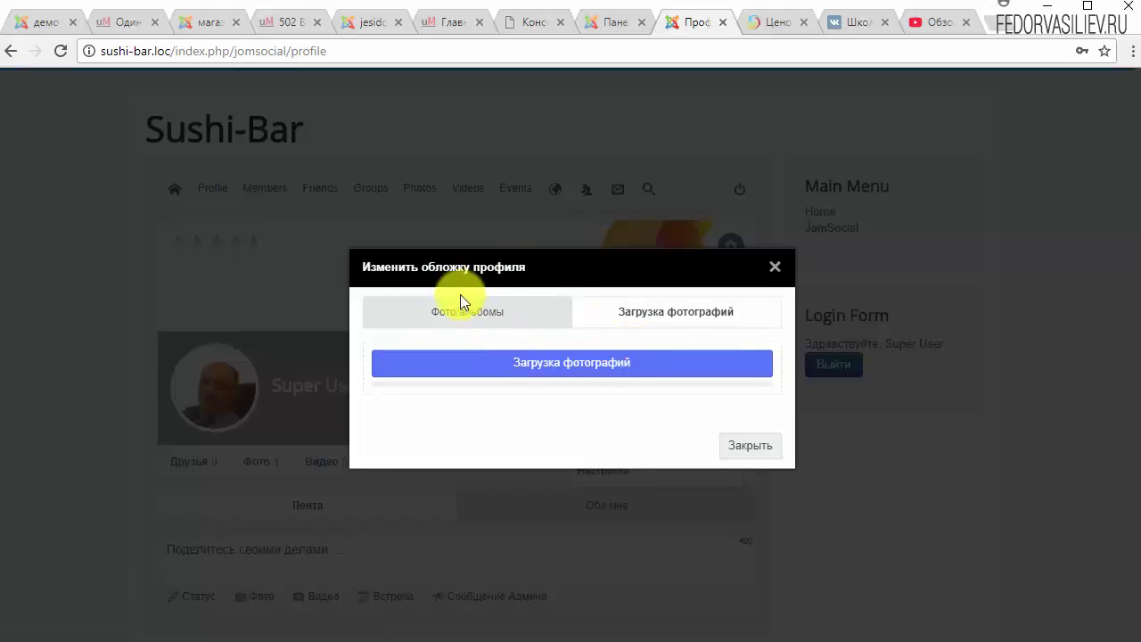
# Choose Изменить обложку, glance at album photos, then upload 3.jpeg as the new cover.
pyautogui.click(623, 313)
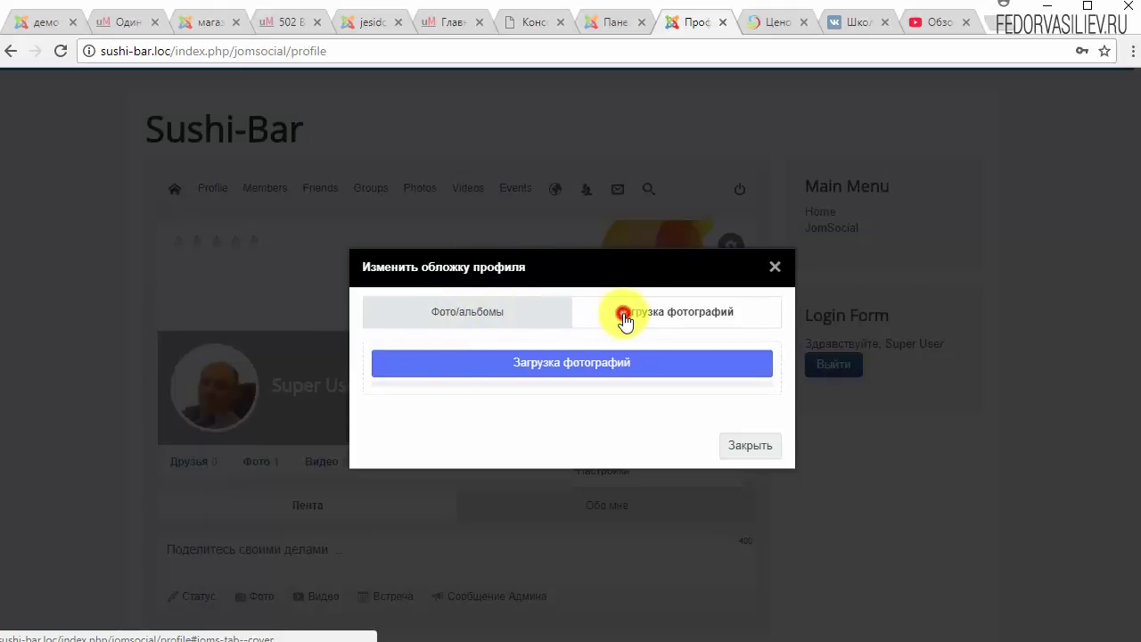
pyautogui.click(388, 312)
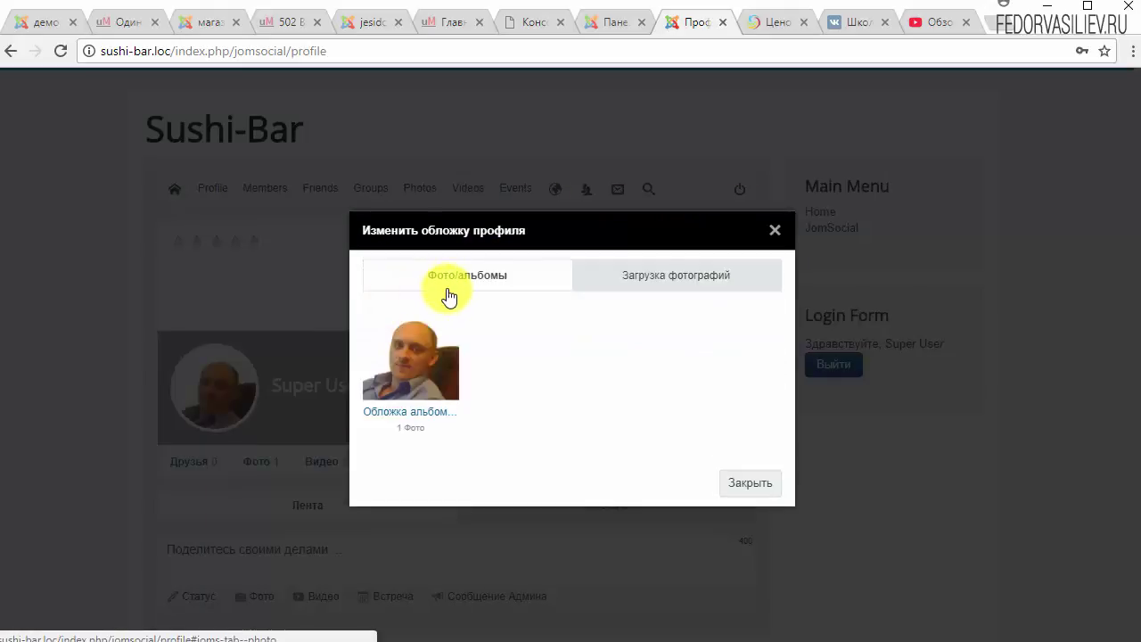
pyautogui.click(647, 278)
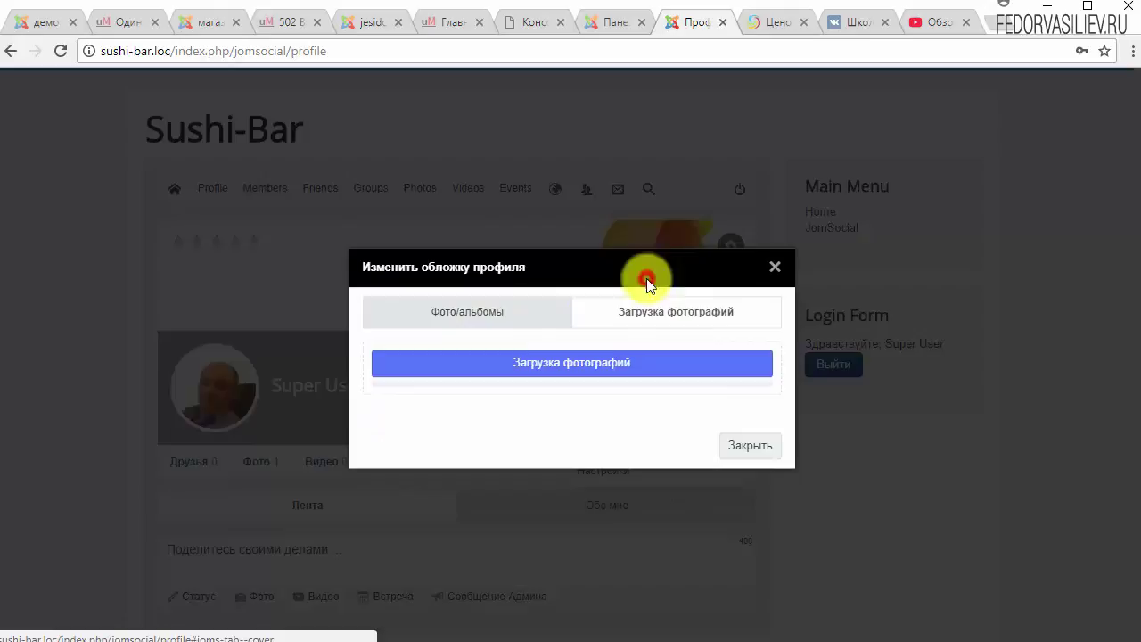
pyautogui.click(539, 369)
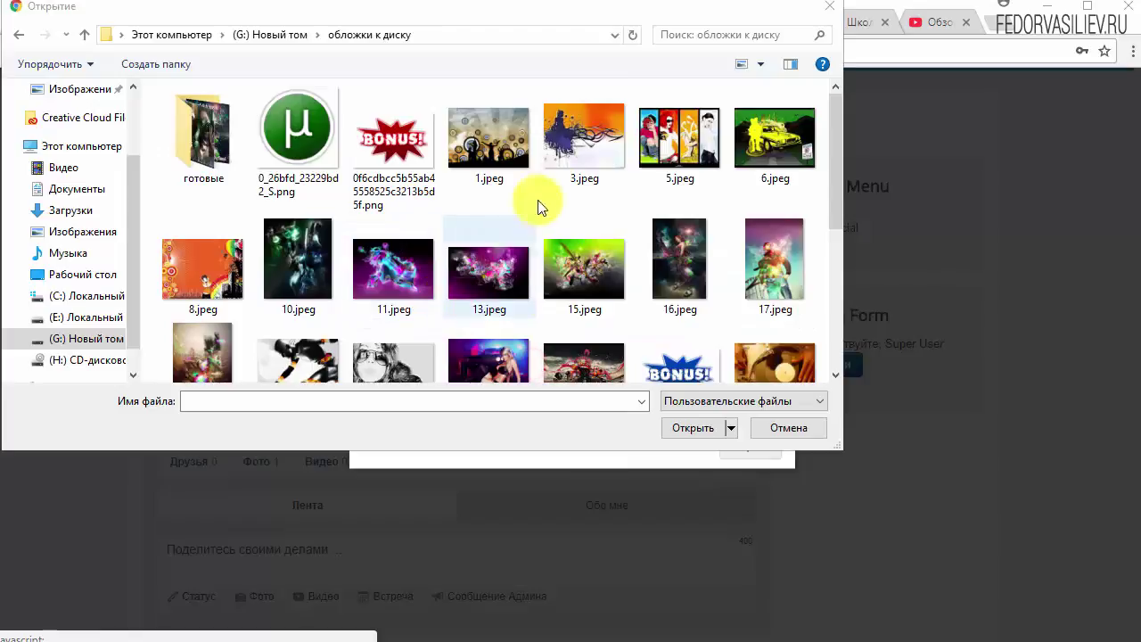
pyautogui.click(584, 142)
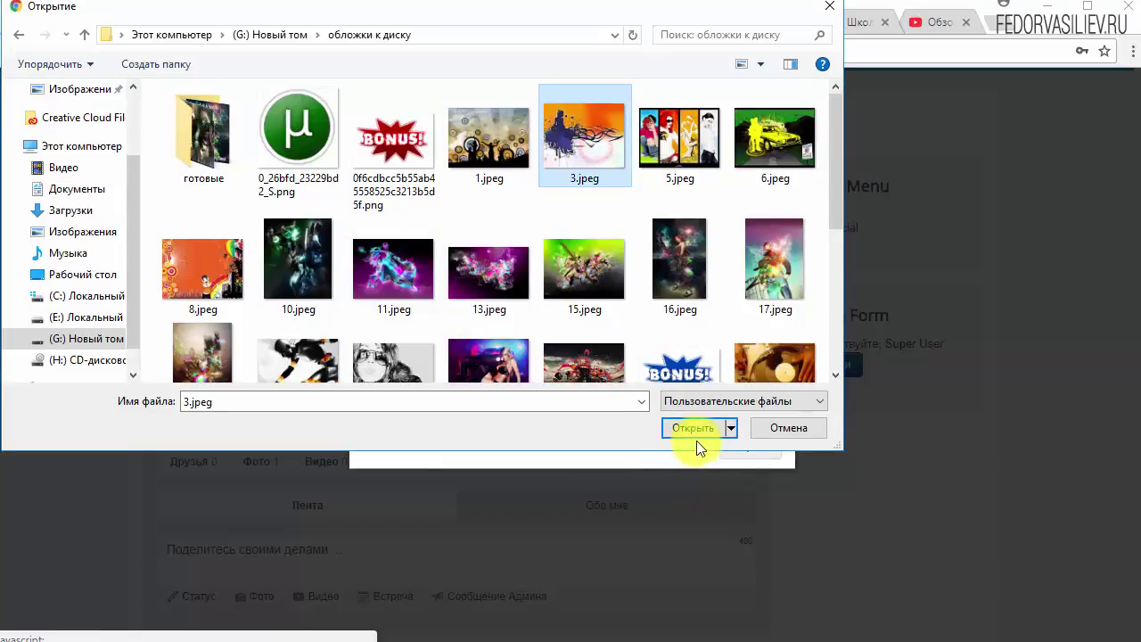
pyautogui.click(693, 430)
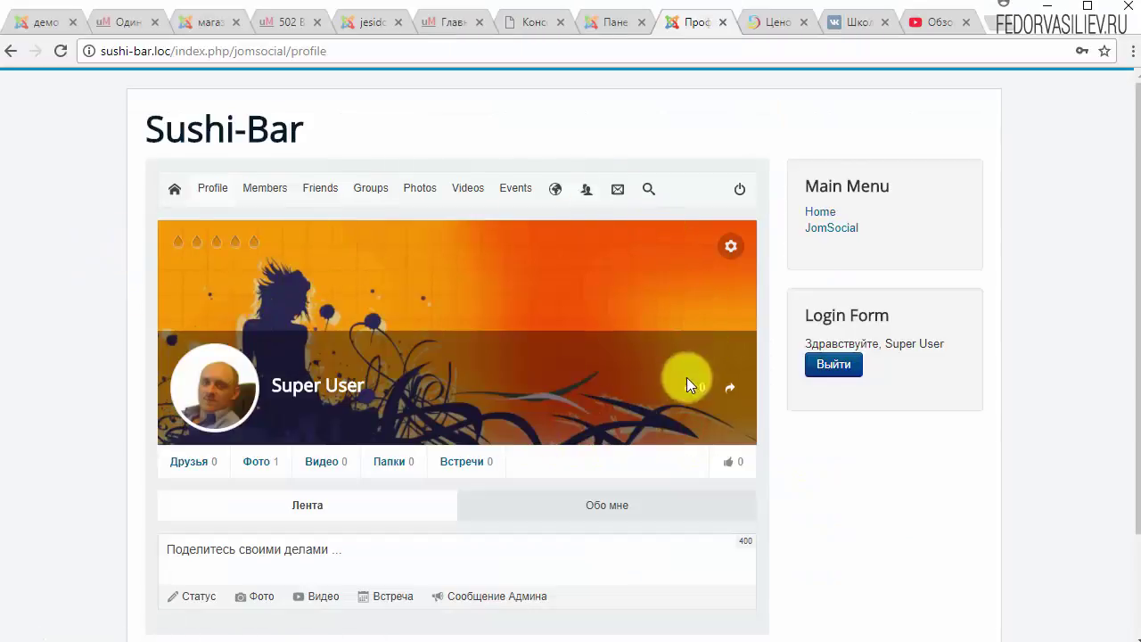
# Select the alias in Изменить URL ссылку, cancel with Отменить, and reopen the gear menu.
pyautogui.scroll(-2, 407, 183)
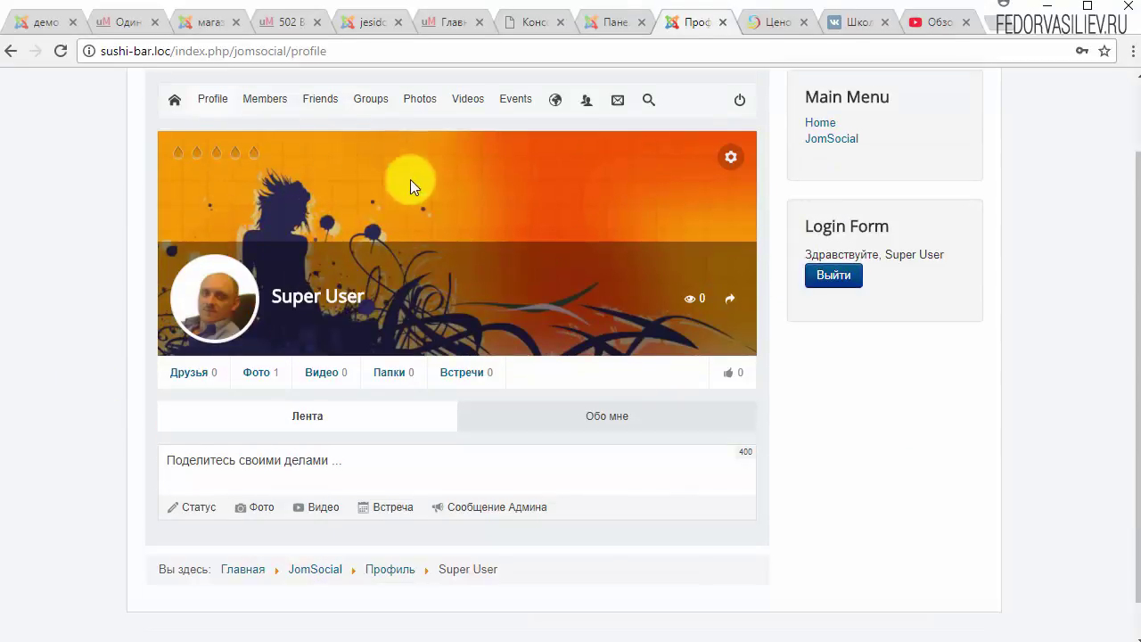
pyautogui.scroll(2, 637, 234)
pyautogui.click(724, 249)
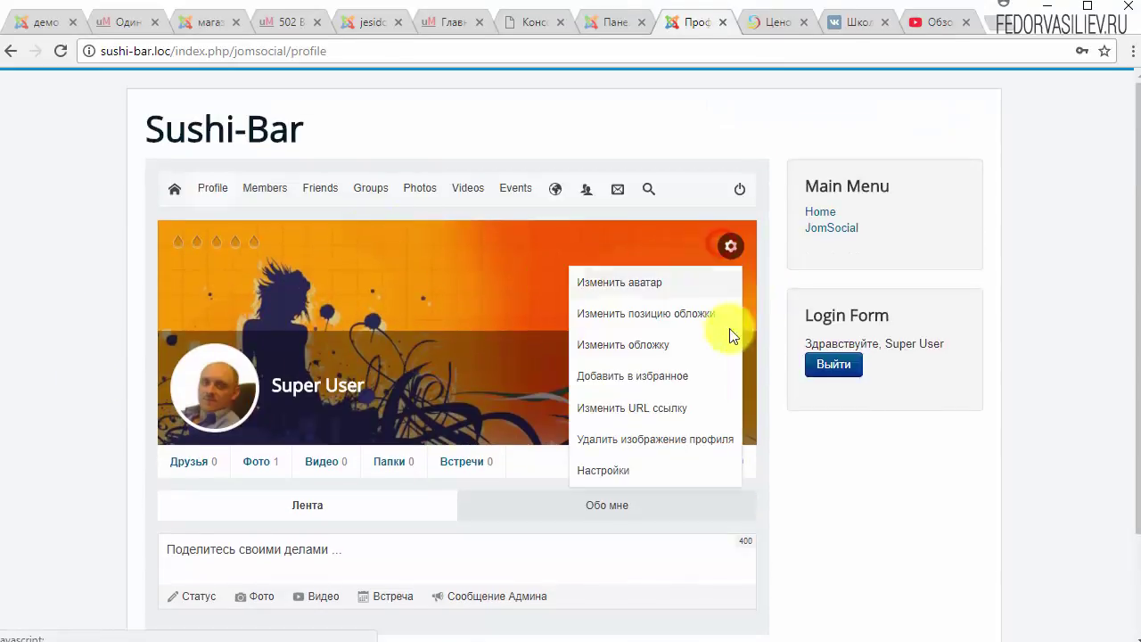
pyautogui.click(634, 410)
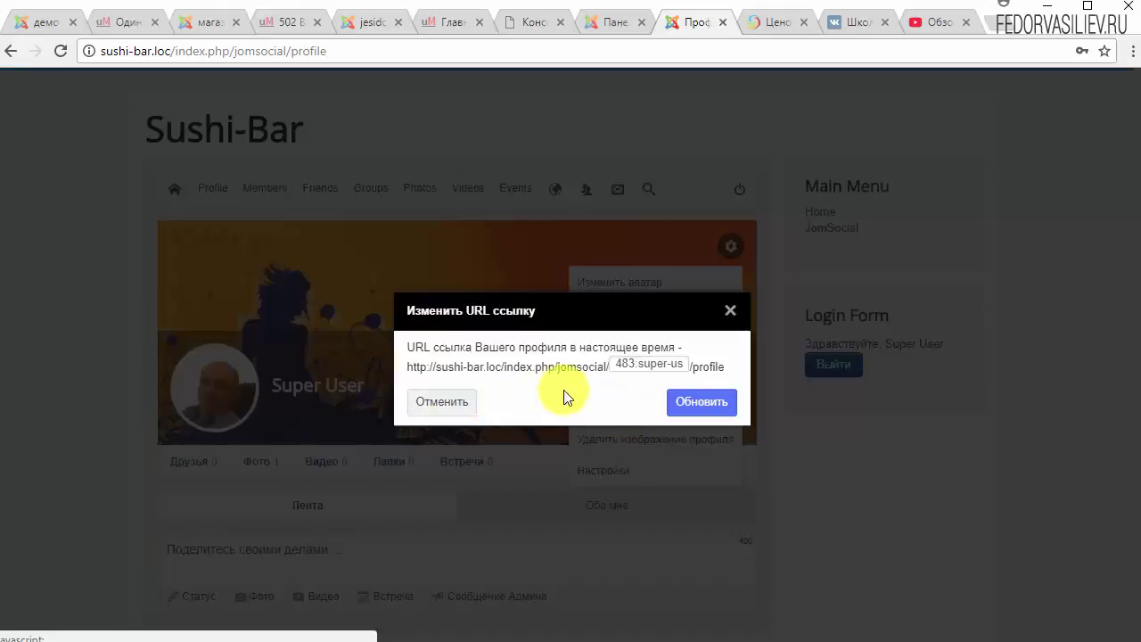
pyautogui.moveTo(613, 371); pyautogui.dragTo(723, 359)
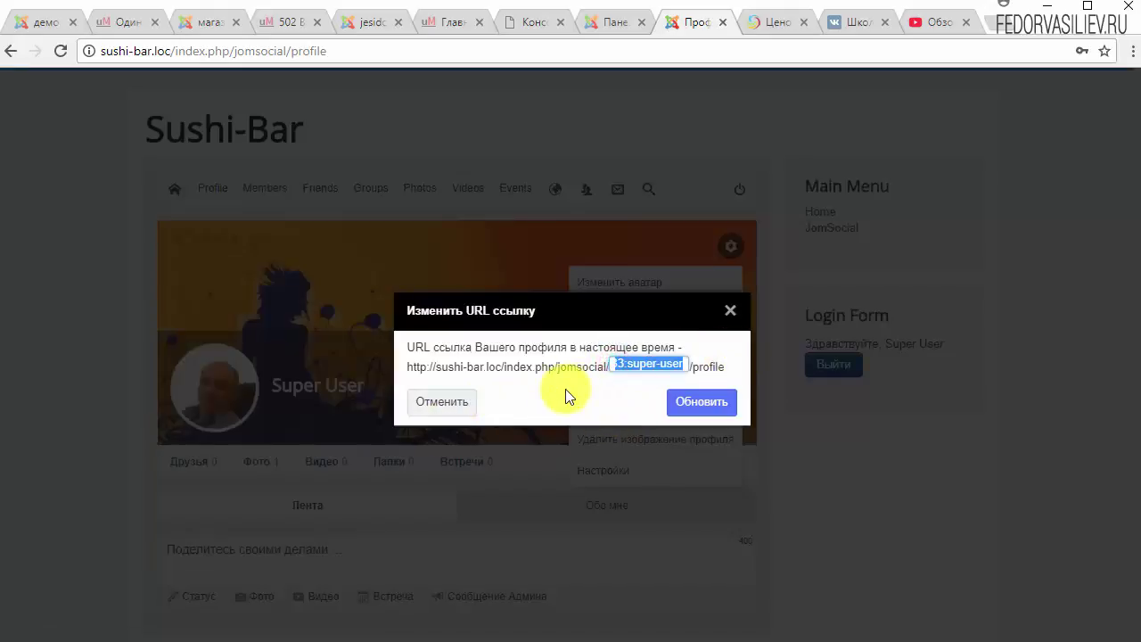
pyautogui.click(465, 404)
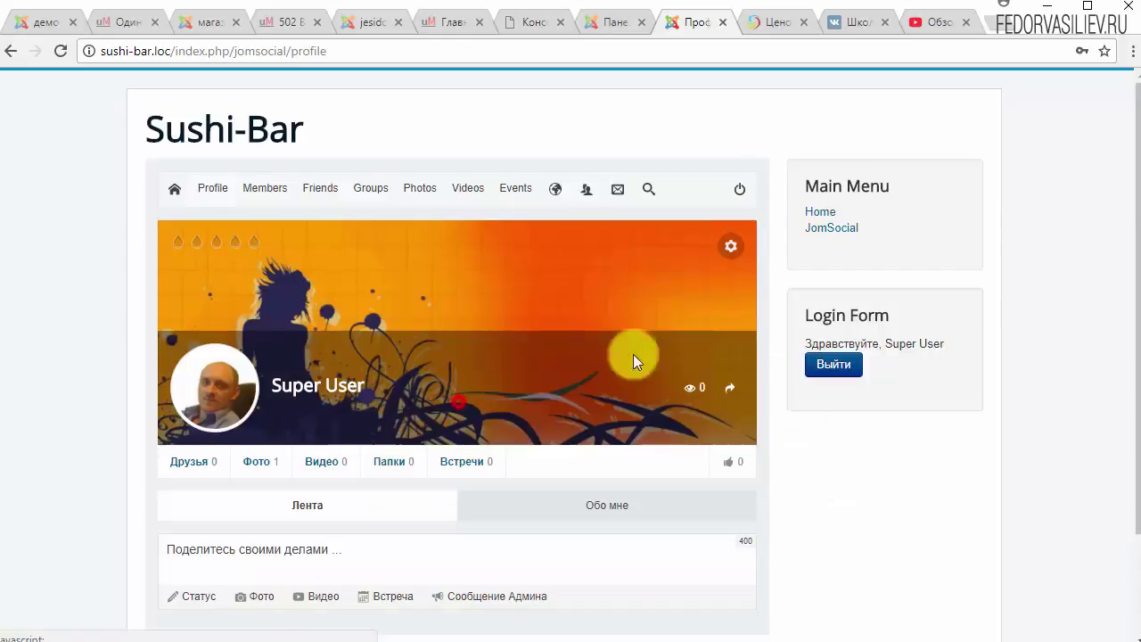
pyautogui.click(724, 254)
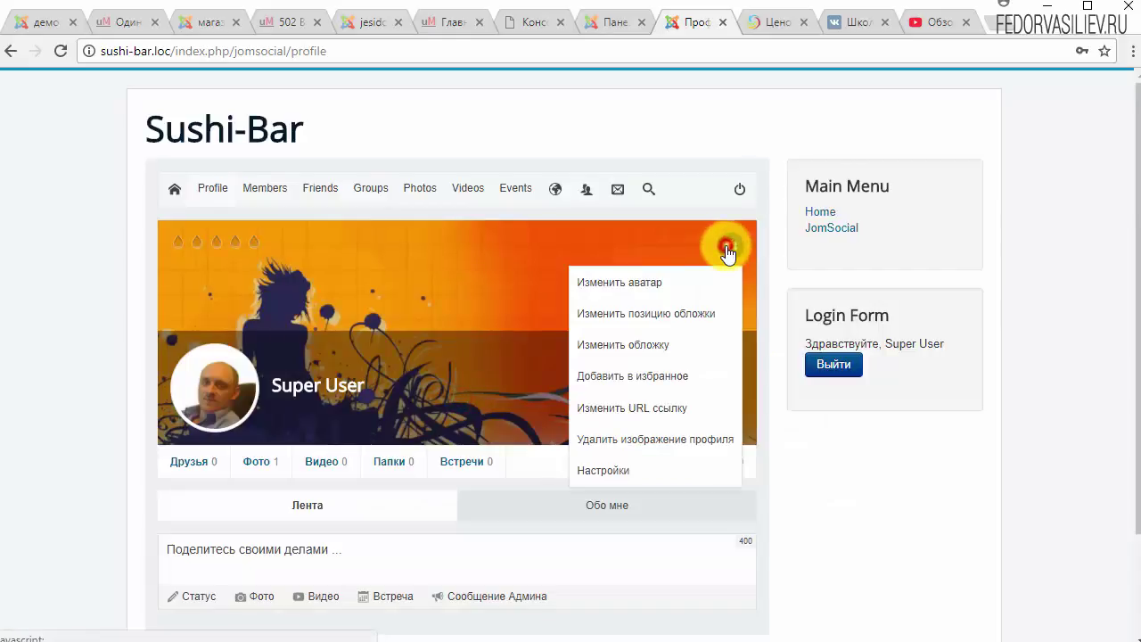
# Open the profile preferences page and view the privacy settings.
pyautogui.click(606, 470)
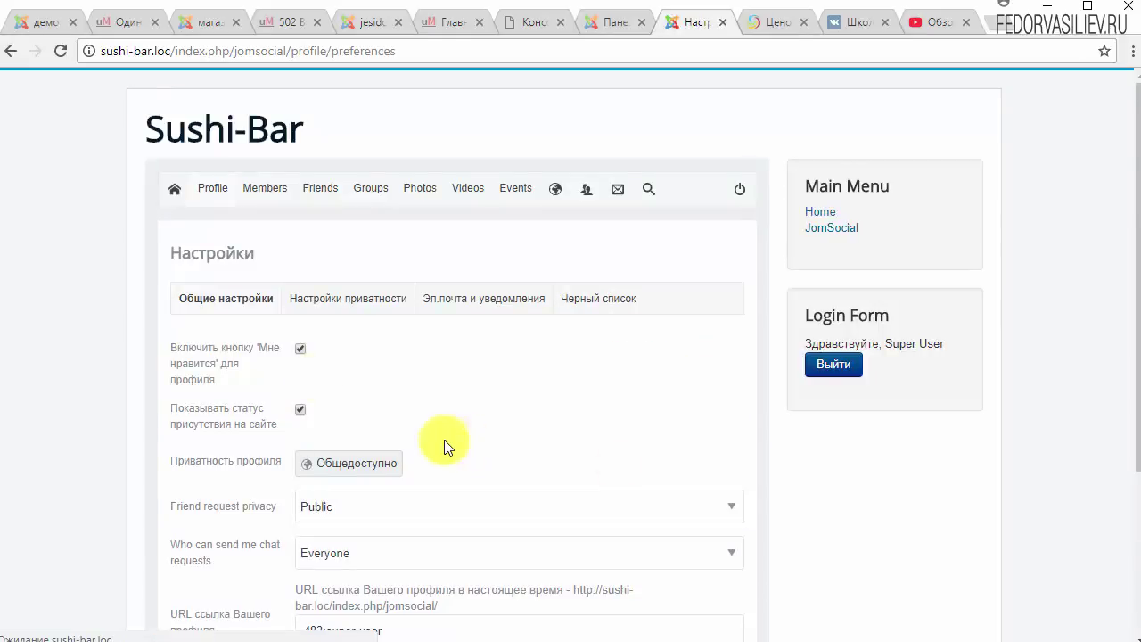
pyautogui.scroll(-2, 444, 440)
pyautogui.scroll(-1, 229, 428)
pyautogui.scroll(3, 229, 428)
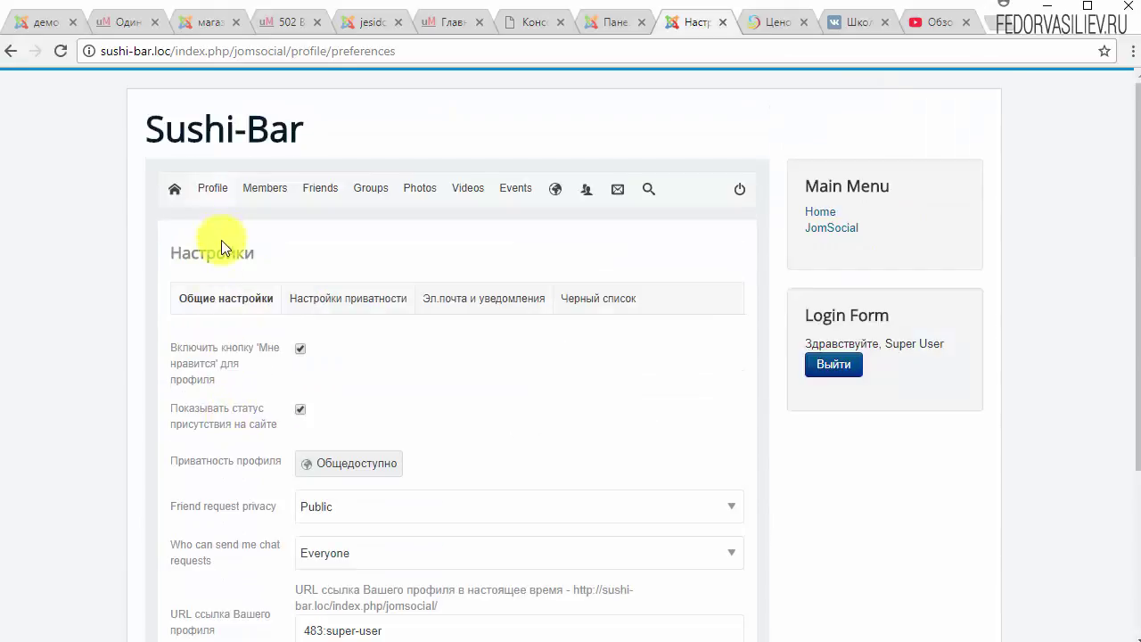
pyautogui.click(305, 310)
# Review Эл.почта и уведомления, Черный список and Общие настройки, then return to the profile page.
pyautogui.click(477, 302)
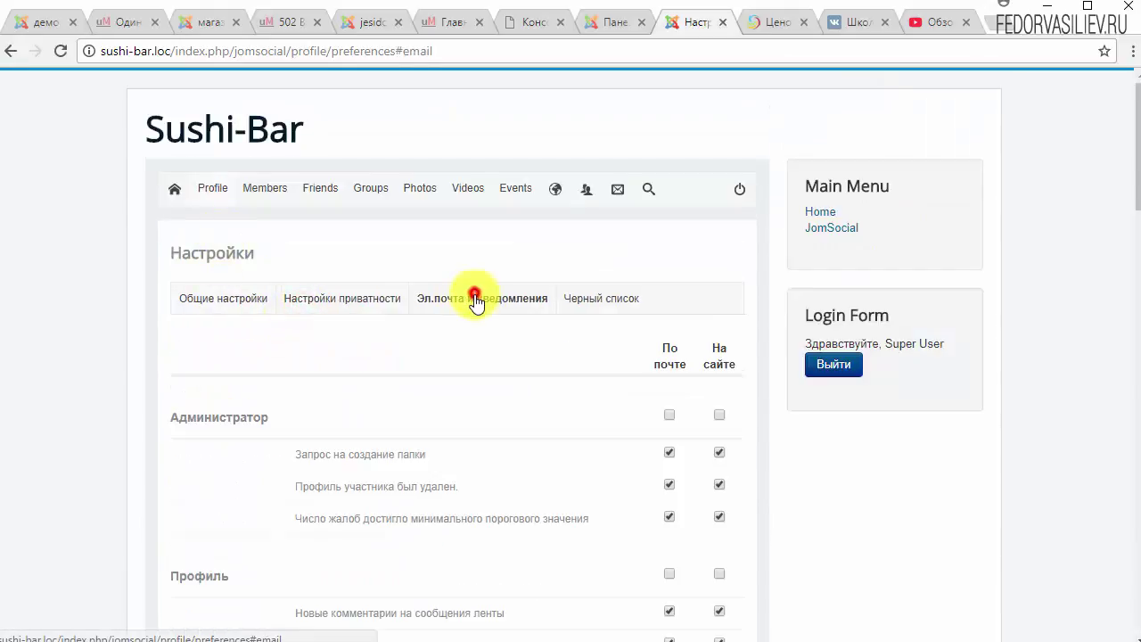
pyautogui.scroll(-3, 637, 333)
pyautogui.scroll(-2, 538, 500)
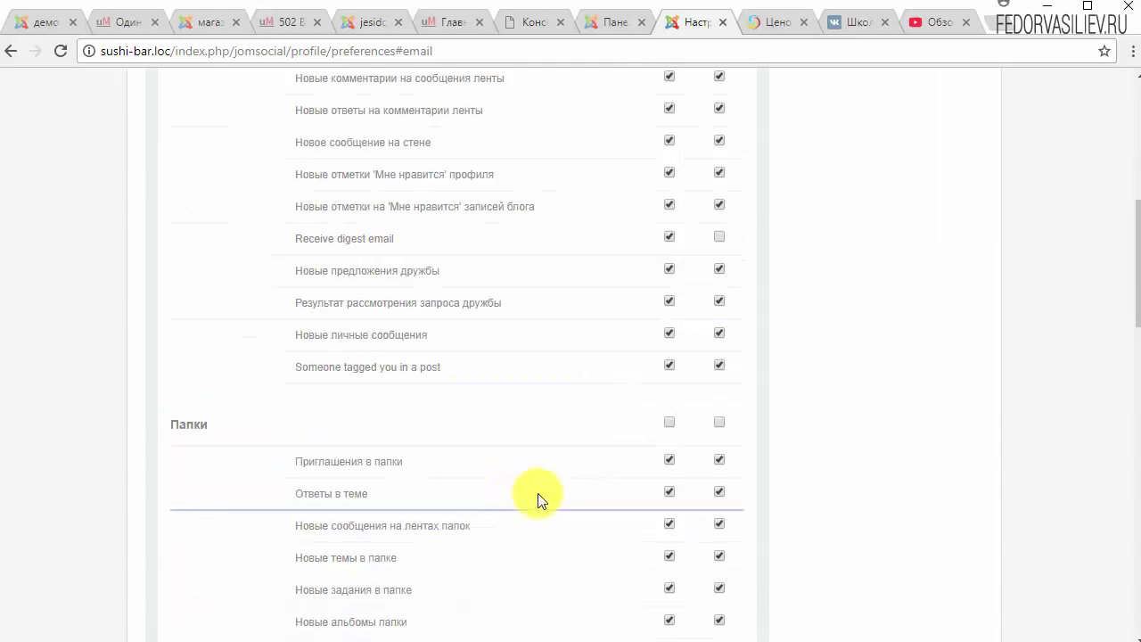
pyautogui.scroll(2, 241, 306)
pyautogui.scroll(-8, 392, 349)
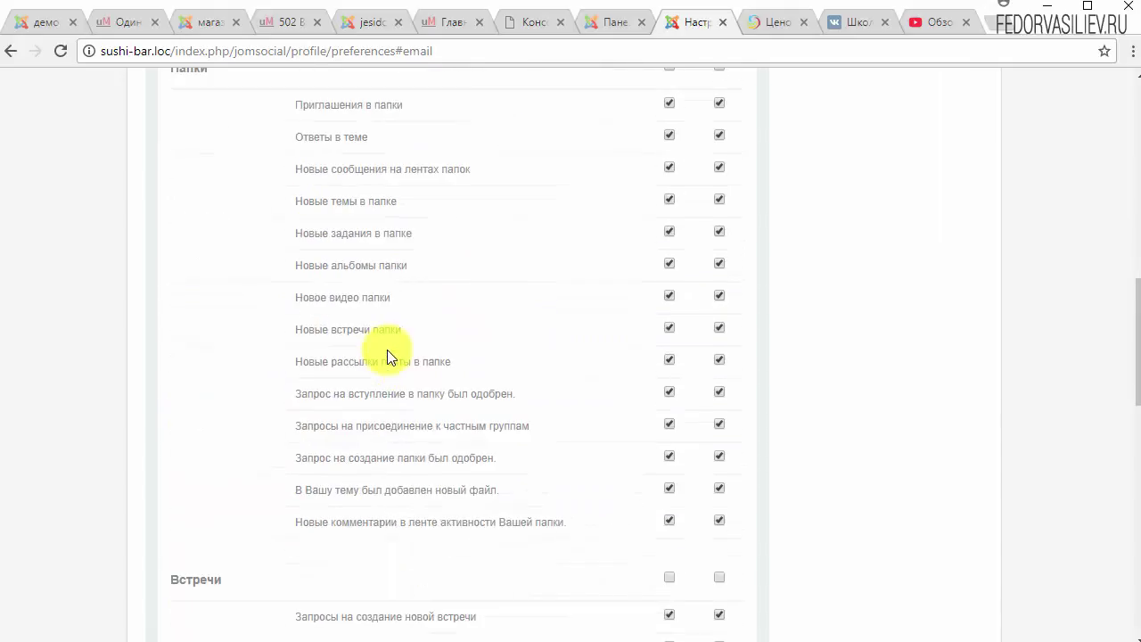
pyautogui.scroll(-10, 387, 349)
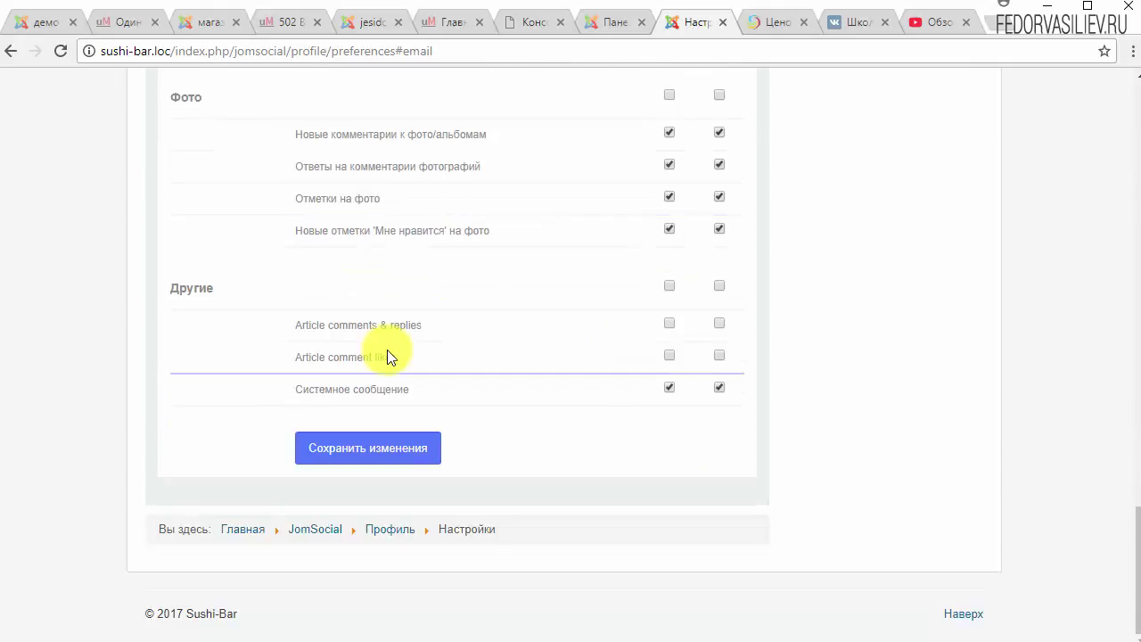
pyautogui.scroll(7, 449, 325)
pyautogui.scroll(10, 448, 325)
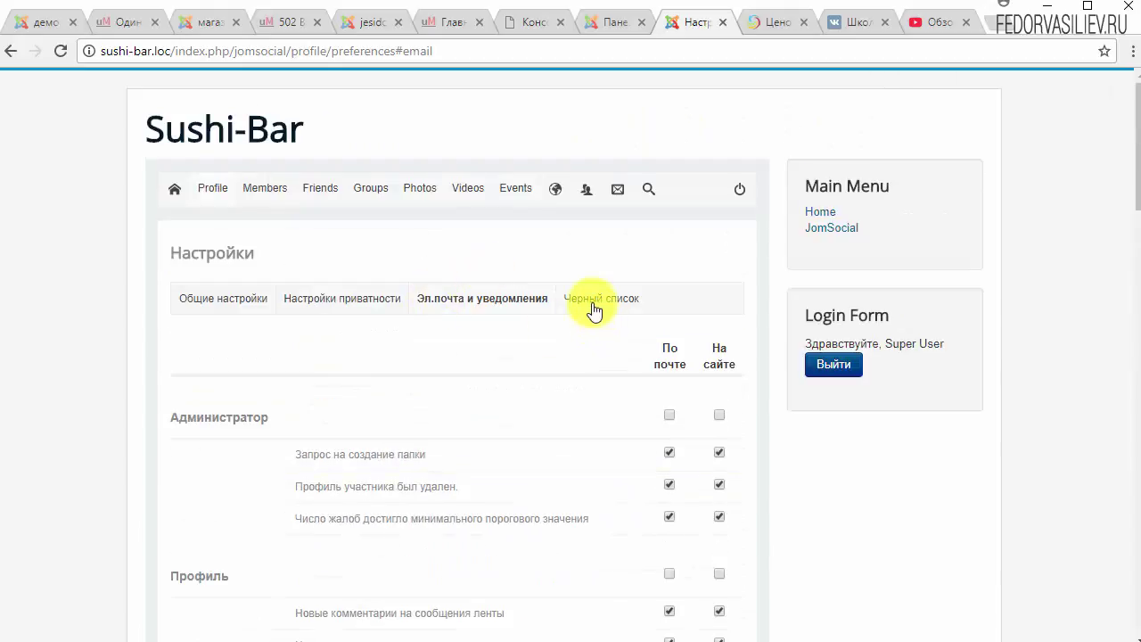
pyautogui.click(591, 300)
pyautogui.click(215, 302)
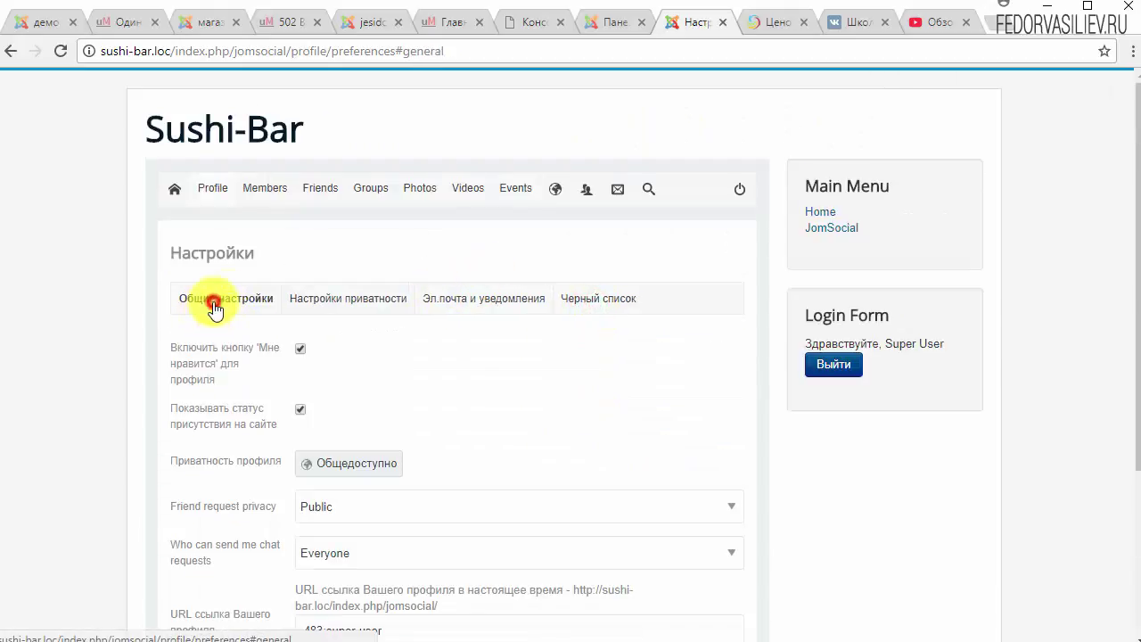
pyautogui.click(212, 187)
# Delete the cover-update activity post via Удалить сообщение, confirming with Да.
pyautogui.scroll(-5, 433, 334)
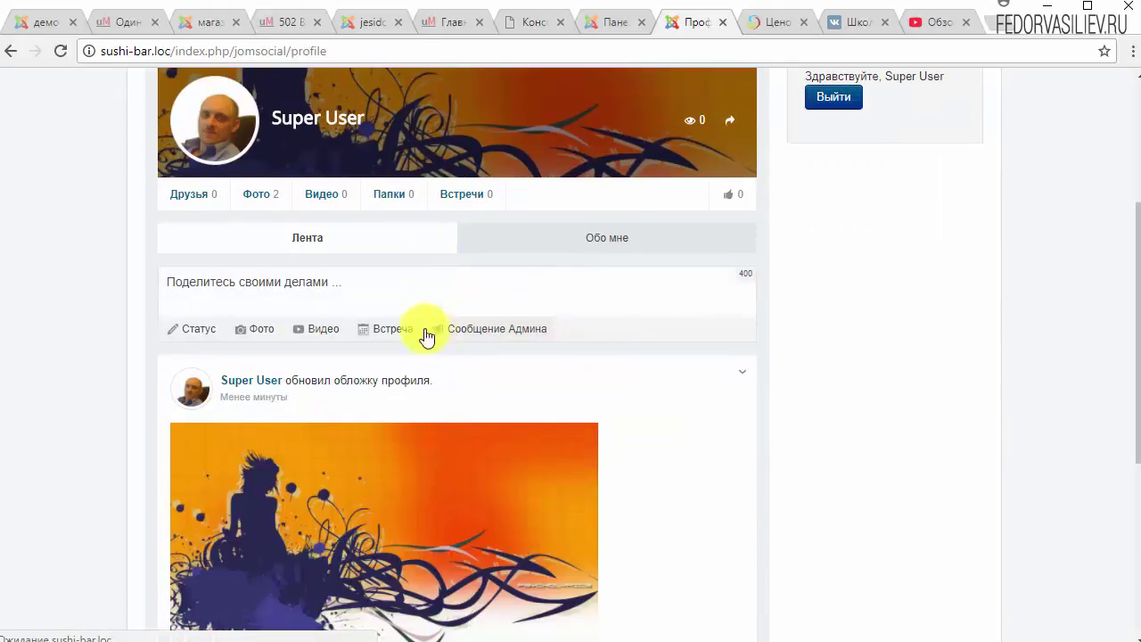
pyautogui.scroll(-1, 145, 311)
pyautogui.scroll(6, 222, 382)
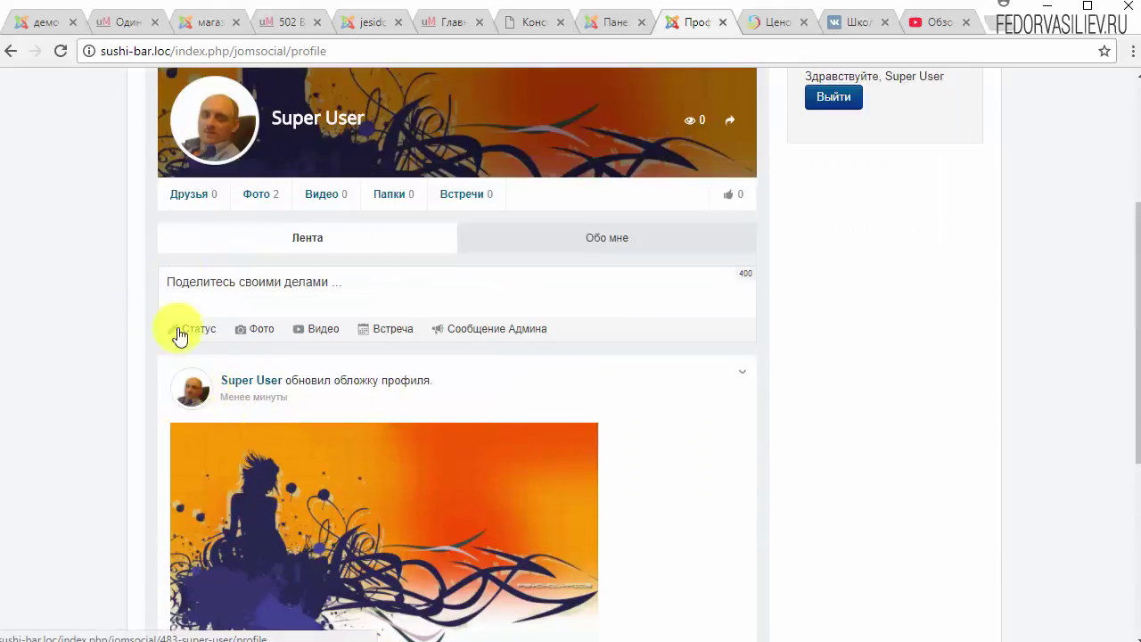
pyautogui.scroll(-10, 520, 339)
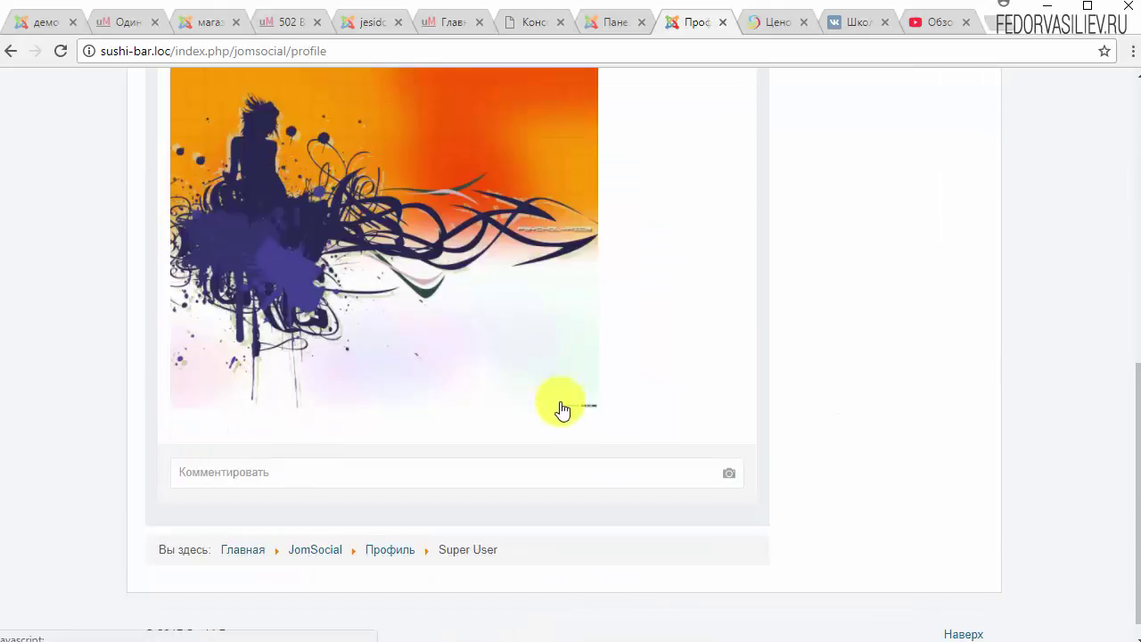
pyautogui.scroll(2, 457, 442)
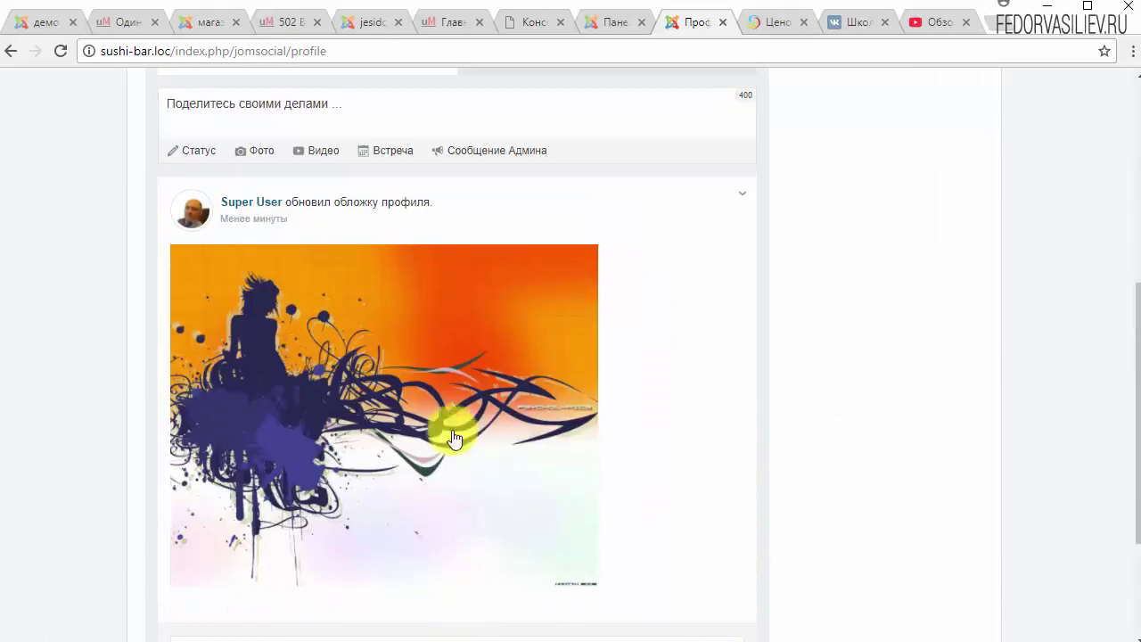
pyautogui.click(744, 196)
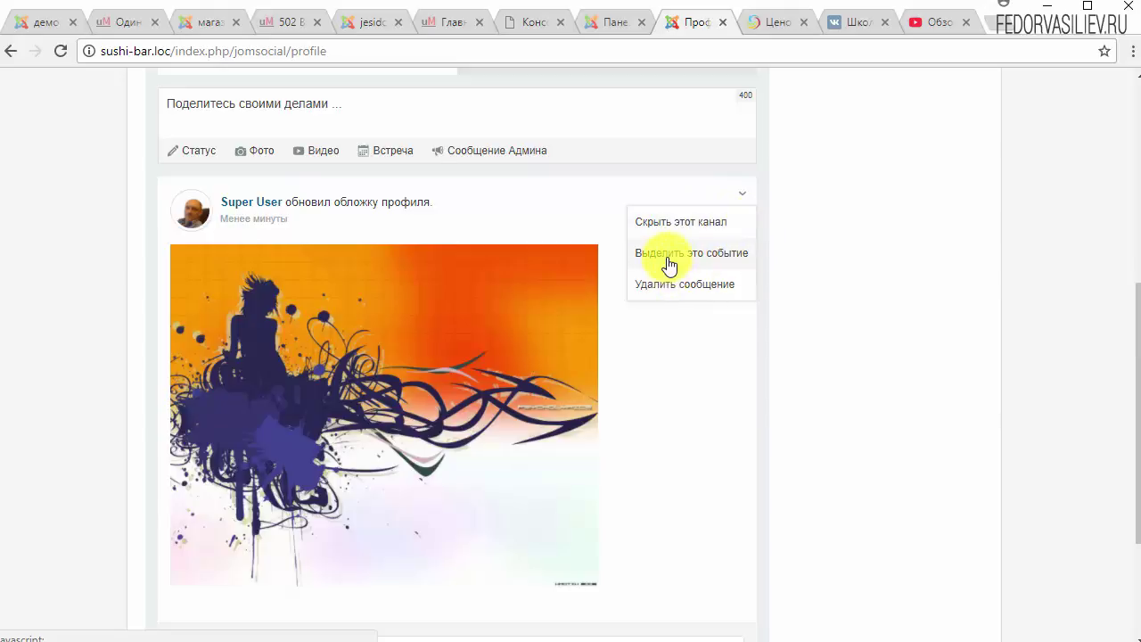
pyautogui.click(673, 284)
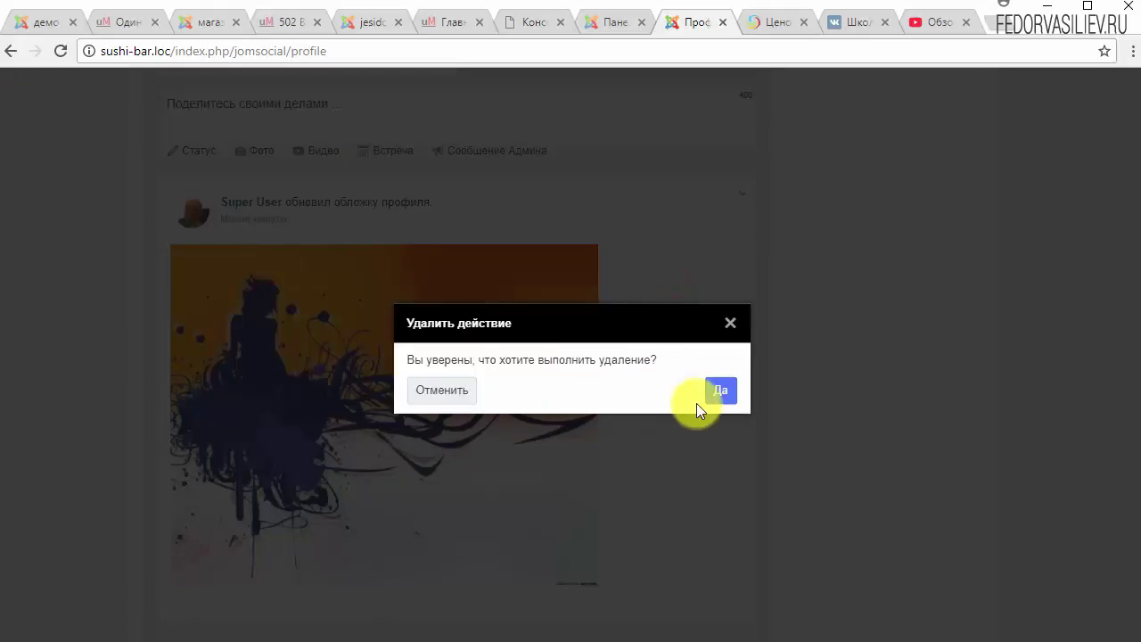
pyautogui.click(722, 392)
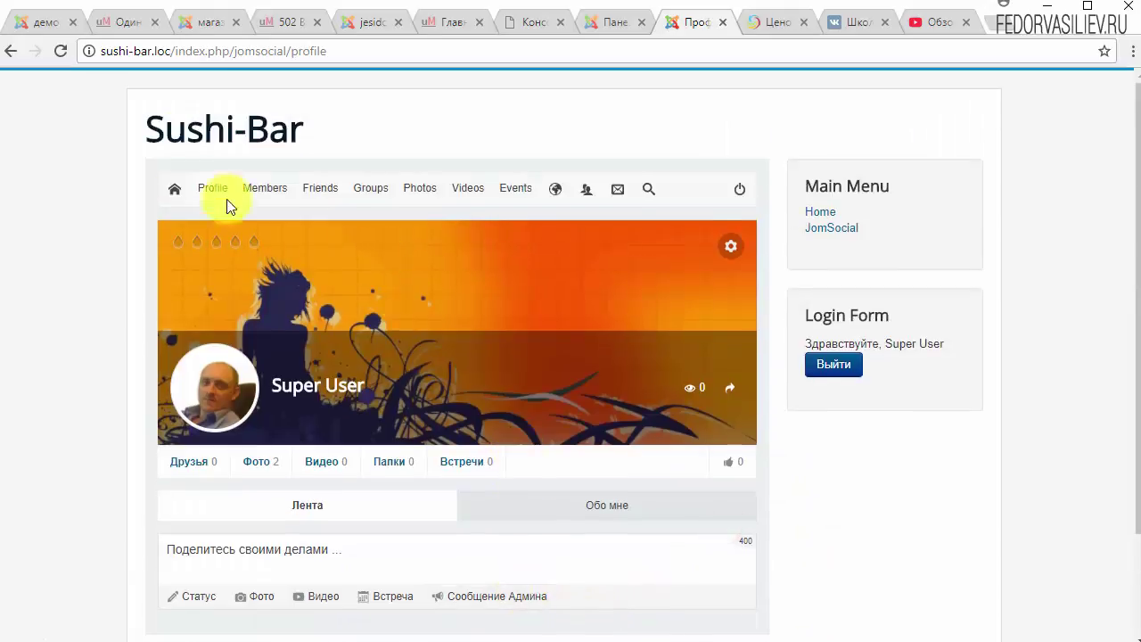
pyautogui.scroll(-2, 554, 274)
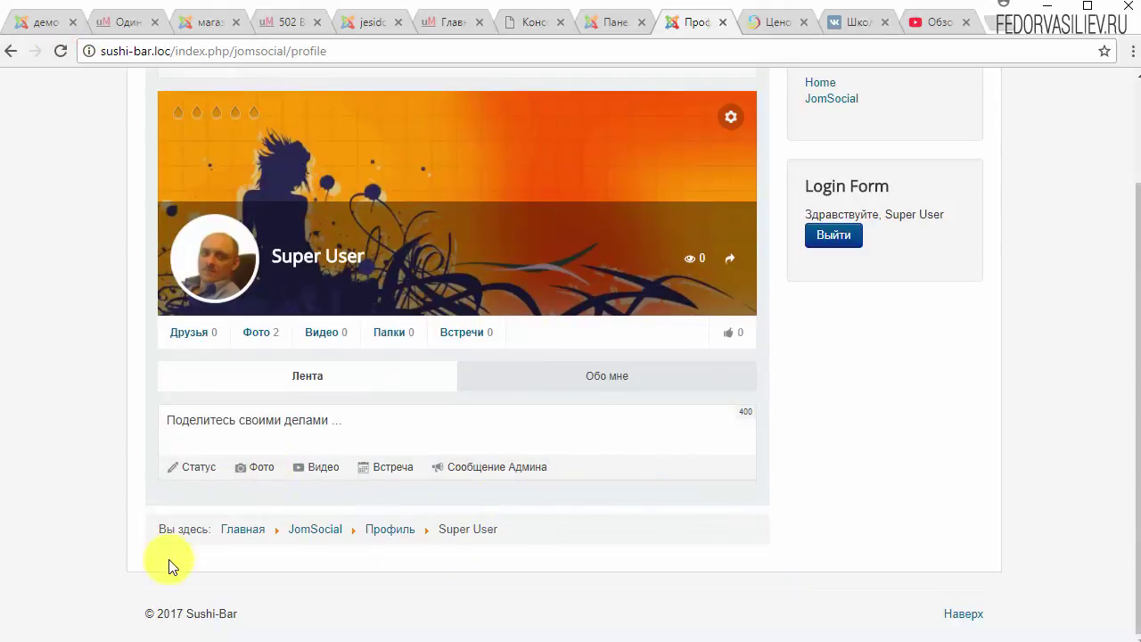
# Post the status 'fgtgtfhfh' on Super User's activity feed.
pyautogui.click(599, 377)
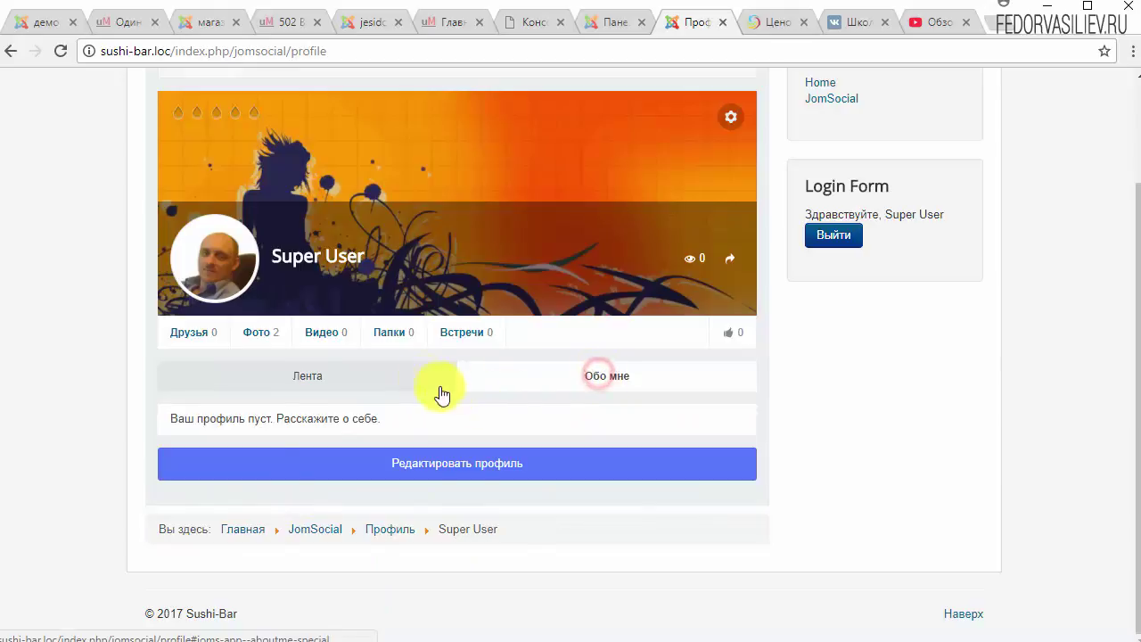
pyautogui.click(378, 383)
pyautogui.click(197, 419)
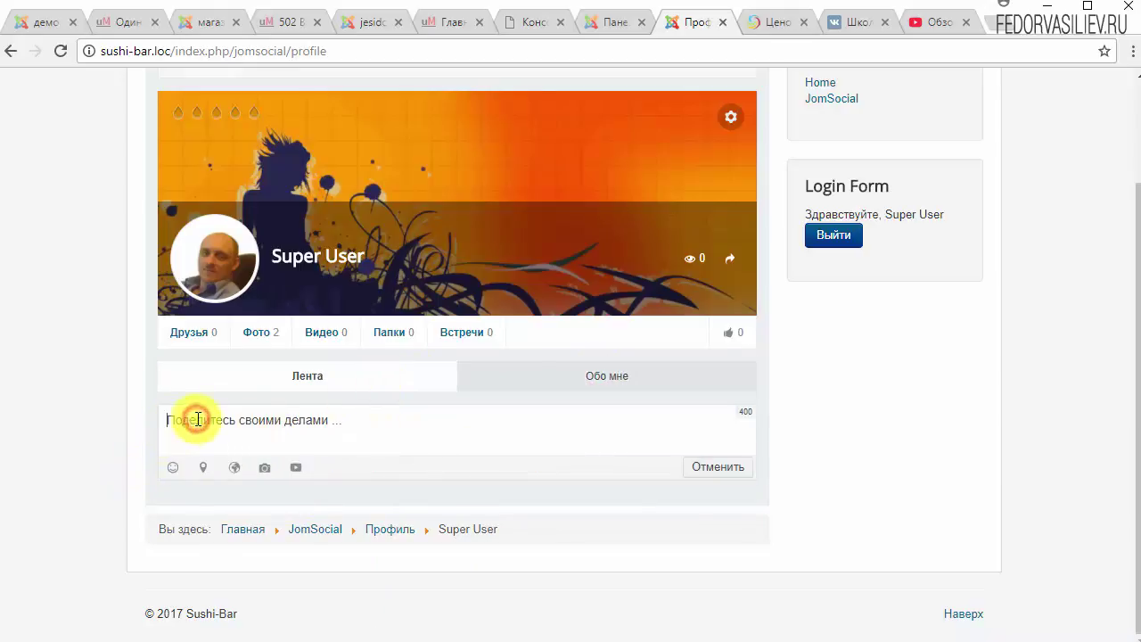
pyautogui.write('fgtg')
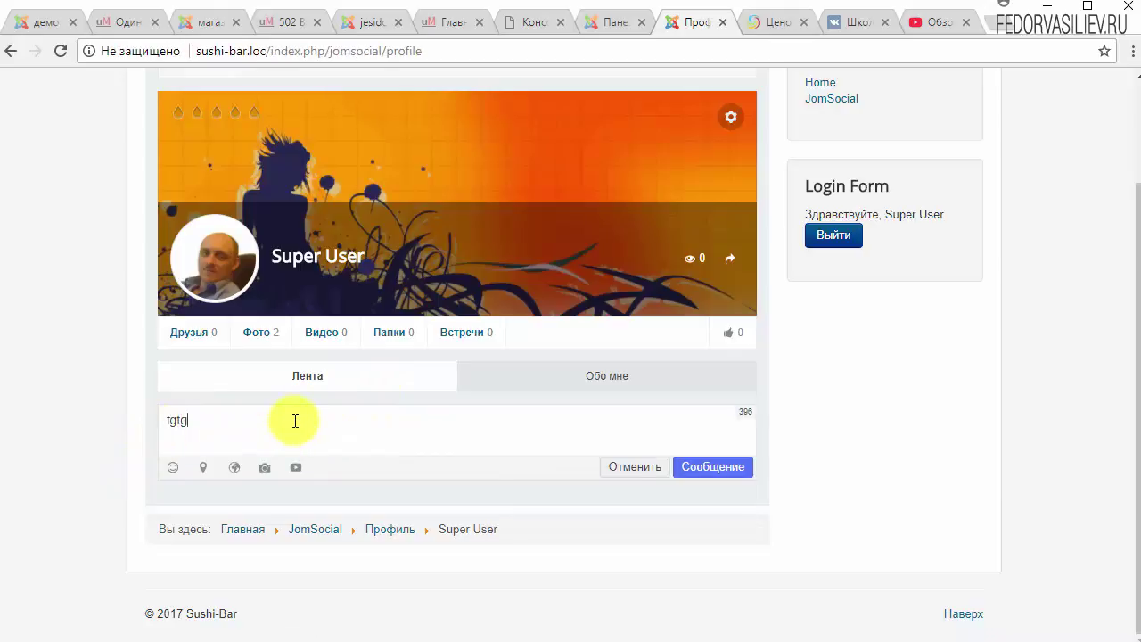
pyautogui.write('tfhfh')
pyautogui.click(740, 467)
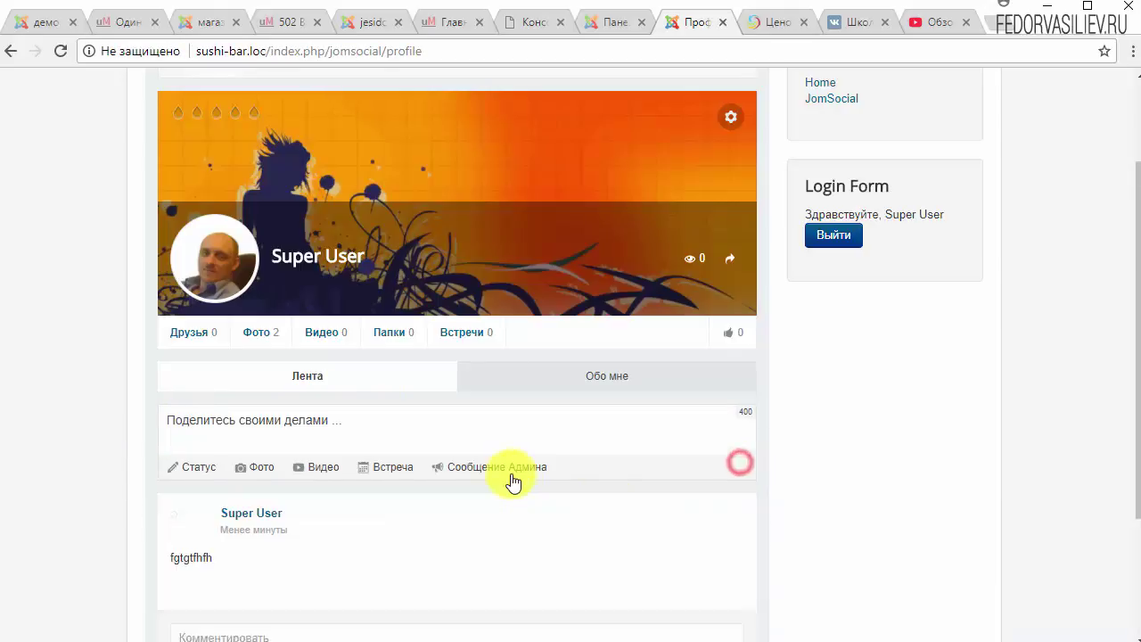
# Attach the BONUS png image to a comment on the new status post.
pyautogui.scroll(-2, 502, 479)
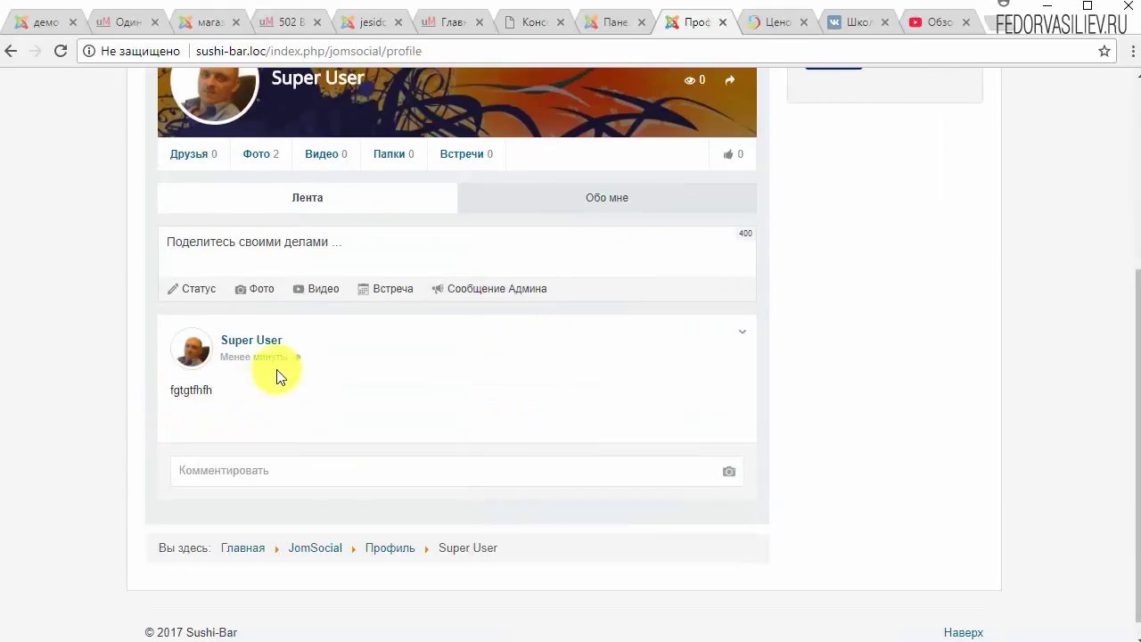
pyautogui.scroll(-1, 301, 367)
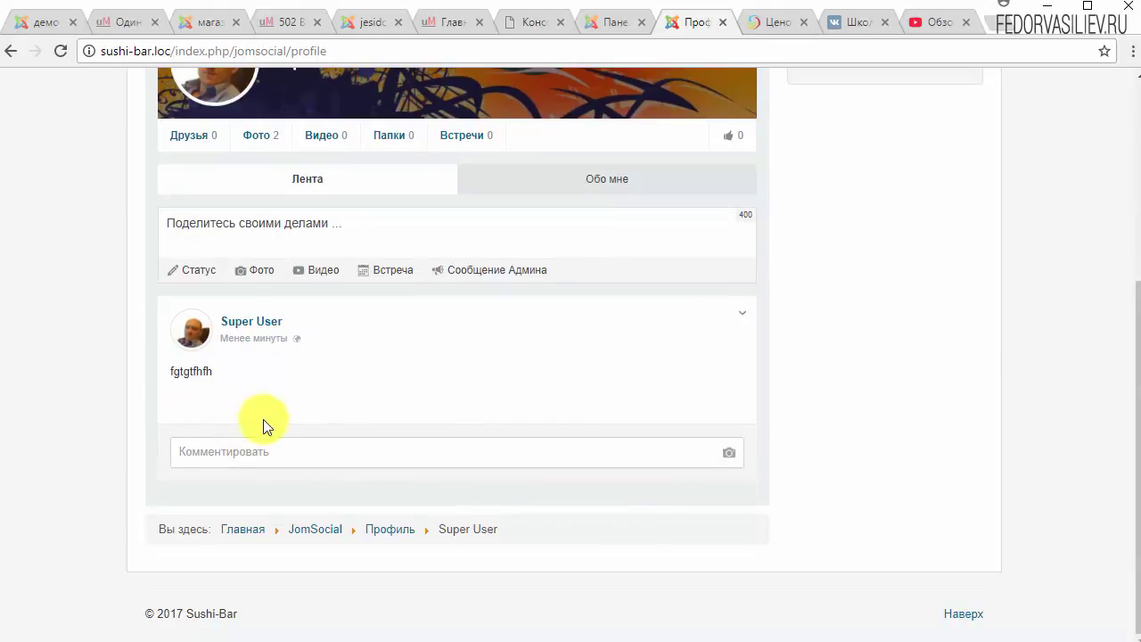
pyautogui.click(726, 454)
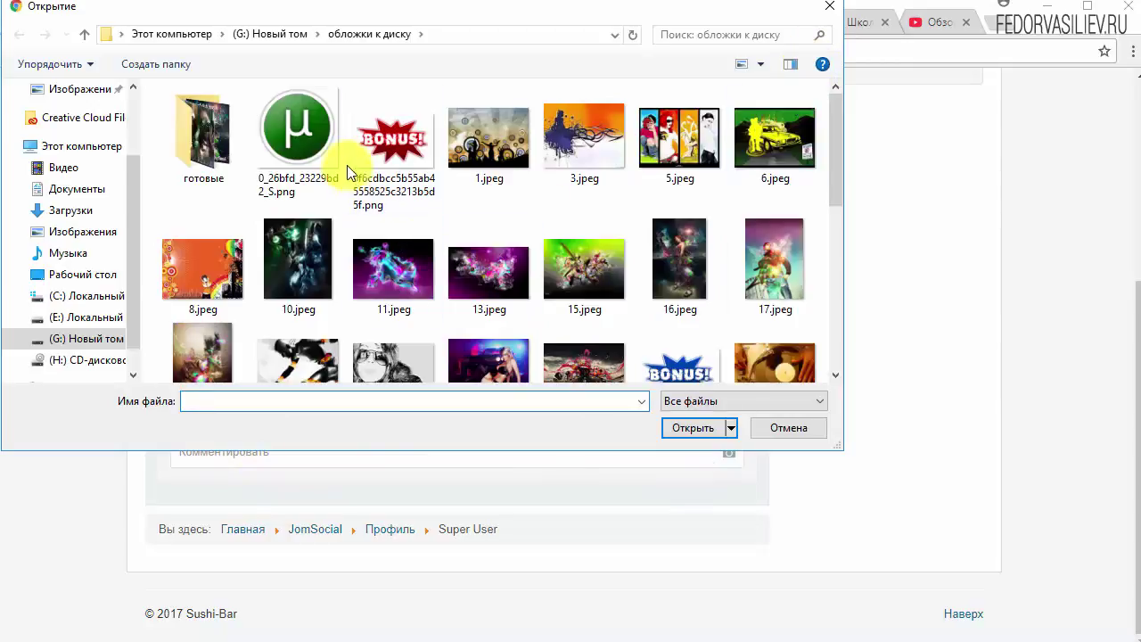
pyautogui.click(388, 143)
pyautogui.click(670, 431)
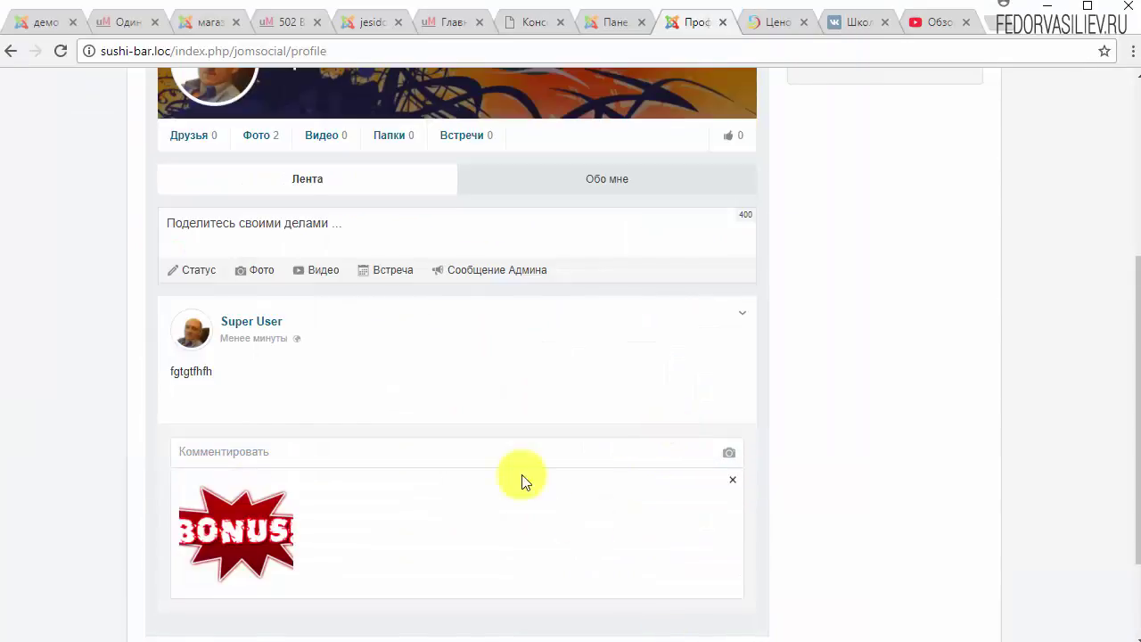
pyautogui.scroll(-2, 357, 419)
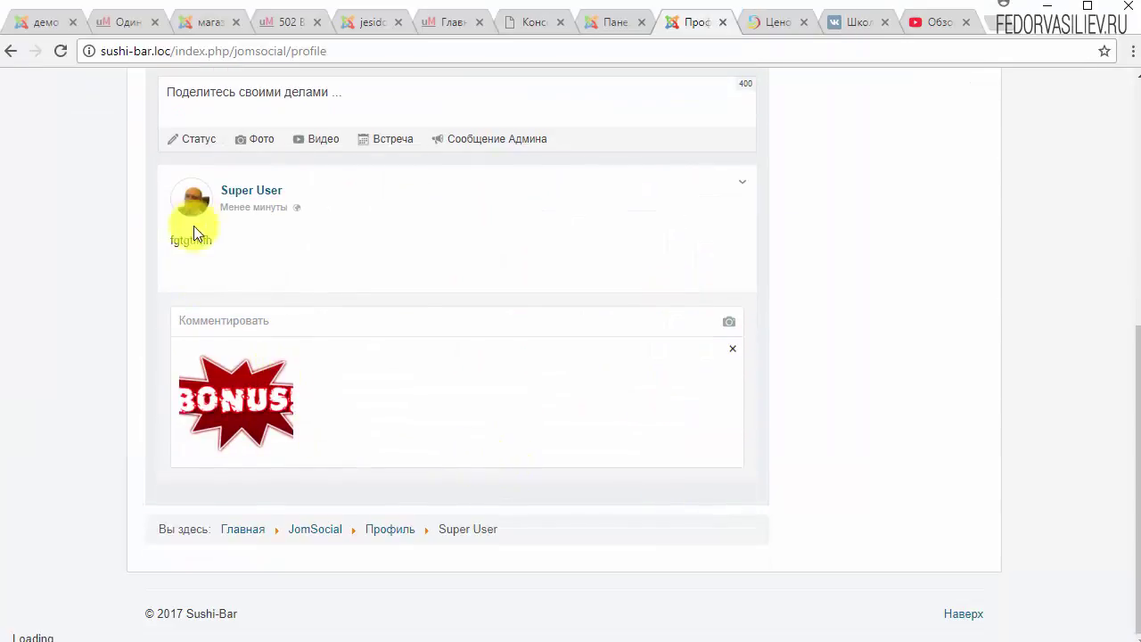
pyautogui.scroll(4, 256, 359)
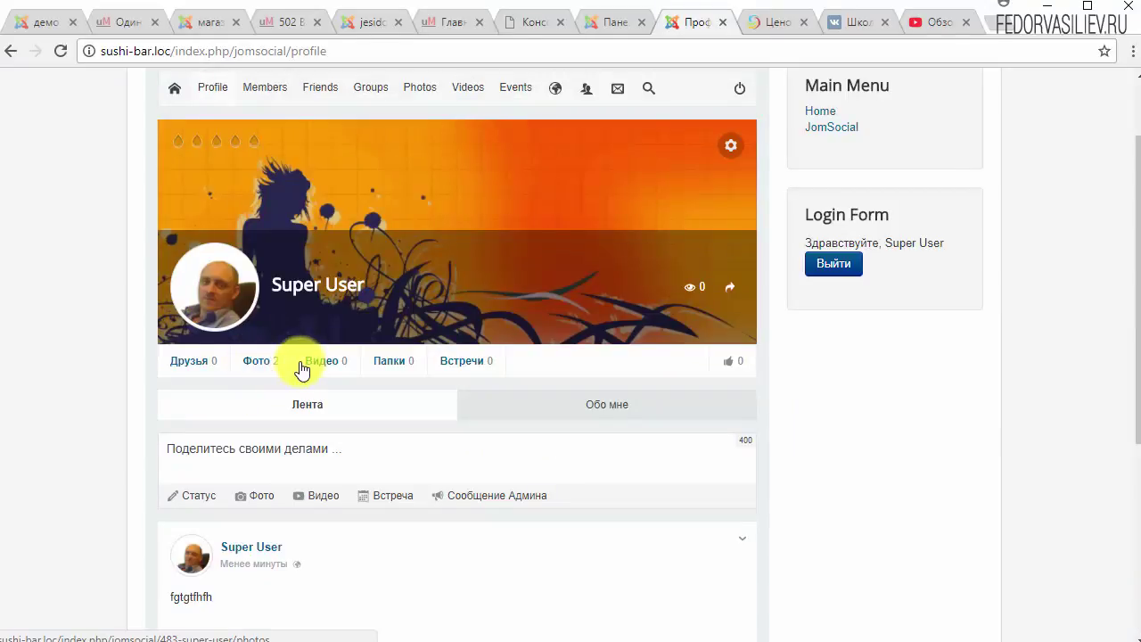
# Check the Фото page, return to the Profile, and start a post in Поделитесь своими делами.
pyautogui.click(262, 365)
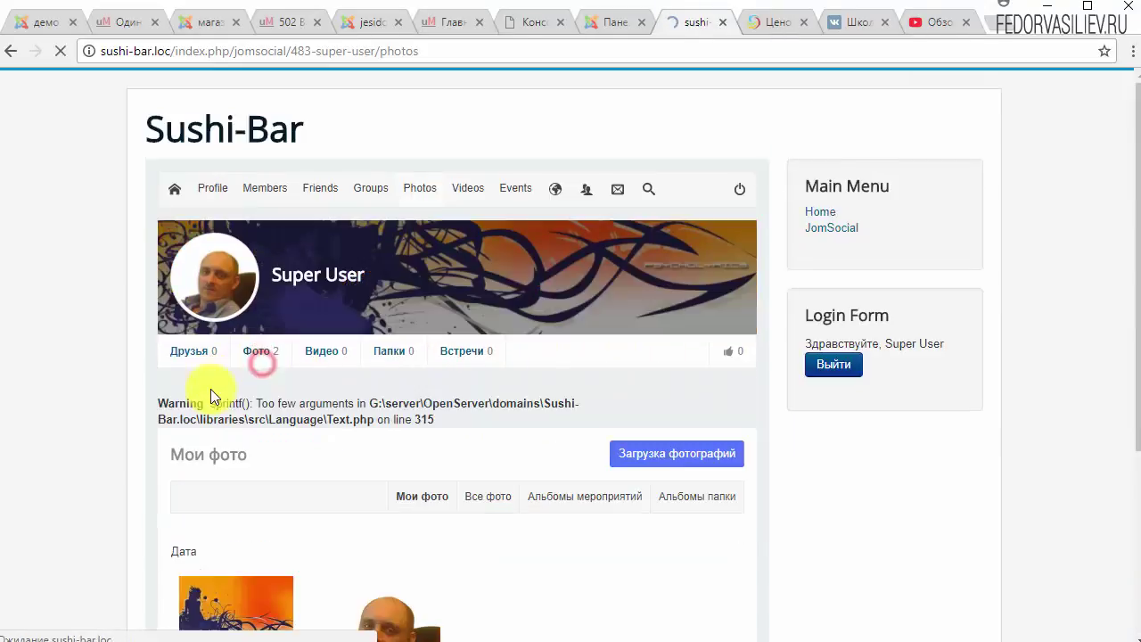
pyautogui.scroll(-3, 267, 383)
pyautogui.scroll(3, 413, 363)
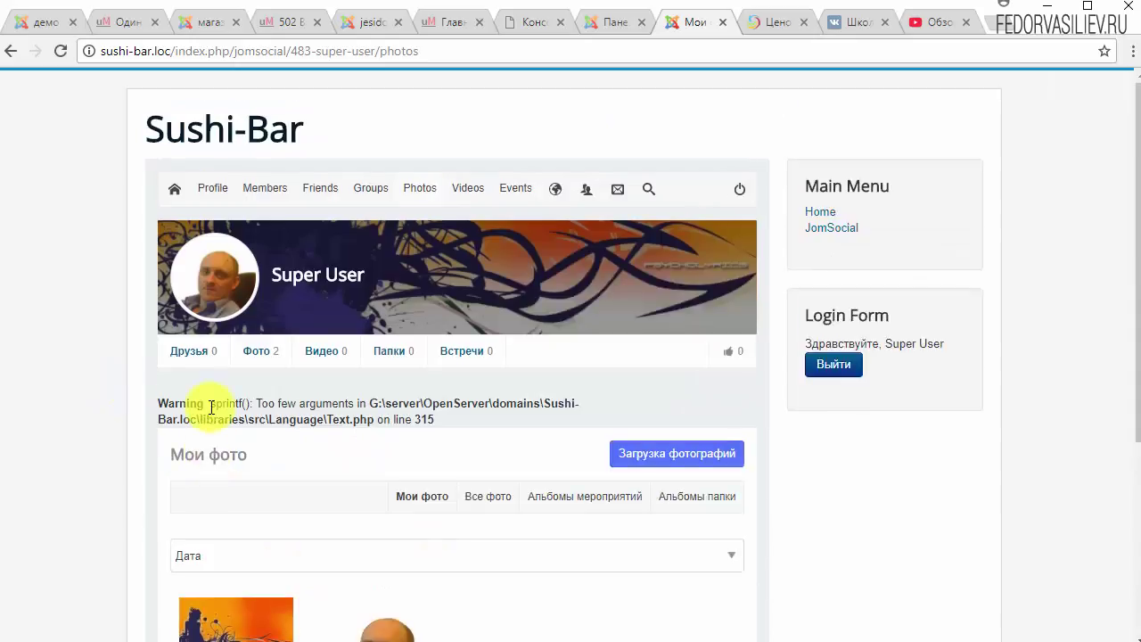
pyautogui.moveTo(218, 199)
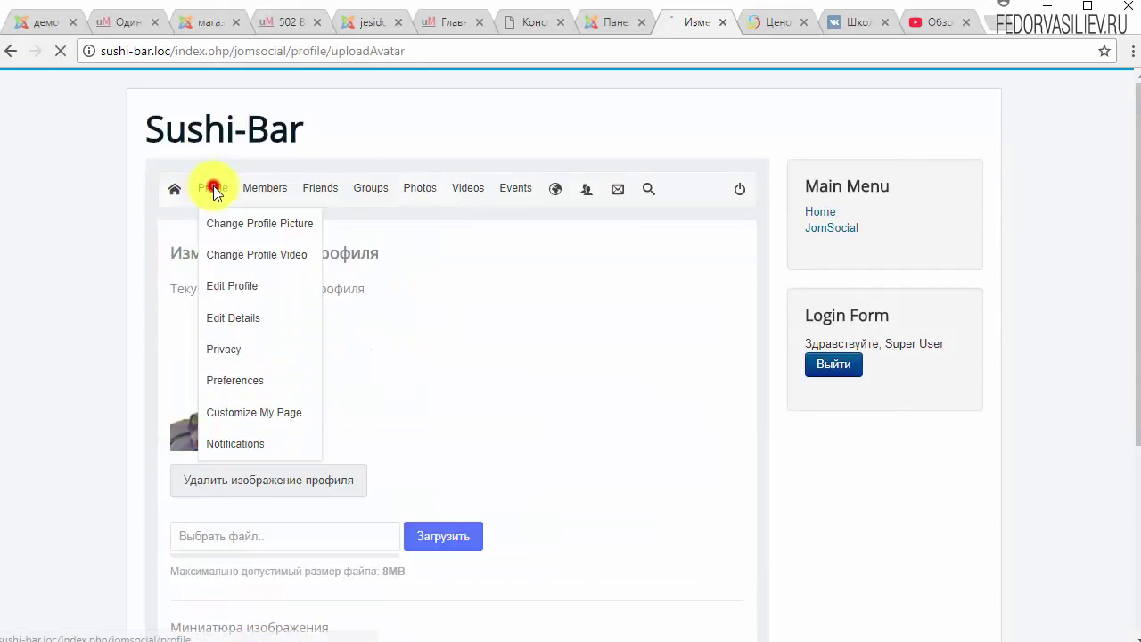
pyautogui.click(213, 188)
pyautogui.scroll(-5, 487, 383)
pyautogui.click(307, 223)
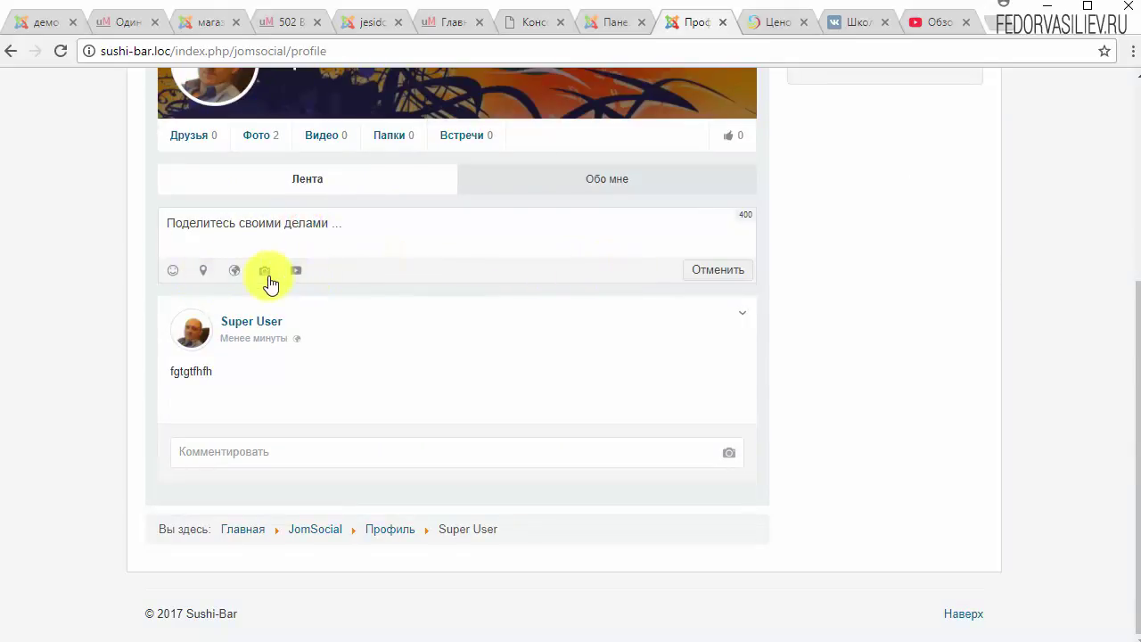
# Set the new post's visibility to only me and try adding a location.
pyautogui.click(232, 272)
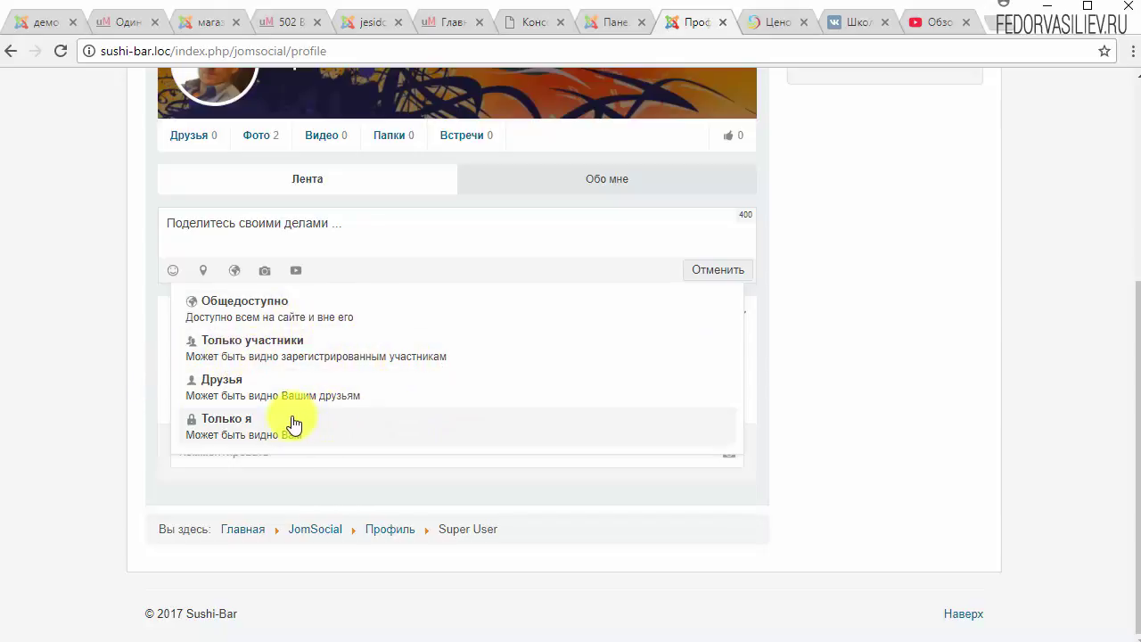
pyautogui.click(240, 437)
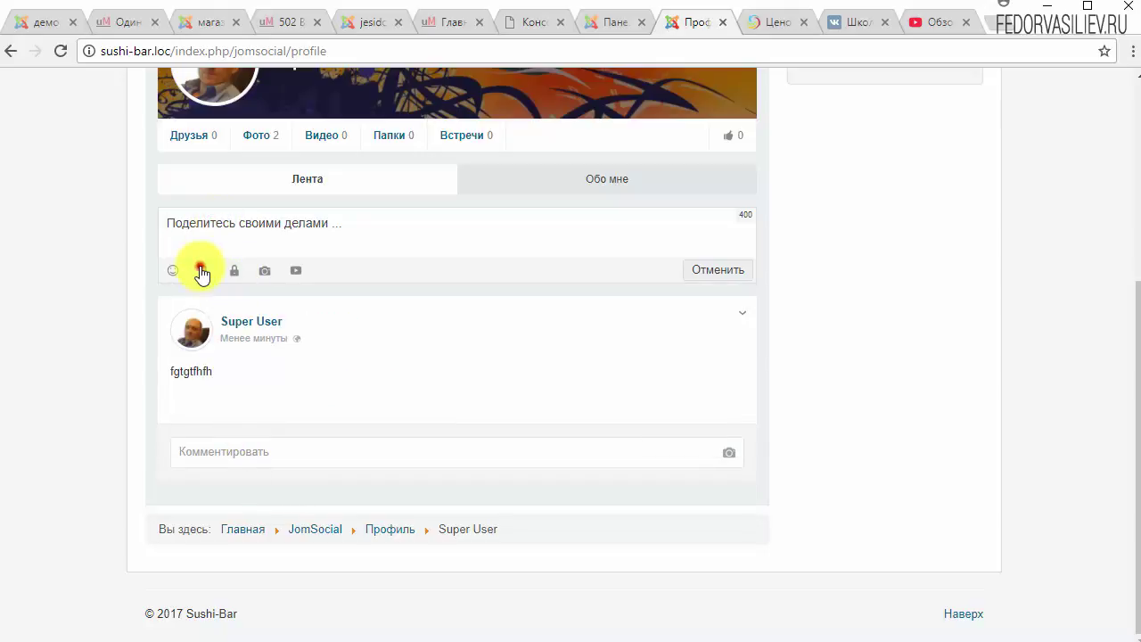
pyautogui.click(202, 271)
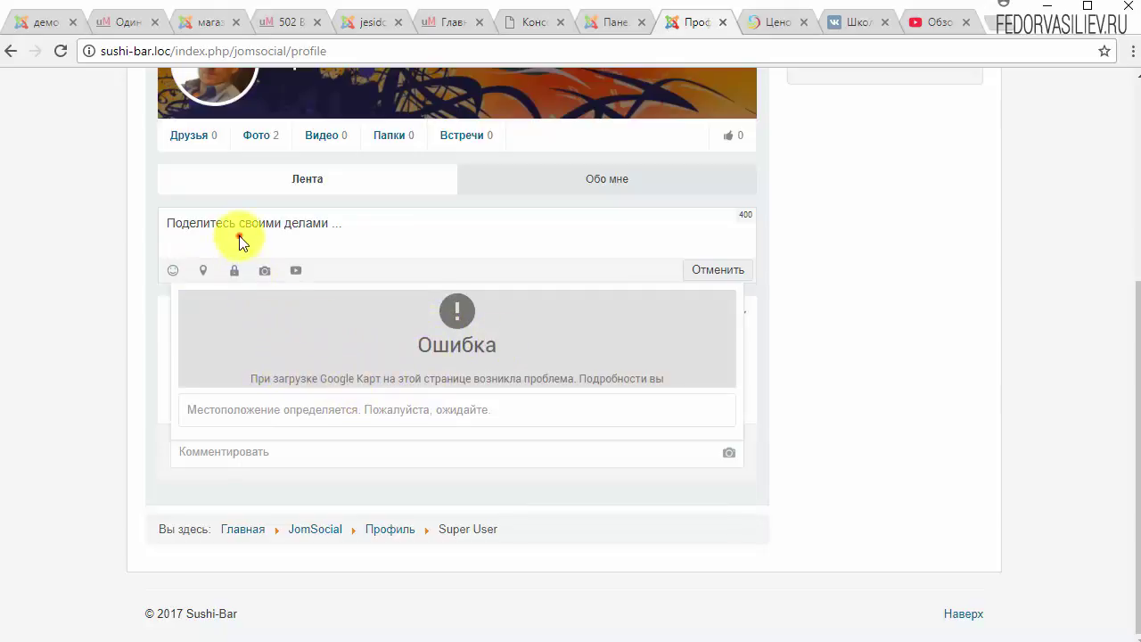
pyautogui.click(210, 224)
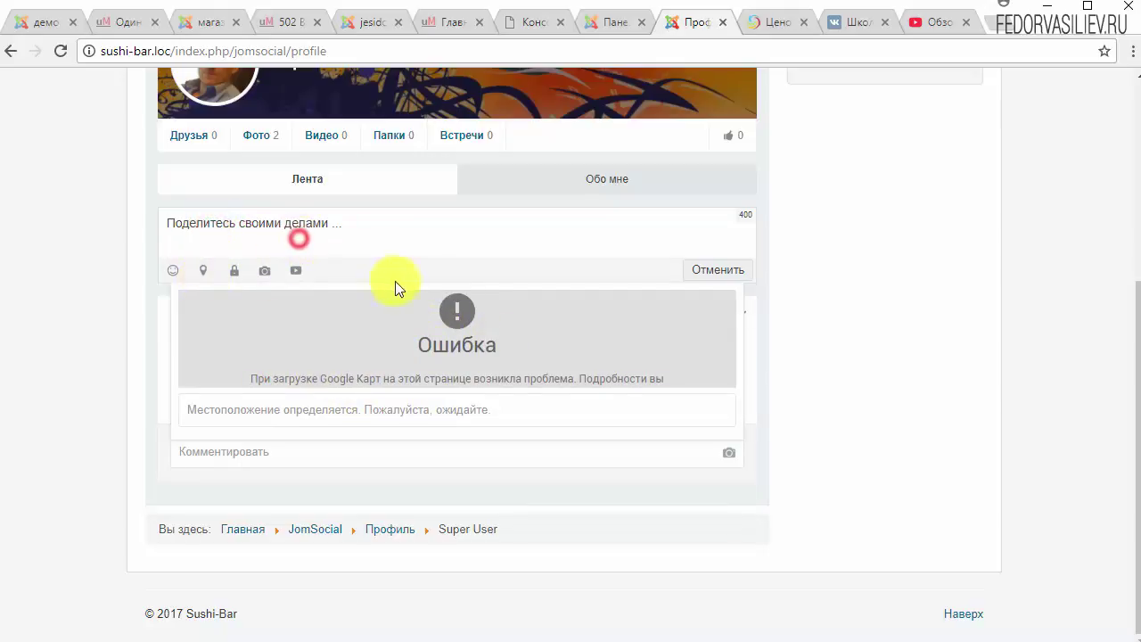
# Attach a mood to the status федор and publish it.
pyautogui.click(174, 272)
pyautogui.scroll(-5, 364, 326)
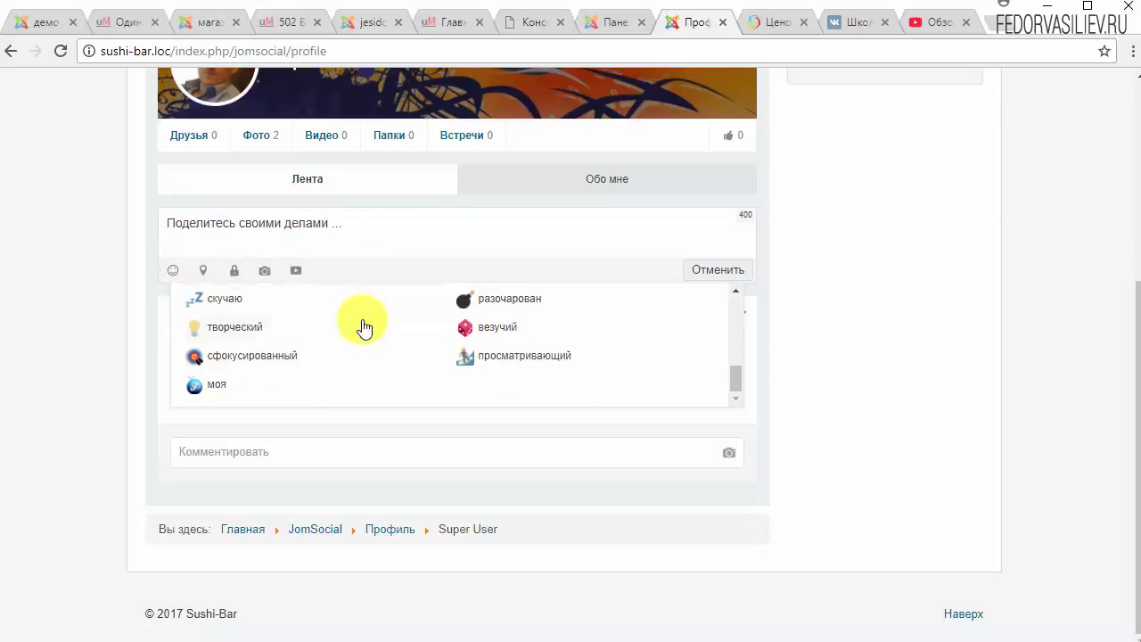
pyautogui.click(194, 384)
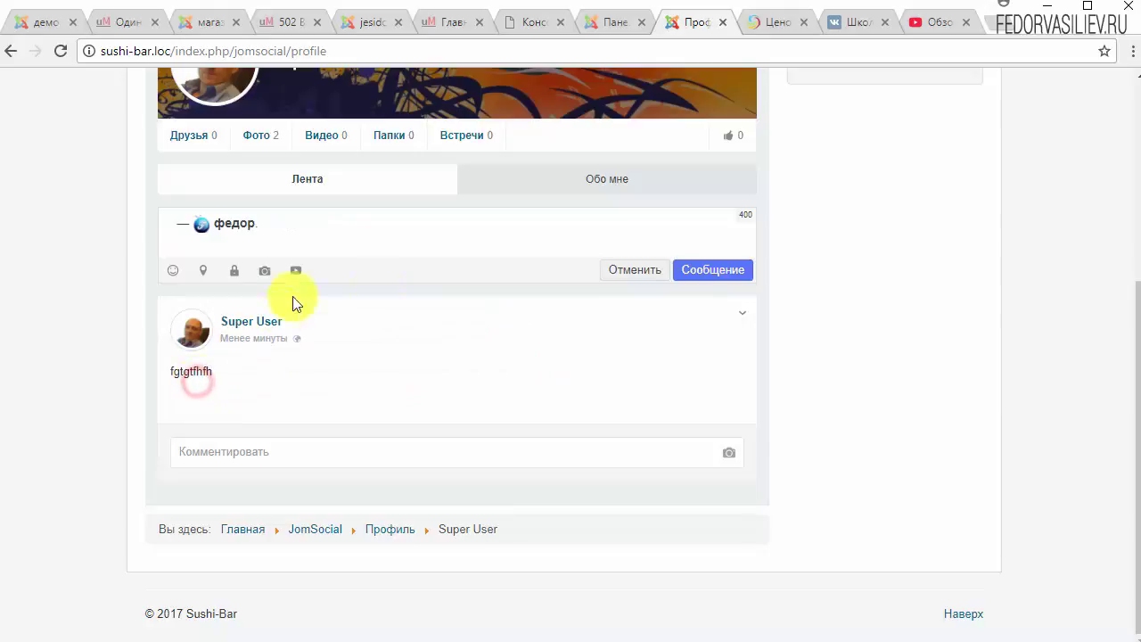
pyautogui.click(679, 270)
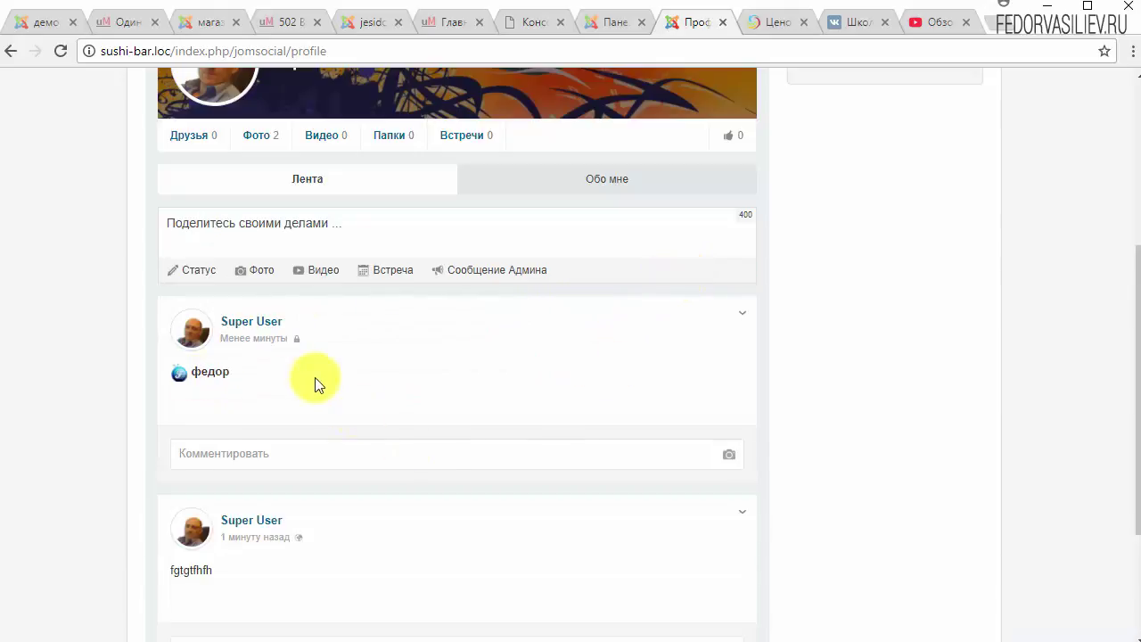
pyautogui.scroll(2, 294, 382)
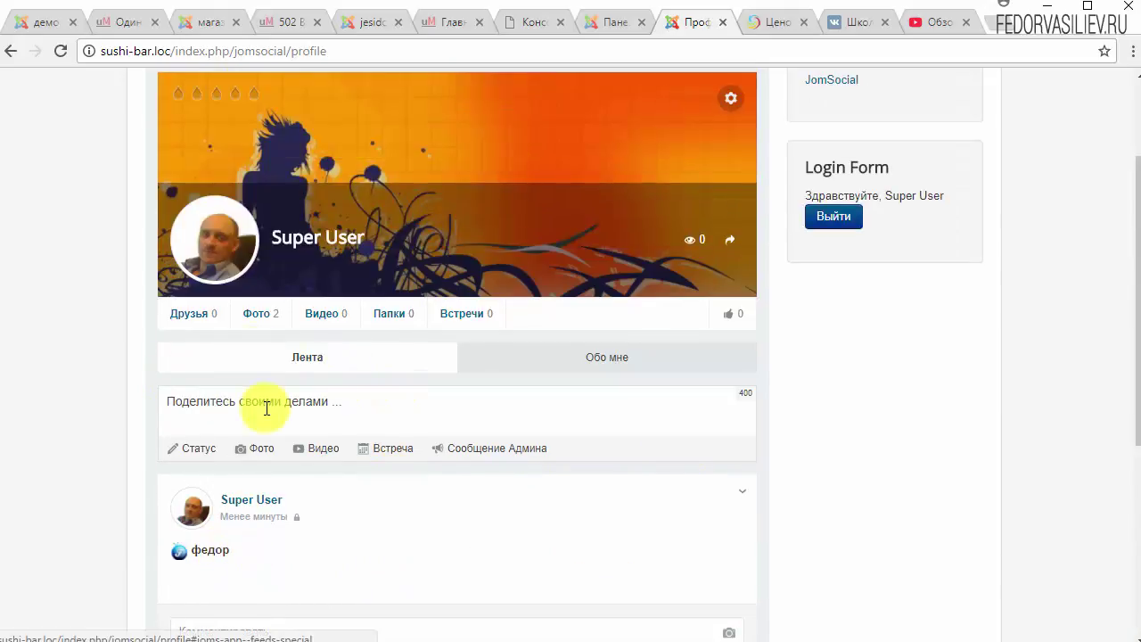
pyautogui.scroll(-1, 273, 416)
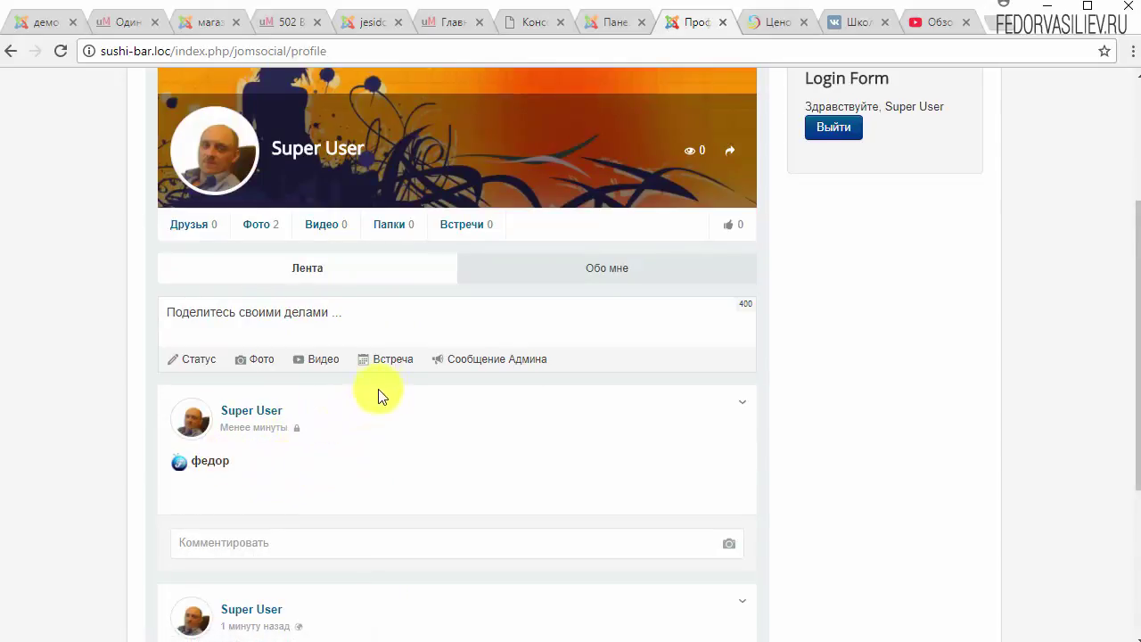
# Publish an ОТ АДМИНА announcement reading 'hhhhhhh' on the profile feed.
pyautogui.click(475, 362)
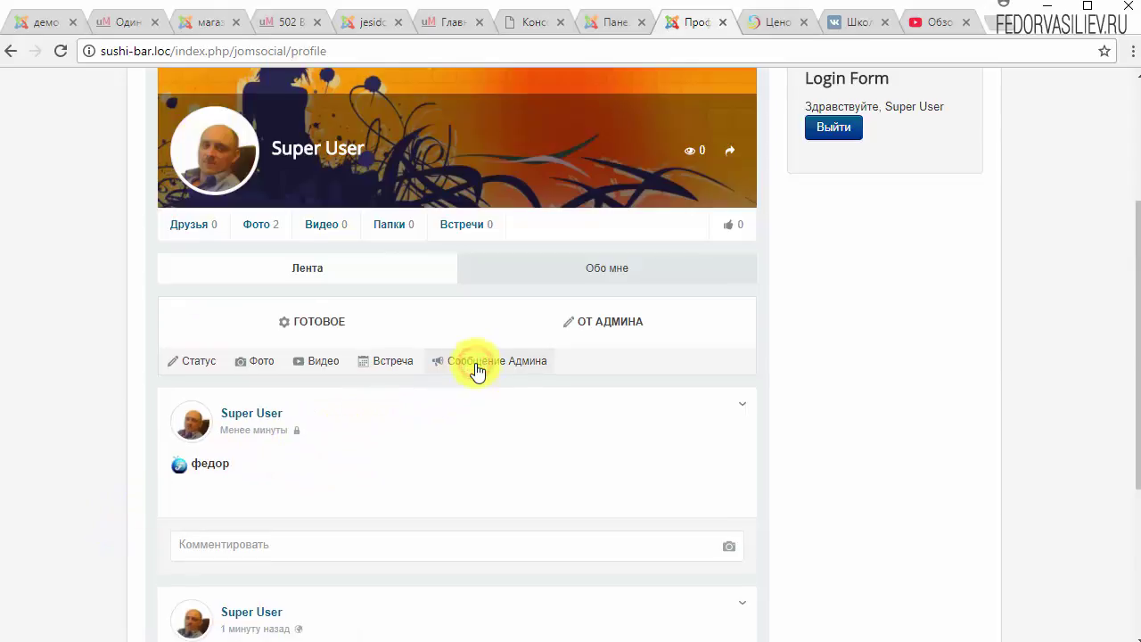
pyautogui.click(585, 323)
pyautogui.click(331, 349)
pyautogui.write('hhhhhhh')
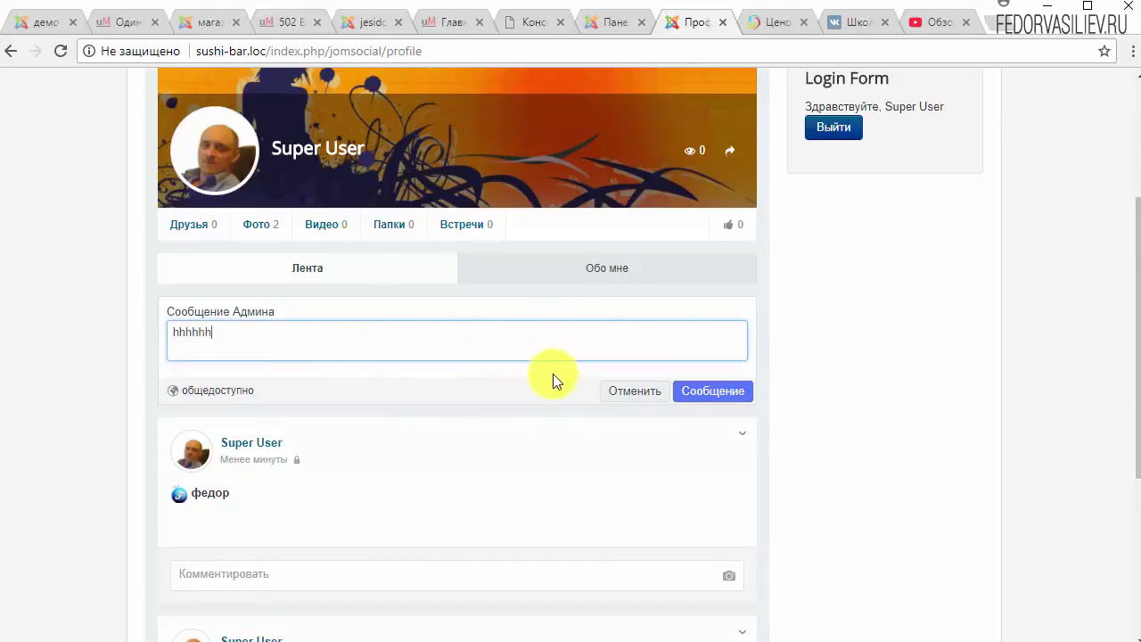
pyautogui.click(726, 390)
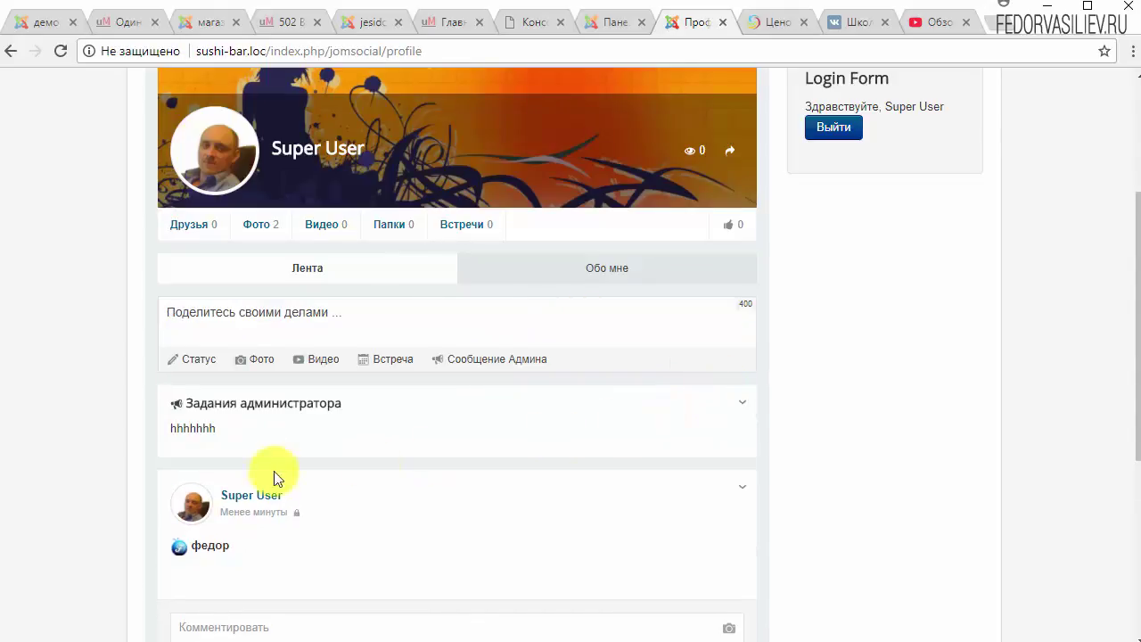
pyautogui.scroll(-5, 246, 398)
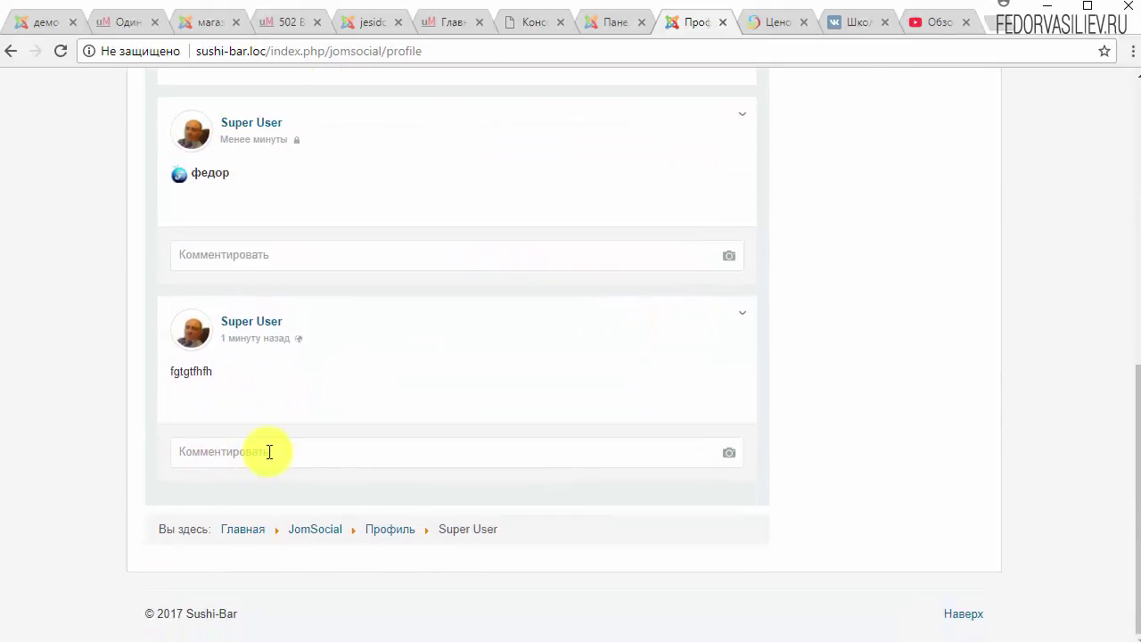
pyautogui.scroll(6, 272, 464)
pyautogui.scroll(-2, 276, 476)
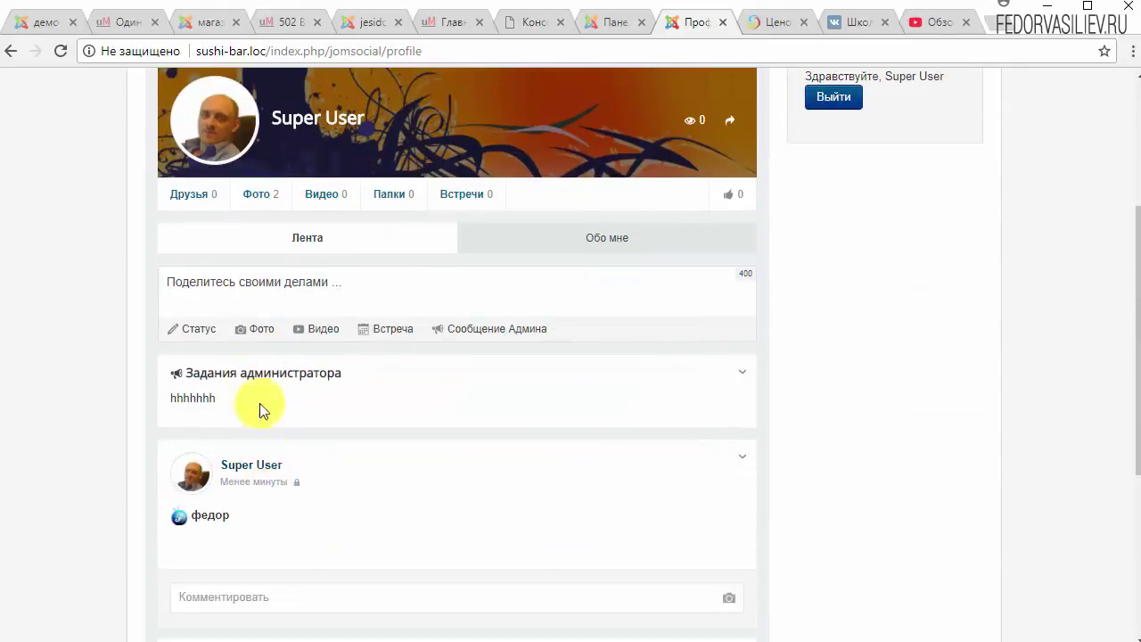
# Upload 13.jpeg from the covers folder and publish it as a photo post.
pyautogui.click(267, 289)
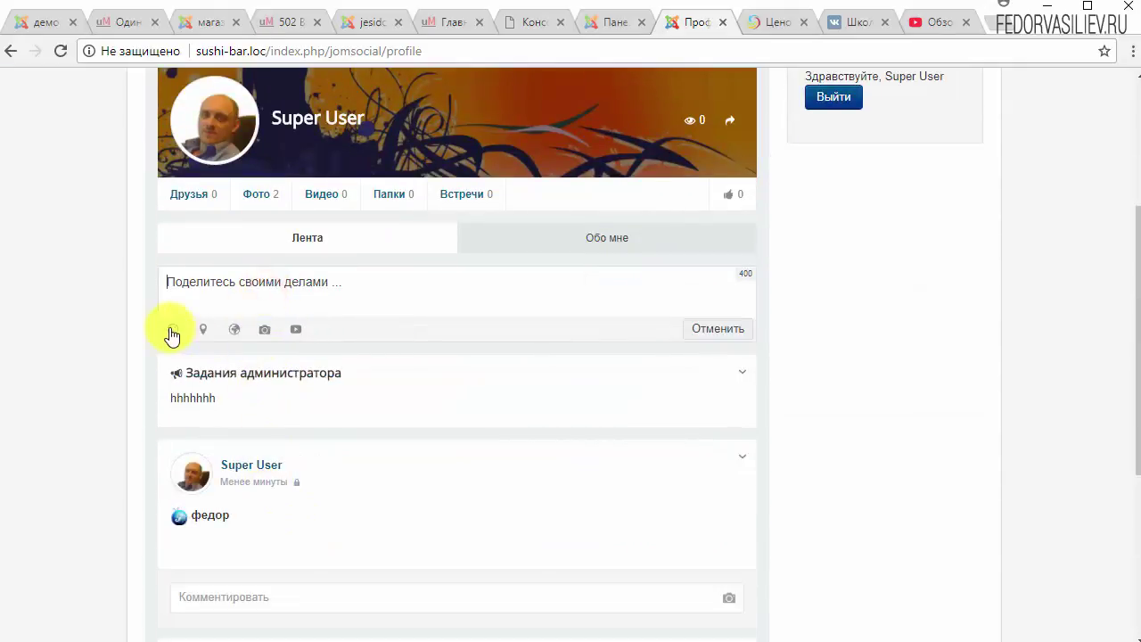
pyautogui.click(267, 331)
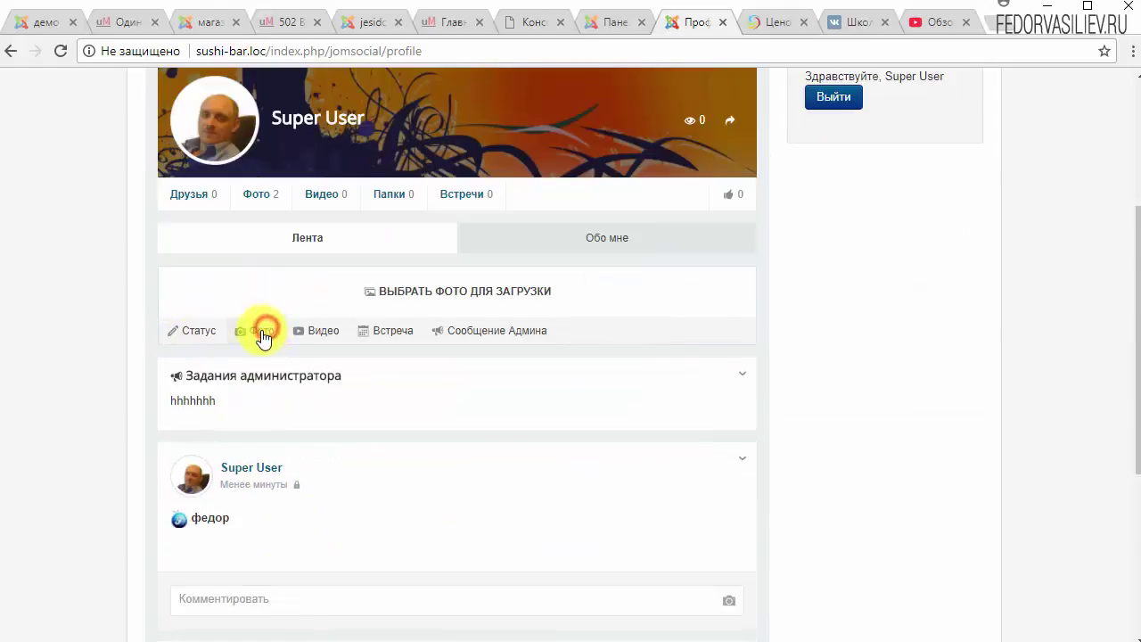
pyautogui.click(467, 296)
pyautogui.click(489, 280)
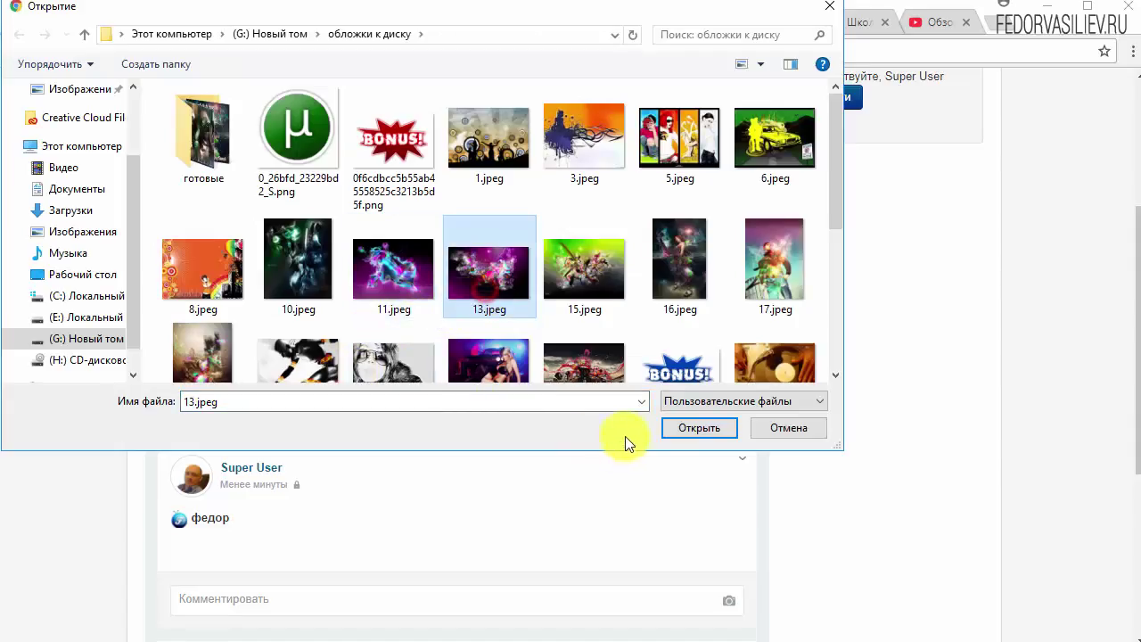
pyautogui.click(672, 433)
pyautogui.click(691, 499)
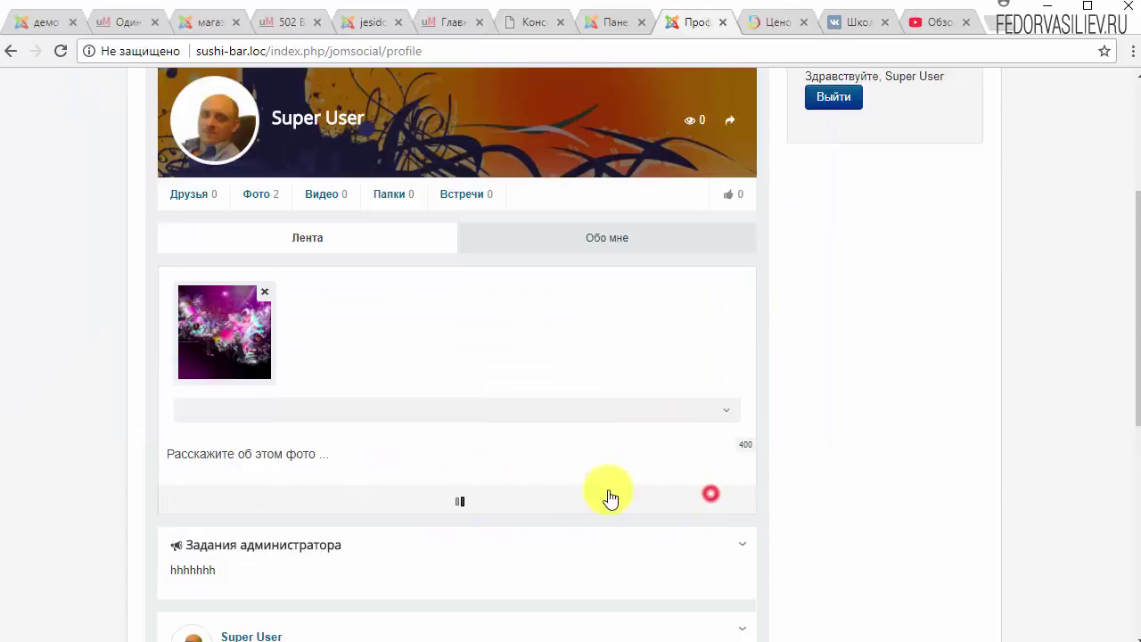
pyautogui.scroll(-3, 361, 453)
pyautogui.scroll(3, 445, 406)
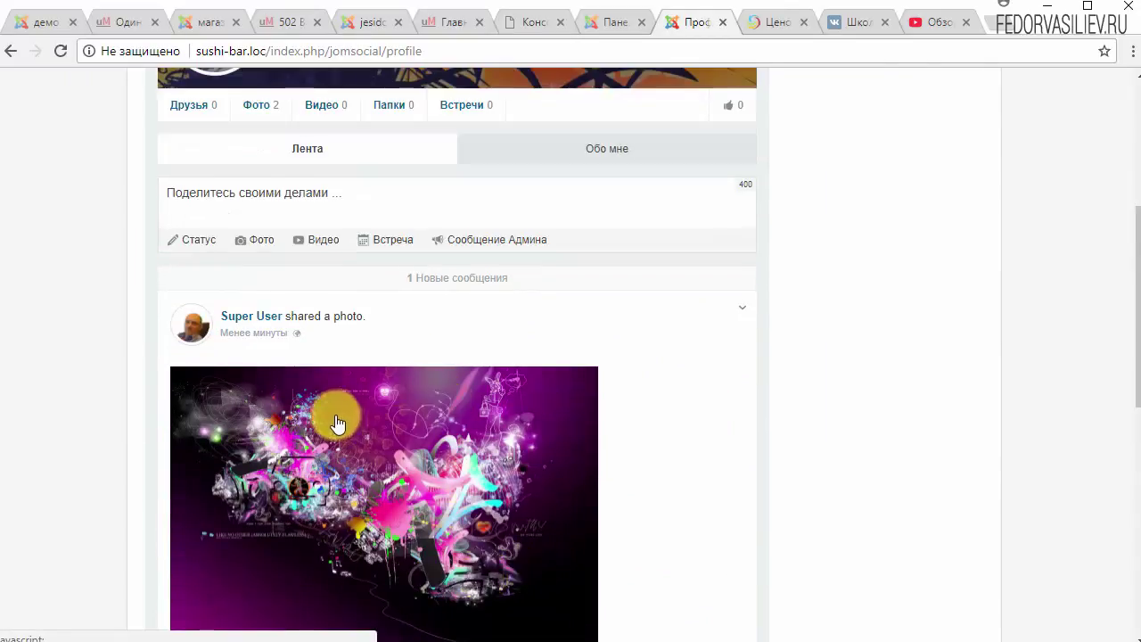
pyautogui.click(293, 339)
# Try the event form's Начало and Окончание calendars and time lists without posting, then switch to Видео.
pyautogui.click(382, 359)
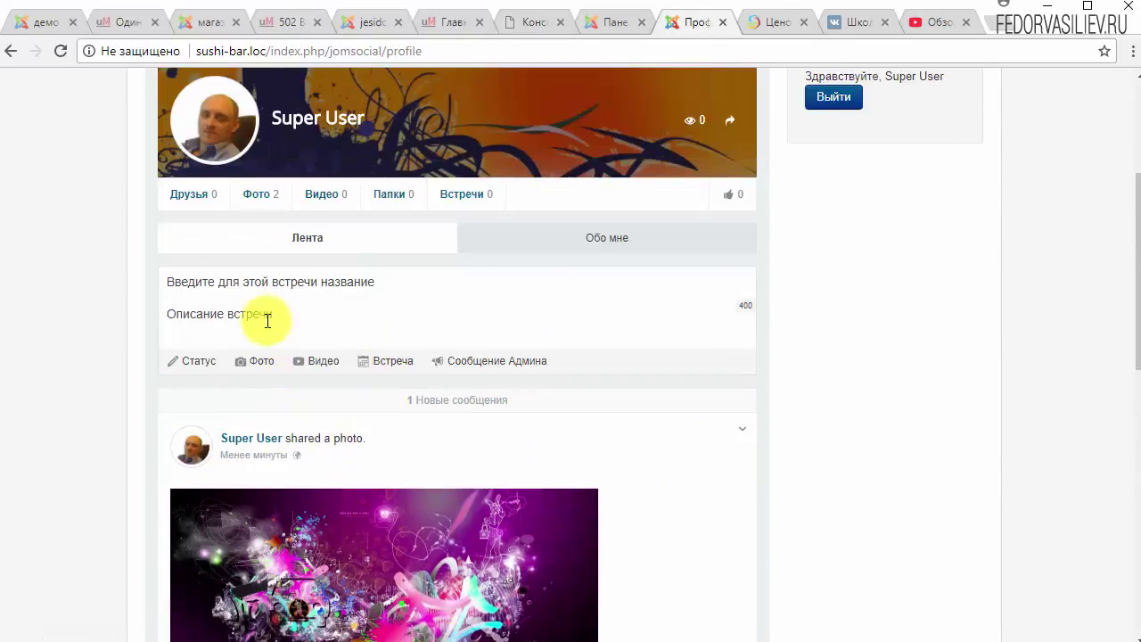
pyautogui.click(262, 314)
pyautogui.click(338, 361)
pyautogui.click(502, 504)
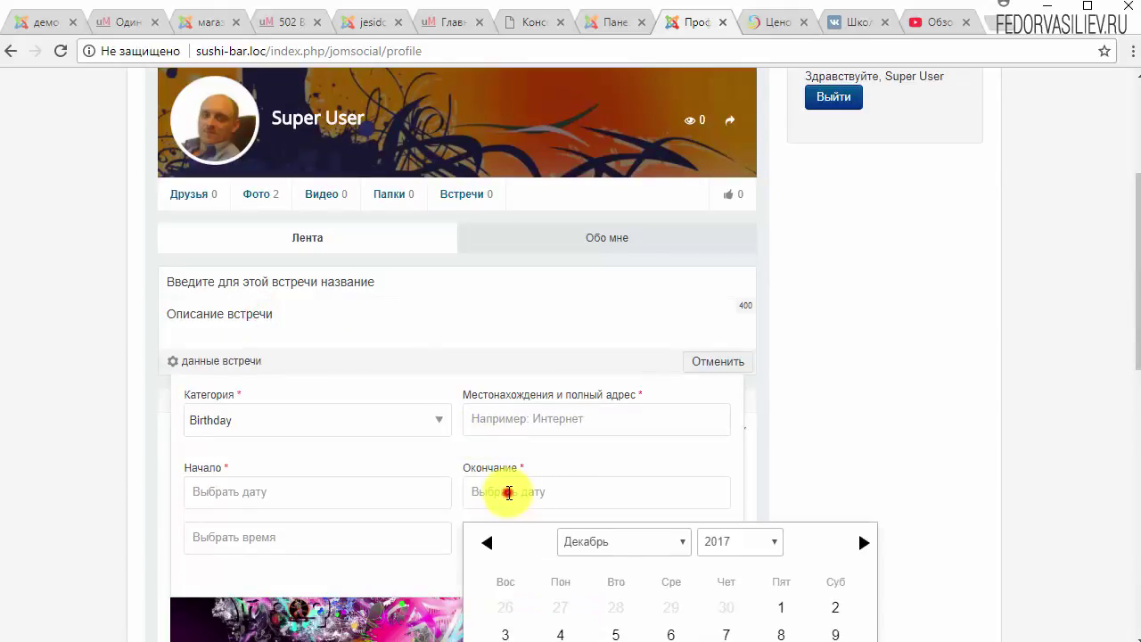
pyautogui.scroll(-2, 624, 500)
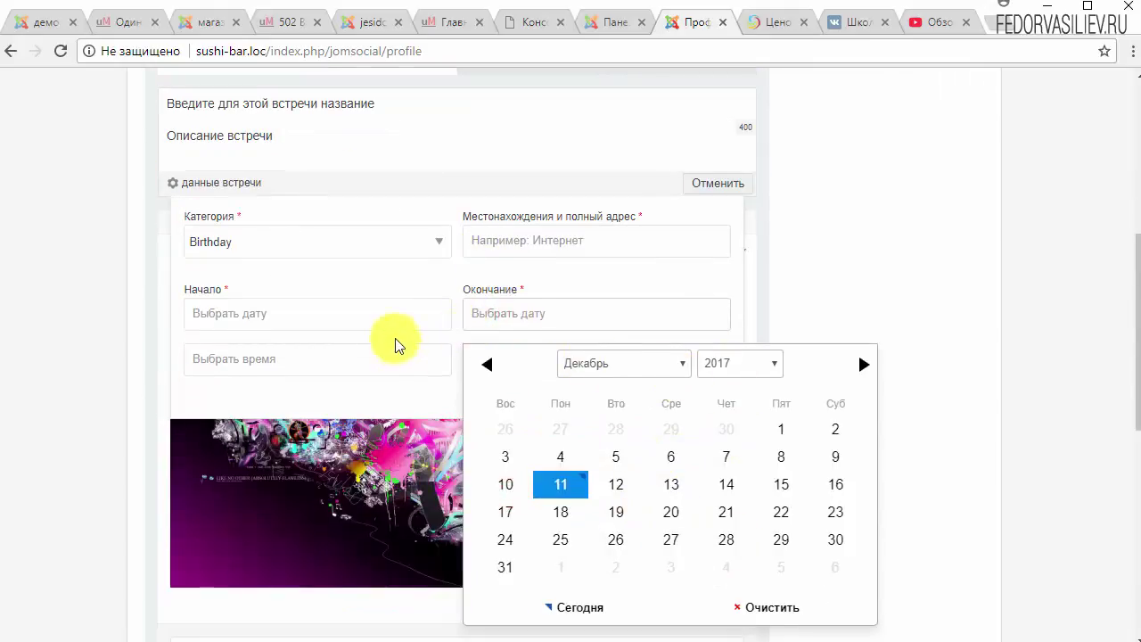
pyautogui.click(392, 311)
pyautogui.click(679, 350)
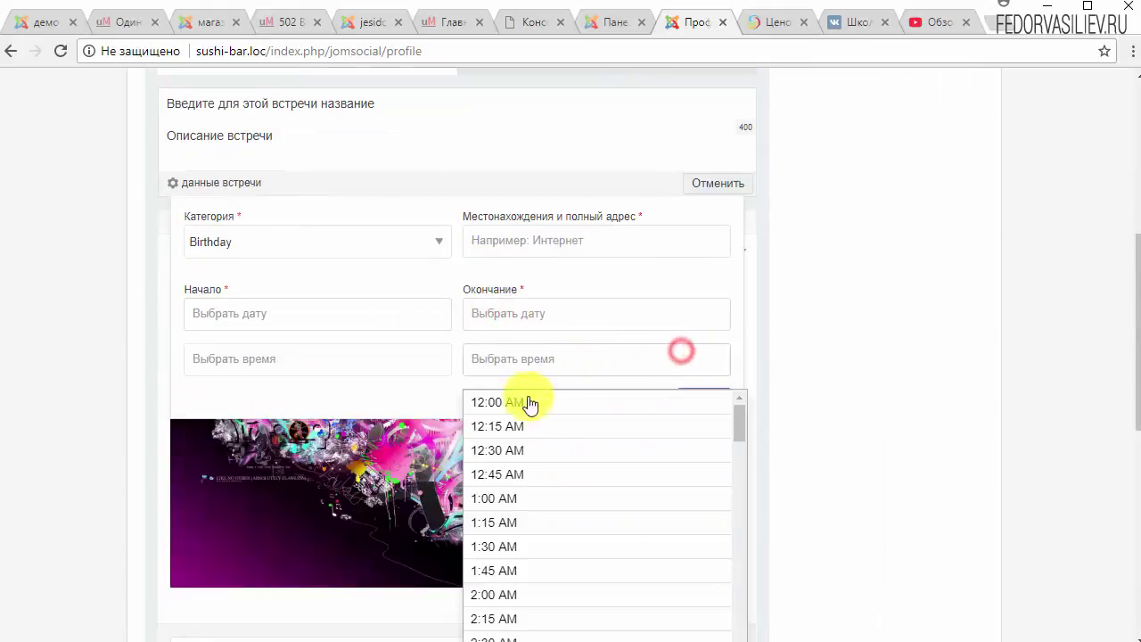
pyautogui.click(409, 372)
pyautogui.click(717, 186)
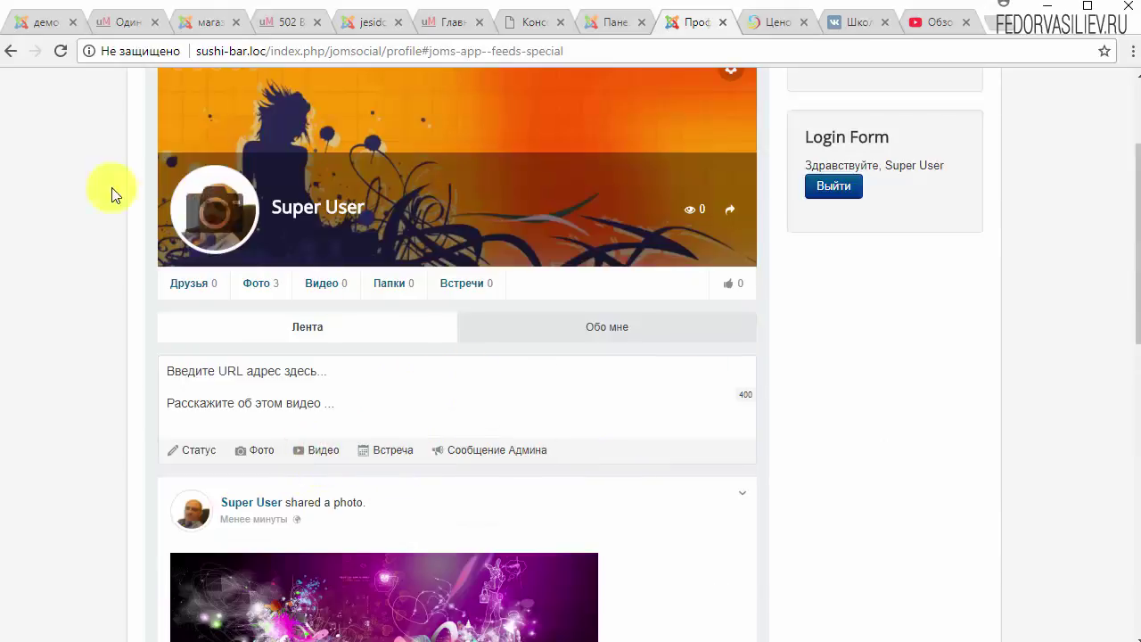
# Reload the profile and paste the YouTube video link into the Видео composer.
pyautogui.click(52, 51)
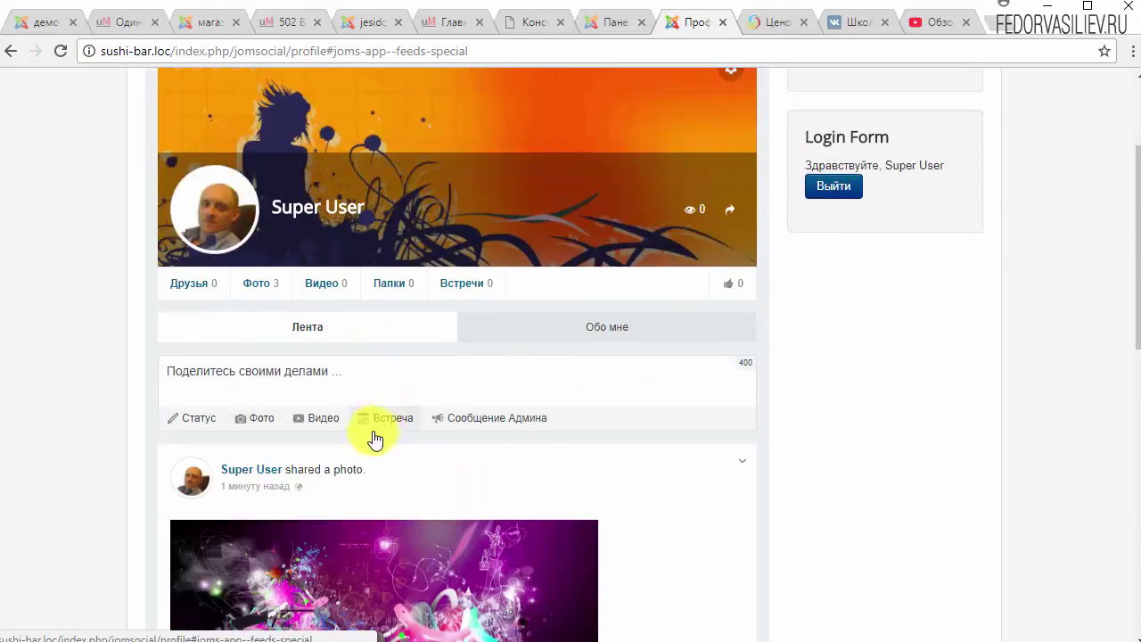
pyautogui.click(349, 371)
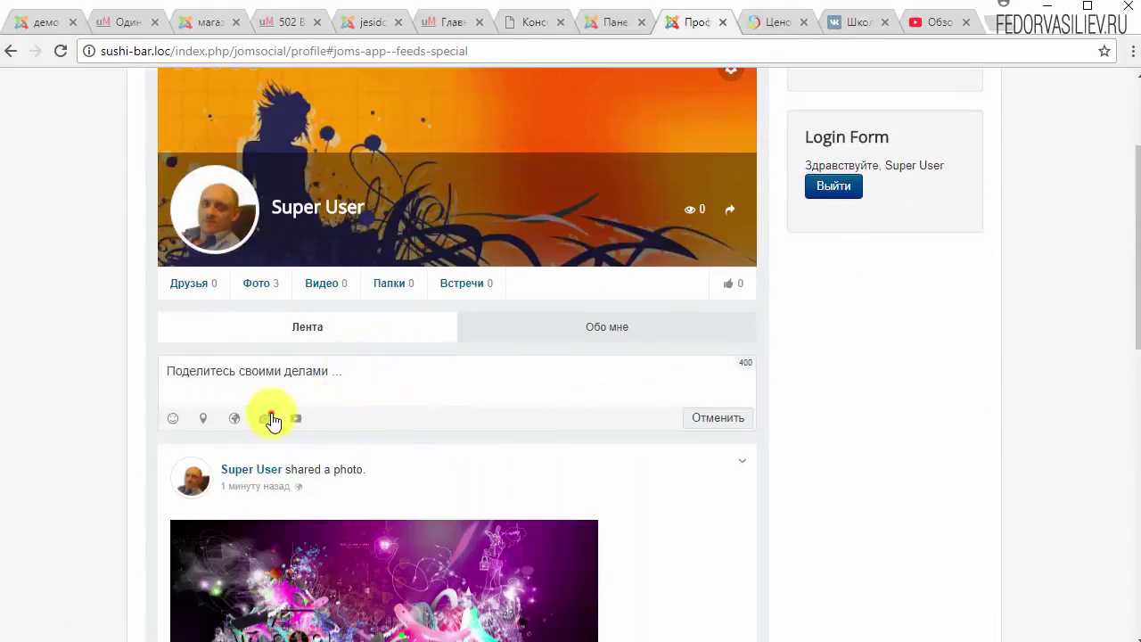
pyautogui.click(270, 416)
pyautogui.click(314, 419)
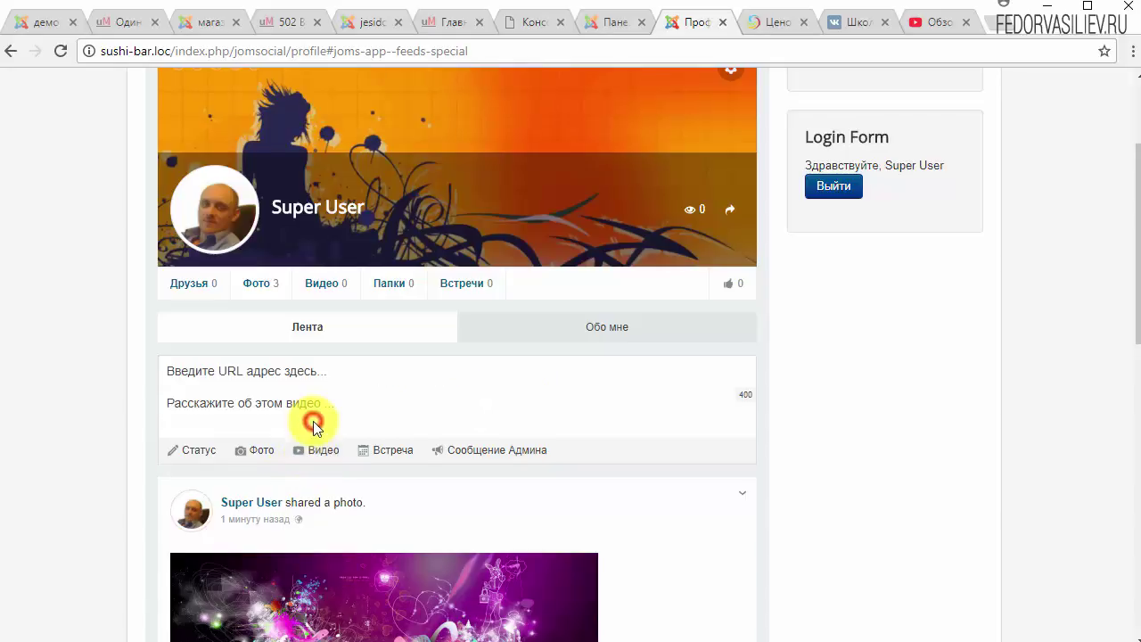
pyautogui.click(223, 373)
pyautogui.rightClick(223, 372)
pyautogui.click(301, 484)
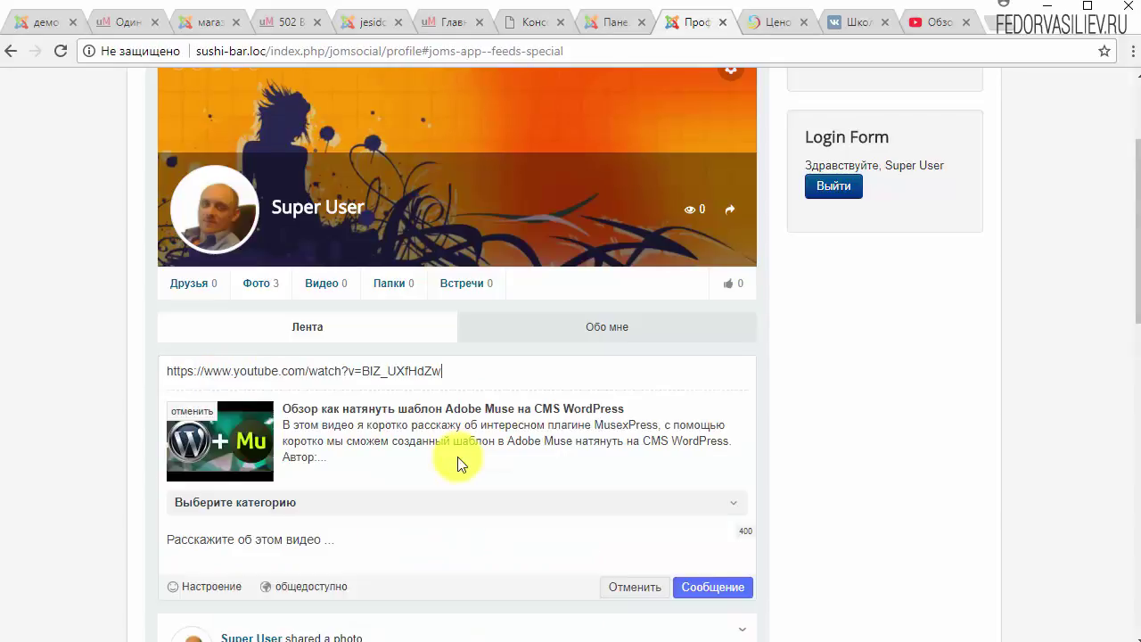
# Add the description hhhhhhh, set category General, and publish the video post.
pyautogui.scroll(-1, 807, 387)
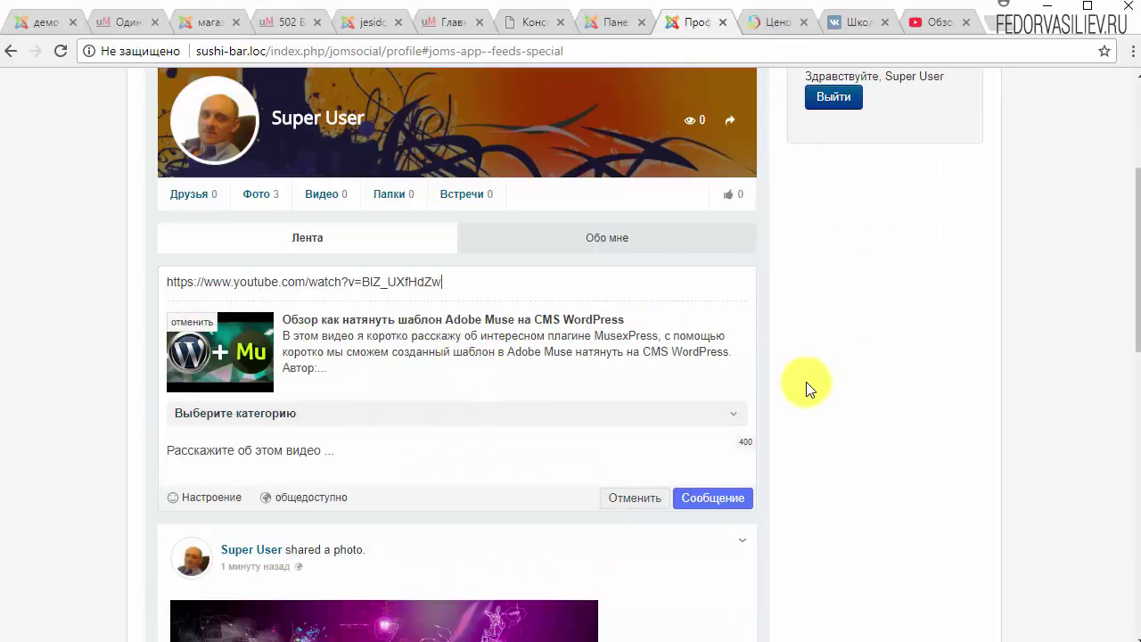
pyautogui.click(257, 458)
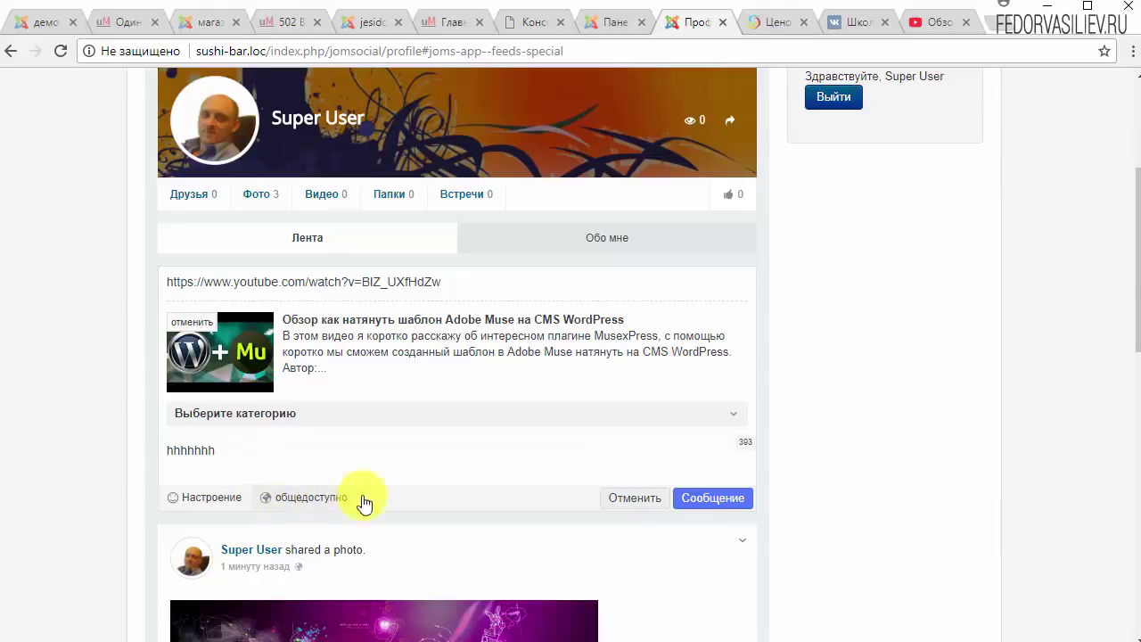
pyautogui.click(703, 497)
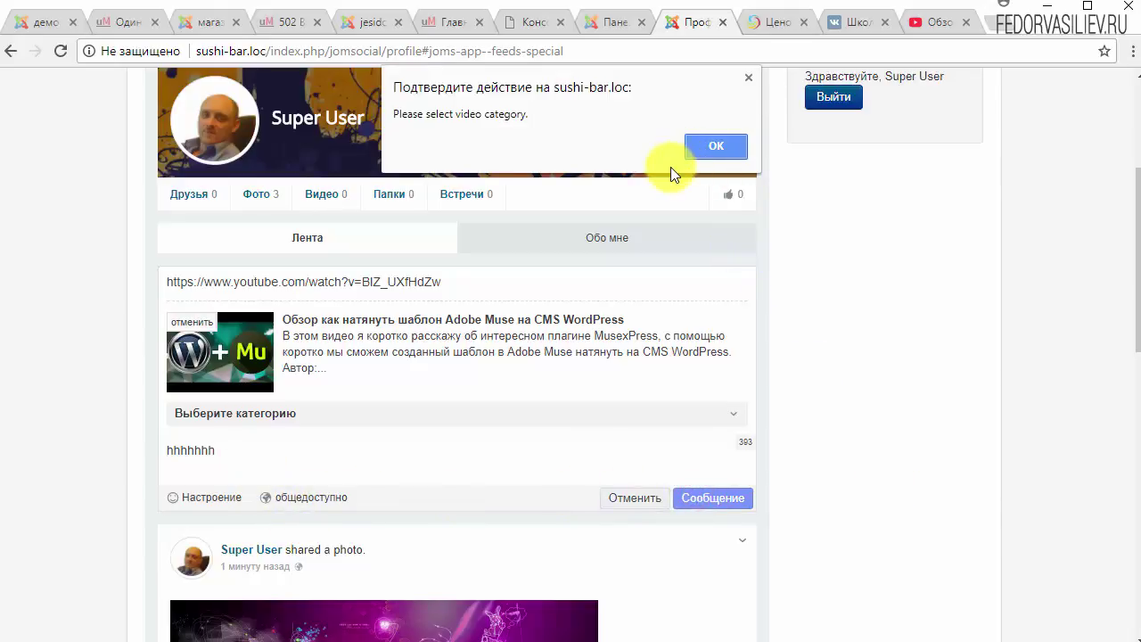
pyautogui.click(704, 146)
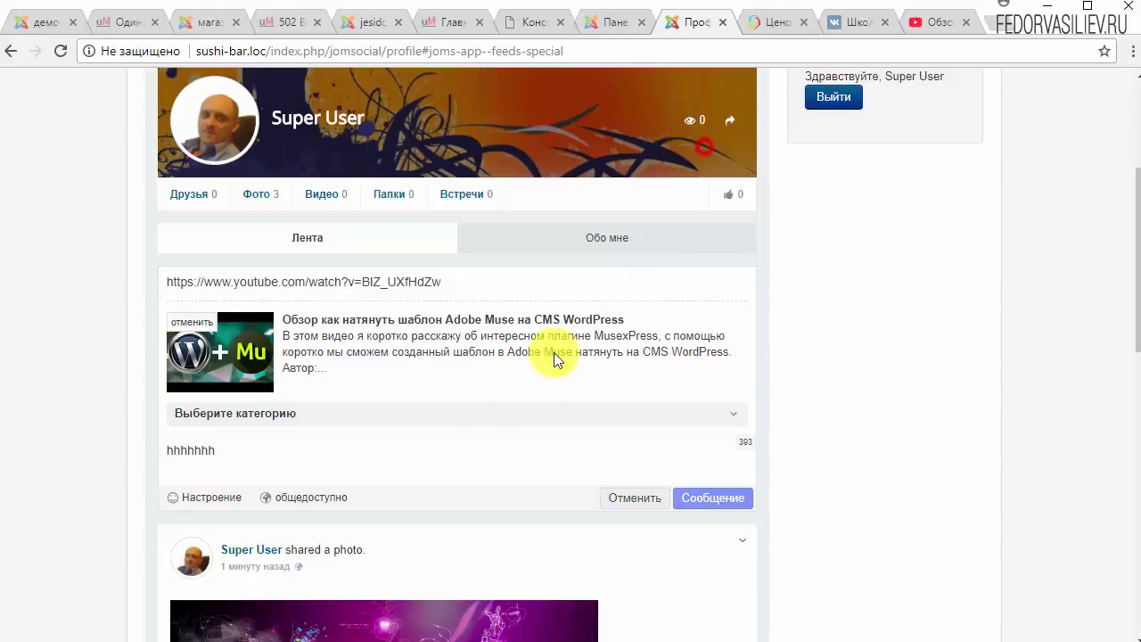
pyautogui.click(245, 416)
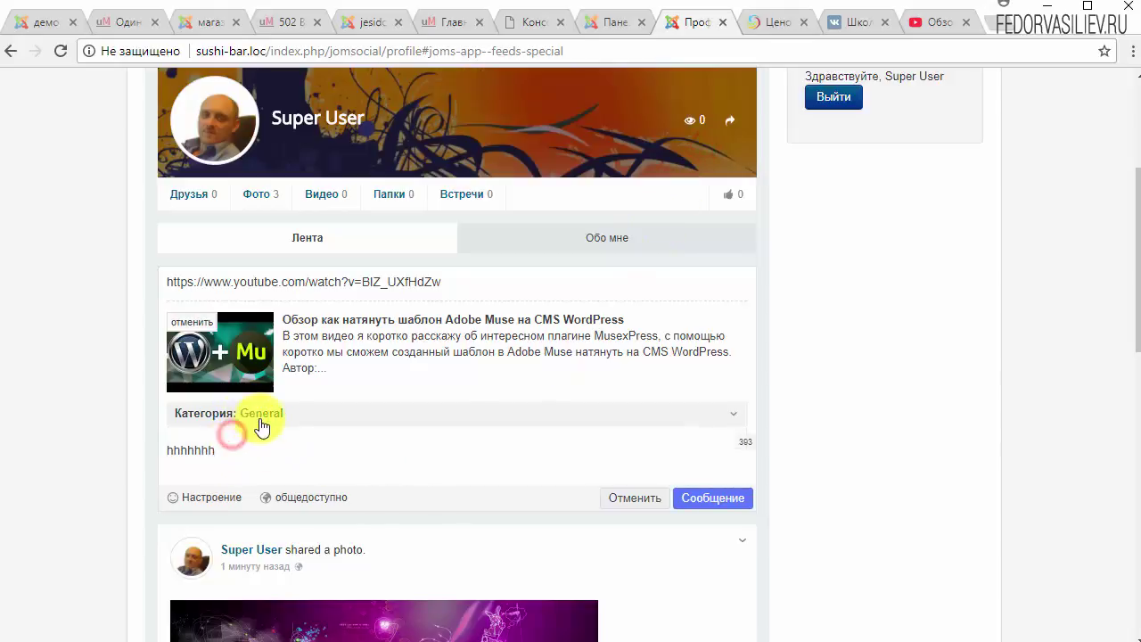
pyautogui.click(709, 501)
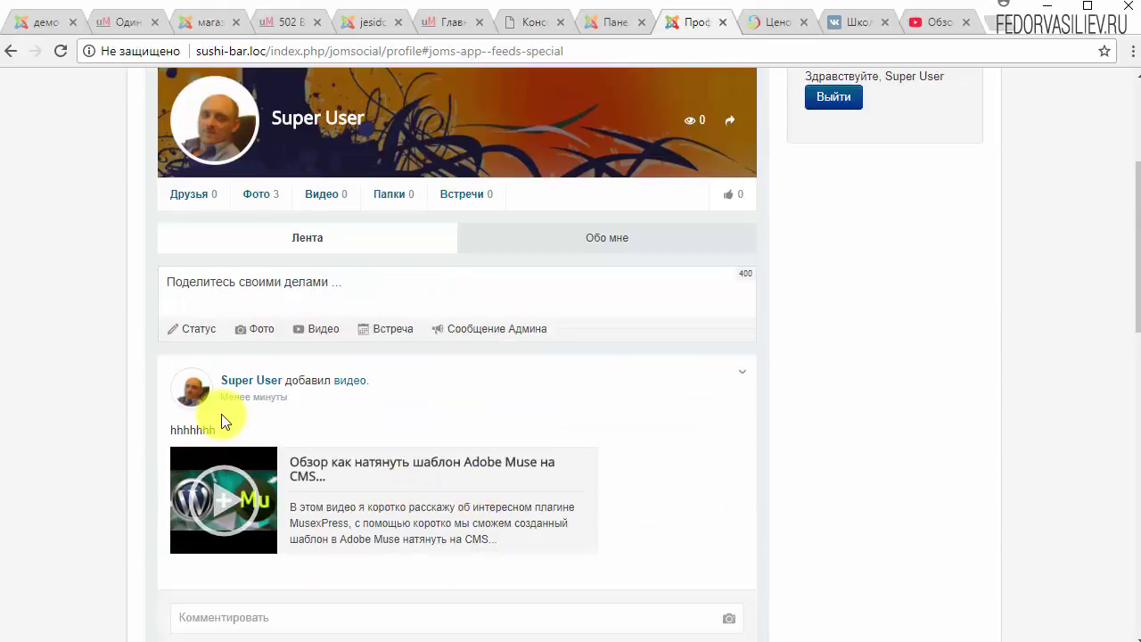
# Reload the profile to refresh the video count and play the embedded video.
pyautogui.scroll(-2, 217, 412)
pyautogui.click(59, 51)
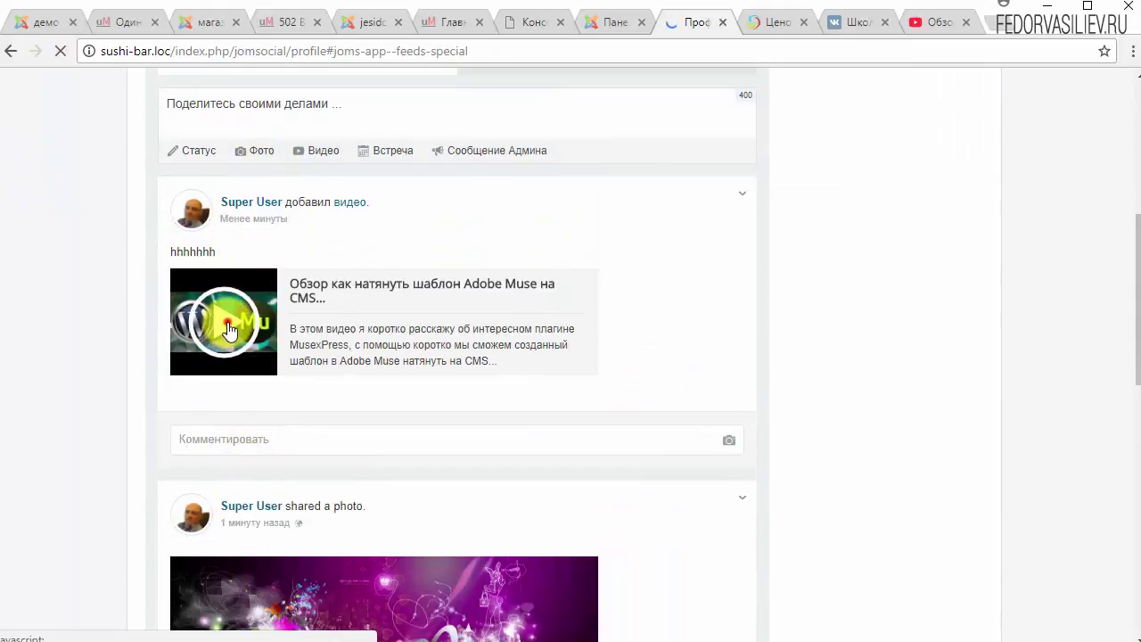
pyautogui.click(228, 326)
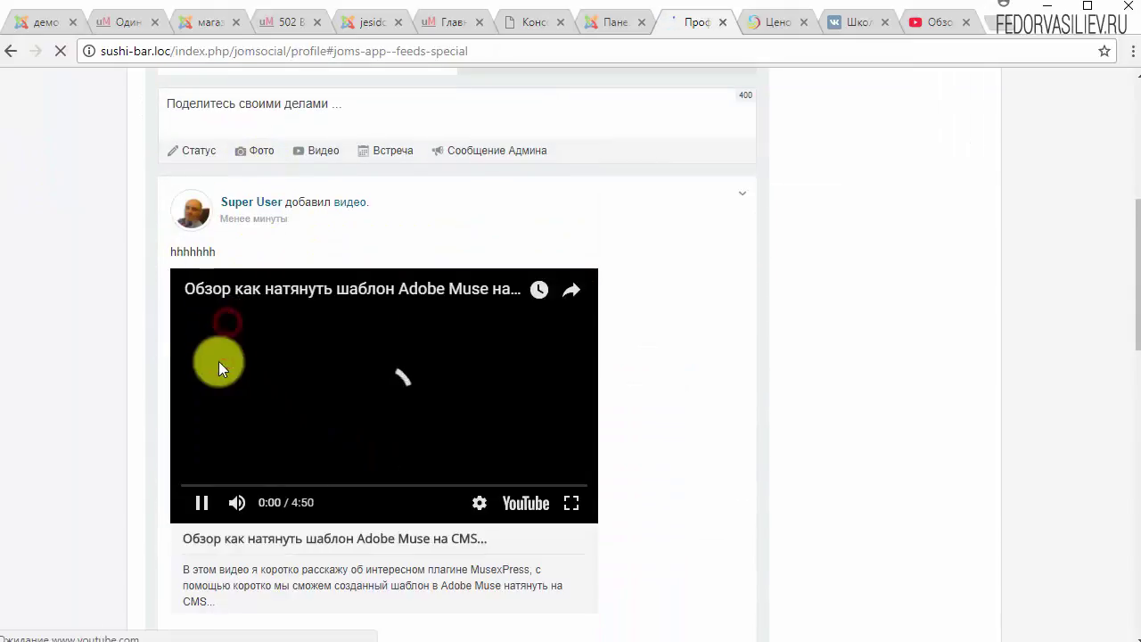
pyautogui.scroll(-2, 552, 377)
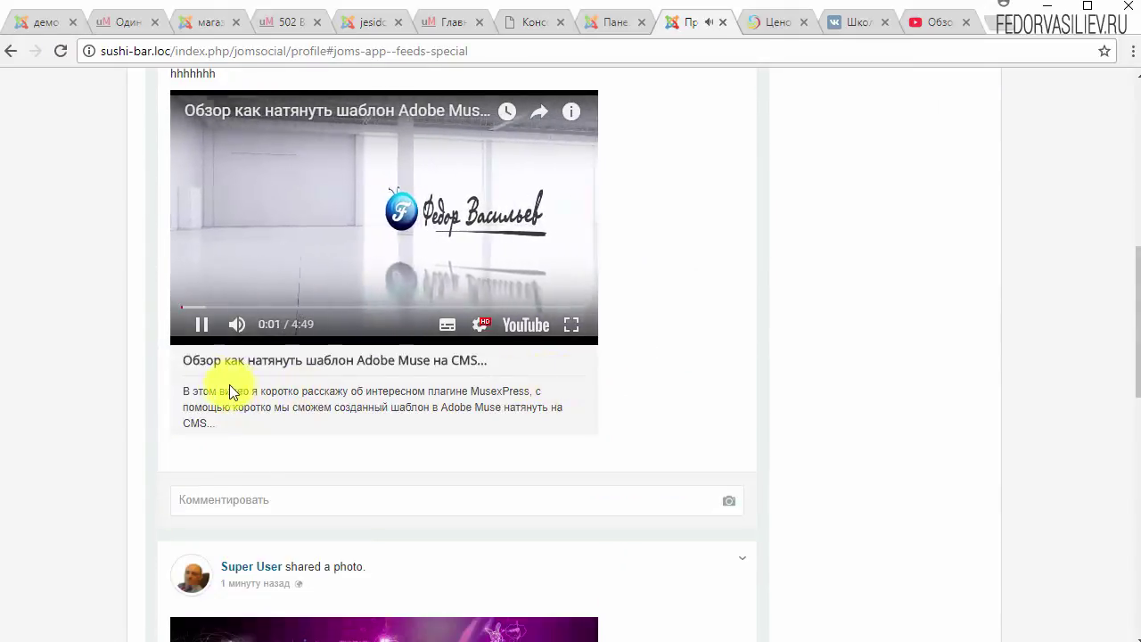
pyautogui.scroll(6, 433, 445)
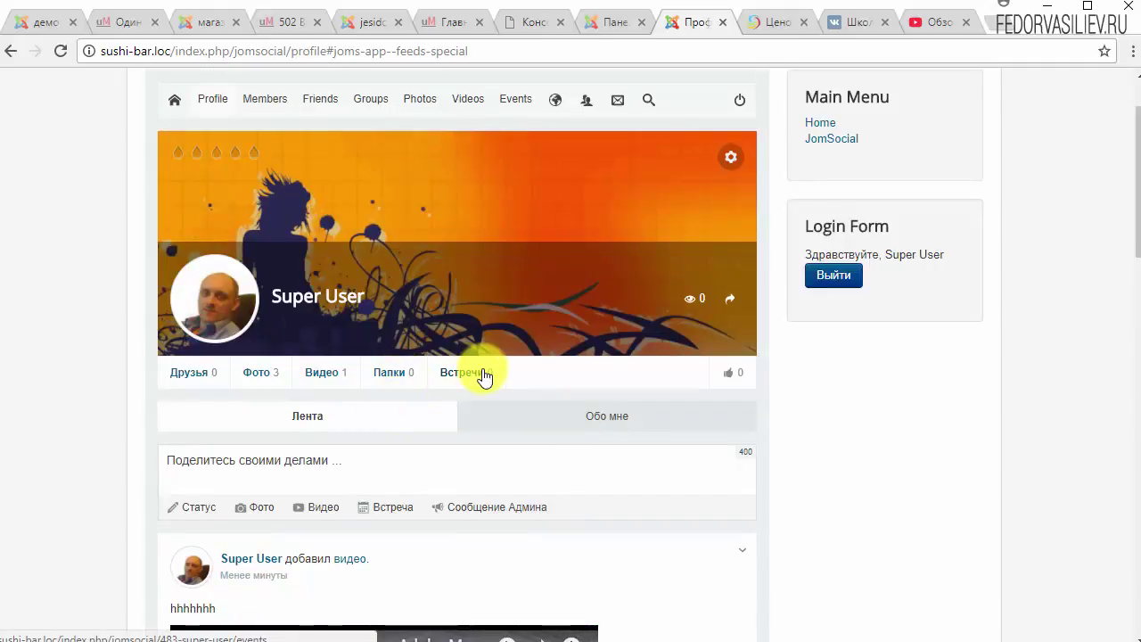
# Open the create-group form from Groups and scroll through its sharing and notification options.
pyautogui.scroll(1, 484, 374)
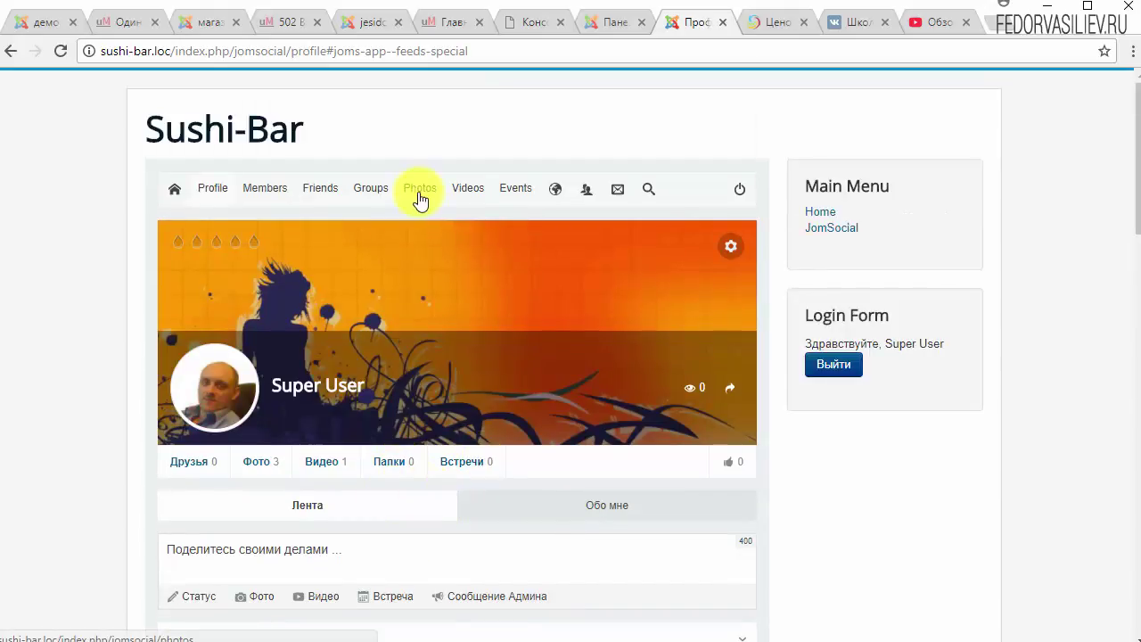
pyautogui.click(370, 189)
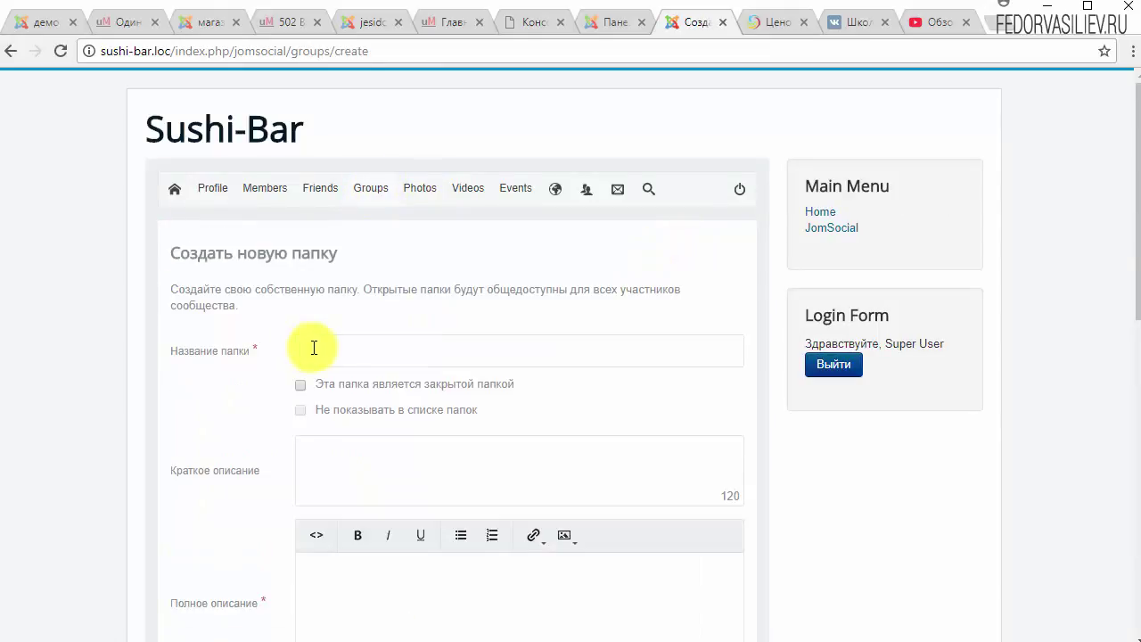
pyautogui.scroll(-1, 423, 273)
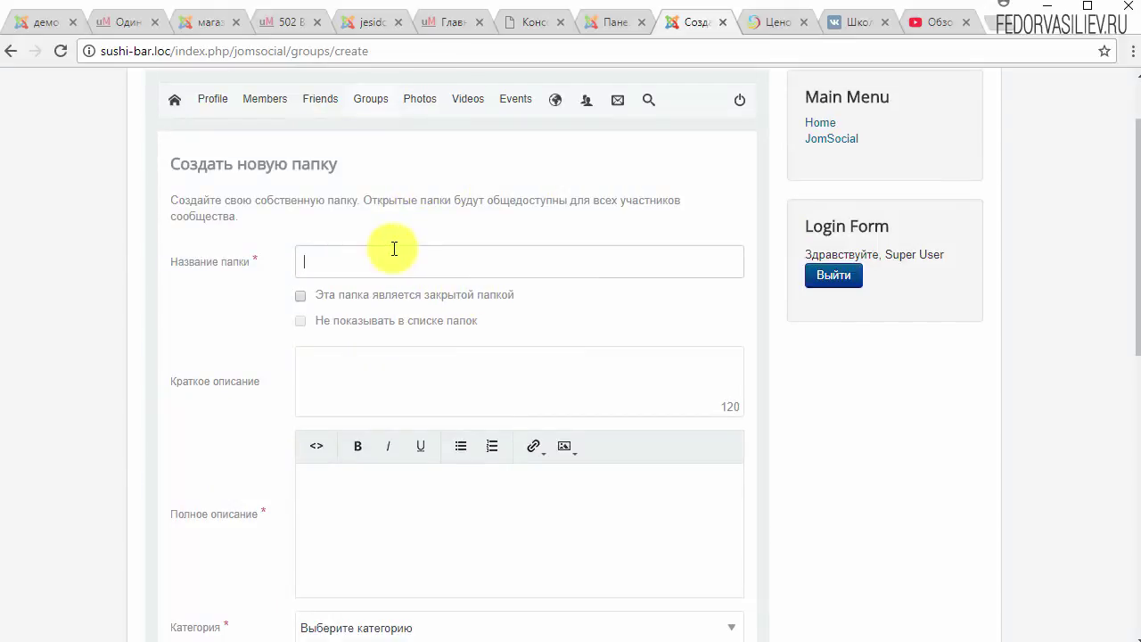
pyautogui.scroll(-8, 394, 248)
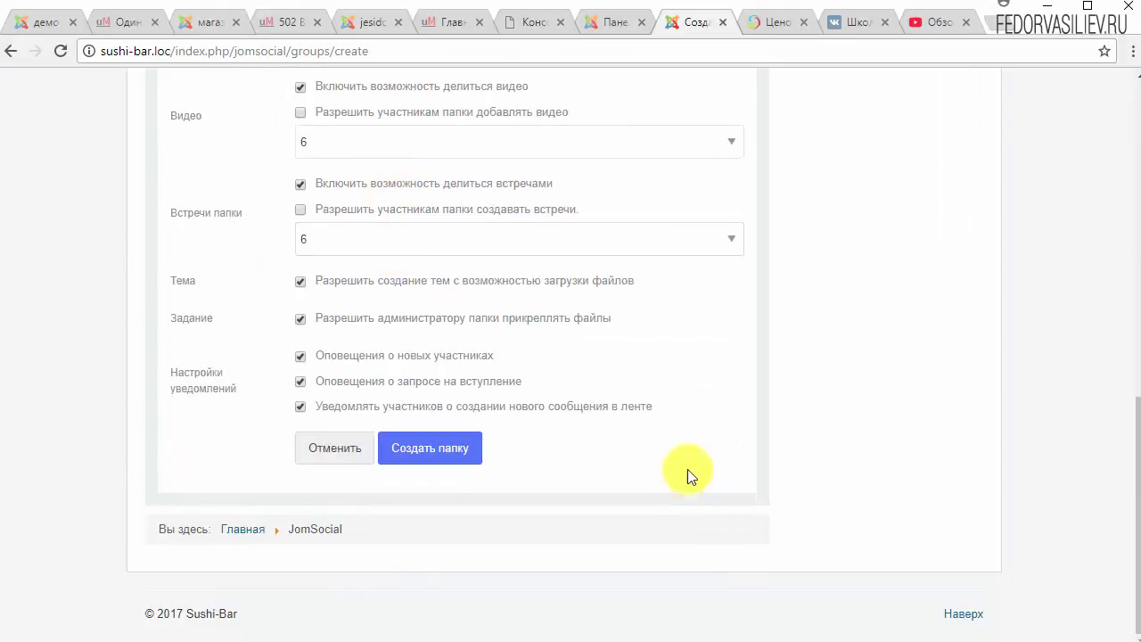
pyautogui.scroll(5, 687, 469)
pyautogui.scroll(-3, 625, 436)
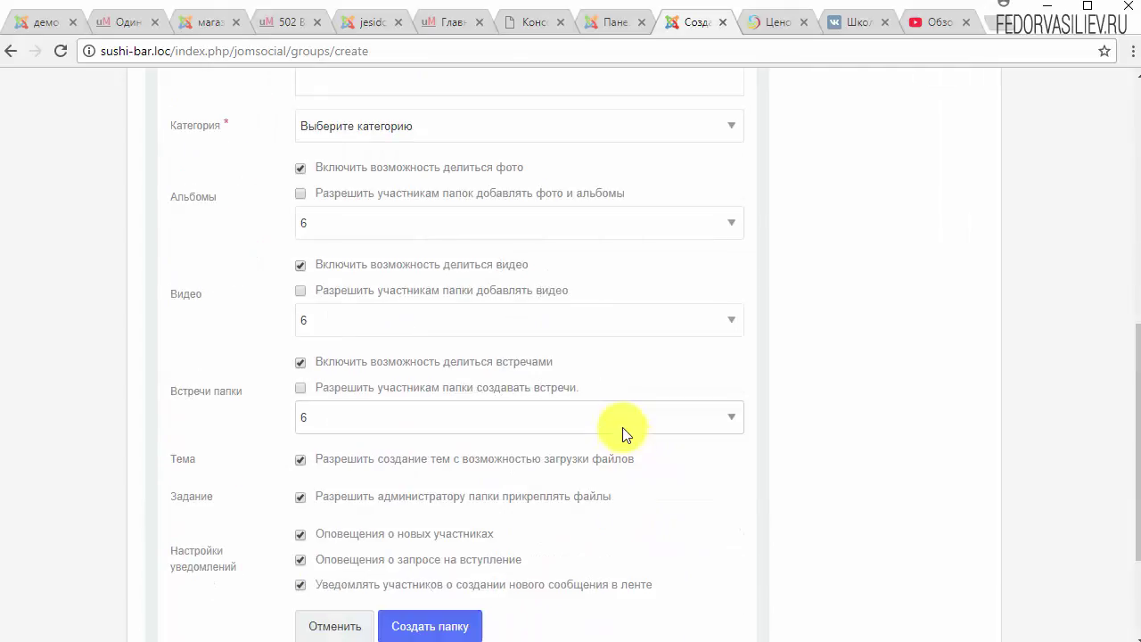
pyautogui.scroll(-3, 624, 430)
pyautogui.scroll(10, 615, 423)
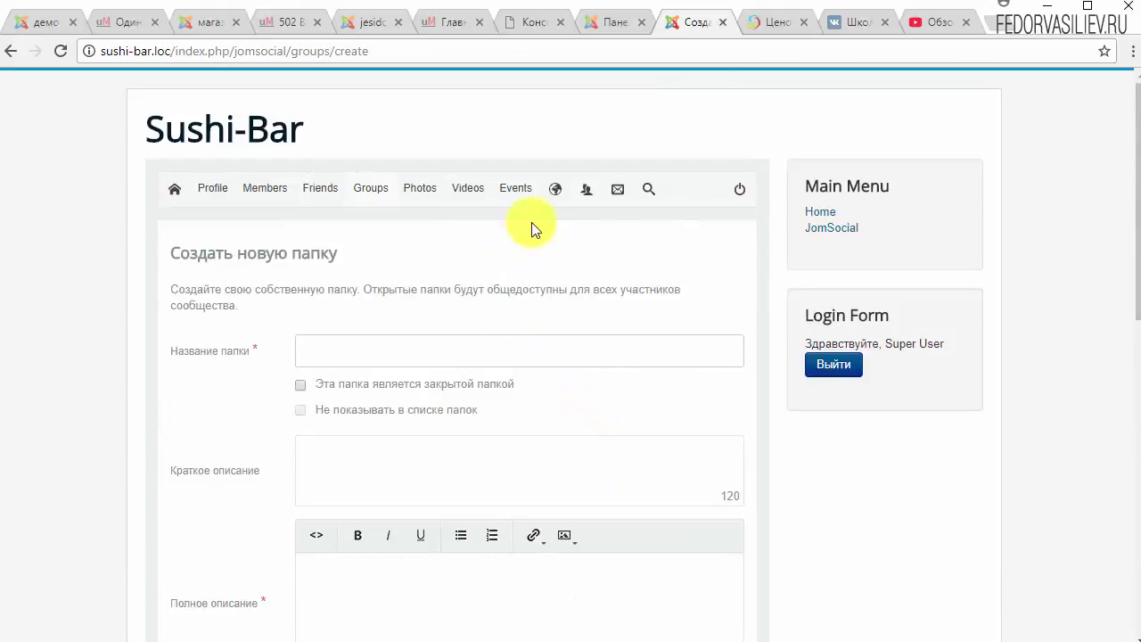
pyautogui.click(374, 189)
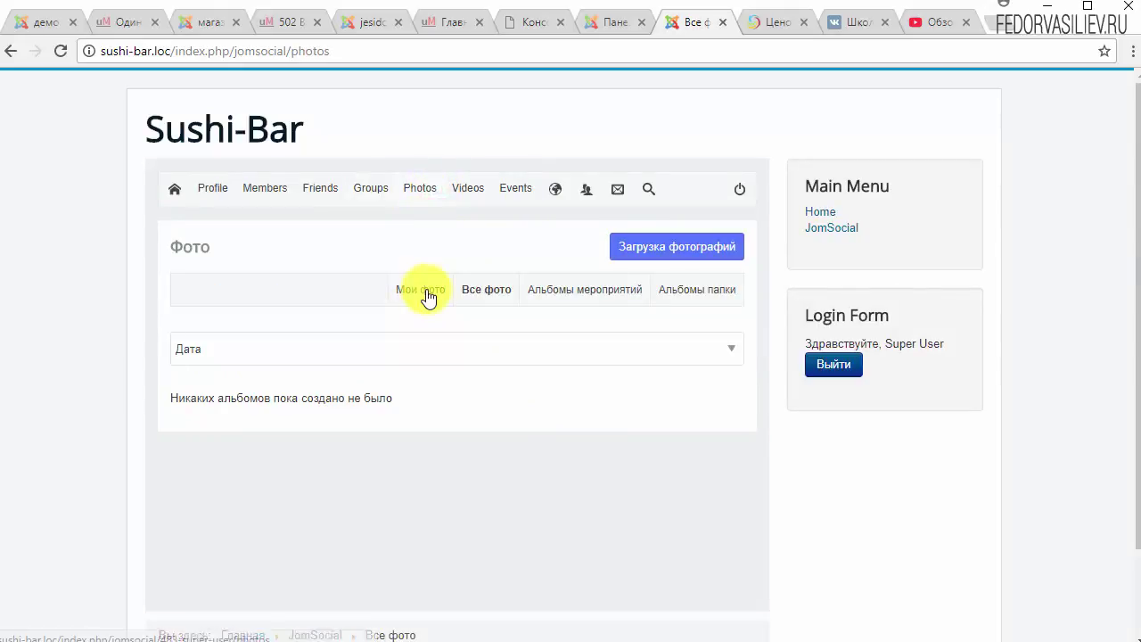
# Create a new album named демо with Общедоступно privacy.
pyautogui.click(644, 247)
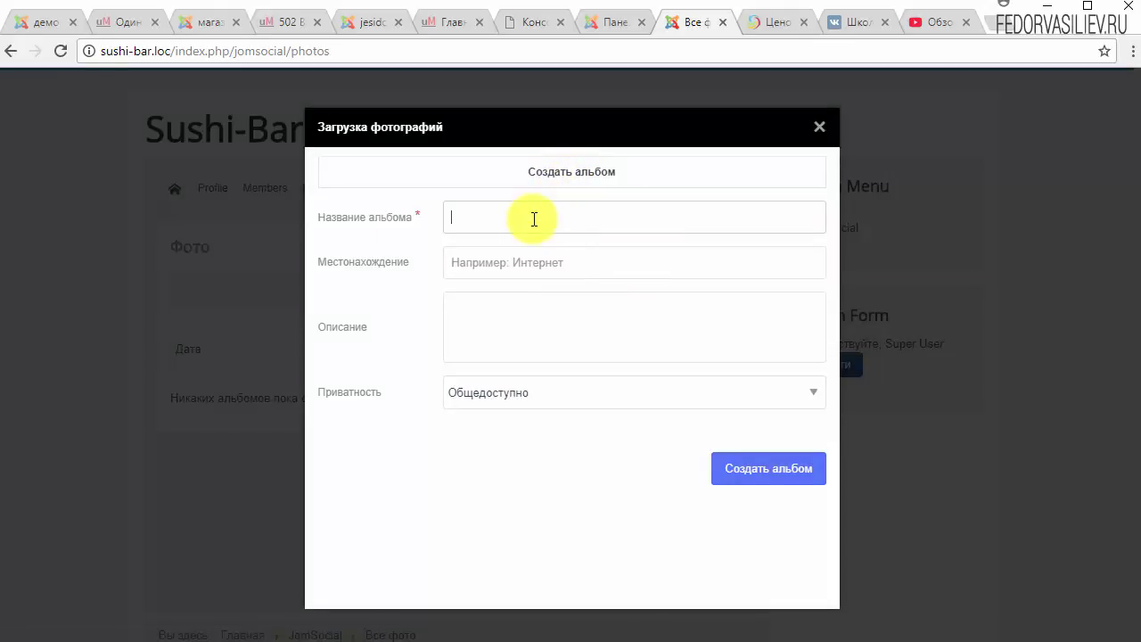
pyautogui.click(479, 310)
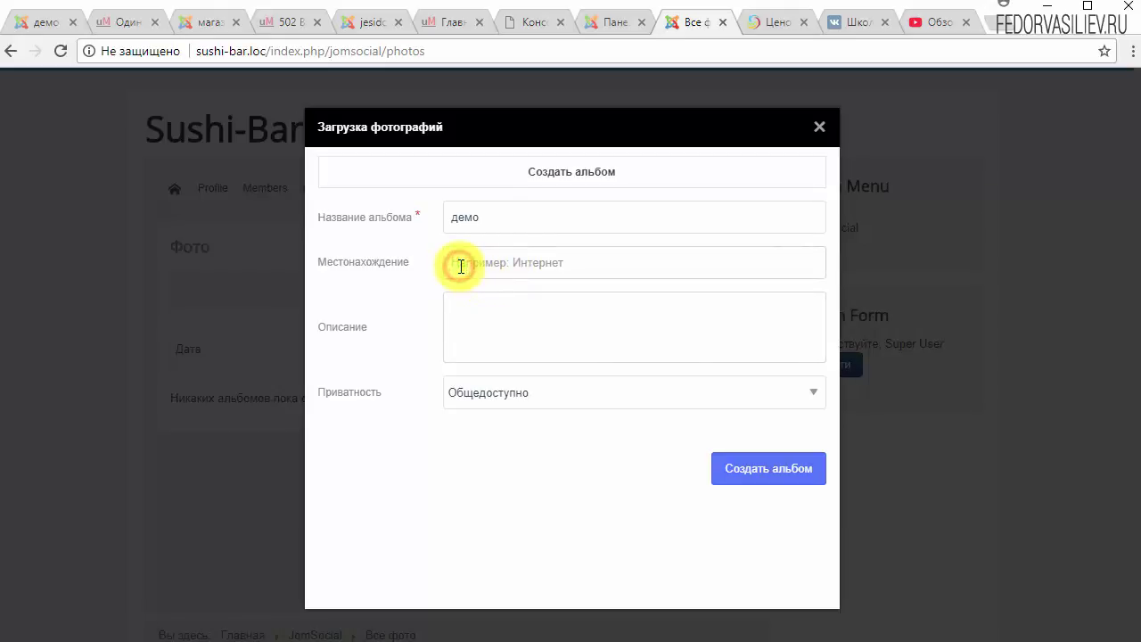
pyautogui.click(487, 318)
pyautogui.click(510, 403)
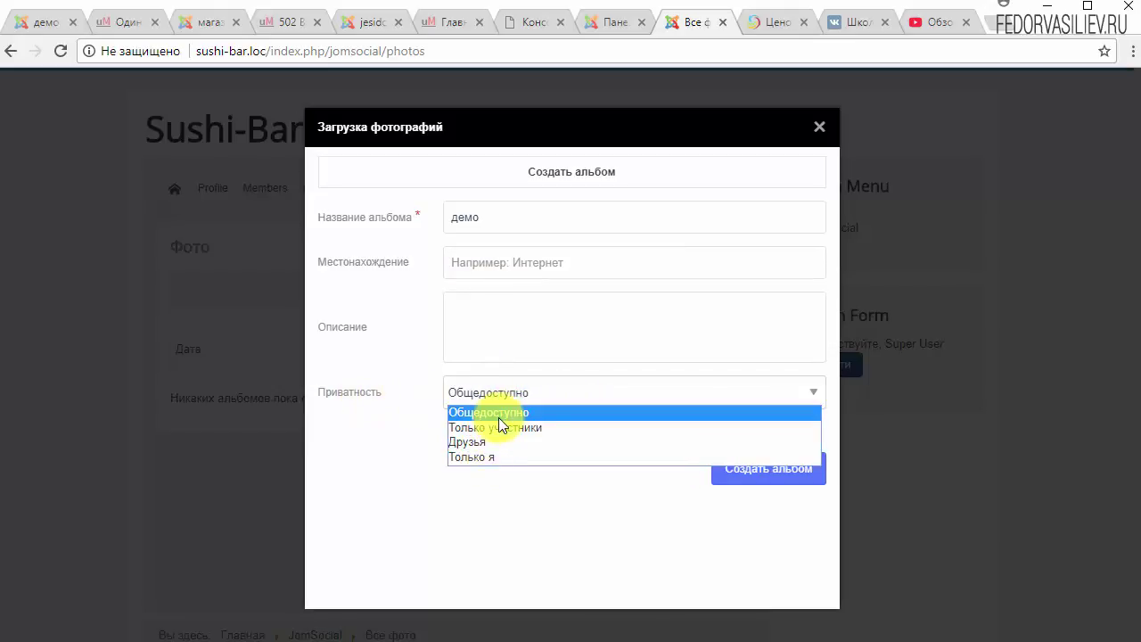
pyautogui.click(499, 418)
pyautogui.click(572, 170)
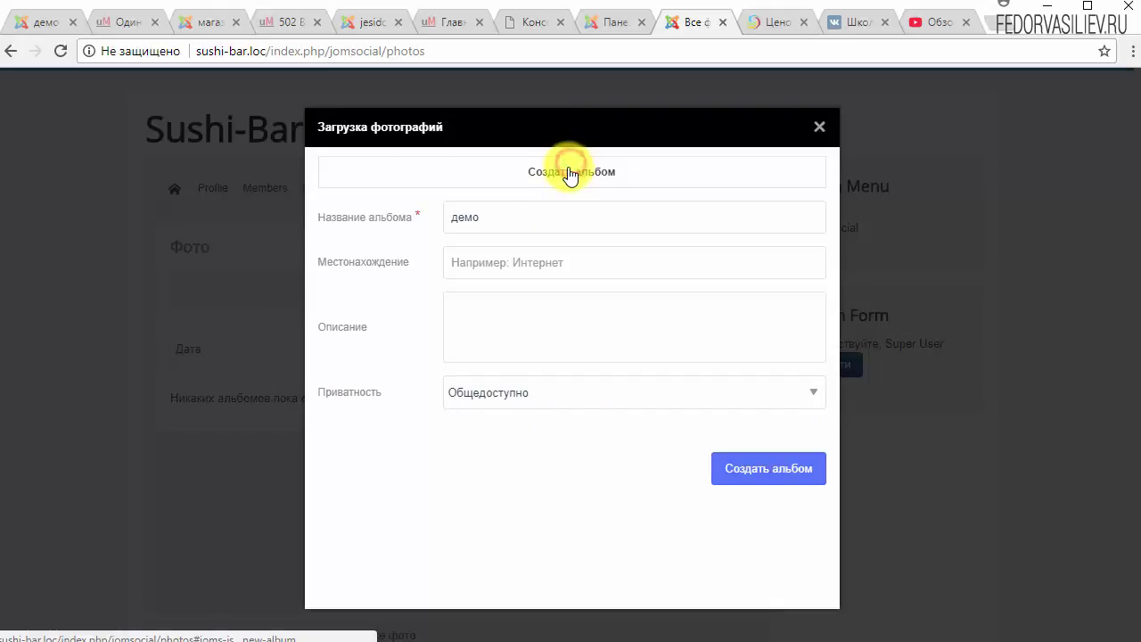
pyautogui.click(767, 468)
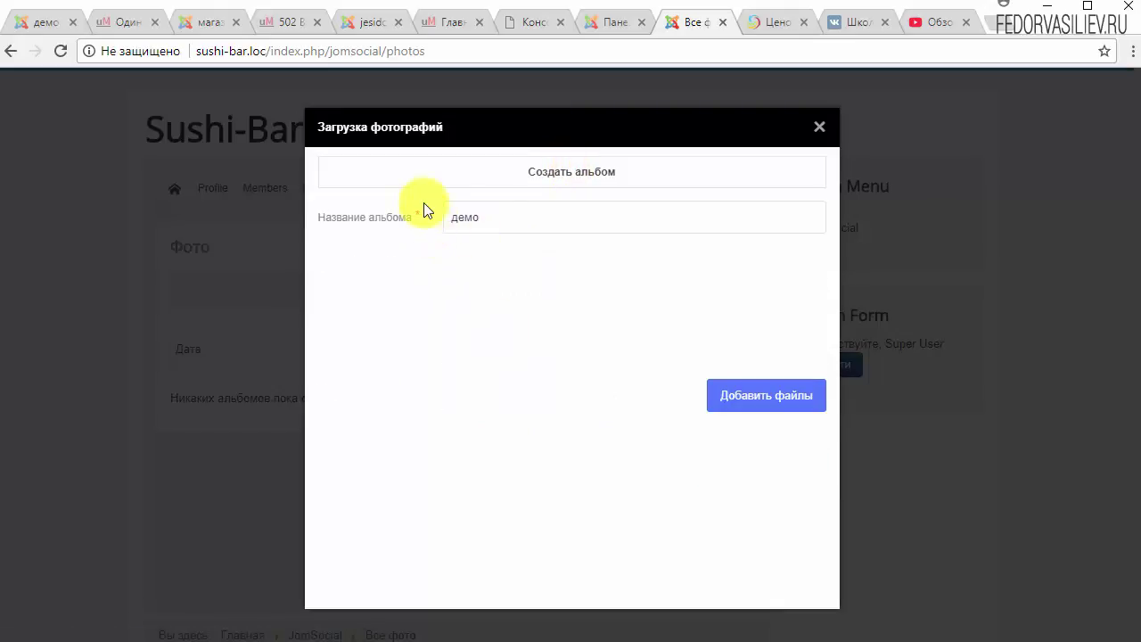
# Select nine JPEGs, including 10, 11, 13, 15, 16 and 17.jpeg, for upload.
pyautogui.click(765, 406)
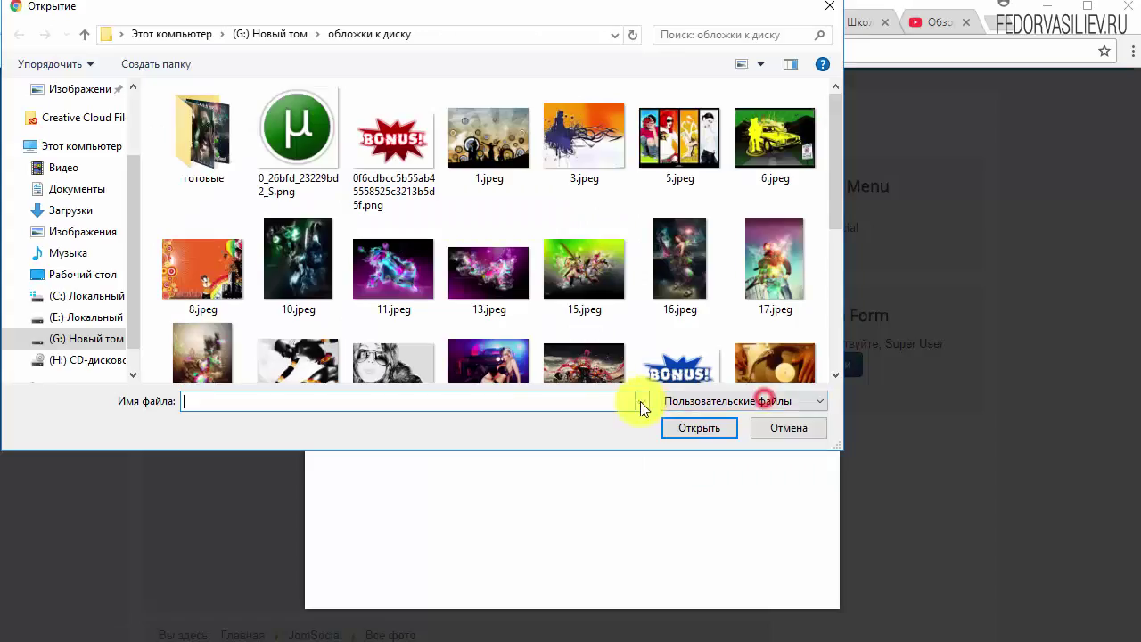
pyautogui.click(488, 272)
pyautogui.keyDown('ctrl'); pyautogui.click(384, 283); pyautogui.keyUp('ctrl')
pyautogui.keyDown('ctrl'); pyautogui.click(298, 260); pyautogui.keyUp('ctrl')
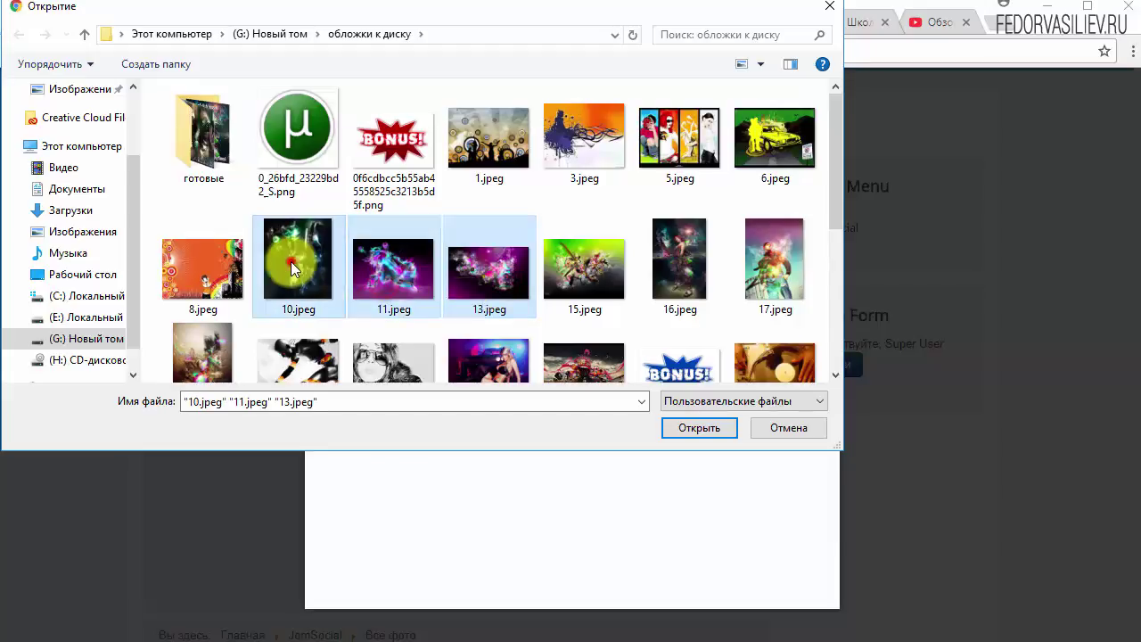
pyautogui.keyDown('ctrl'); pyautogui.click(201, 267); pyautogui.keyUp('ctrl')
pyautogui.keyDown('ctrl'); pyautogui.click(490, 167); pyautogui.keyUp('ctrl')
pyautogui.keyDown('ctrl'); pyautogui.click(575, 162); pyautogui.keyUp('ctrl')
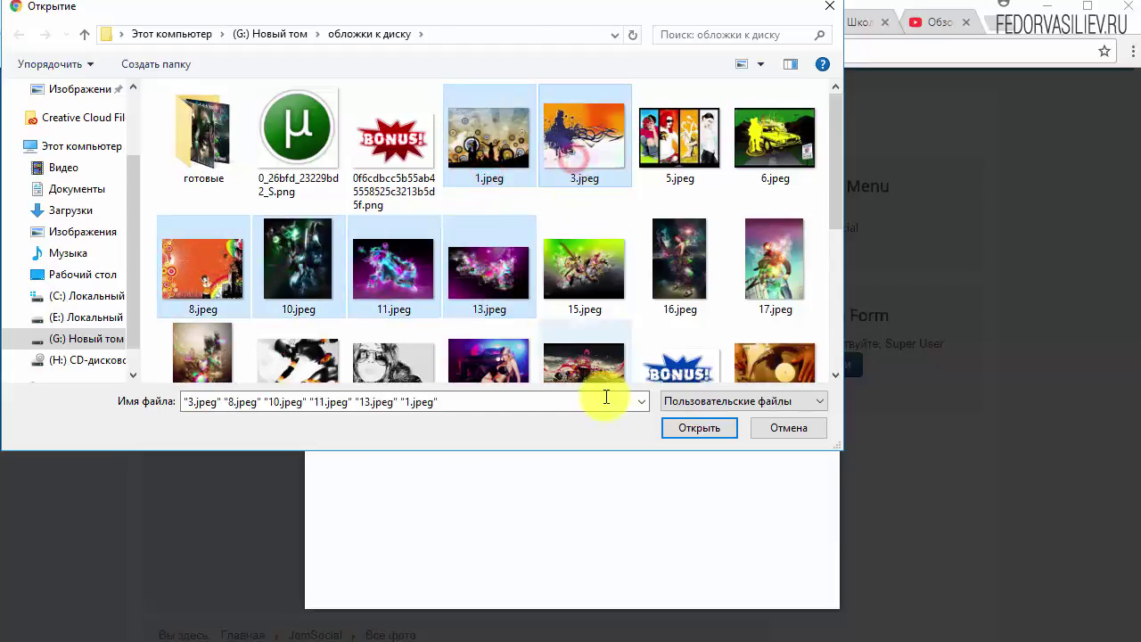
pyautogui.keyDown('ctrl'); pyautogui.click(611, 303); pyautogui.keyUp('ctrl')
pyautogui.keyDown('ctrl'); pyautogui.click(675, 279); pyautogui.keyUp('ctrl')
pyautogui.keyDown('ctrl'); pyautogui.click(738, 294); pyautogui.keyUp('ctrl')
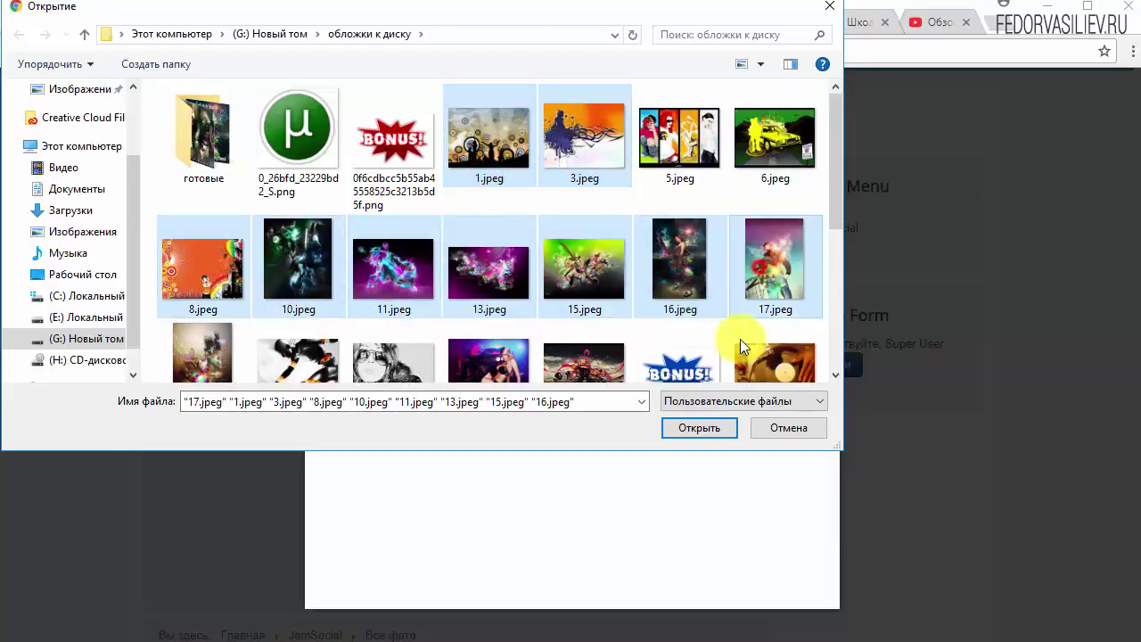
pyautogui.click(718, 435)
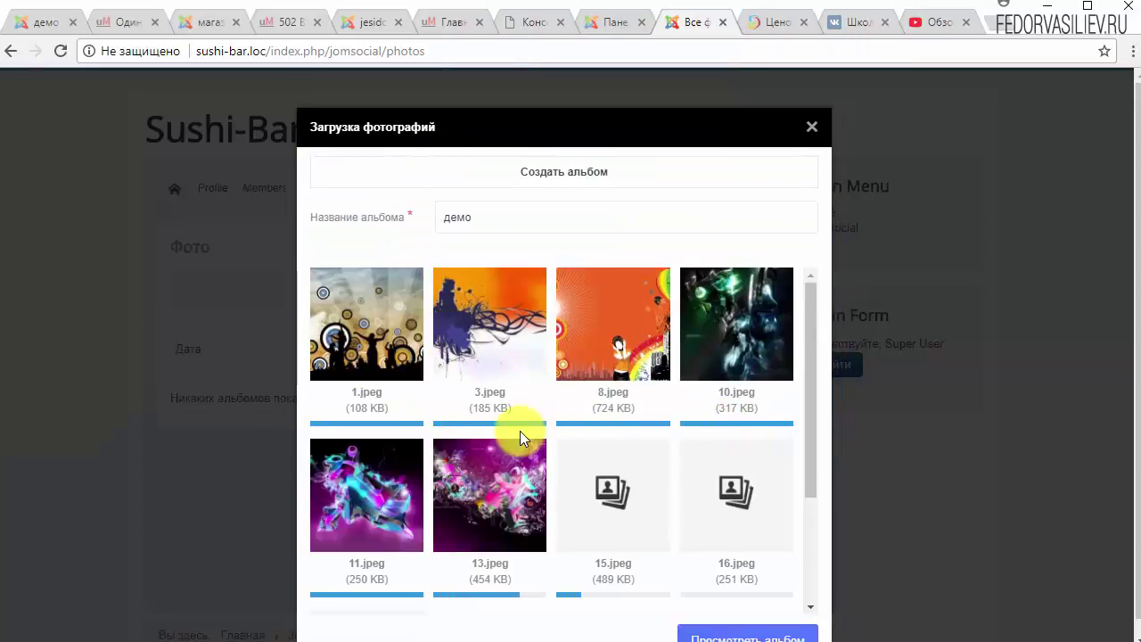
# Review the uploaded photos without adding more, then open the демо album.
pyautogui.scroll(-1, 561, 386)
pyautogui.scroll(-2, 561, 385)
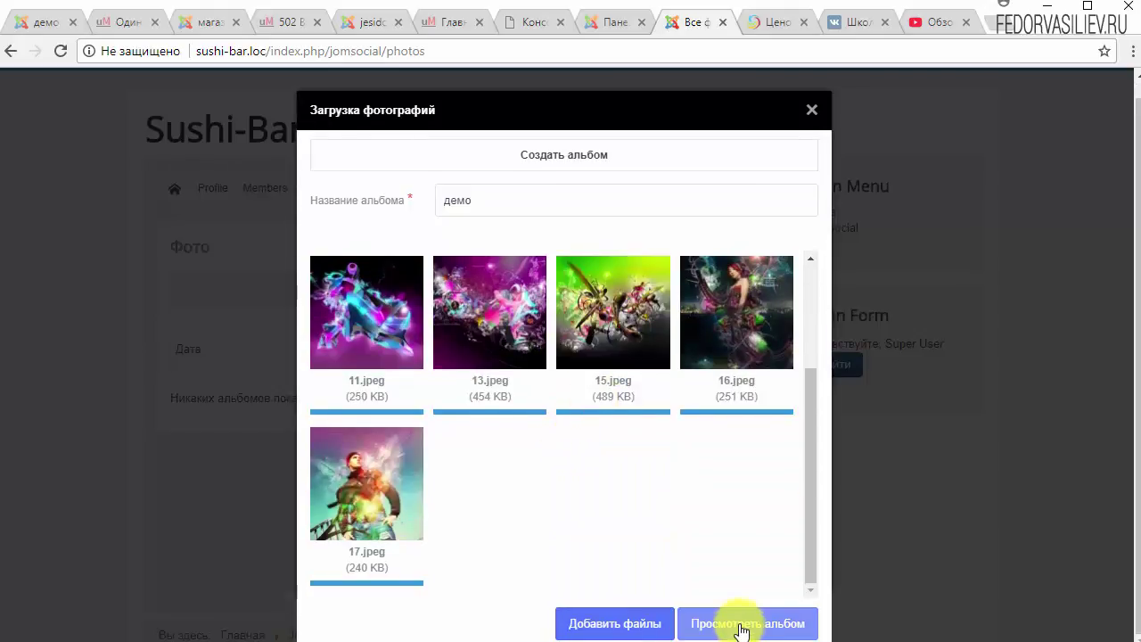
pyautogui.click(613, 624)
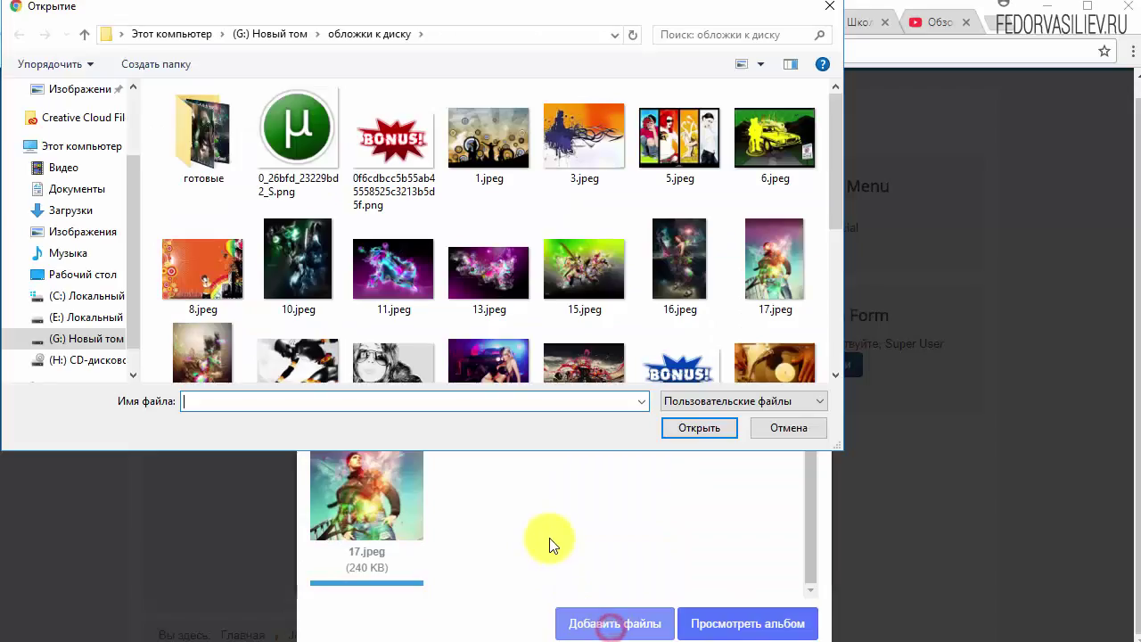
pyautogui.click(774, 433)
pyautogui.scroll(2, 637, 434)
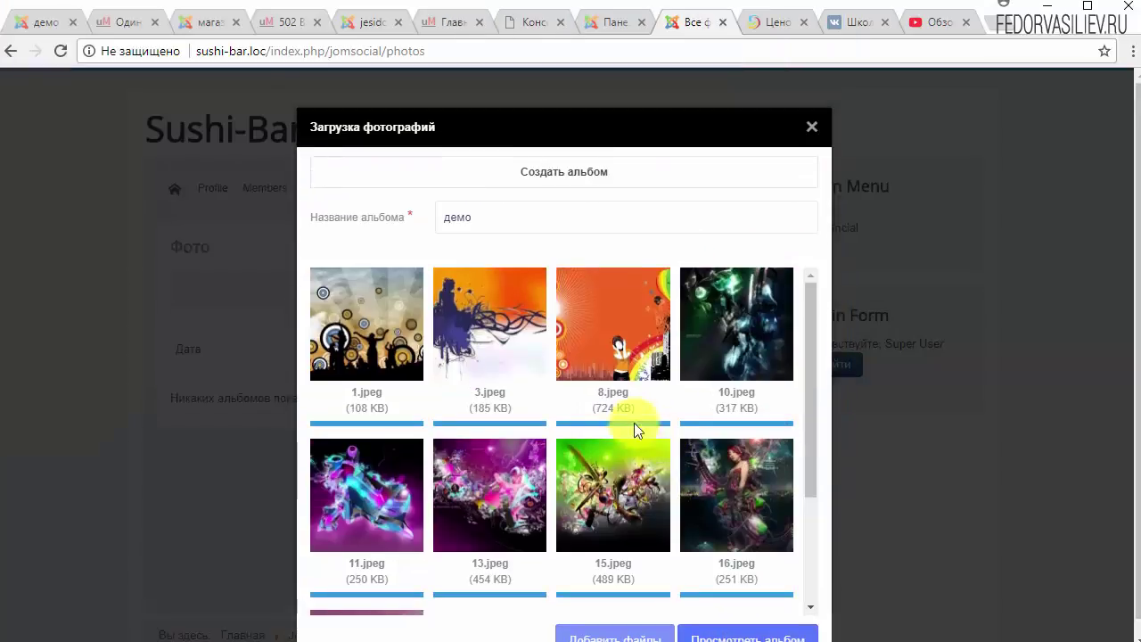
pyautogui.scroll(-1, 570, 388)
pyautogui.scroll(-1, 570, 380)
pyautogui.scroll(2, 558, 307)
pyautogui.click(556, 178)
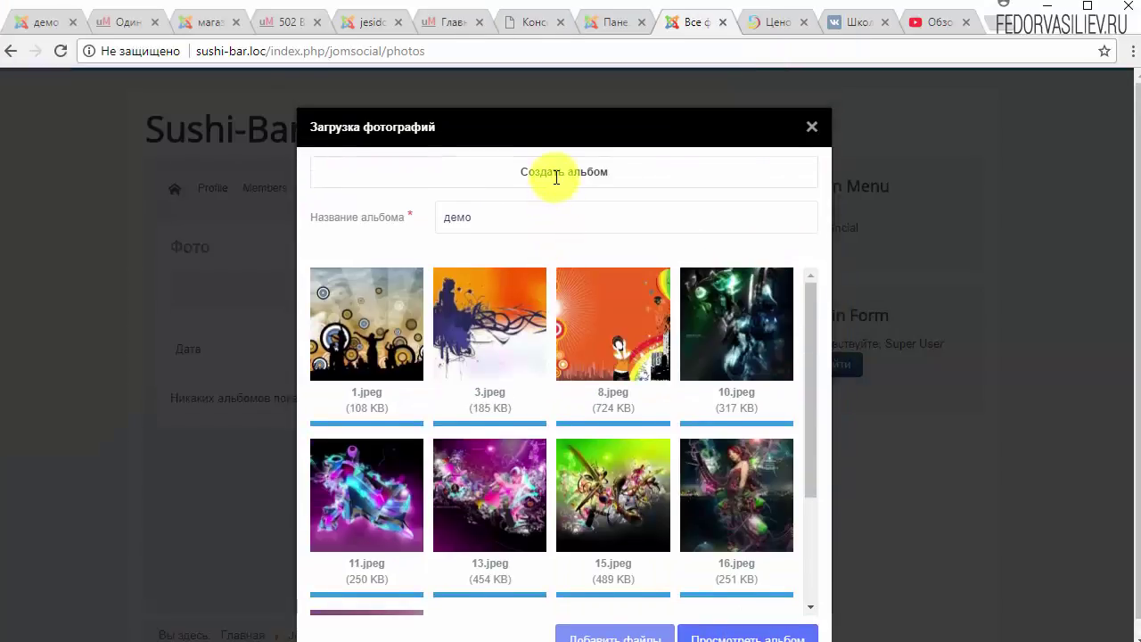
pyautogui.scroll(-3, 642, 372)
pyautogui.click(732, 623)
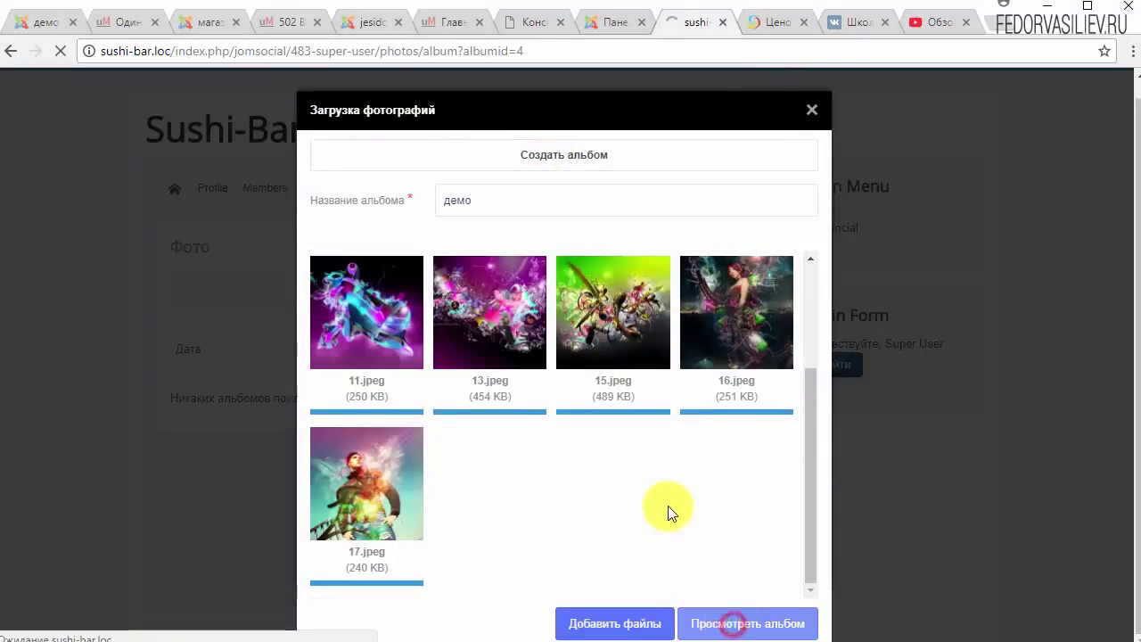
# View the демо album's social sharing and report options, closing both without action.
pyautogui.scroll(-4, 459, 376)
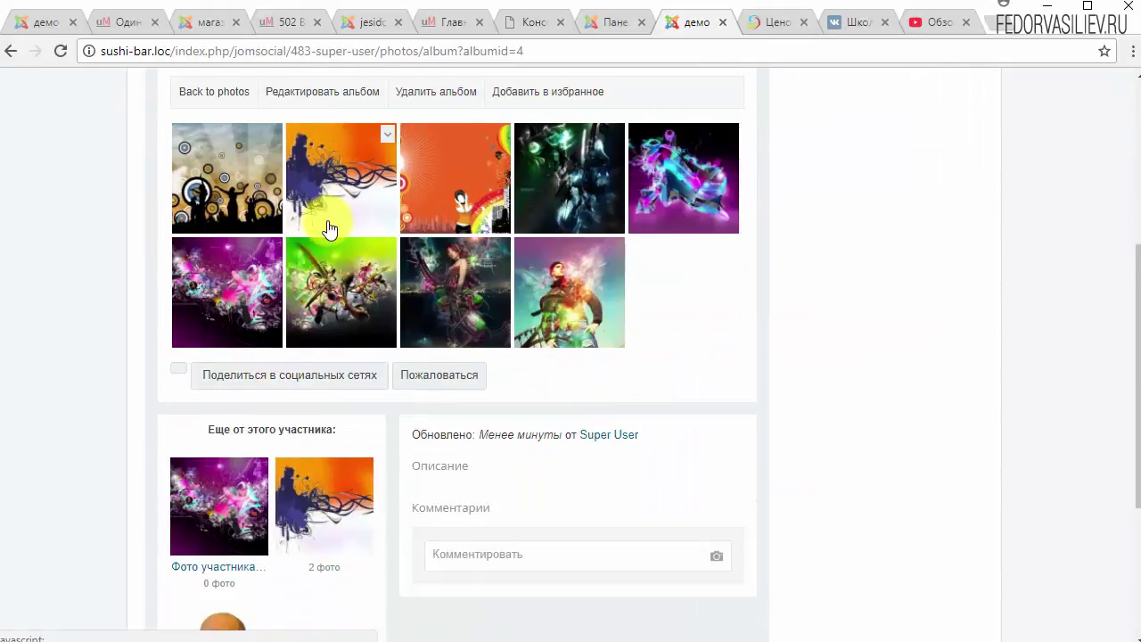
pyautogui.scroll(1, 267, 356)
pyautogui.click(227, 457)
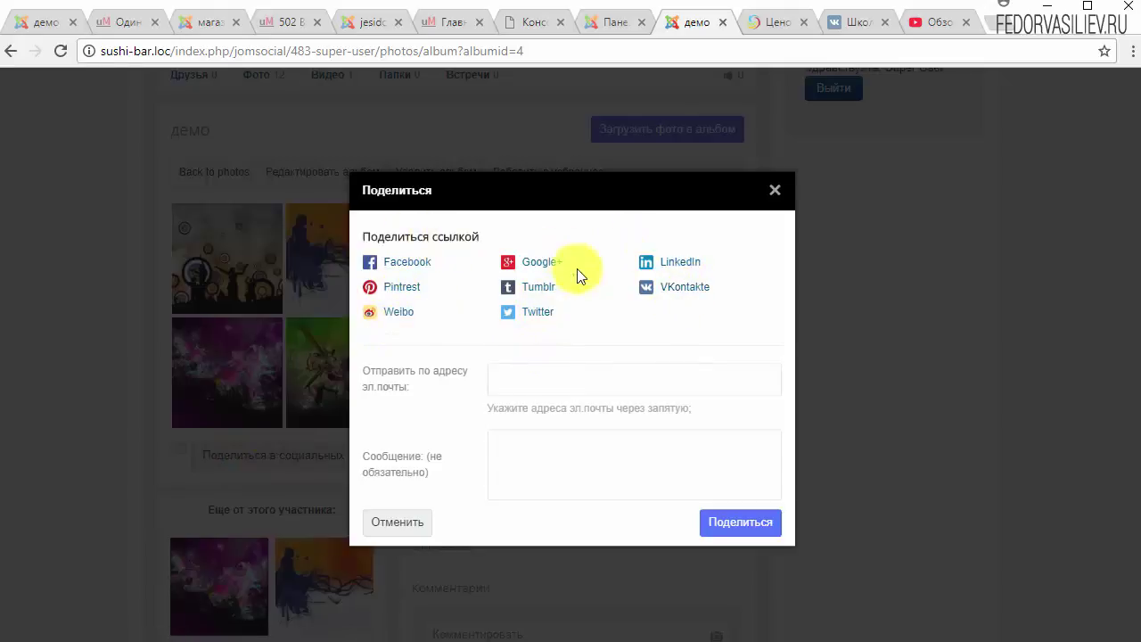
pyautogui.click(775, 191)
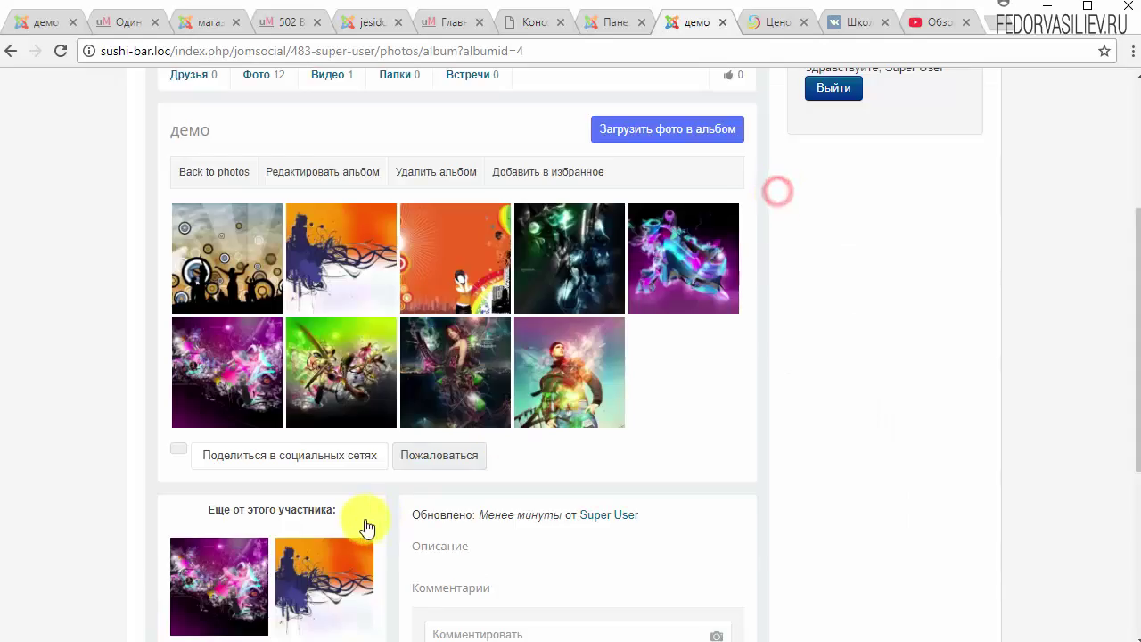
pyautogui.click(418, 467)
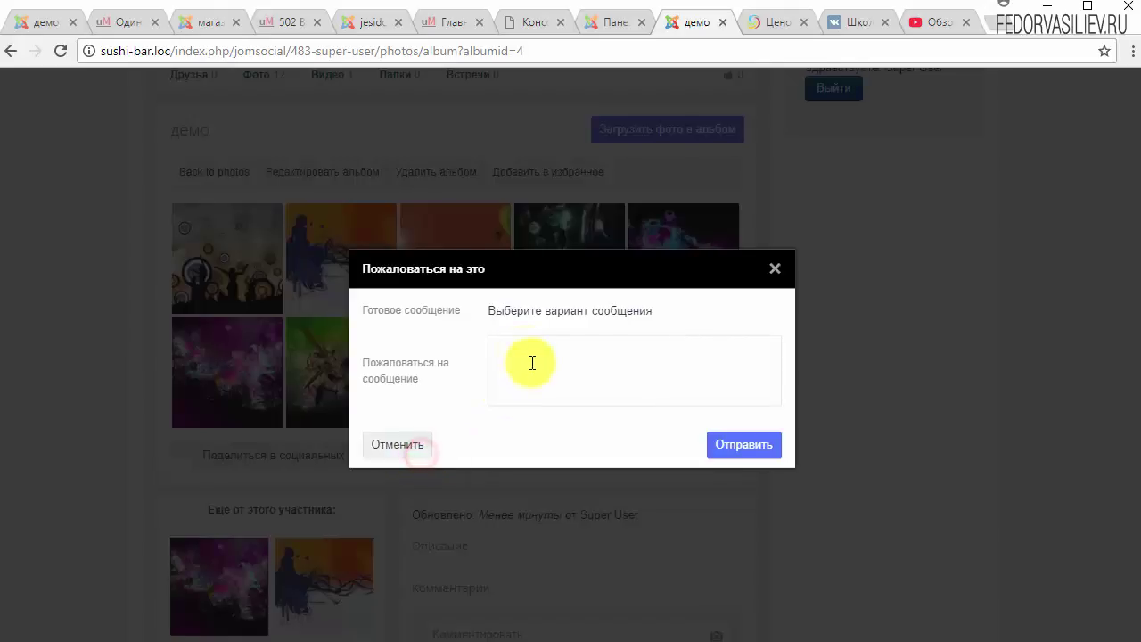
pyautogui.click(776, 272)
# Open the upload-to-album form and close it without adding any photos.
pyautogui.scroll(3, 419, 461)
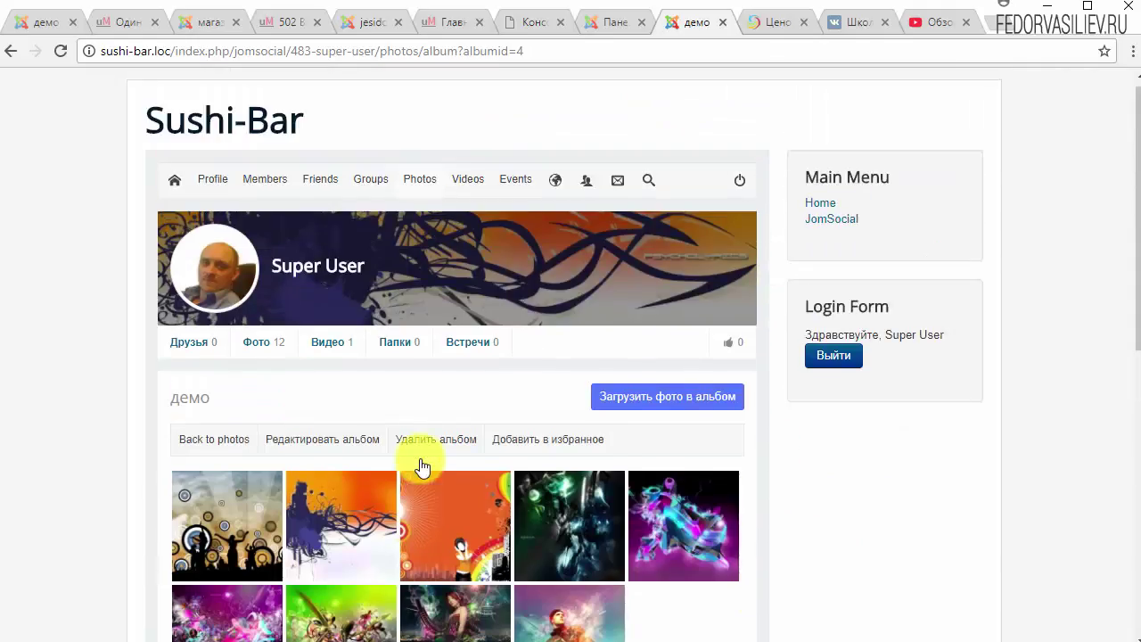
pyautogui.click(629, 412)
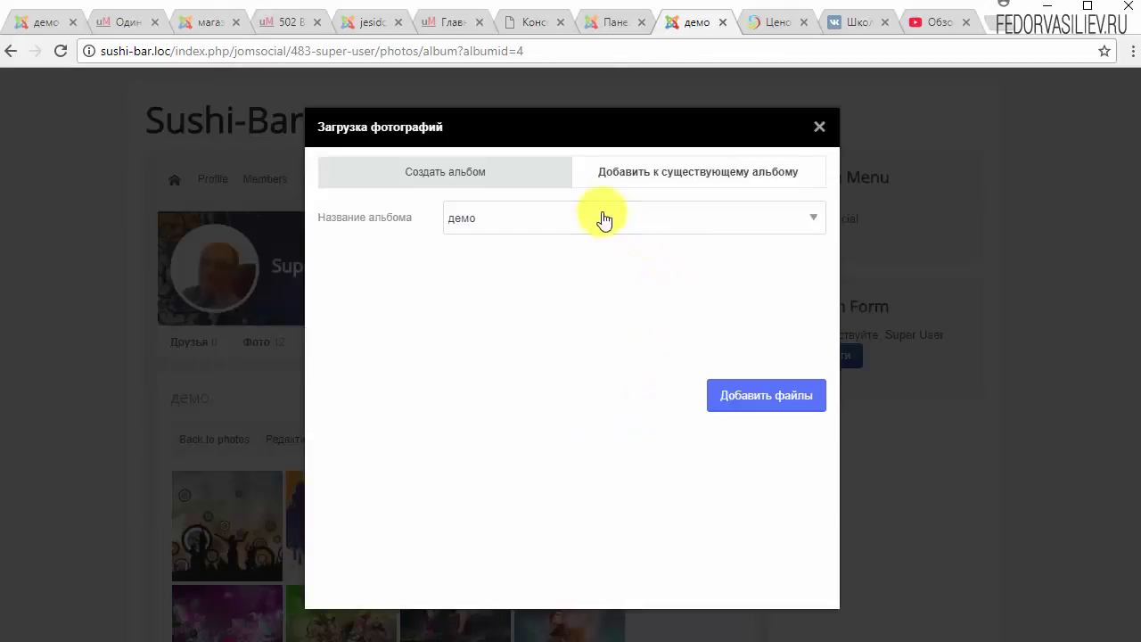
pyautogui.click(738, 401)
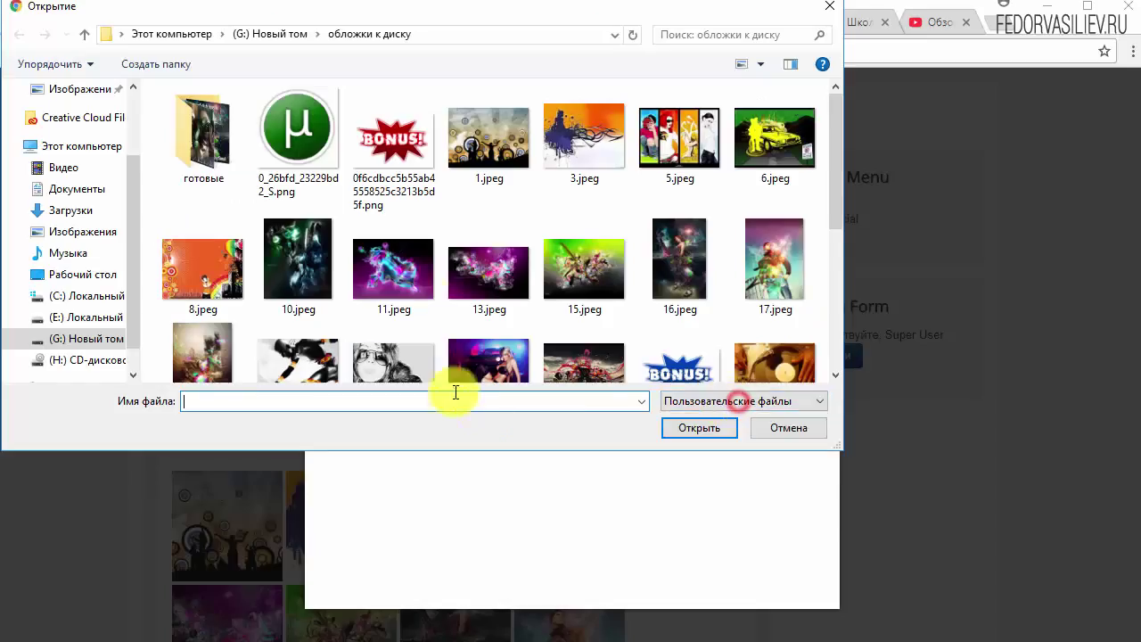
pyautogui.click(829, 7)
pyautogui.click(705, 185)
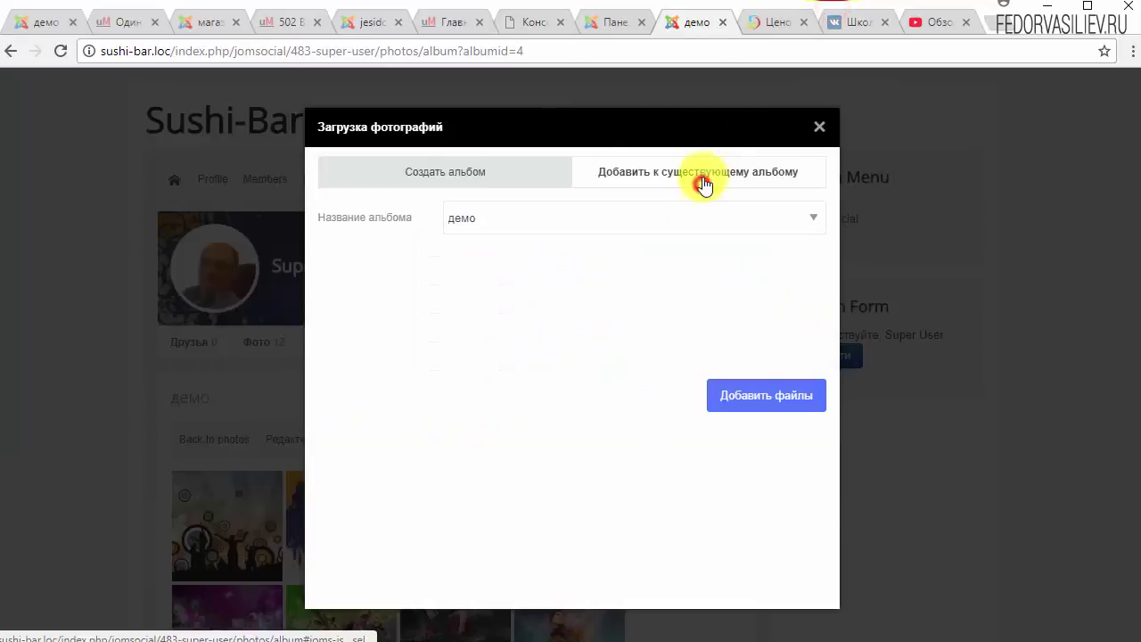
pyautogui.click(813, 126)
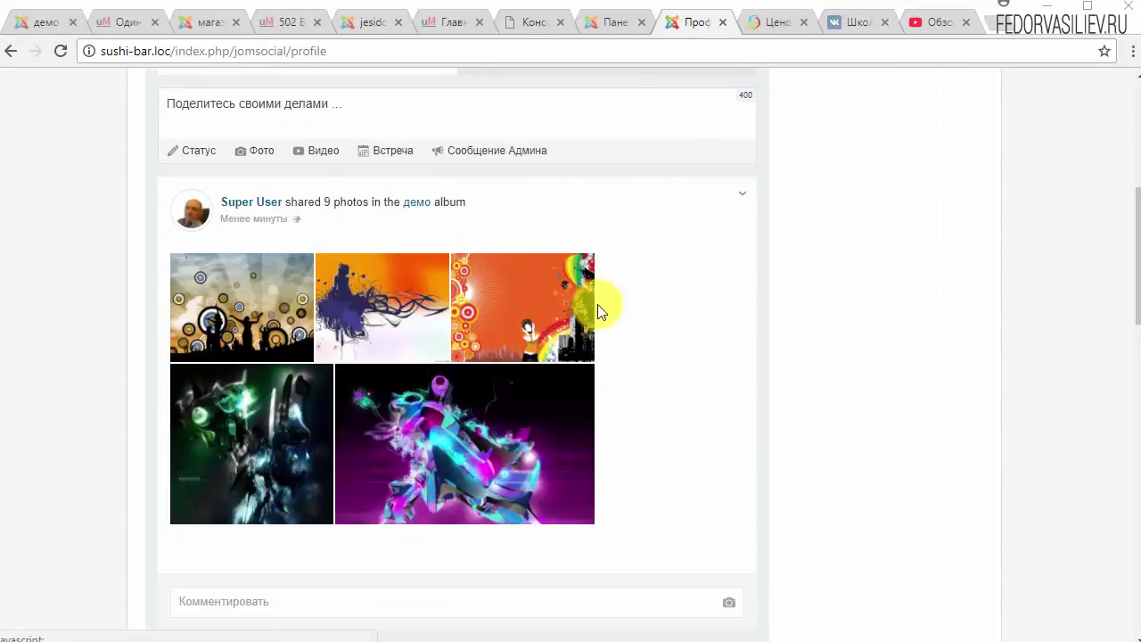
# Open the first демо photo and post the comment ппппп on it.
pyautogui.scroll(5, 300, 341)
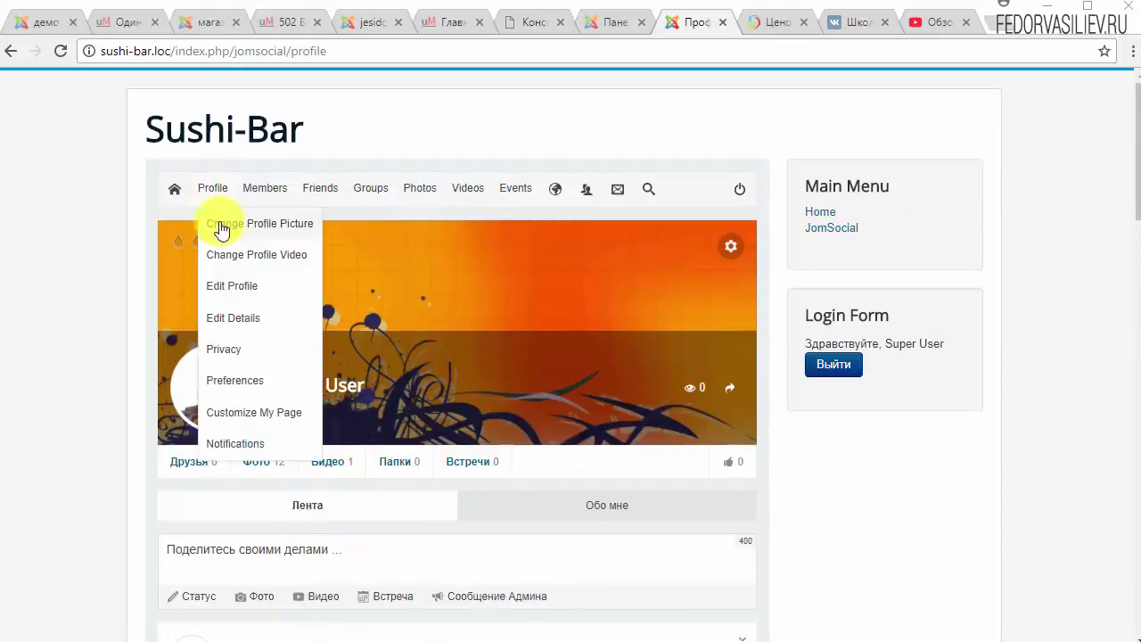
pyautogui.scroll(-6, 432, 286)
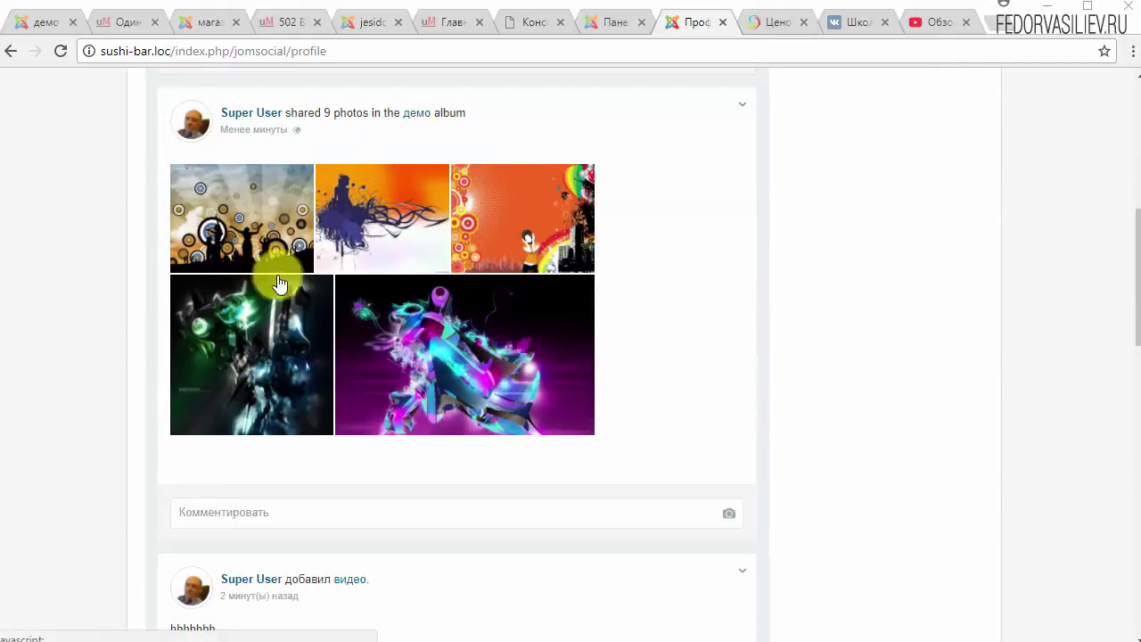
pyautogui.scroll(6, 841, 547)
pyautogui.scroll(-5, 580, 369)
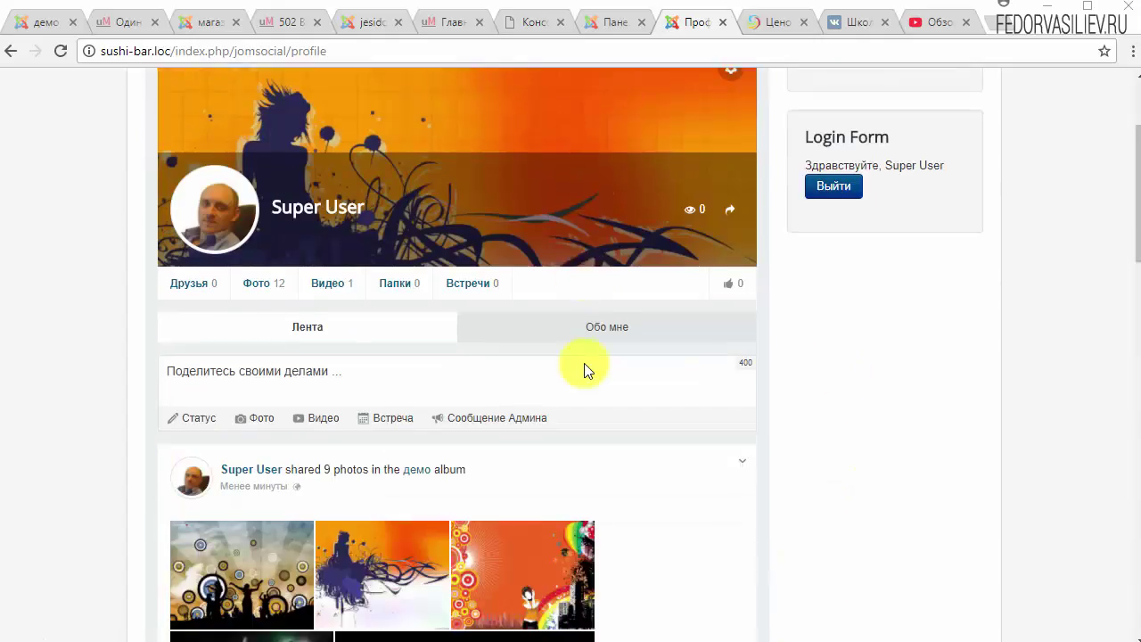
pyautogui.click(252, 312)
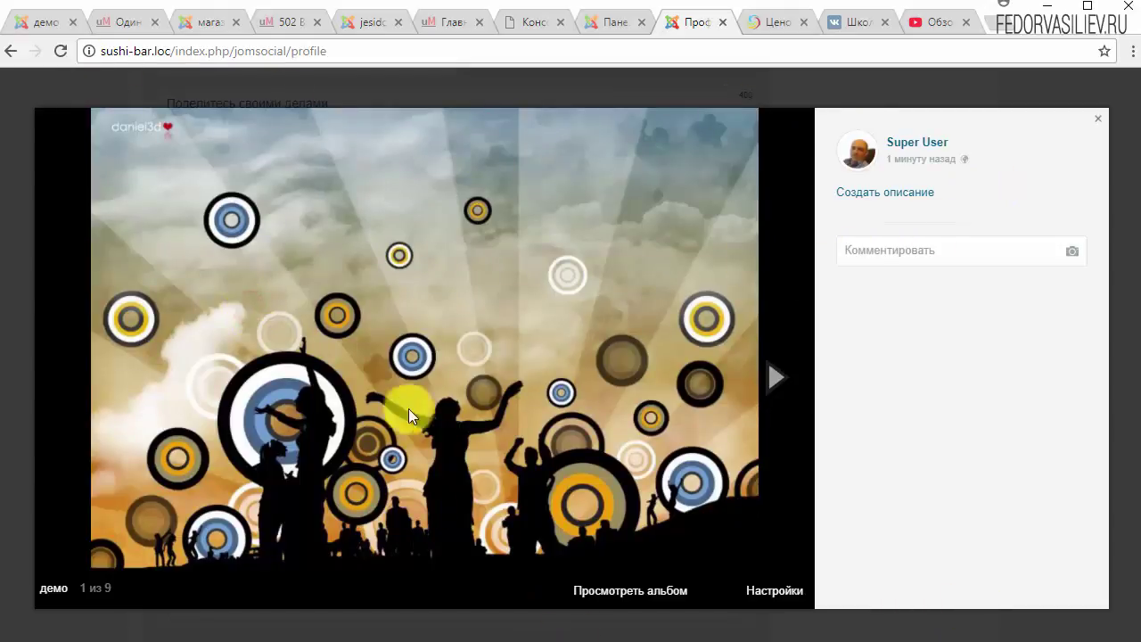
pyautogui.write('пппппп')
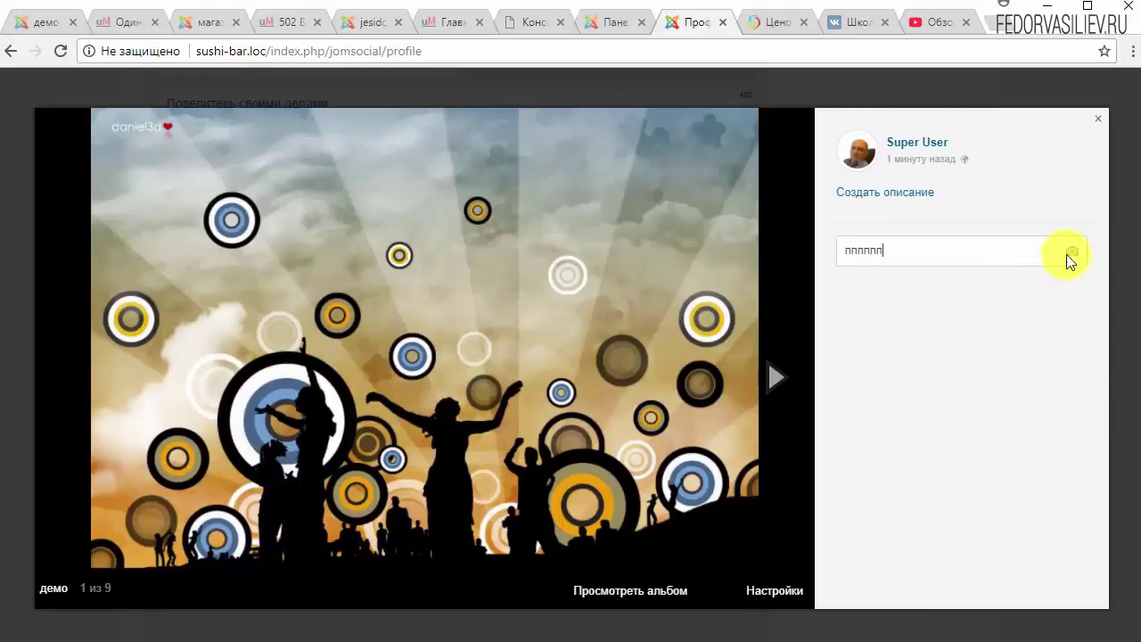
pyautogui.click(1070, 254)
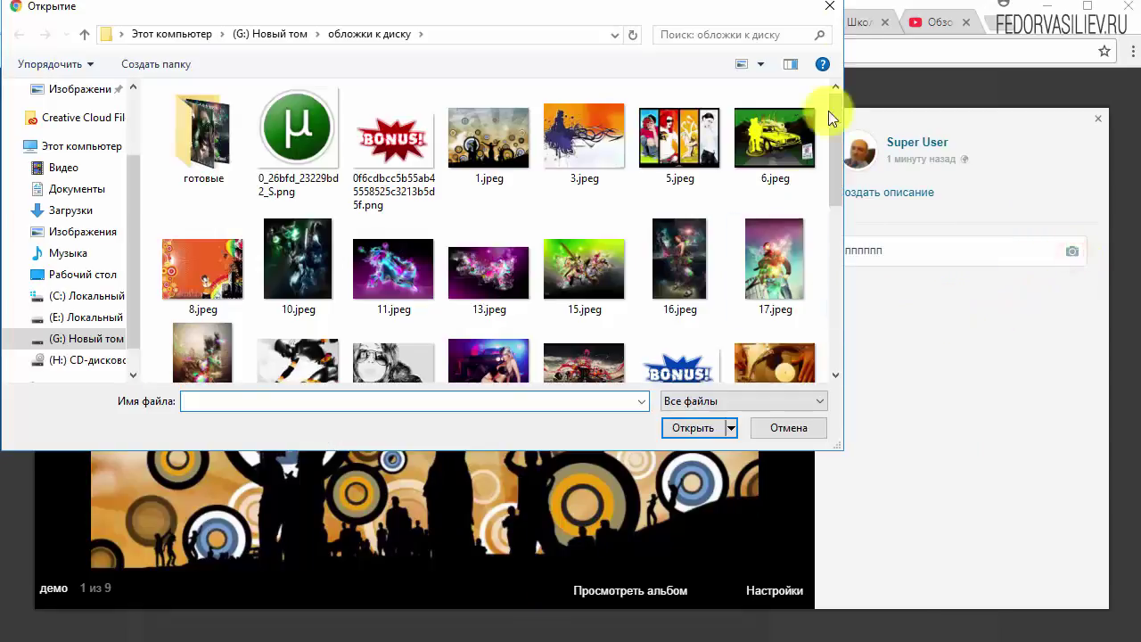
pyautogui.press('Escape')
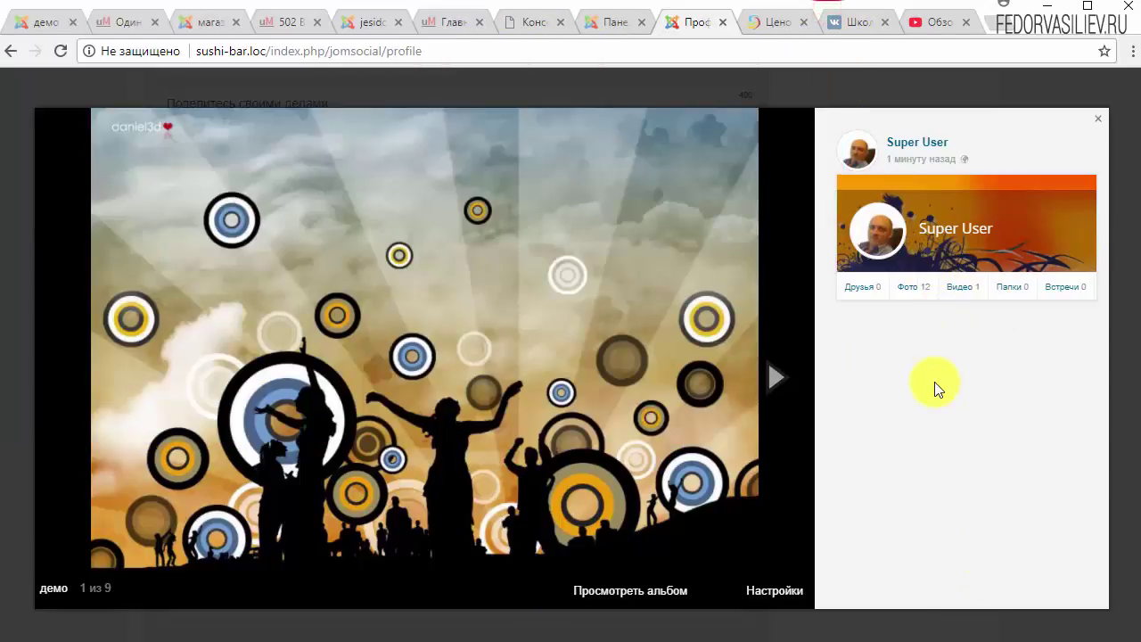
pyautogui.click(934, 382)
pyautogui.press('Return')
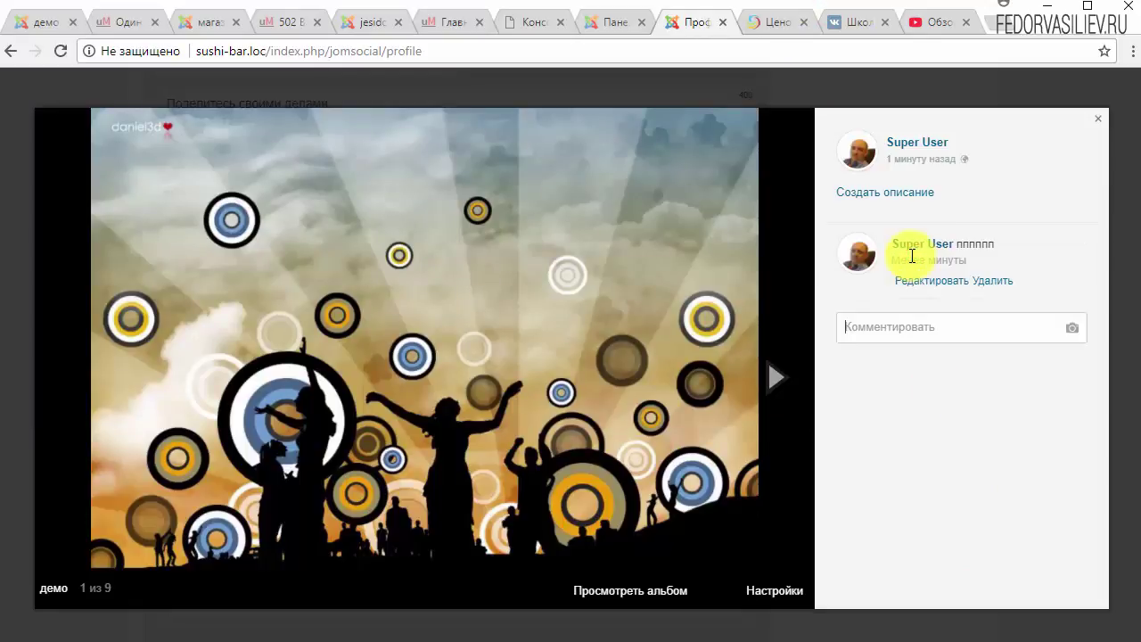
# Save the description пппппп on the photo, step to the next one, and open the album.
pyautogui.click(875, 193)
pyautogui.write('пппппп')
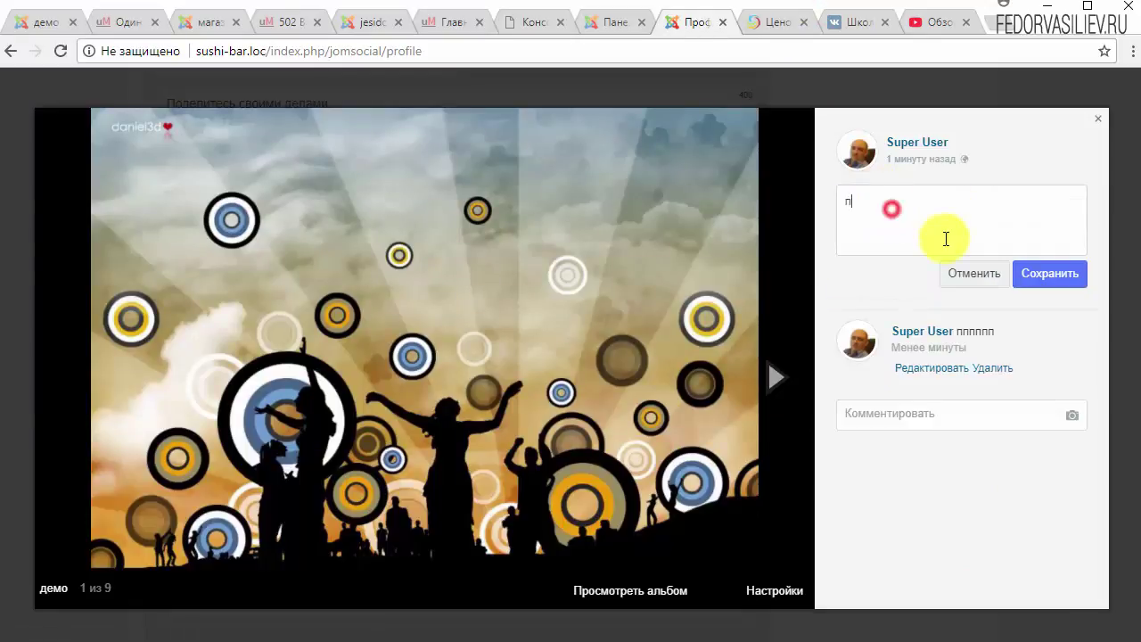
pyautogui.click(1027, 276)
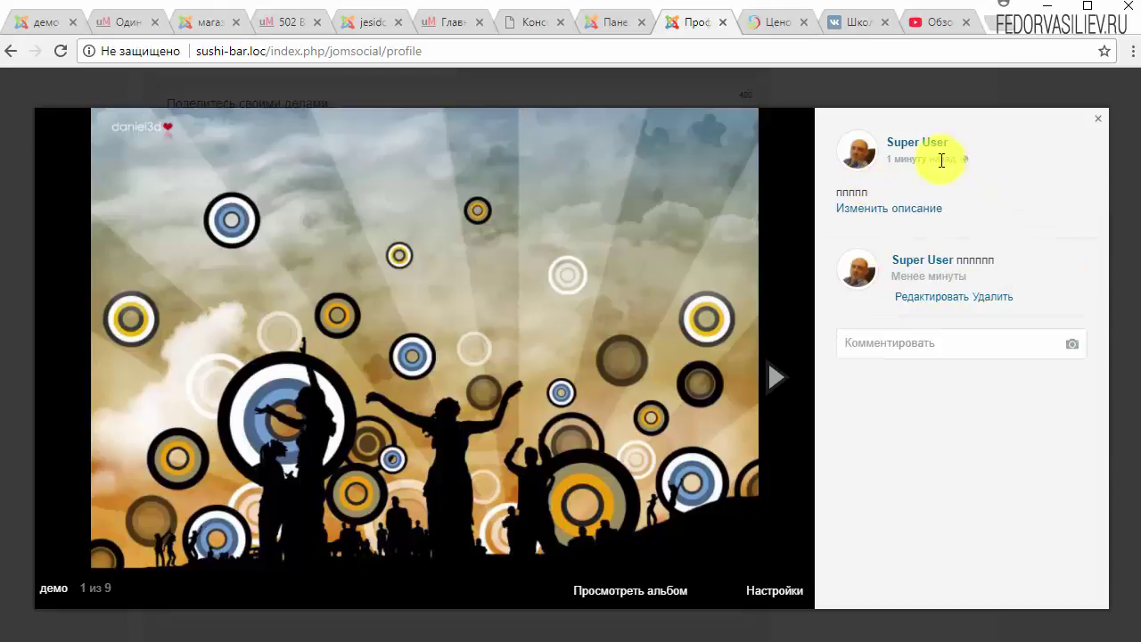
pyautogui.click(769, 383)
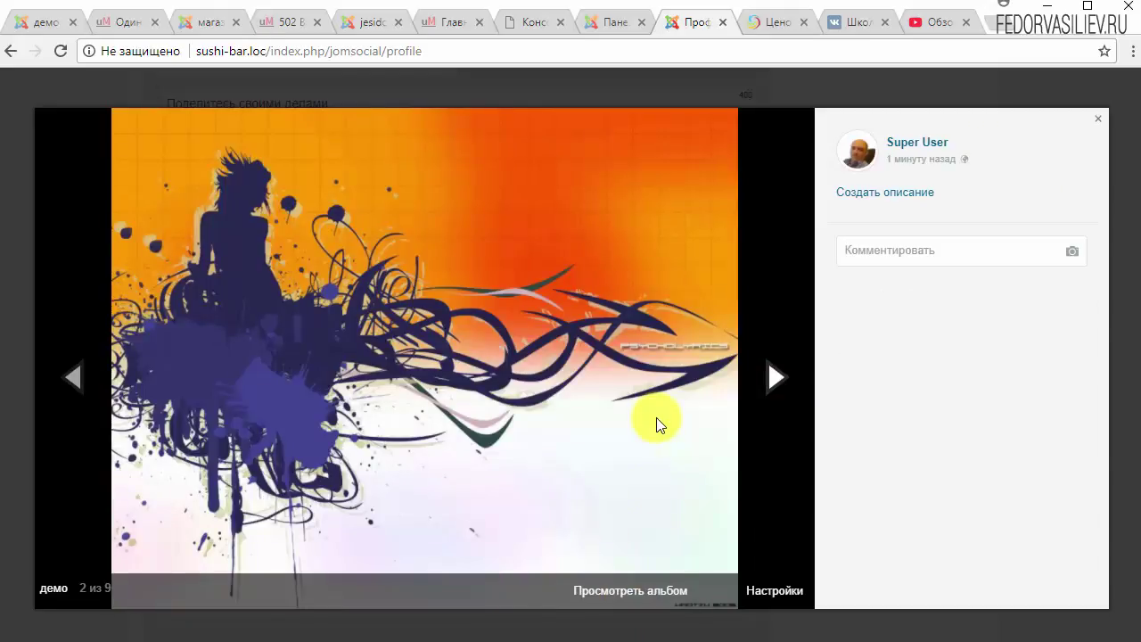
pyautogui.click(595, 592)
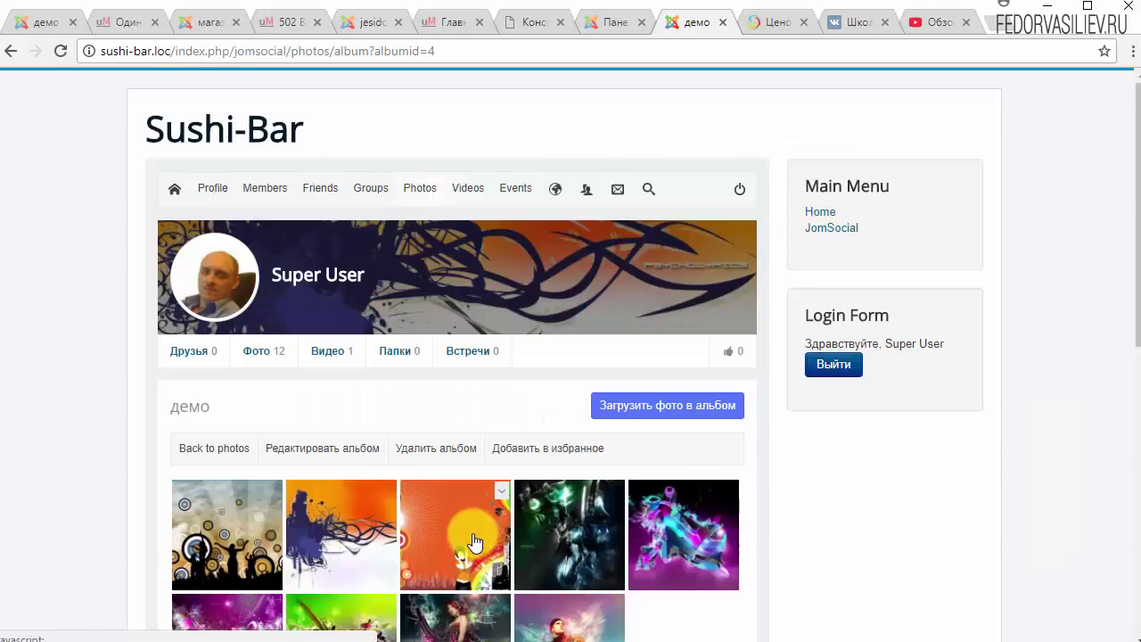
# Check the third демо photo's Настройки options, close it, and go to Videos.
pyautogui.scroll(-3, 439, 363)
pyautogui.click(483, 224)
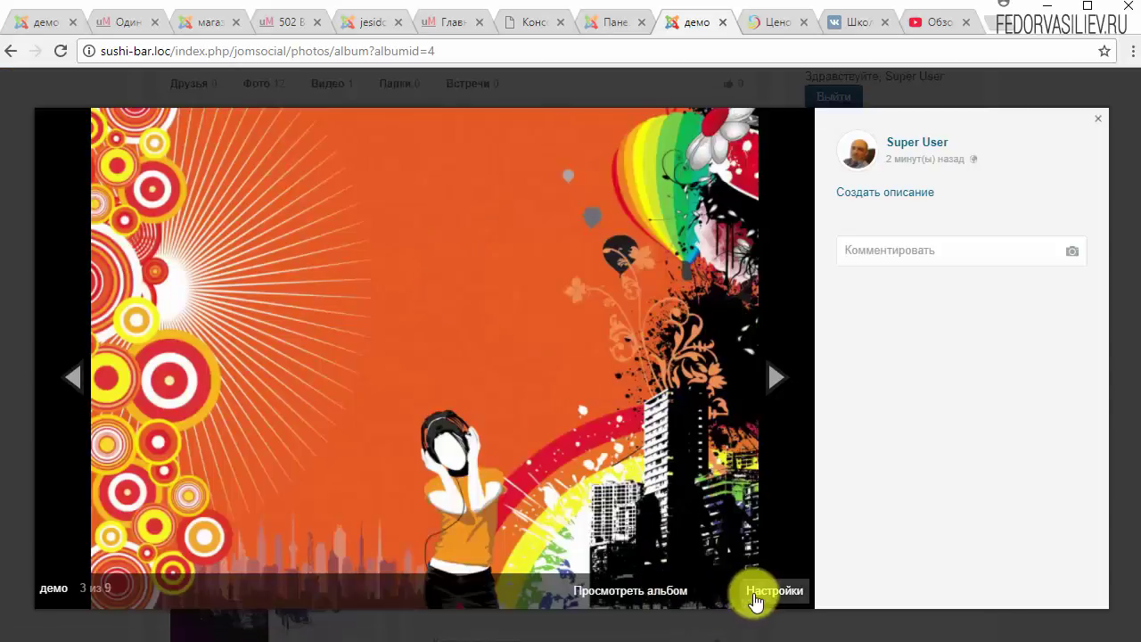
pyautogui.click(756, 596)
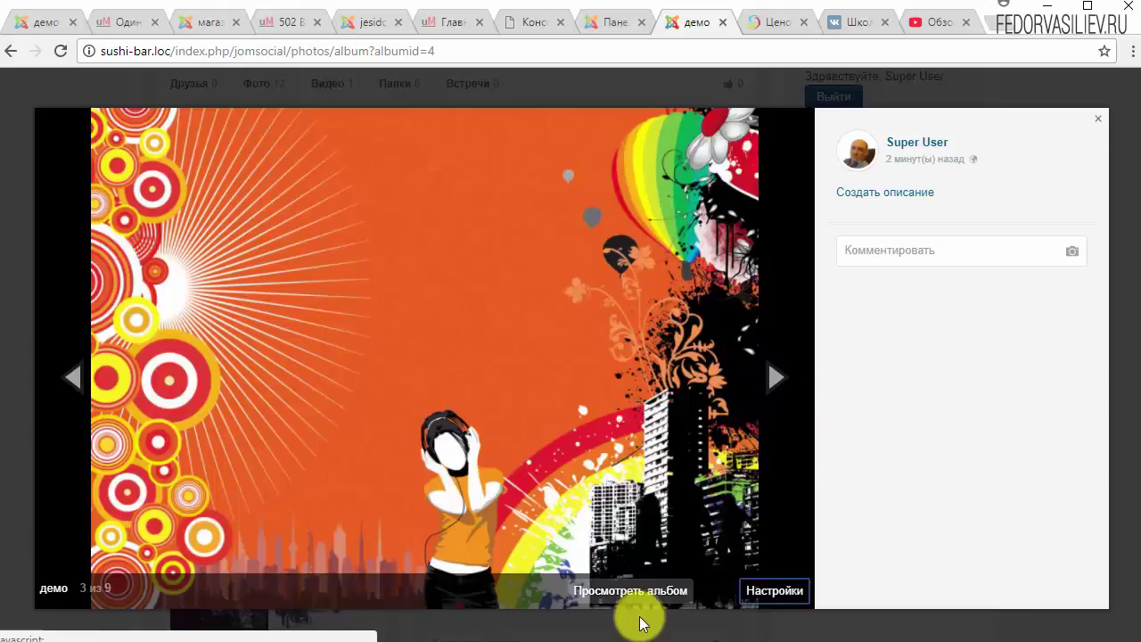
pyautogui.click(758, 588)
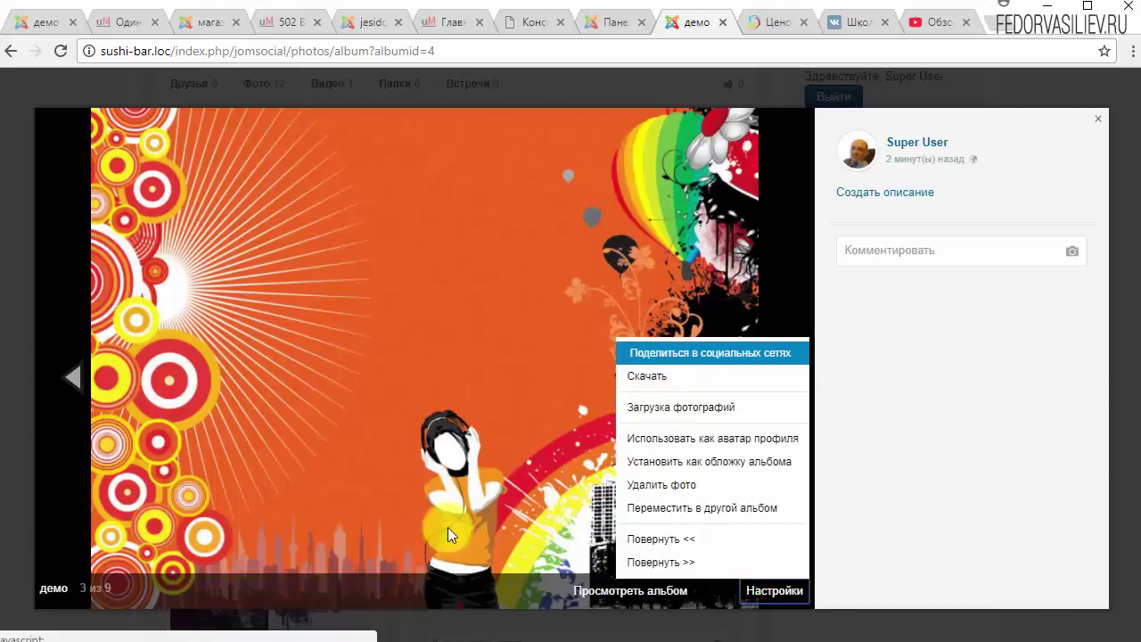
pyautogui.click(81, 376)
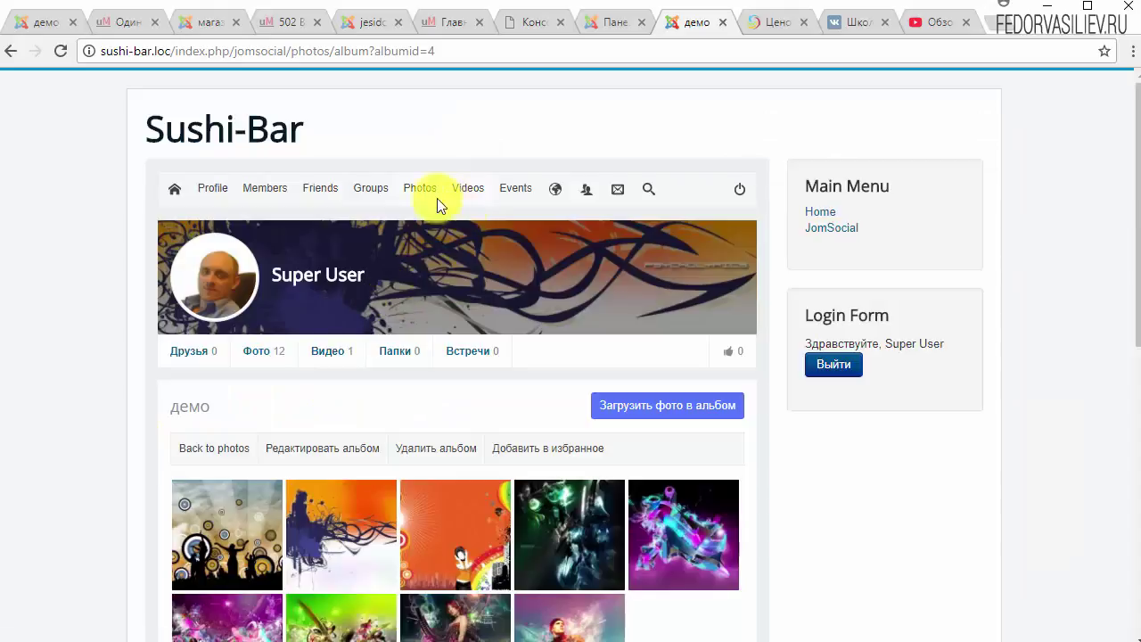
pyautogui.click(467, 189)
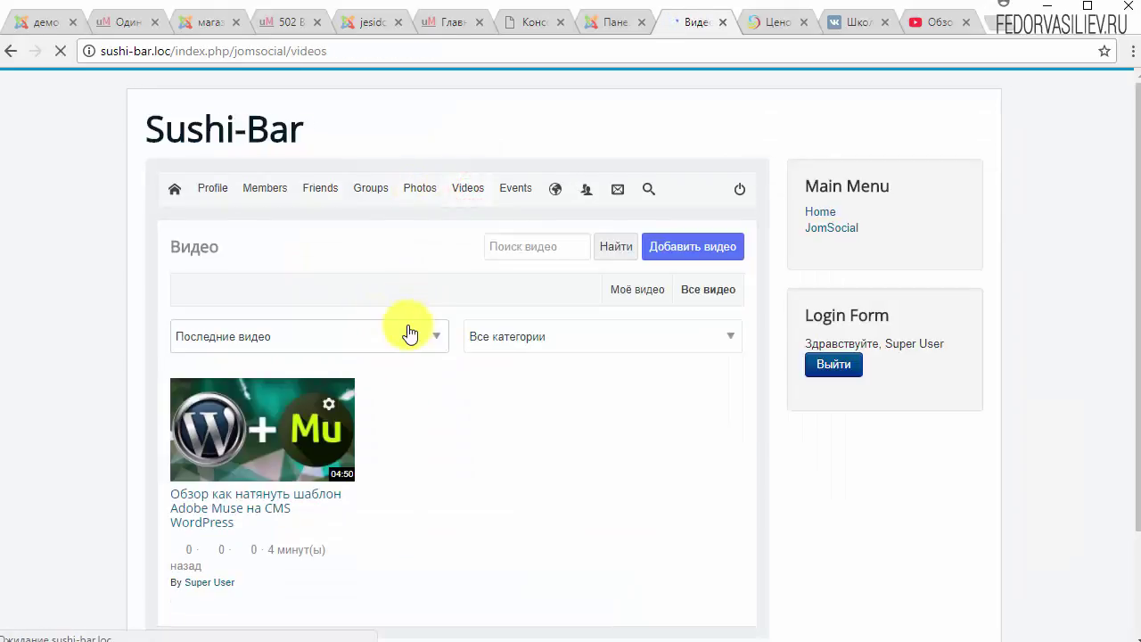
# Add the pasted YouTube video link under the General category.
pyautogui.click(683, 252)
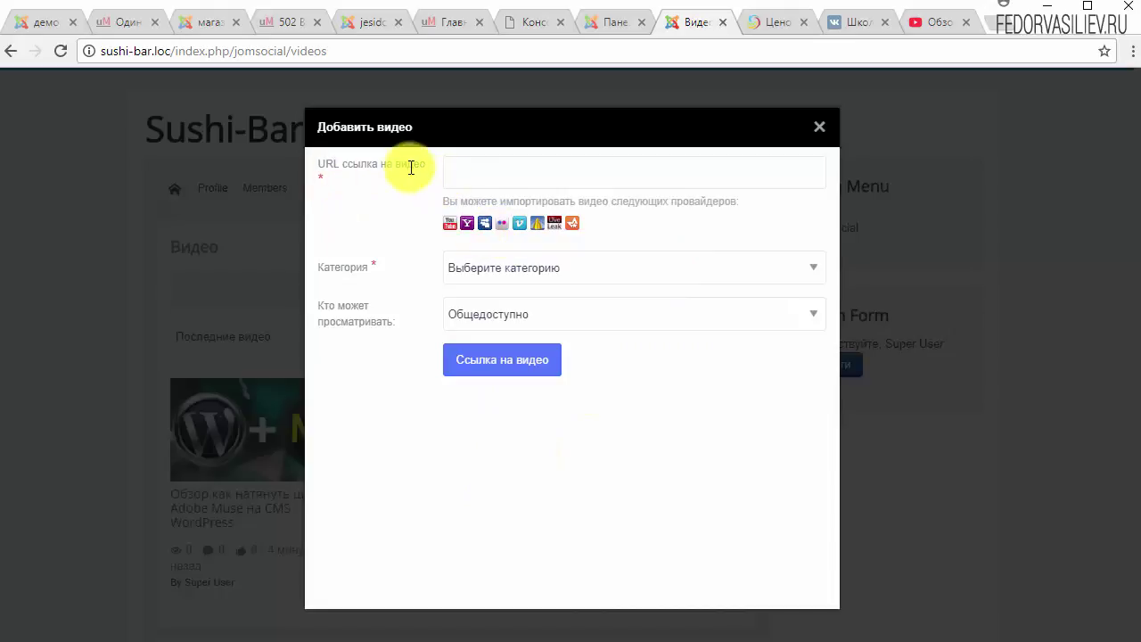
pyautogui.rightClick(472, 175)
pyautogui.click(543, 284)
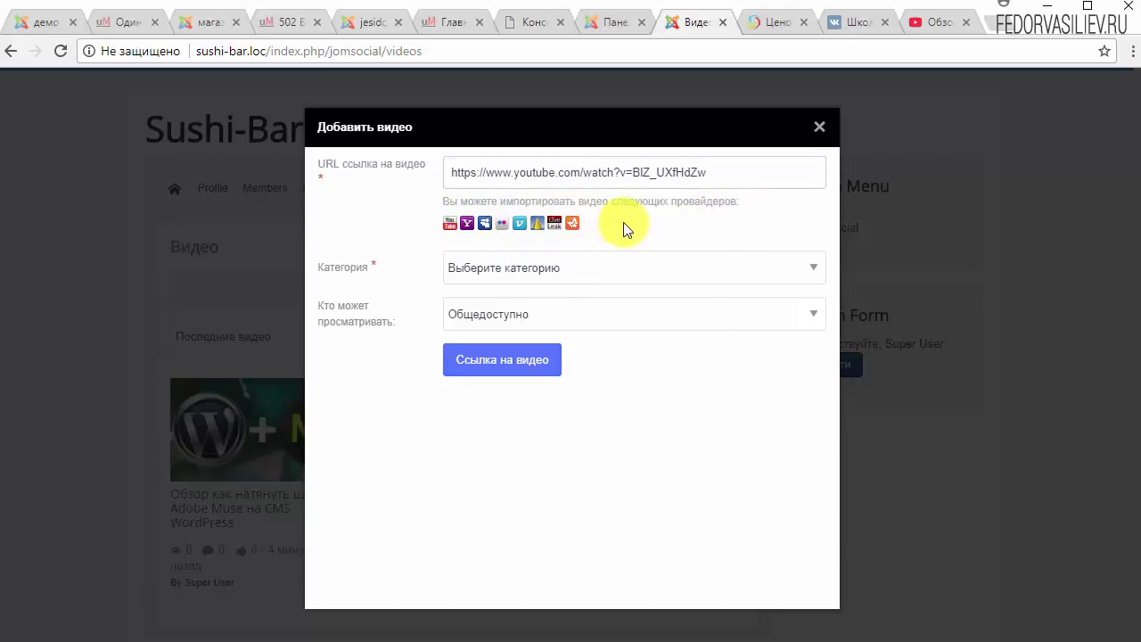
pyautogui.click(532, 270)
pyautogui.click(477, 299)
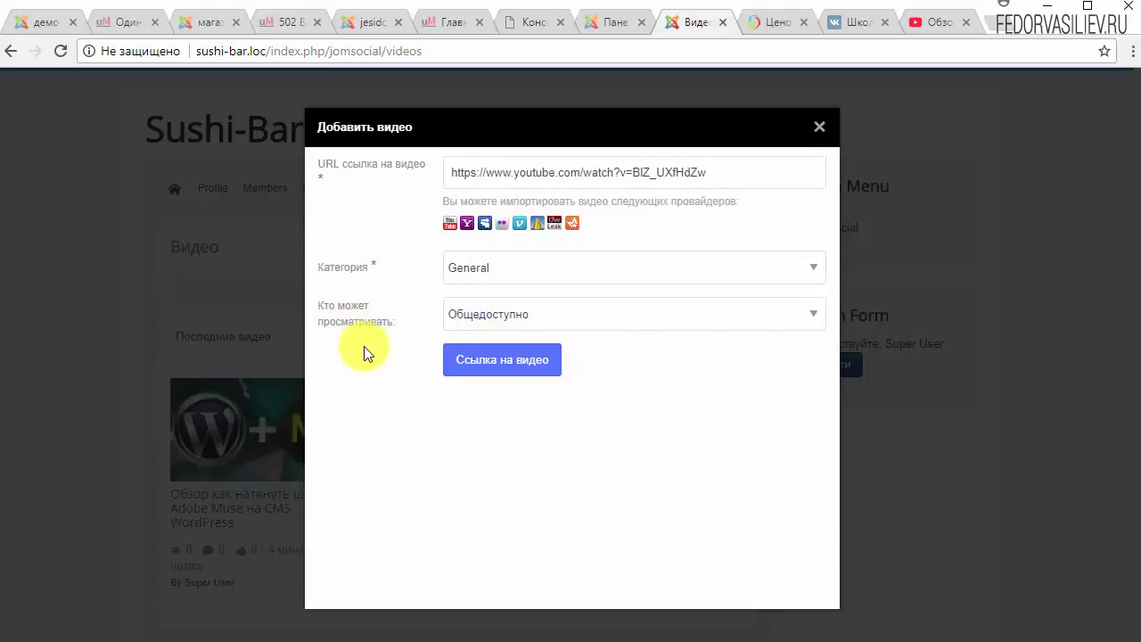
pyautogui.click(476, 362)
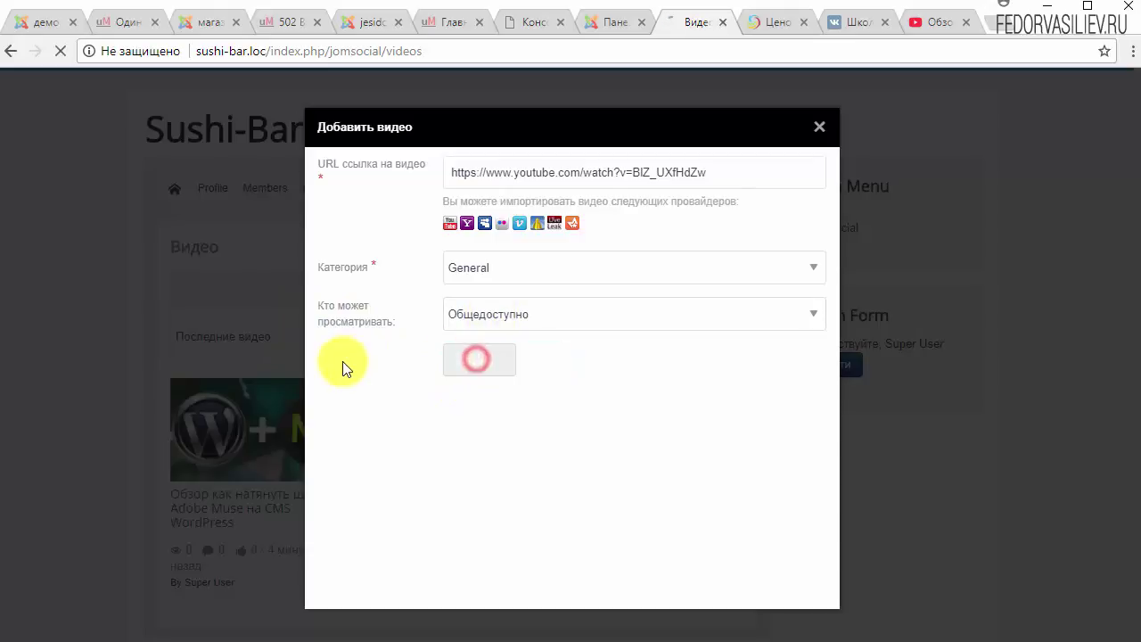
# Open the Adobe Muse video's page, play and pause it, then like the Super User profile.
pyautogui.scroll(-2, 344, 353)
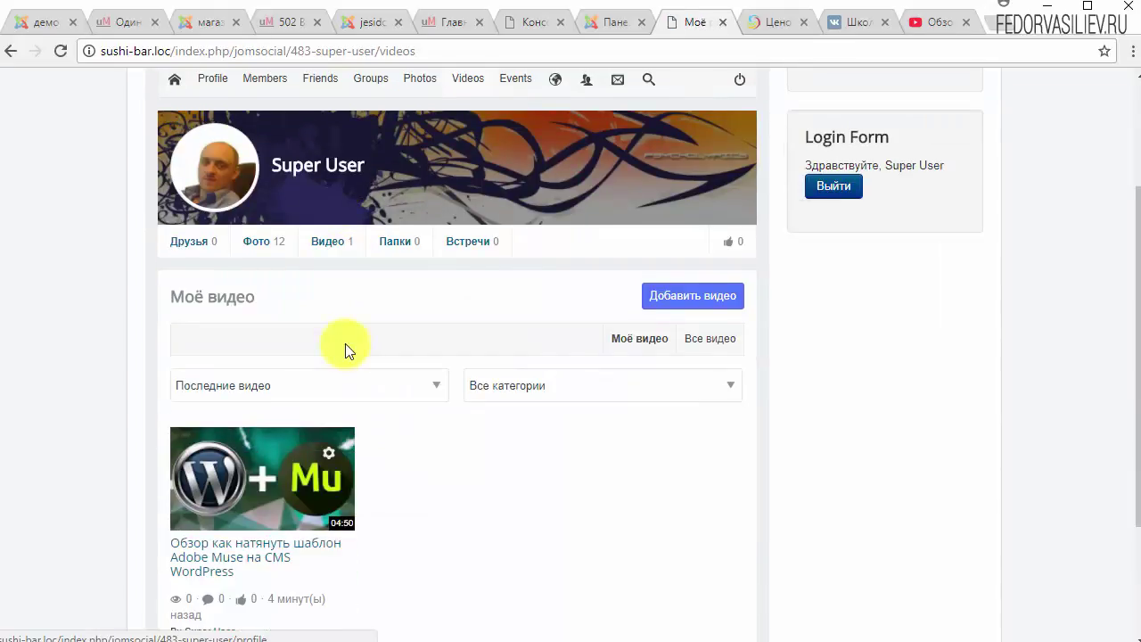
pyautogui.scroll(2, 347, 443)
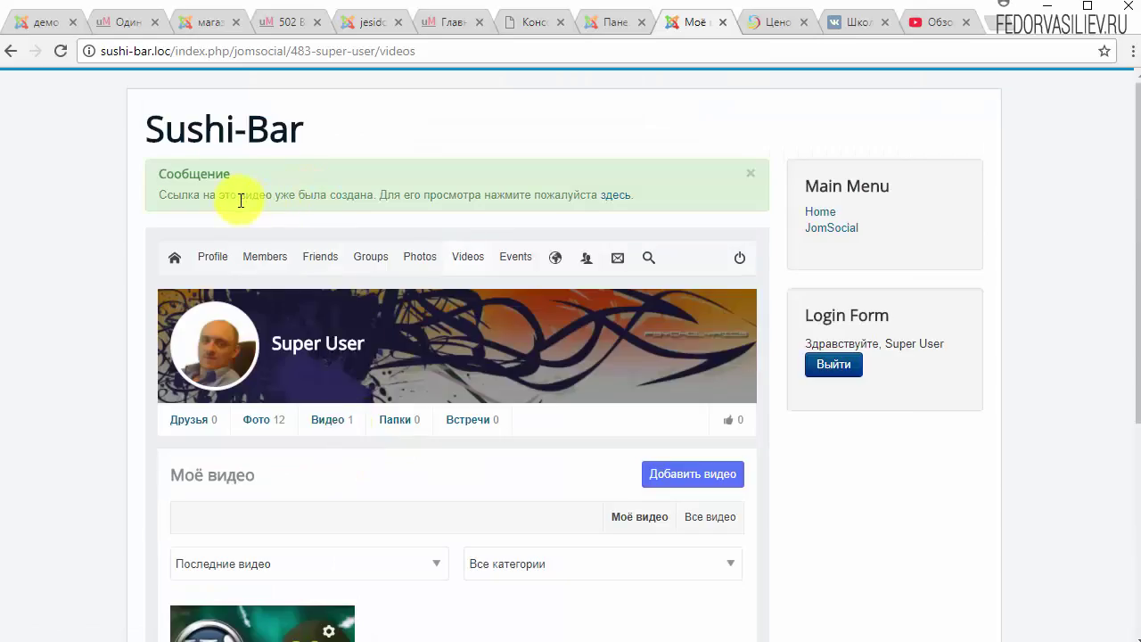
pyautogui.scroll(-4, 446, 309)
pyautogui.click(267, 316)
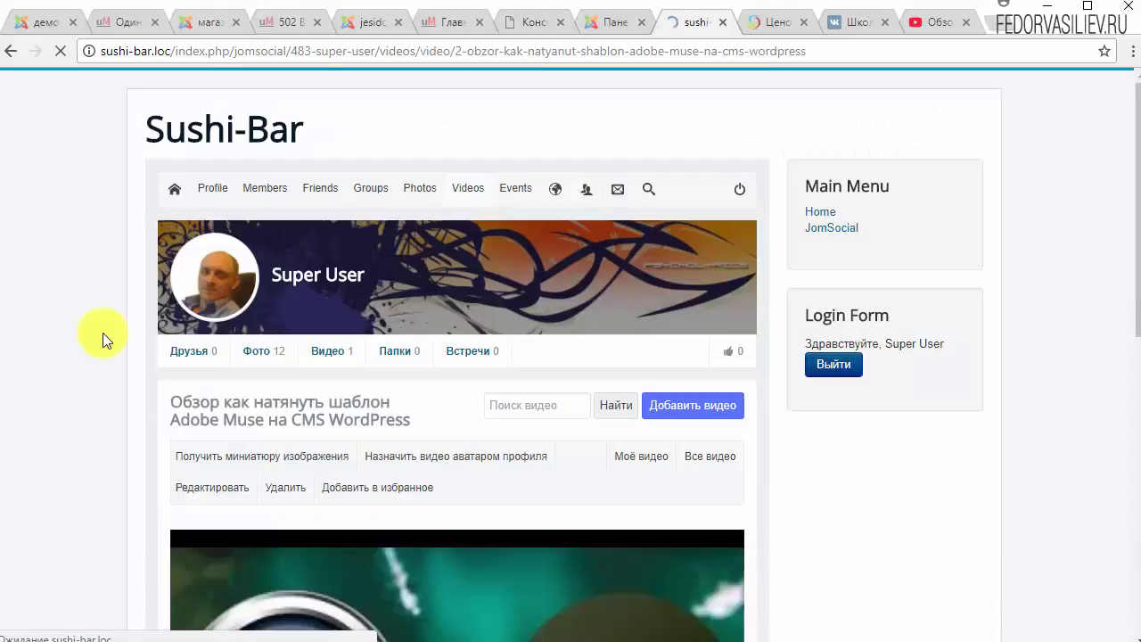
pyautogui.scroll(-3, 446, 401)
pyautogui.click(407, 429)
pyautogui.scroll(-3, 407, 434)
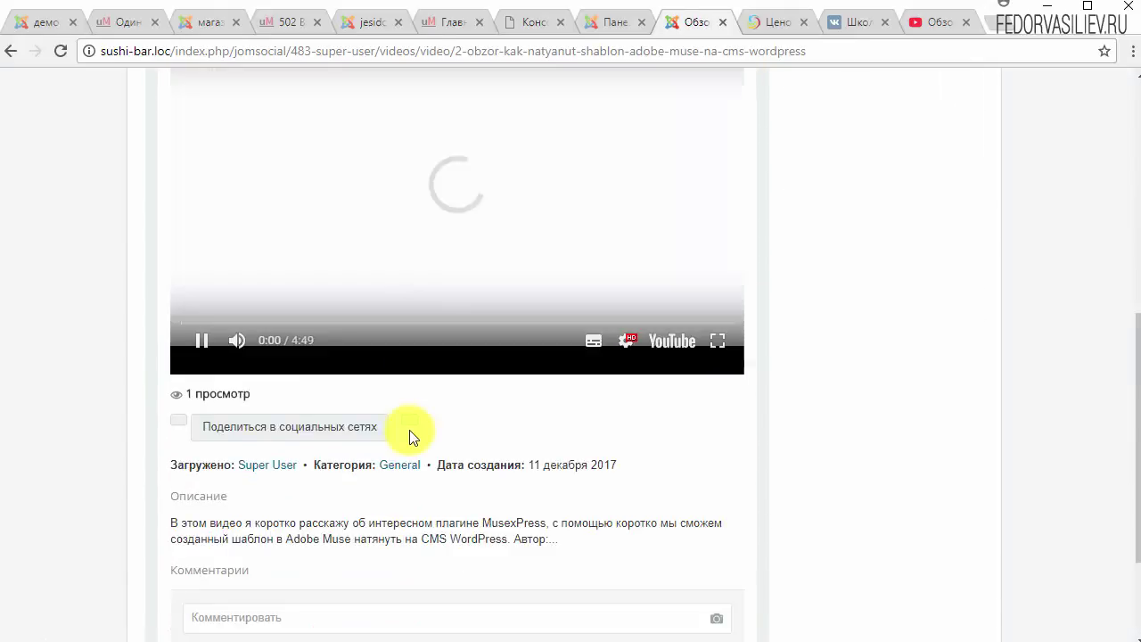
pyautogui.click(194, 346)
pyautogui.scroll(-2, 277, 472)
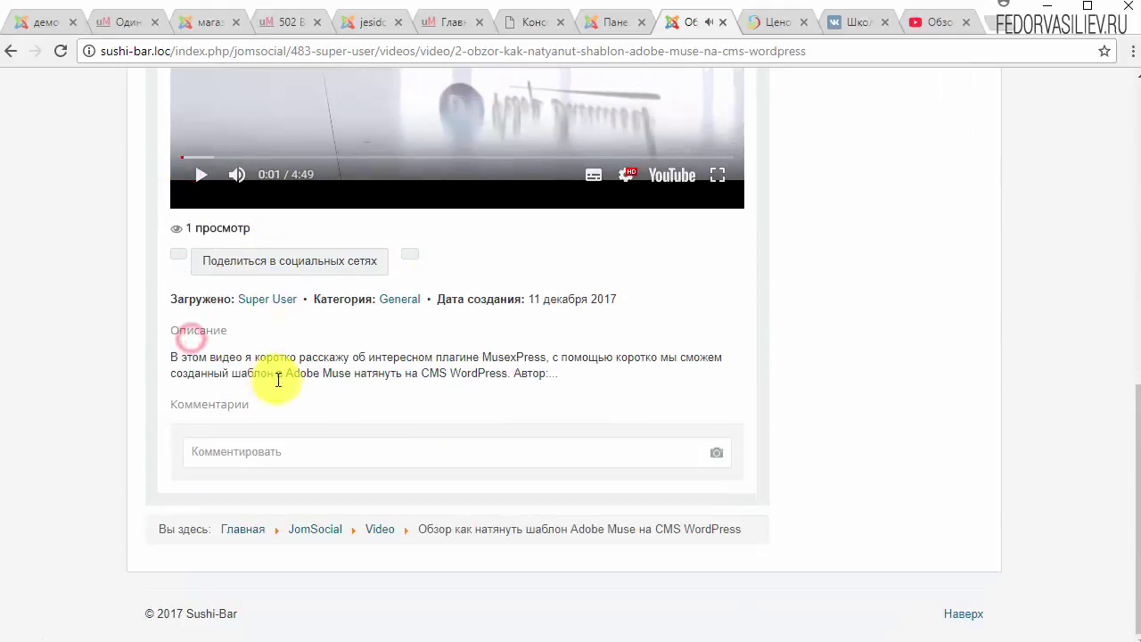
pyautogui.scroll(5, 324, 401)
pyautogui.scroll(3, 324, 401)
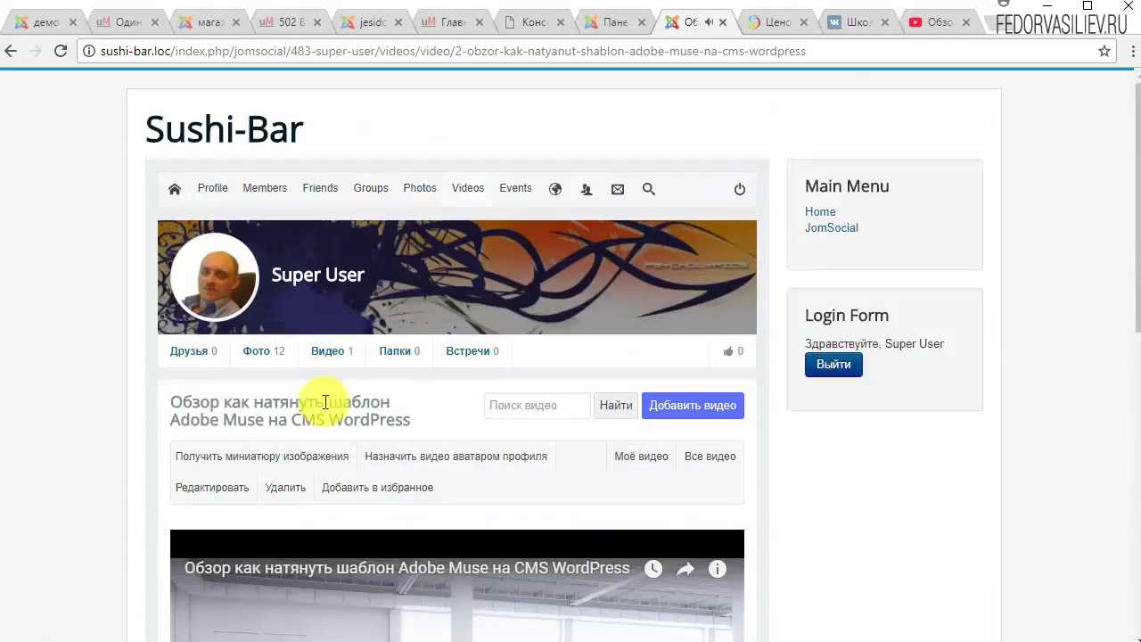
pyautogui.click(731, 351)
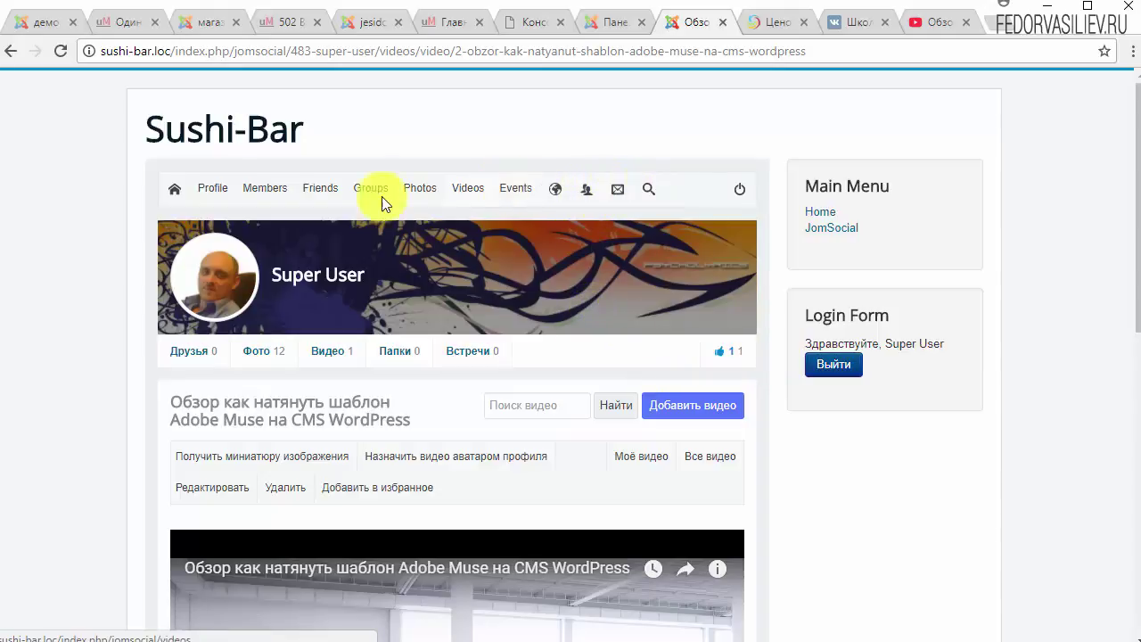
# Go to the community home, open demo's profile from JS Members, and start a friend request.
pyautogui.moveTo(207, 195)
pyautogui.click(172, 193)
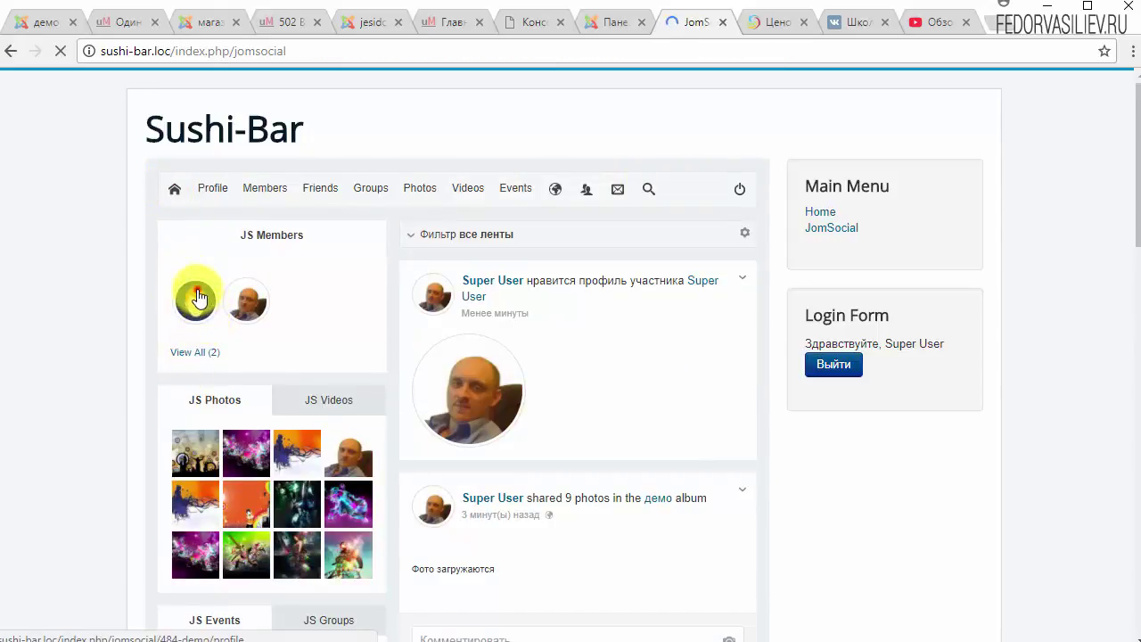
pyautogui.click(201, 308)
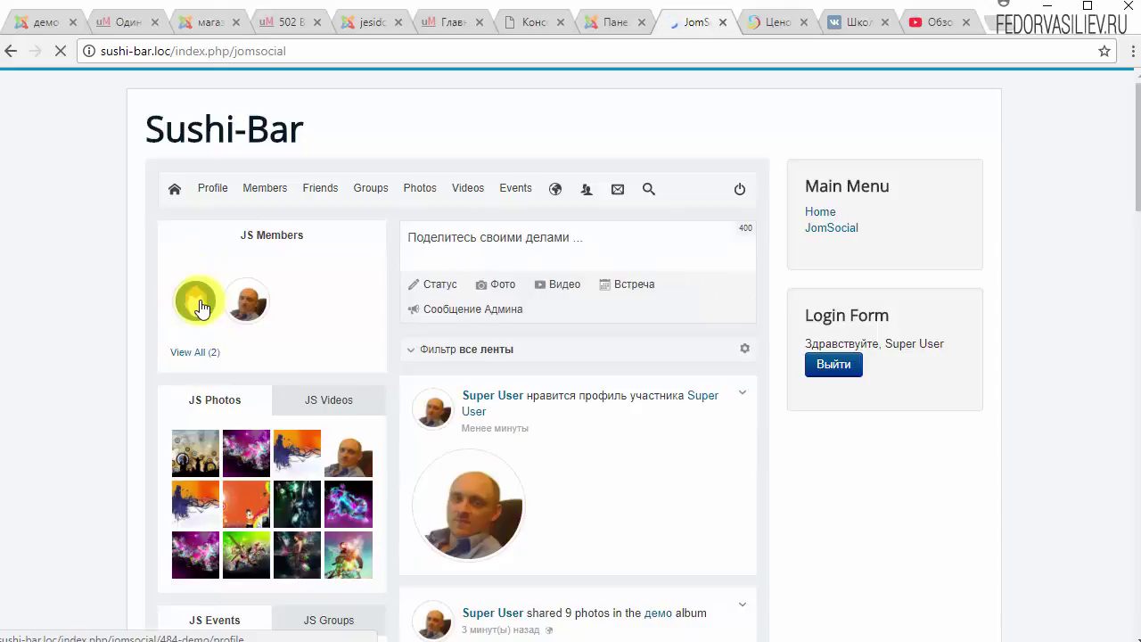
pyautogui.scroll(-3, 479, 399)
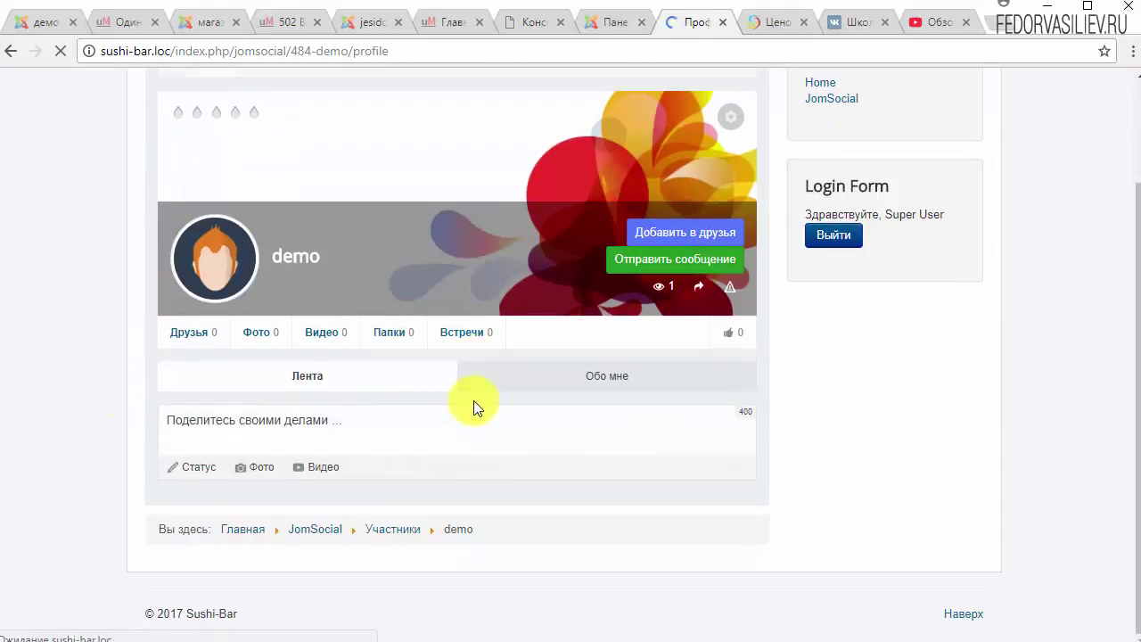
pyautogui.scroll(2, 474, 406)
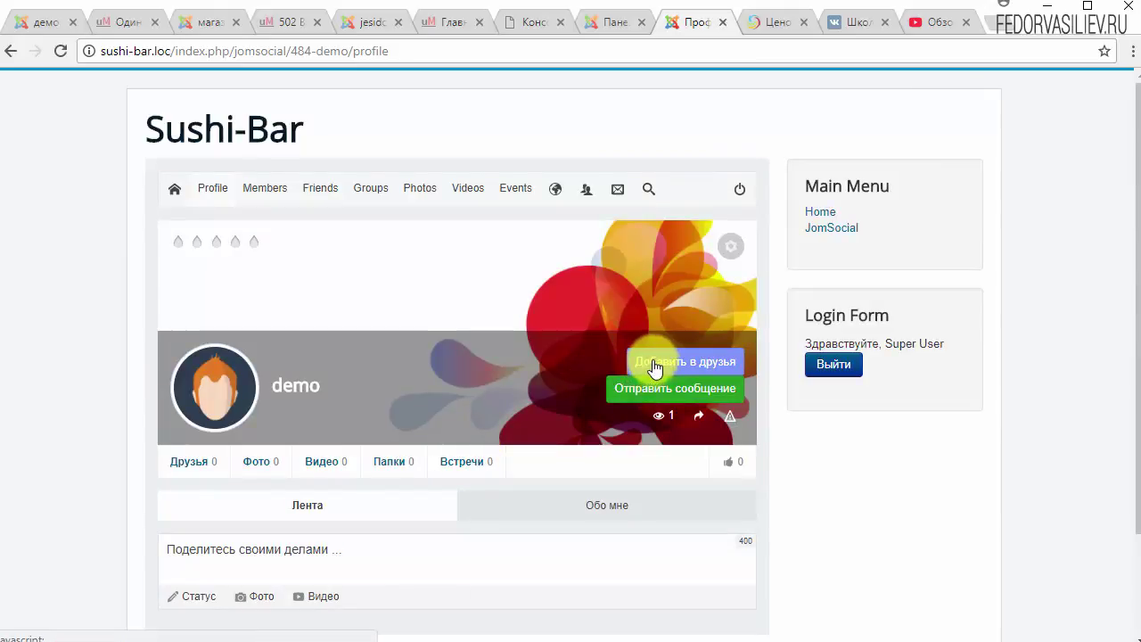
pyautogui.click(655, 367)
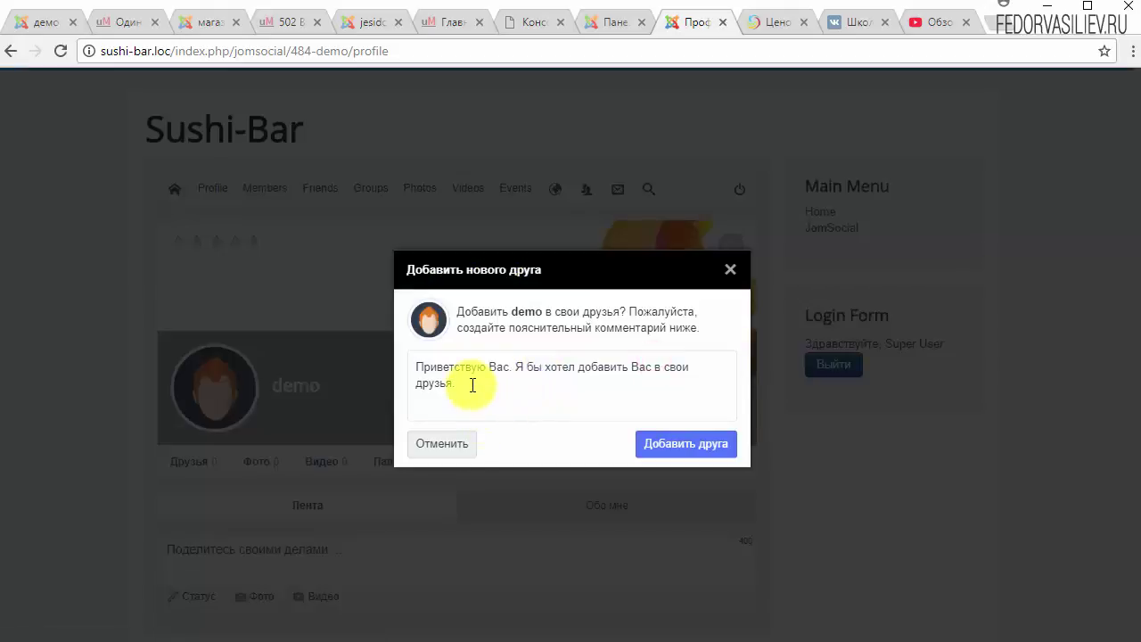
# Send demo the friend request with the default greeting note and close the confirmation.
pyautogui.moveTo(473, 384); pyautogui.dragTo(403, 381)
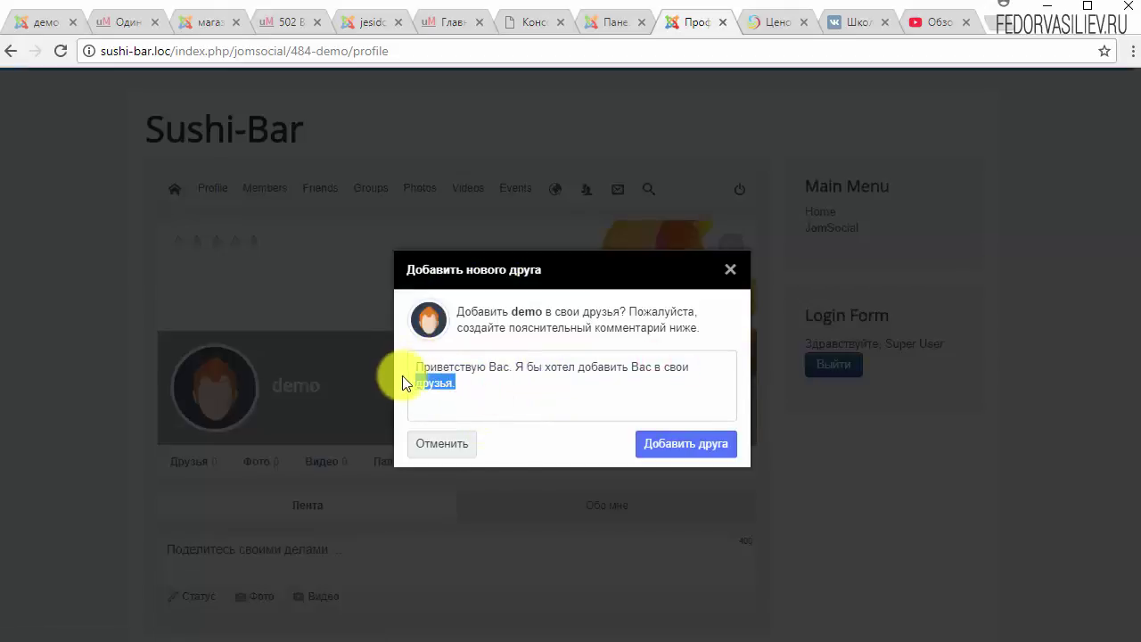
pyautogui.click(497, 385)
pyautogui.click(660, 446)
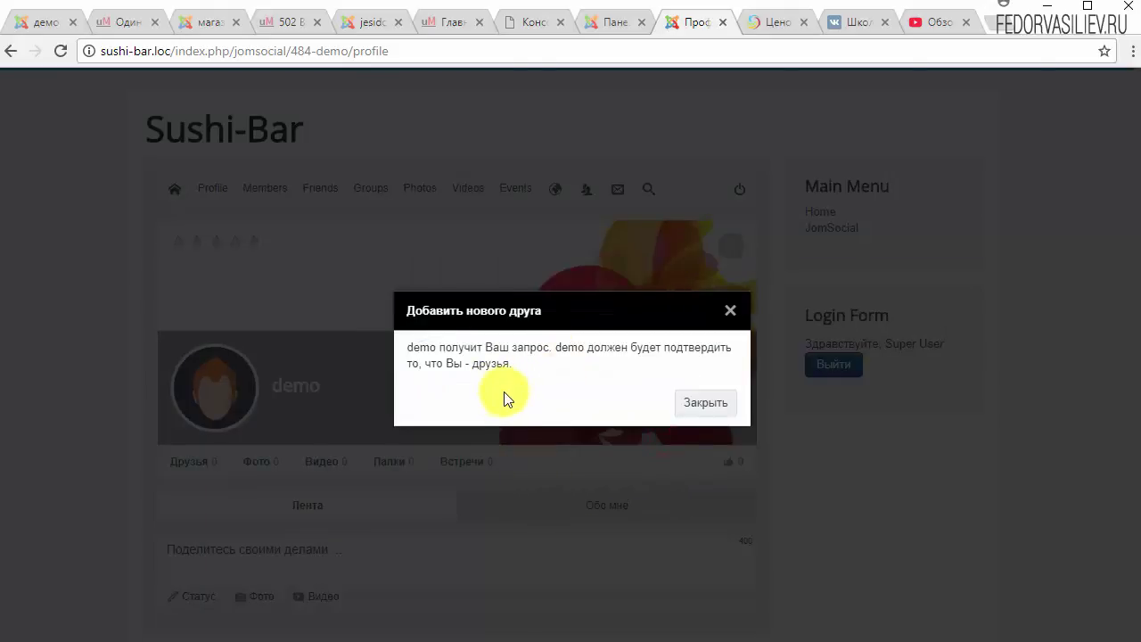
pyautogui.click(706, 405)
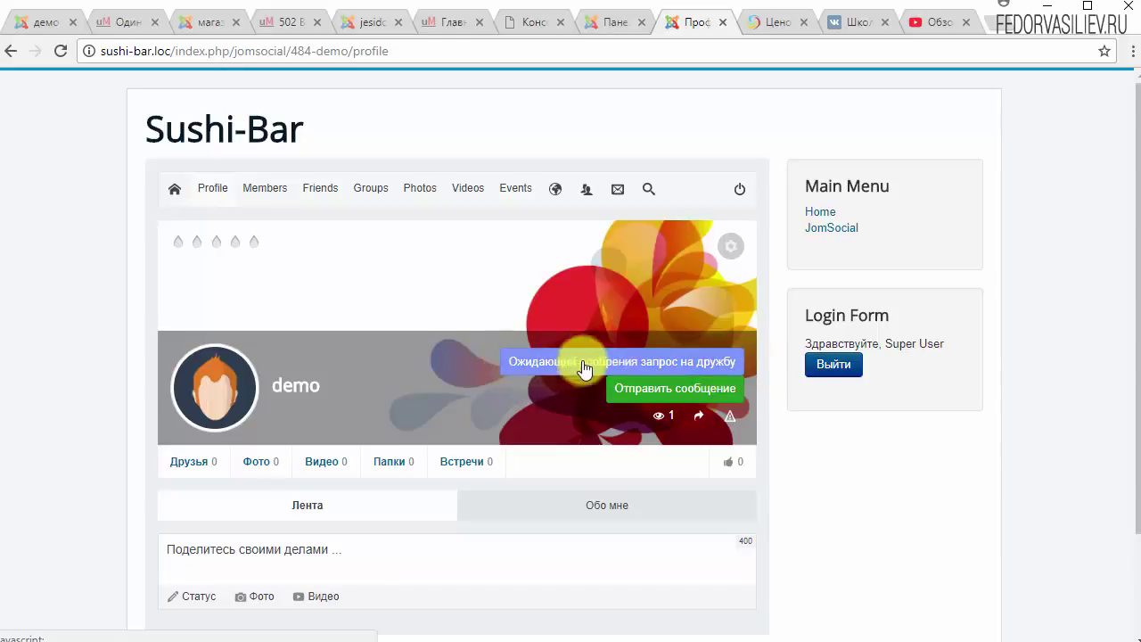
# Log out of Super User, sign in as demo with its password, and let Chrome save the login.
pyautogui.click(828, 375)
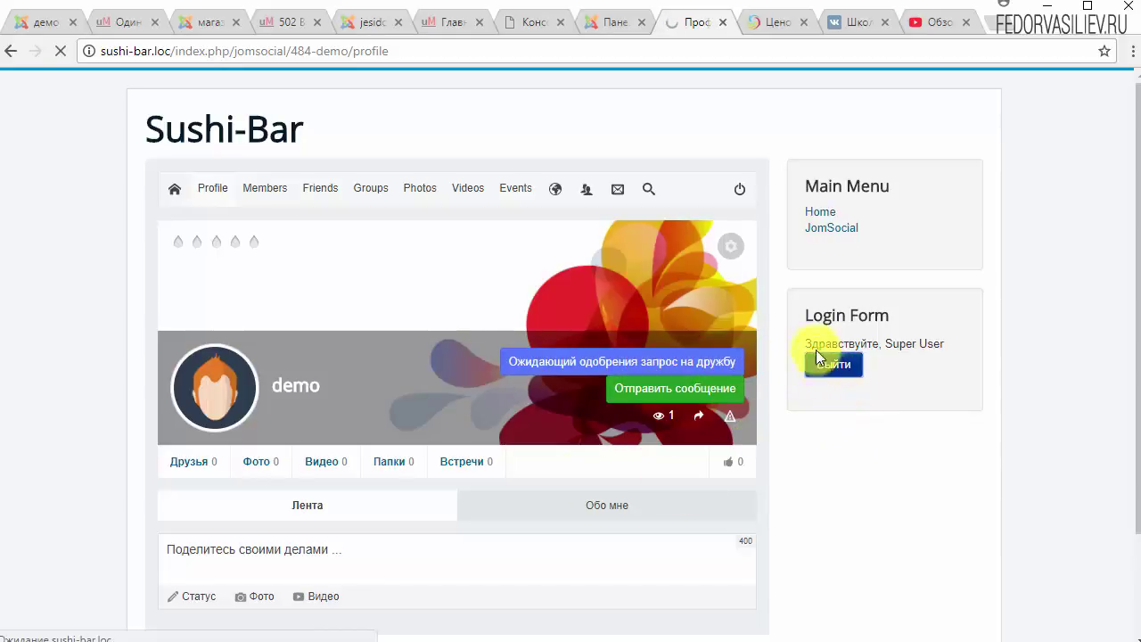
pyautogui.doubleClick(883, 348)
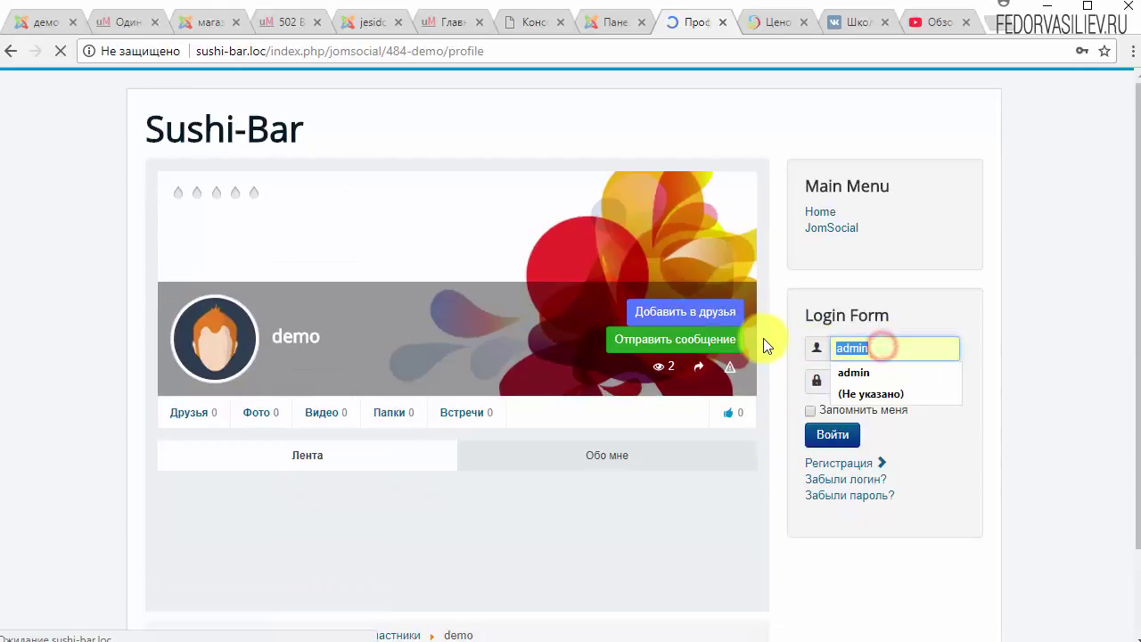
pyautogui.write('demo')
pyautogui.press('Tab')
pyautogui.write('123456')
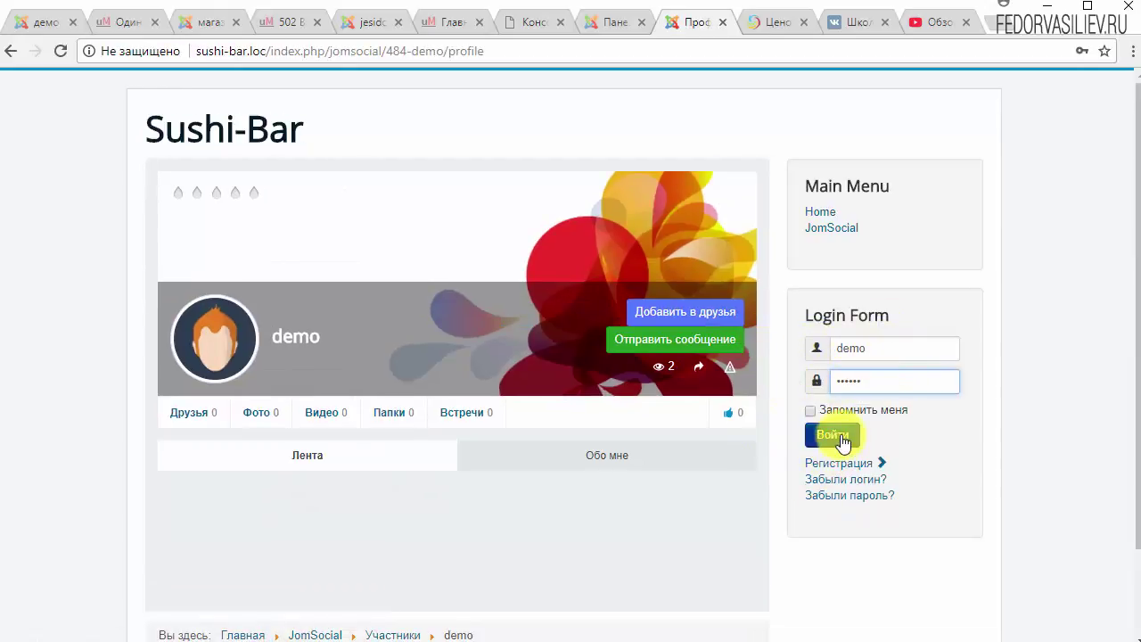
pyautogui.click(842, 439)
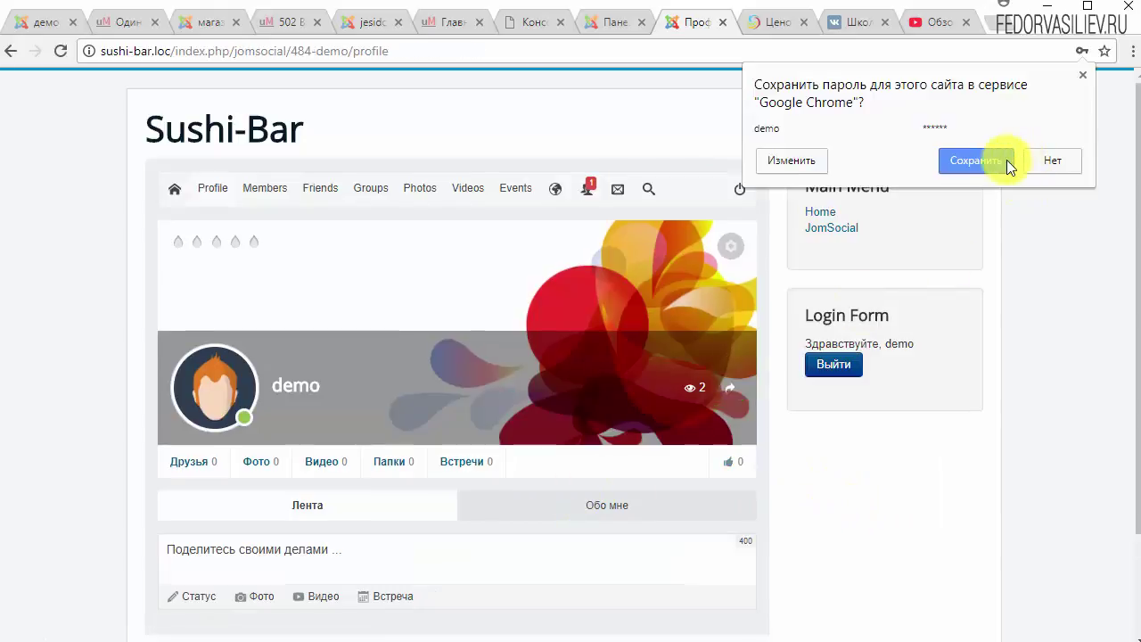
pyautogui.click(1007, 161)
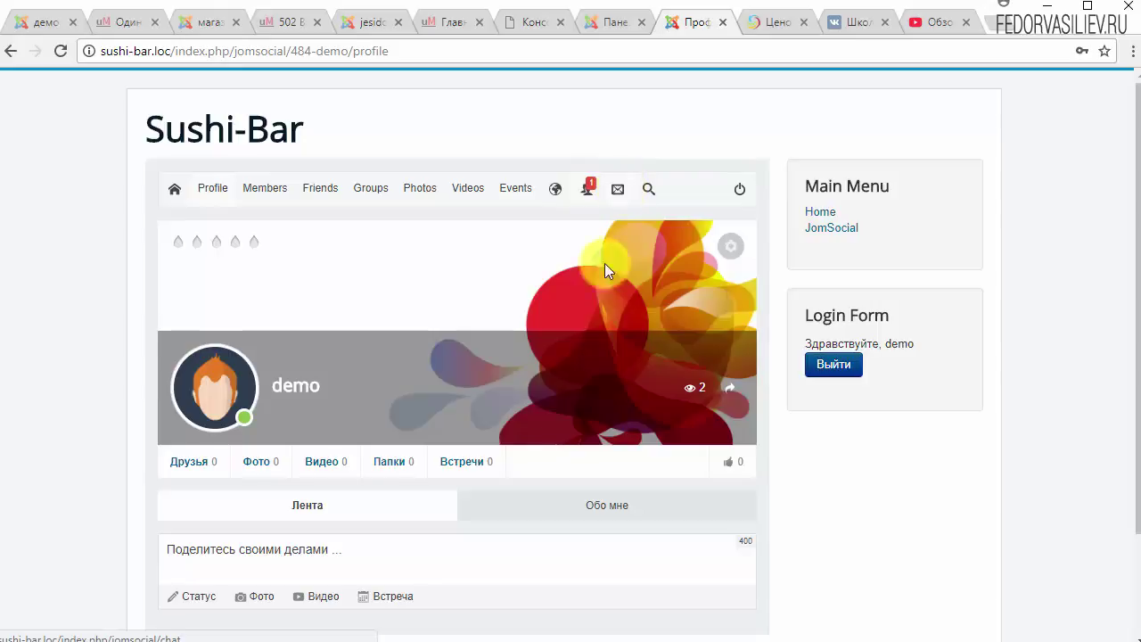
pyautogui.scroll(-2, 448, 415)
pyautogui.scroll(2, 445, 404)
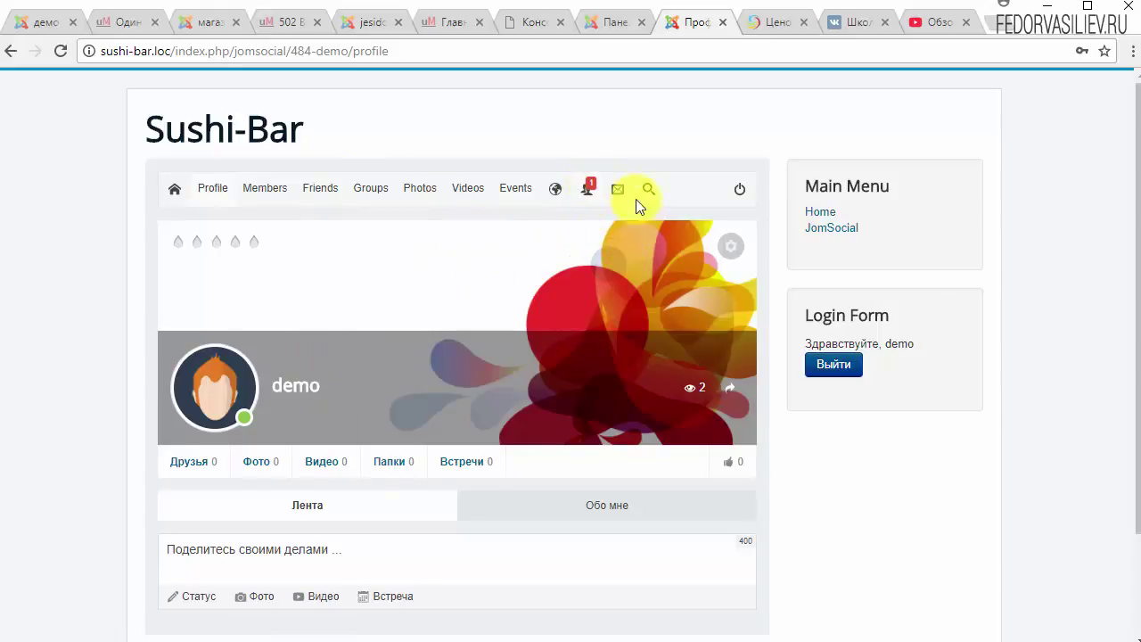
pyautogui.click(591, 188)
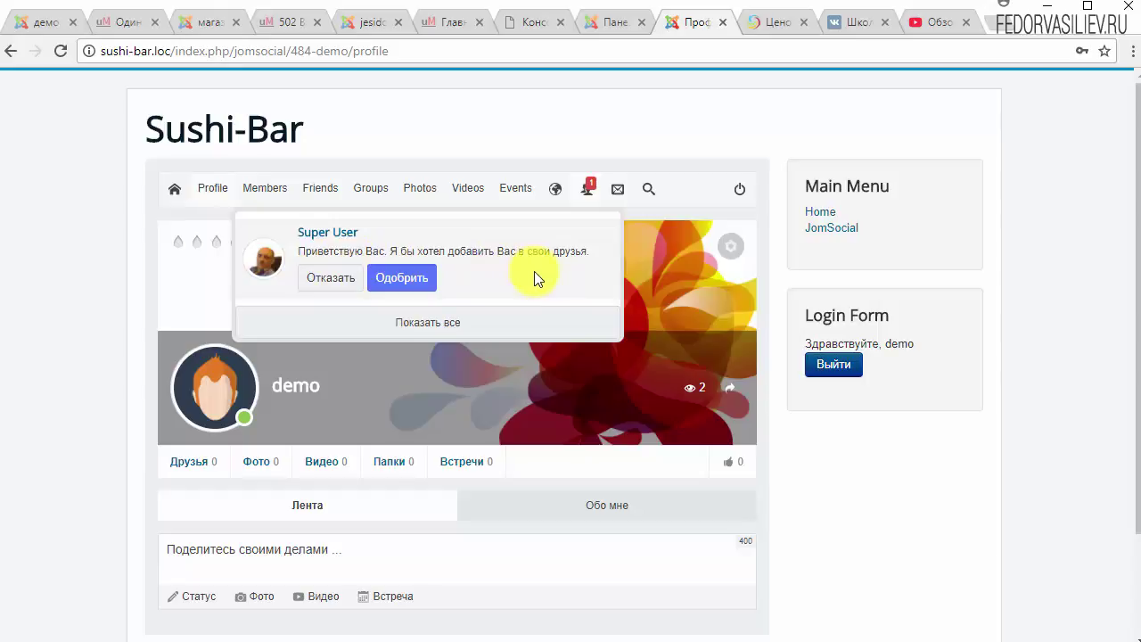
pyautogui.click(410, 323)
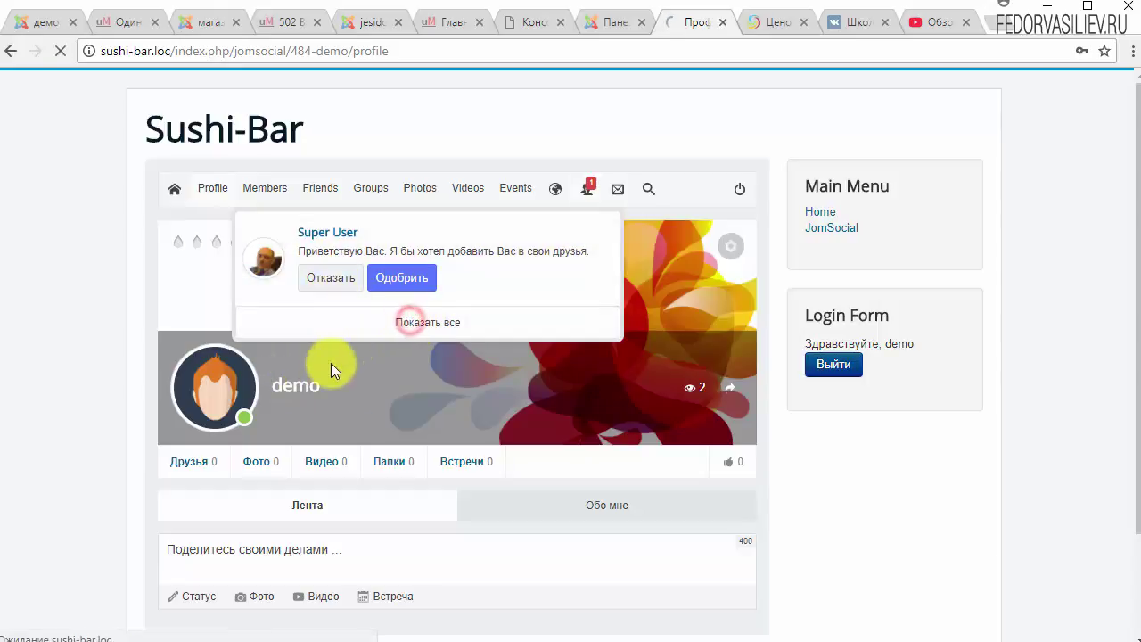
pyautogui.scroll(-1, 504, 290)
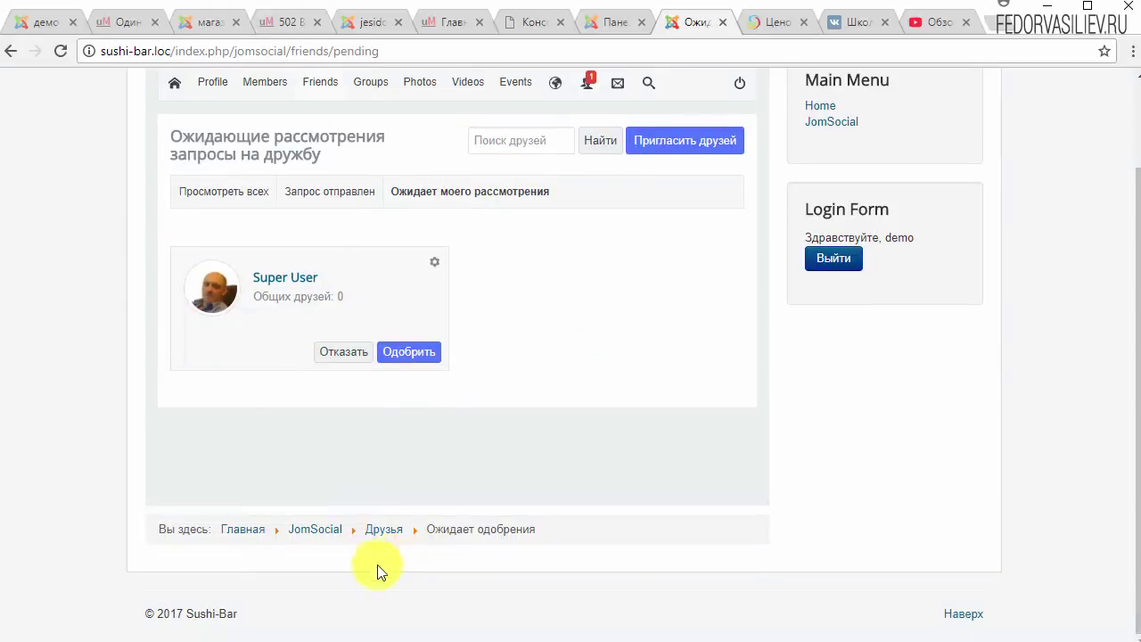
pyautogui.scroll(1, 437, 469)
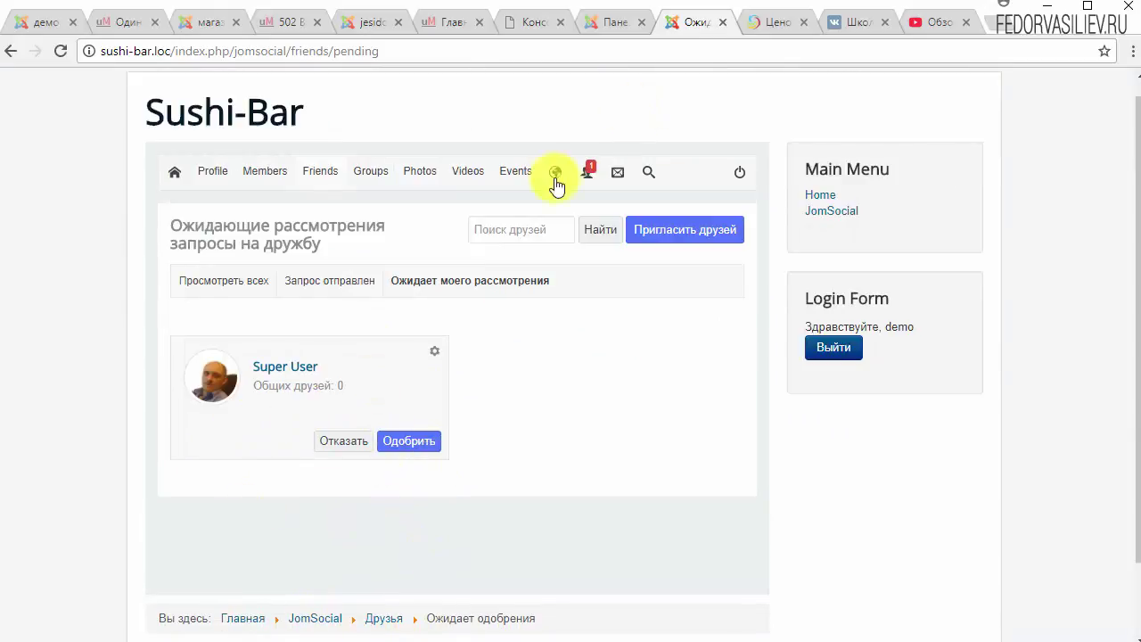
pyautogui.click(409, 443)
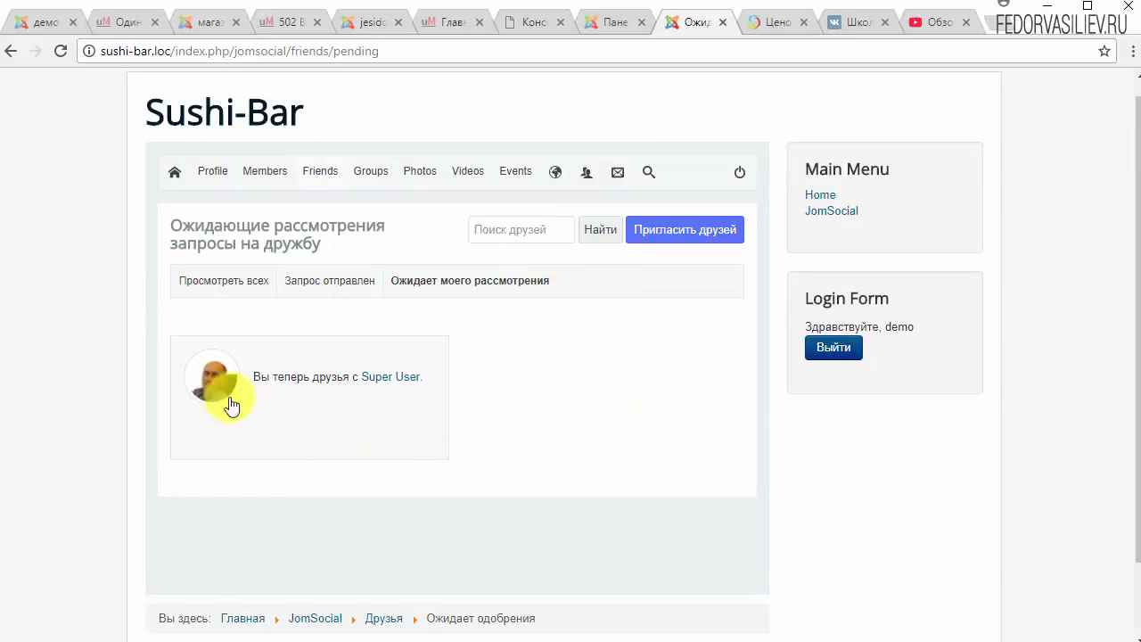
pyautogui.click(210, 379)
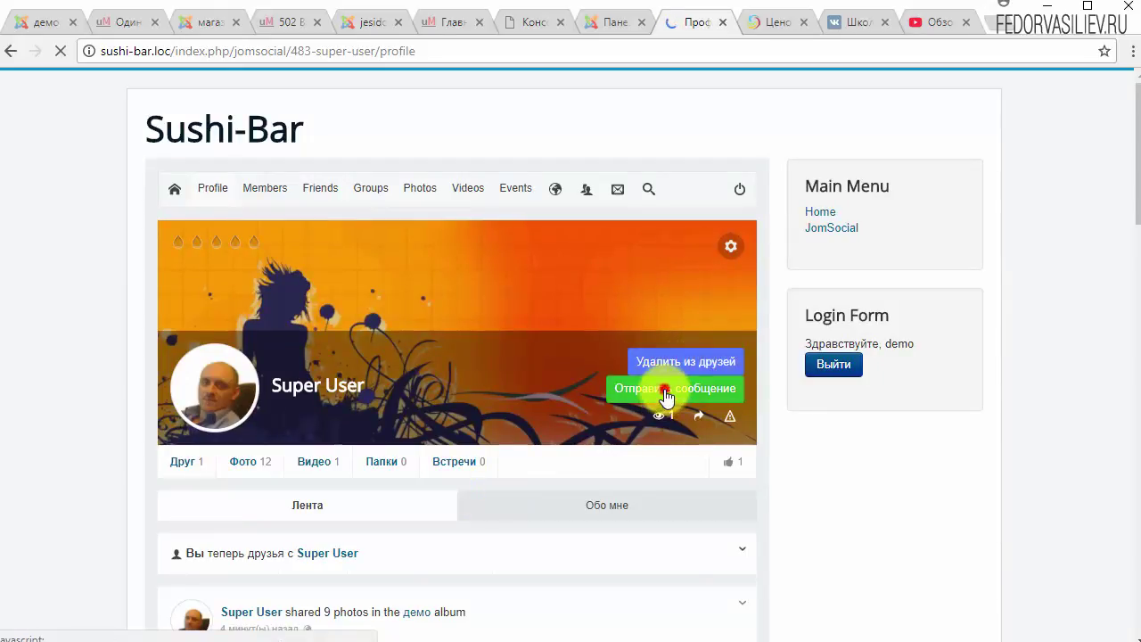
# Send Super User a private message reading 'fggfg'.
pyautogui.click(669, 390)
pyautogui.click(503, 384)
pyautogui.write('fggfgfggfgfgfg')
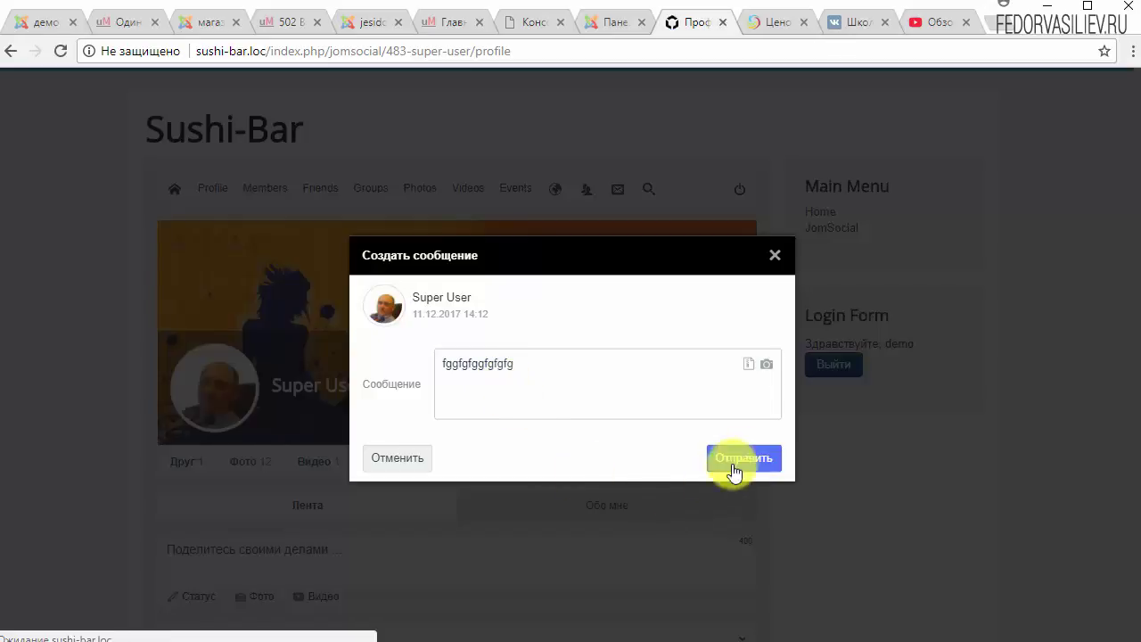
pyautogui.click(737, 459)
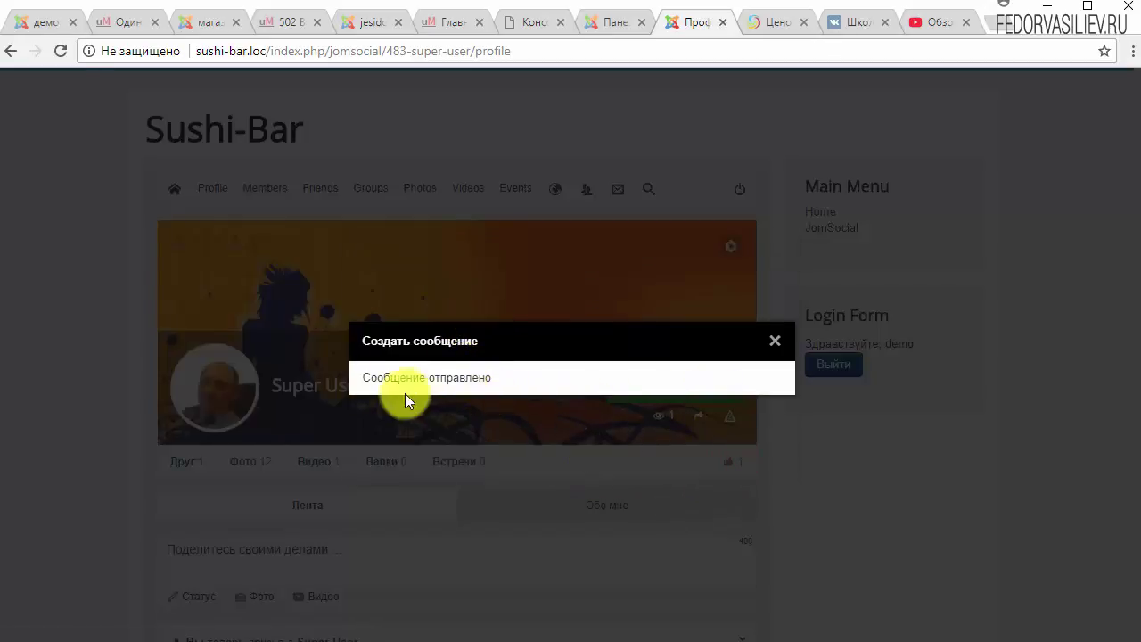
pyautogui.click(773, 339)
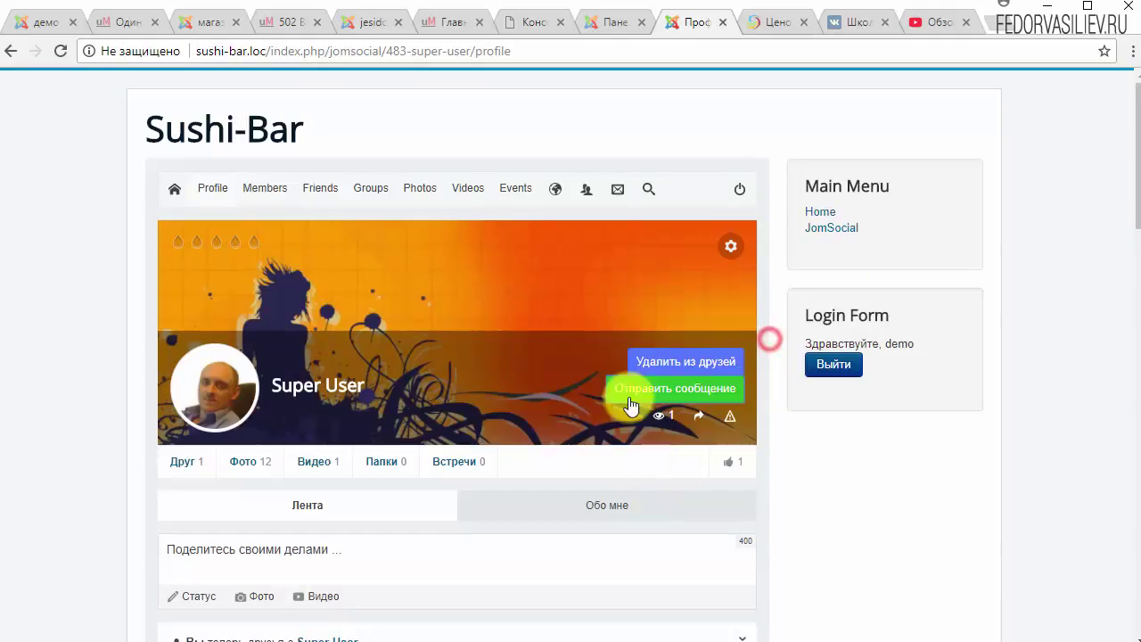
# Send Super User a second message with the BONUS png image attached.
pyautogui.click(629, 390)
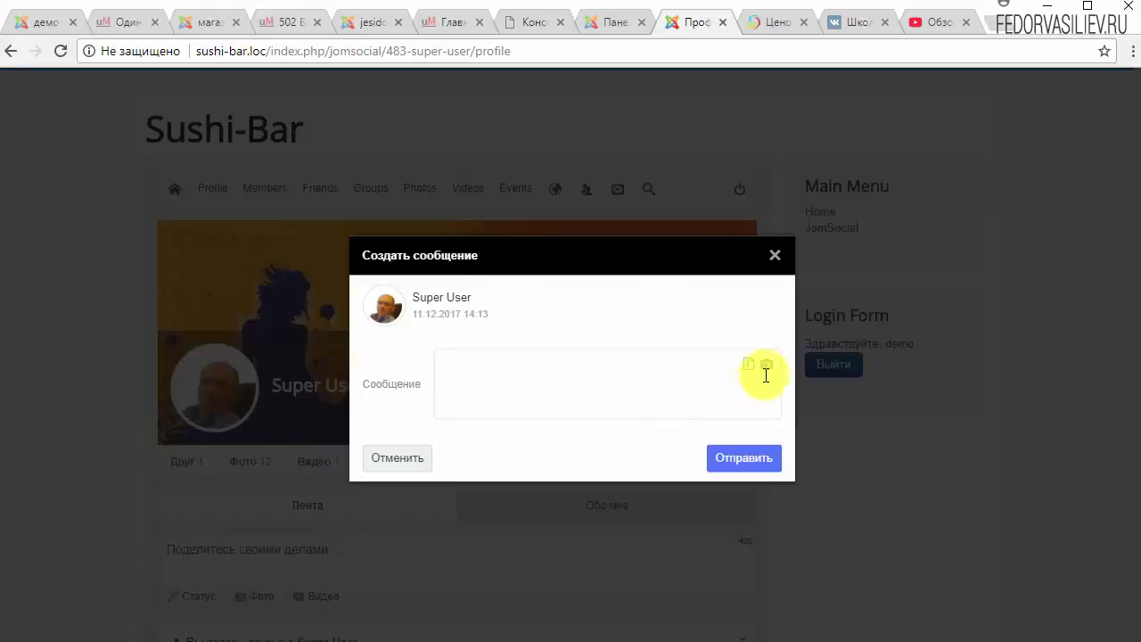
pyautogui.click(767, 365)
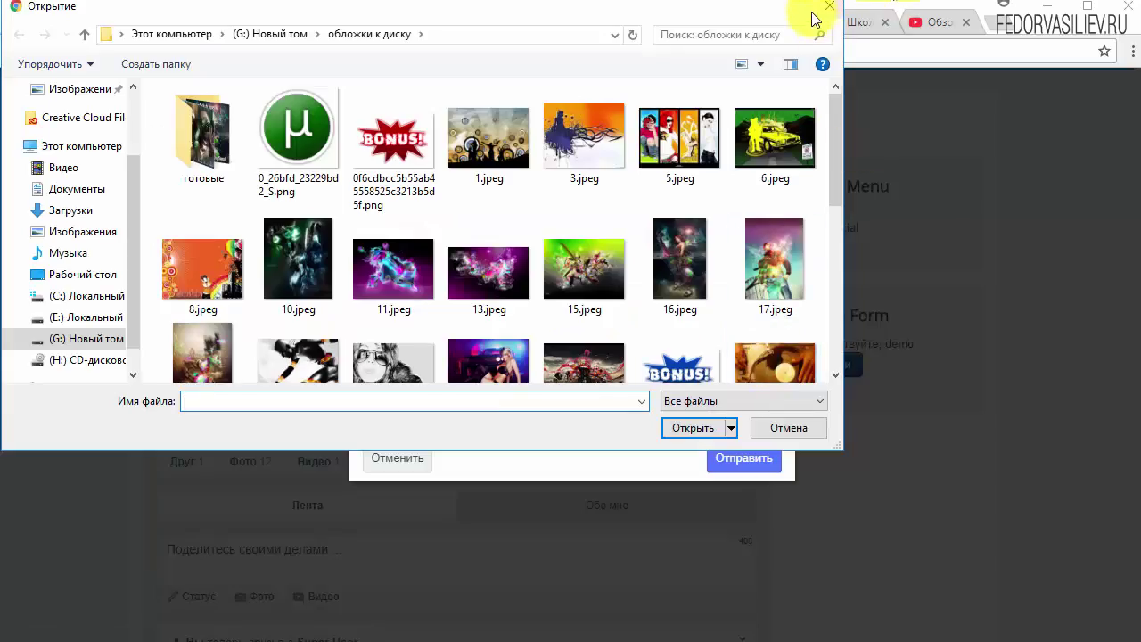
pyautogui.click(426, 203)
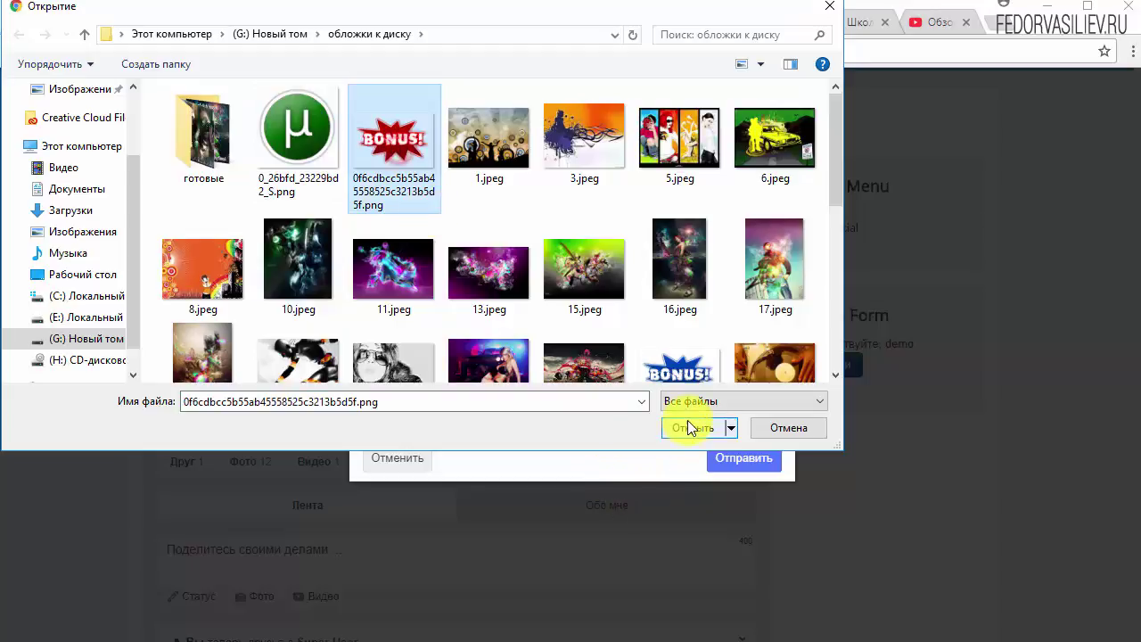
pyautogui.click(692, 427)
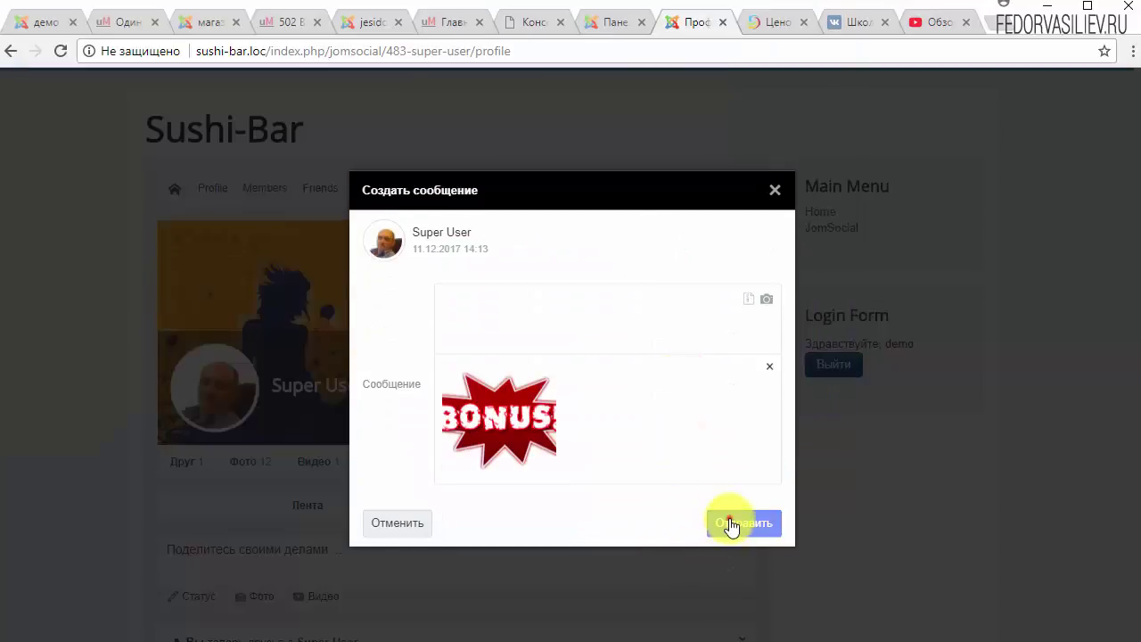
pyautogui.click(729, 520)
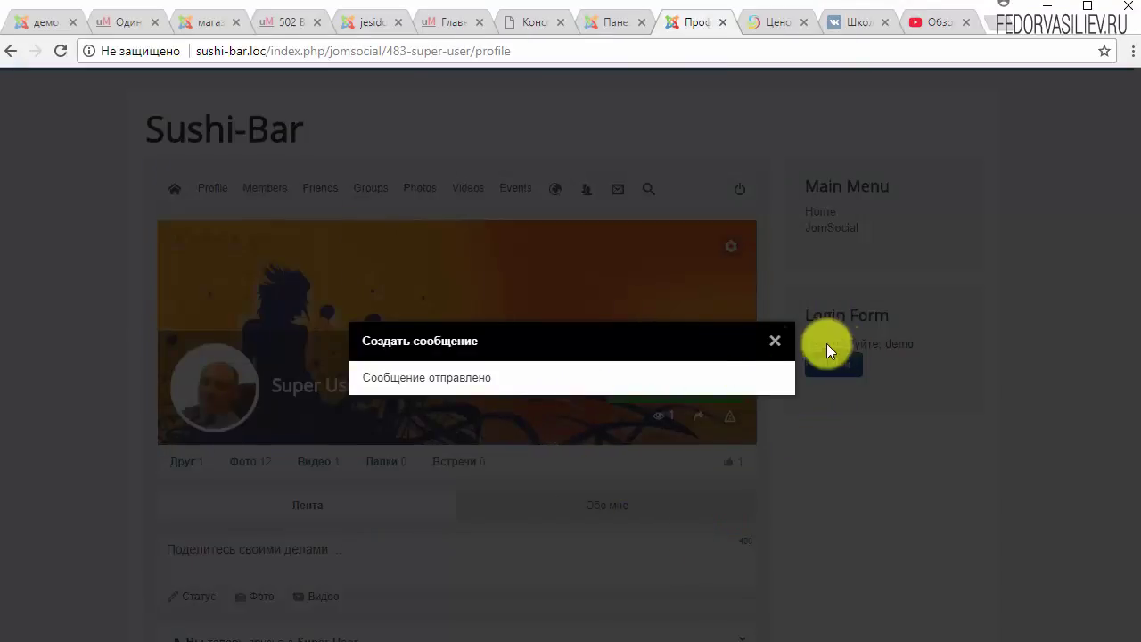
pyautogui.click(774, 340)
pyautogui.click(649, 189)
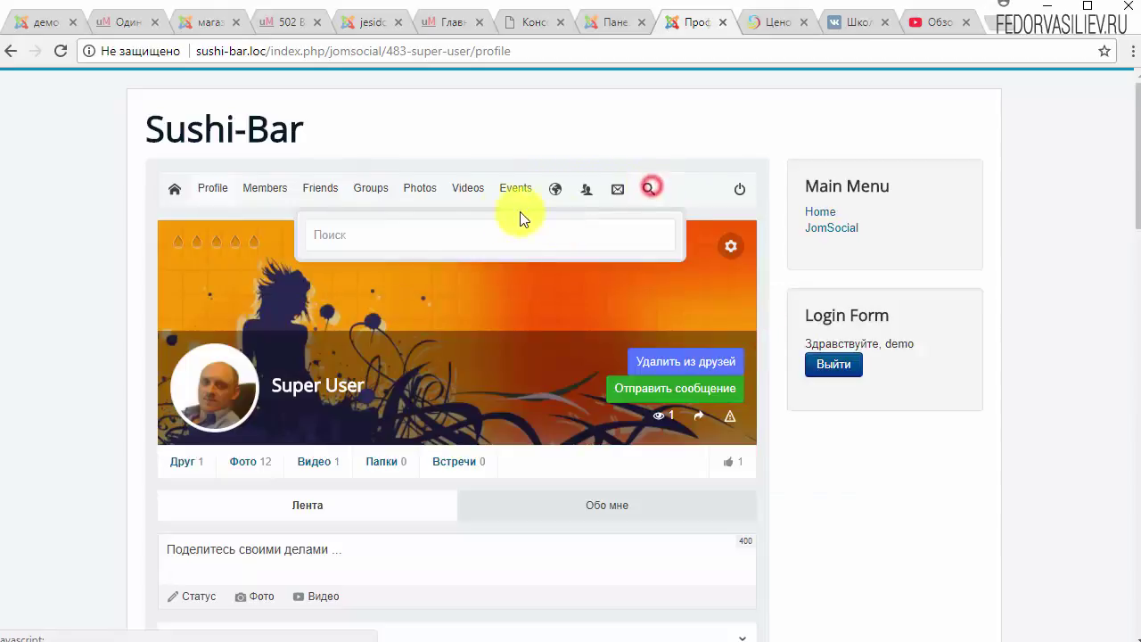
# Close the search box, log out of demo, and sign in as Super User via the saved login.
pyautogui.click(399, 239)
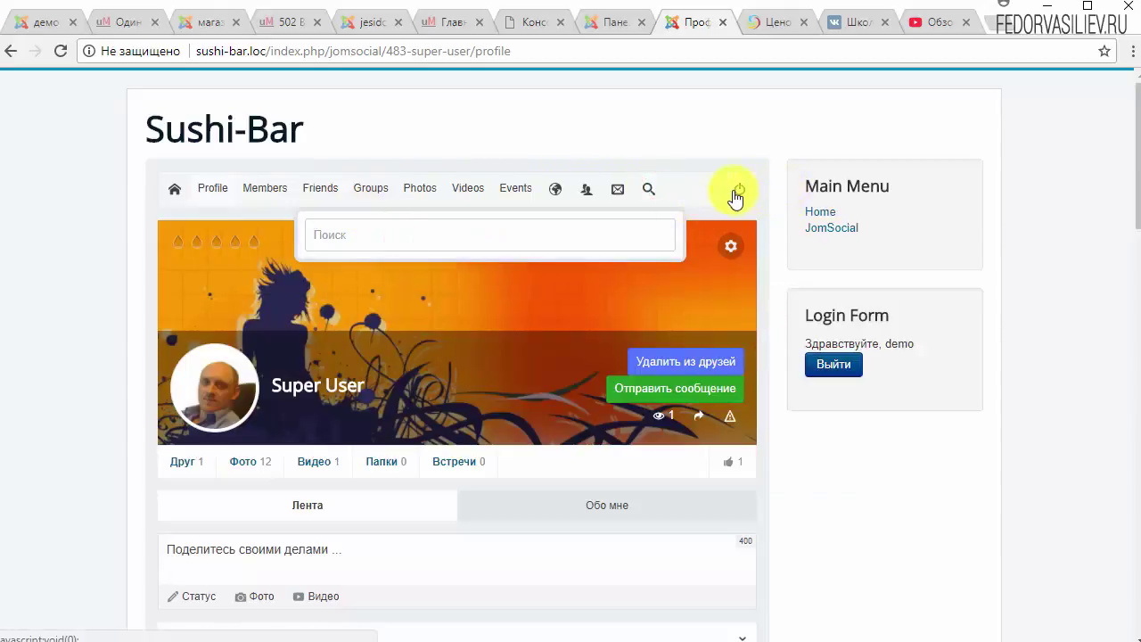
pyautogui.click(924, 499)
pyautogui.click(739, 189)
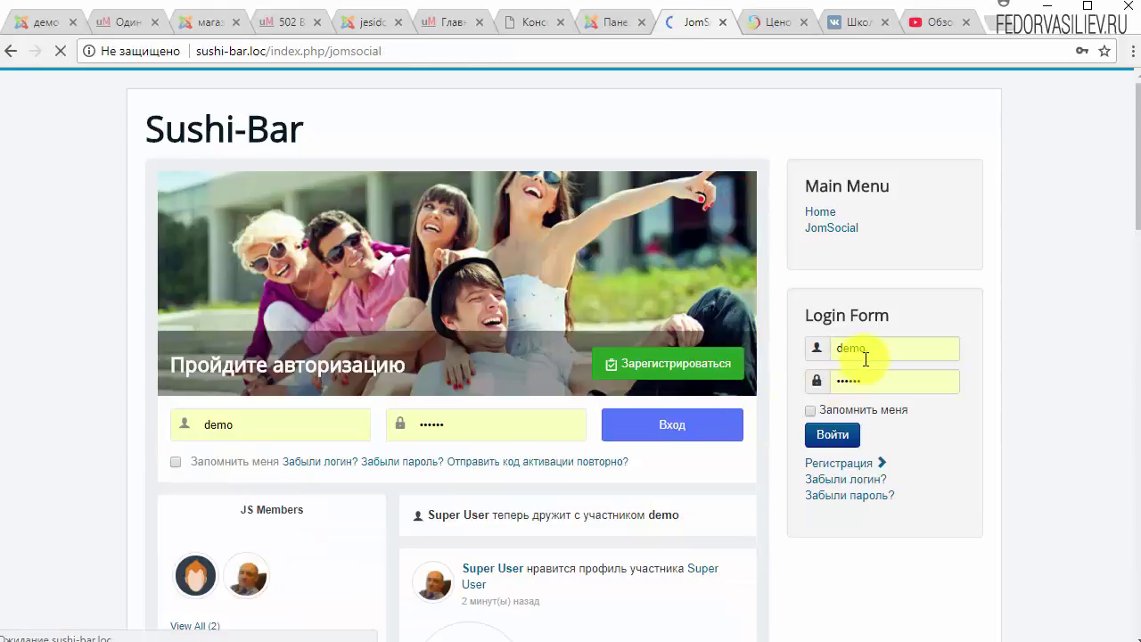
pyautogui.click(867, 355)
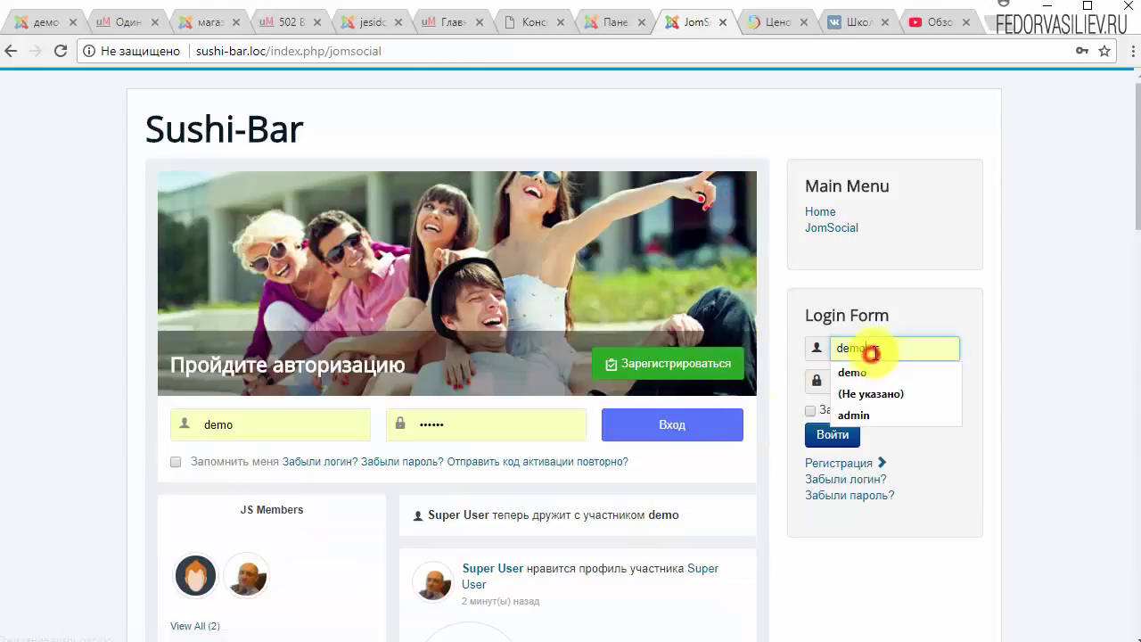
pyautogui.click(862, 417)
pyautogui.click(820, 435)
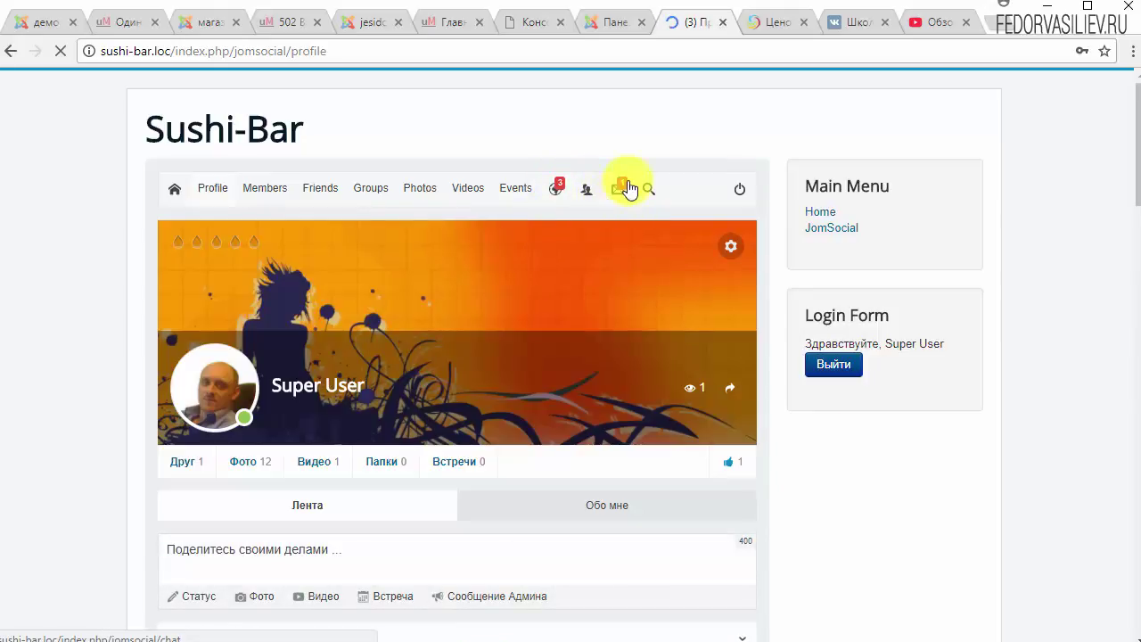
# Review all notifications, then open the private conversation with demo from the messages list.
pyautogui.click(555, 188)
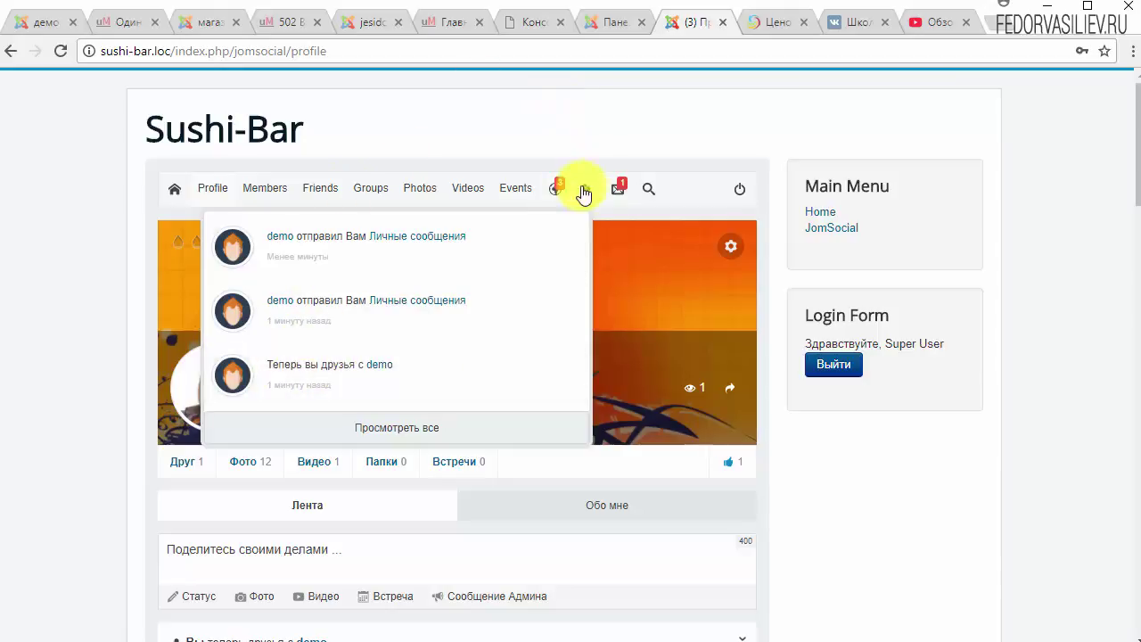
pyautogui.click(368, 425)
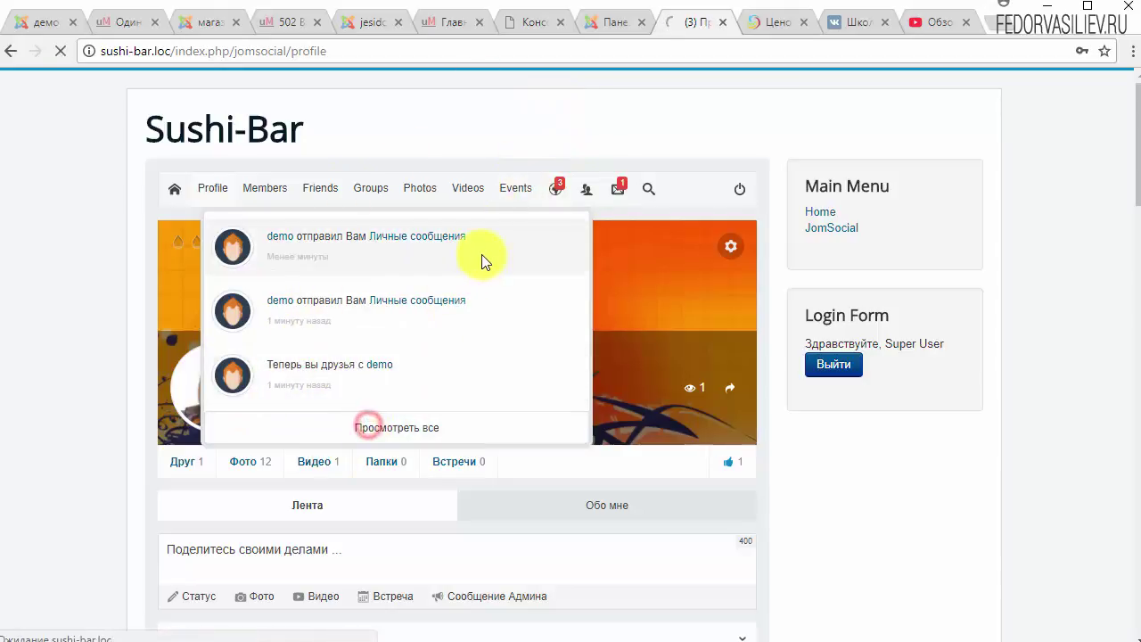
pyautogui.scroll(-3, 326, 442)
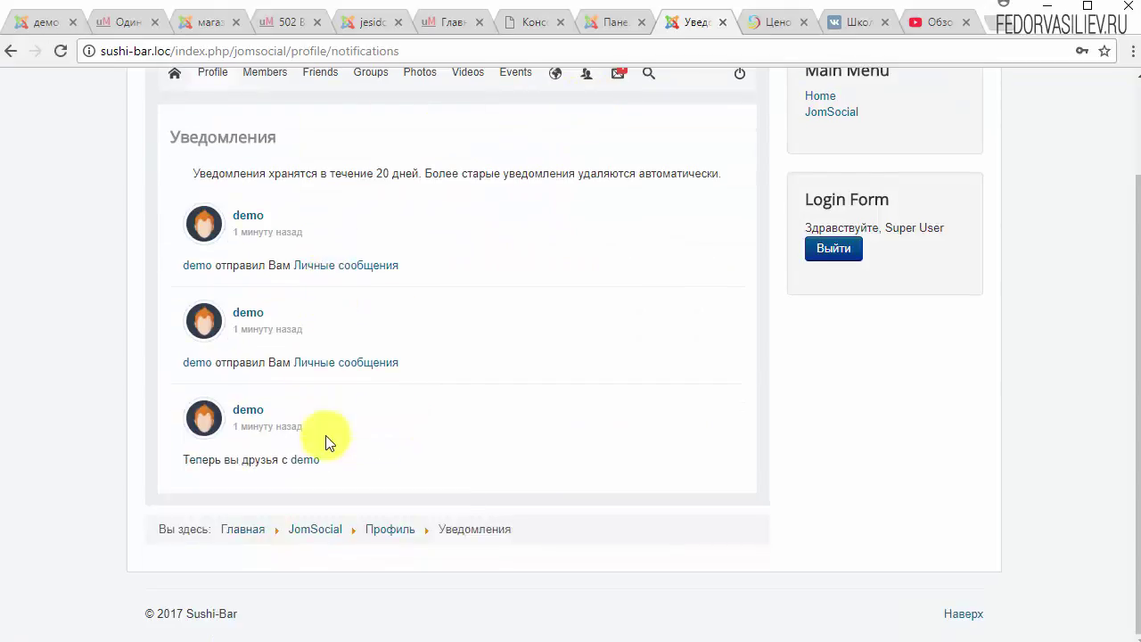
pyautogui.scroll(3, 326, 441)
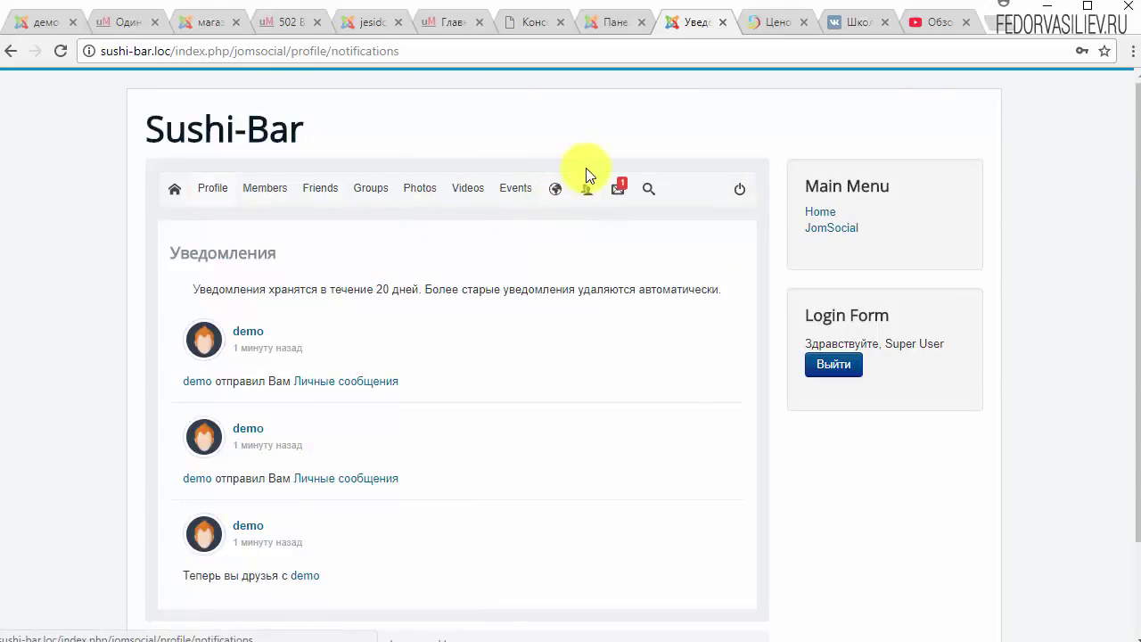
pyautogui.click(620, 191)
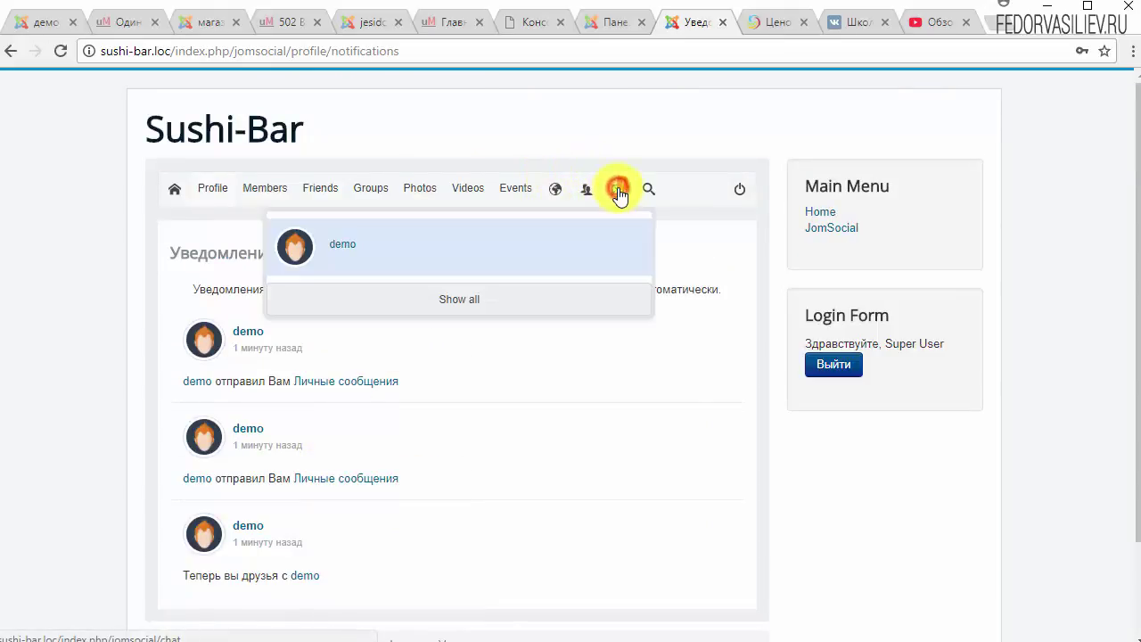
pyautogui.click(374, 241)
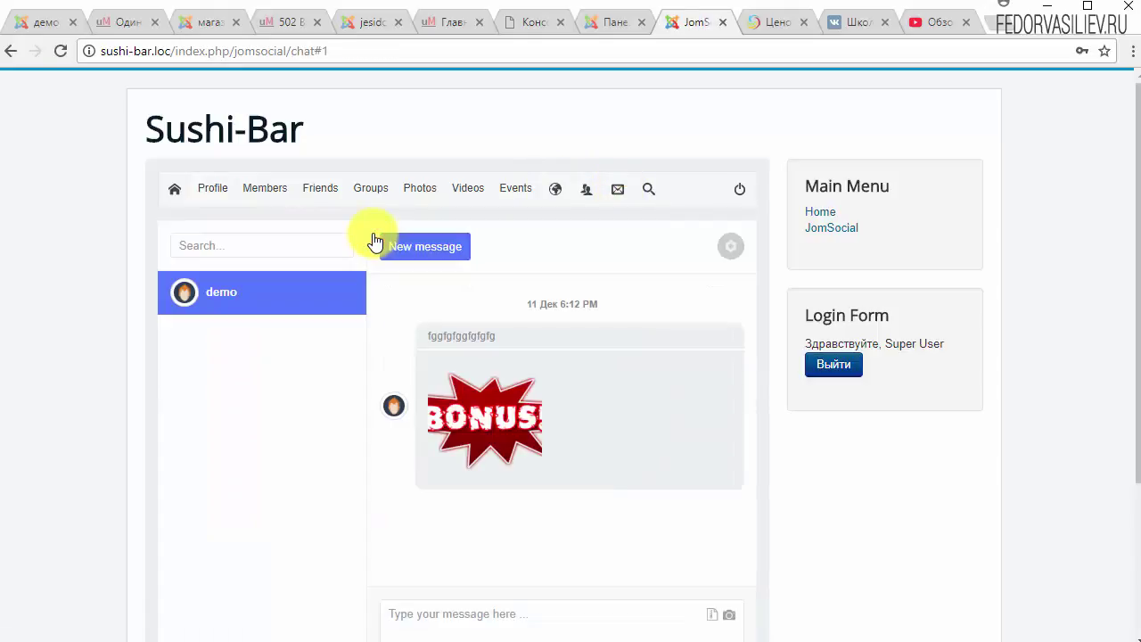
# View the BONUS image full-size, return to the demo chat, and type the reply 'tytyty'.
pyautogui.moveTo(492, 335); pyautogui.dragTo(463, 357)
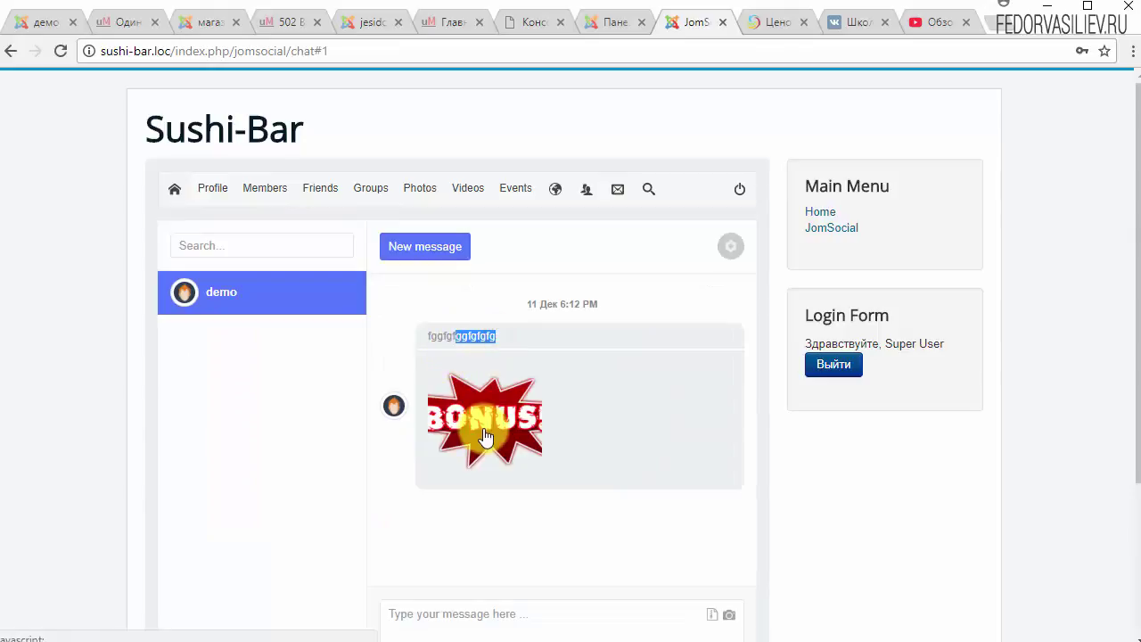
pyautogui.click(484, 428)
pyautogui.click(924, 127)
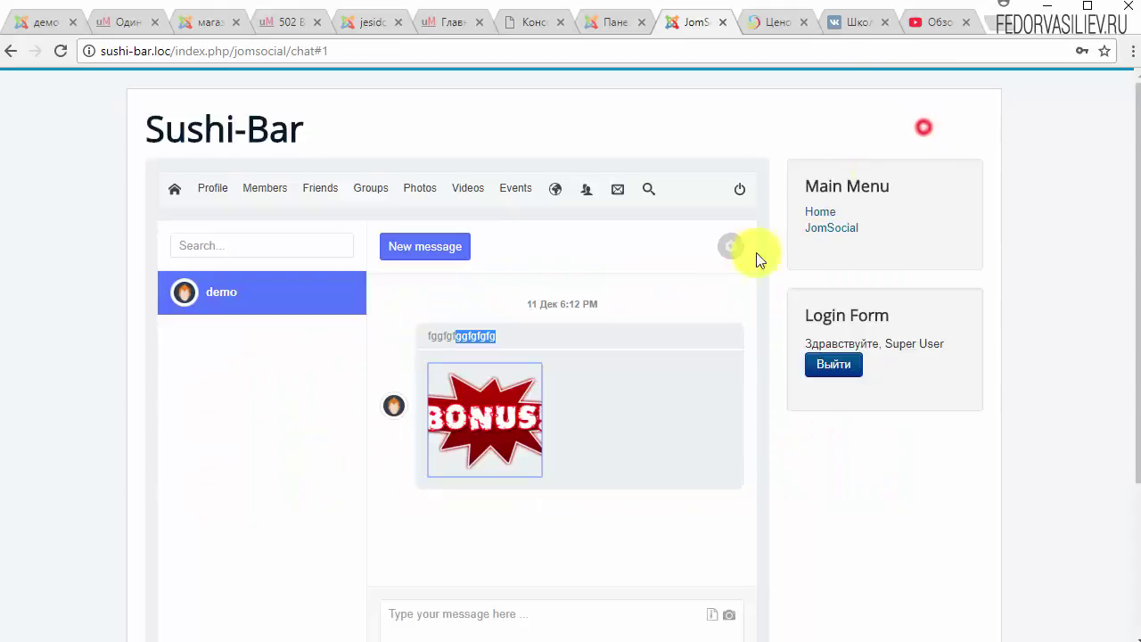
pyautogui.click(410, 249)
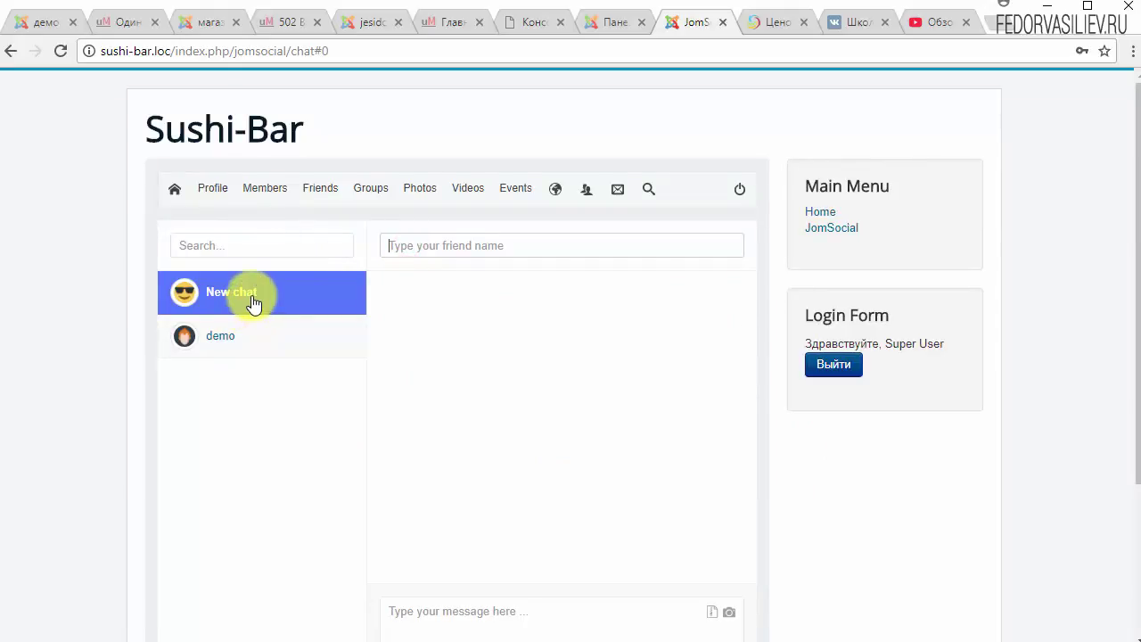
pyautogui.click(230, 337)
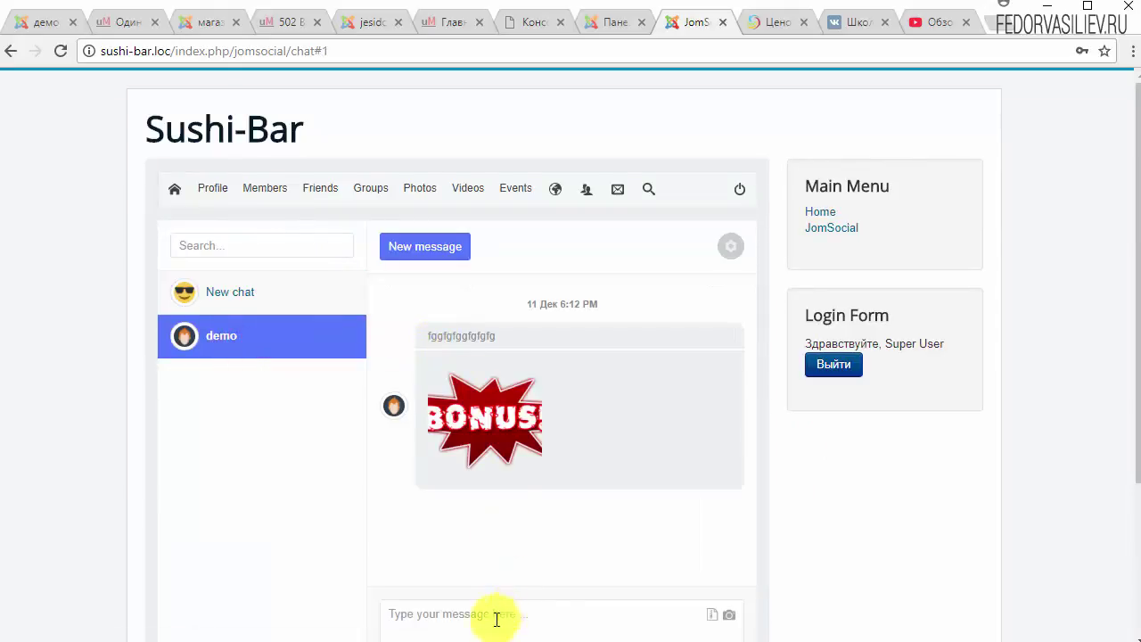
pyautogui.click(497, 619)
pyautogui.write('tytyty')
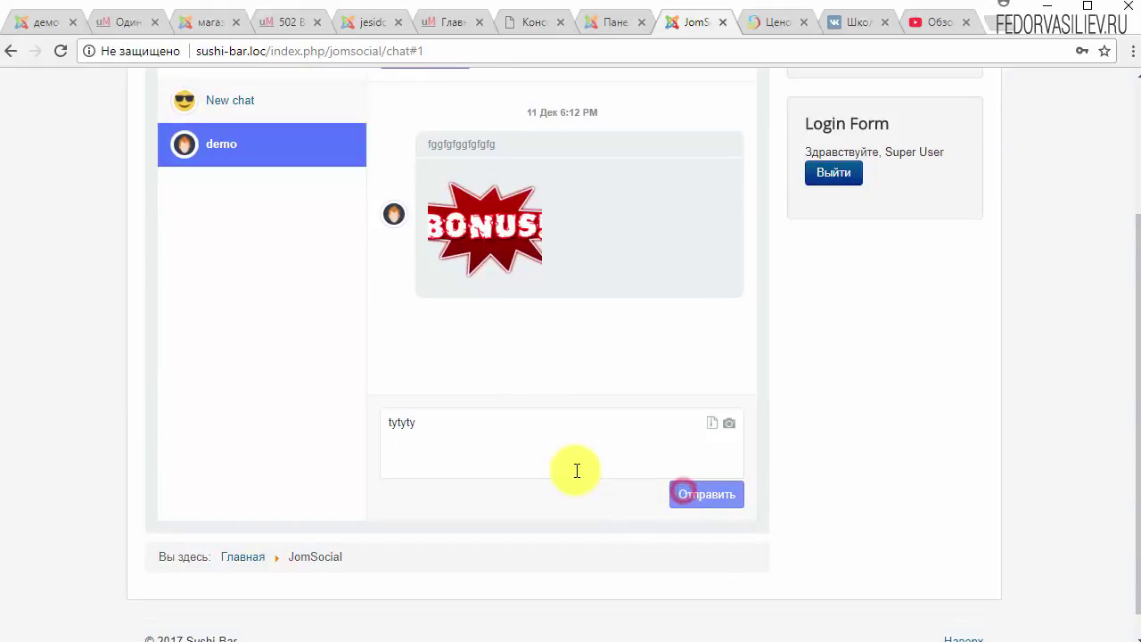
pyautogui.scroll(-1, 805, 457)
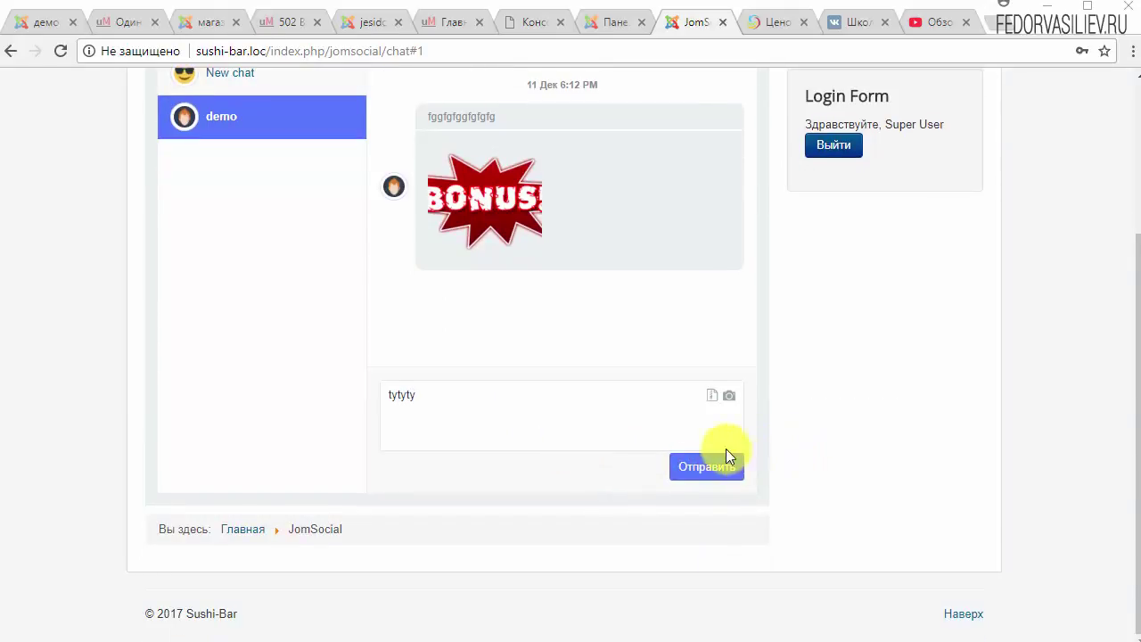
pyautogui.scroll(1, 723, 454)
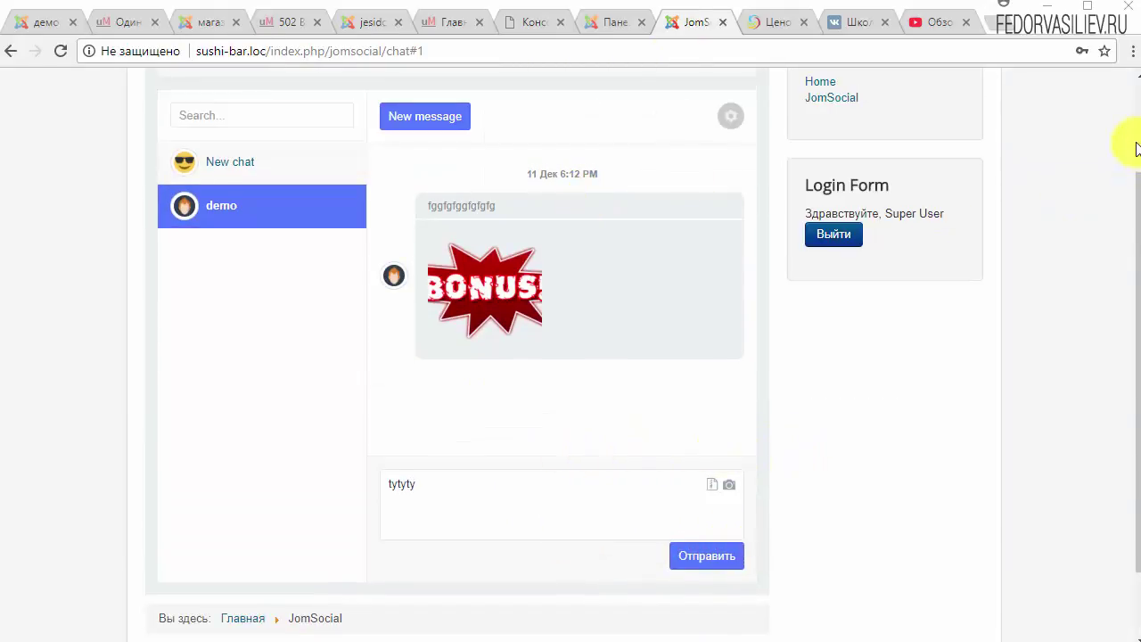
pyautogui.scroll(2, 1128, 140)
pyautogui.moveTo(205, 200)
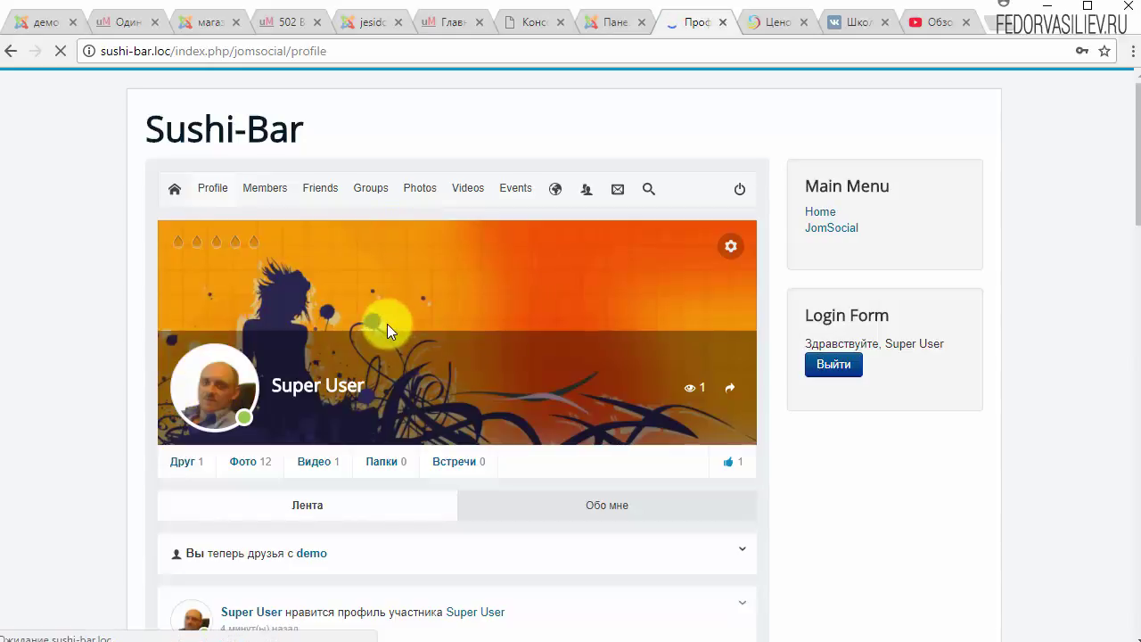
pyautogui.scroll(-3, 587, 321)
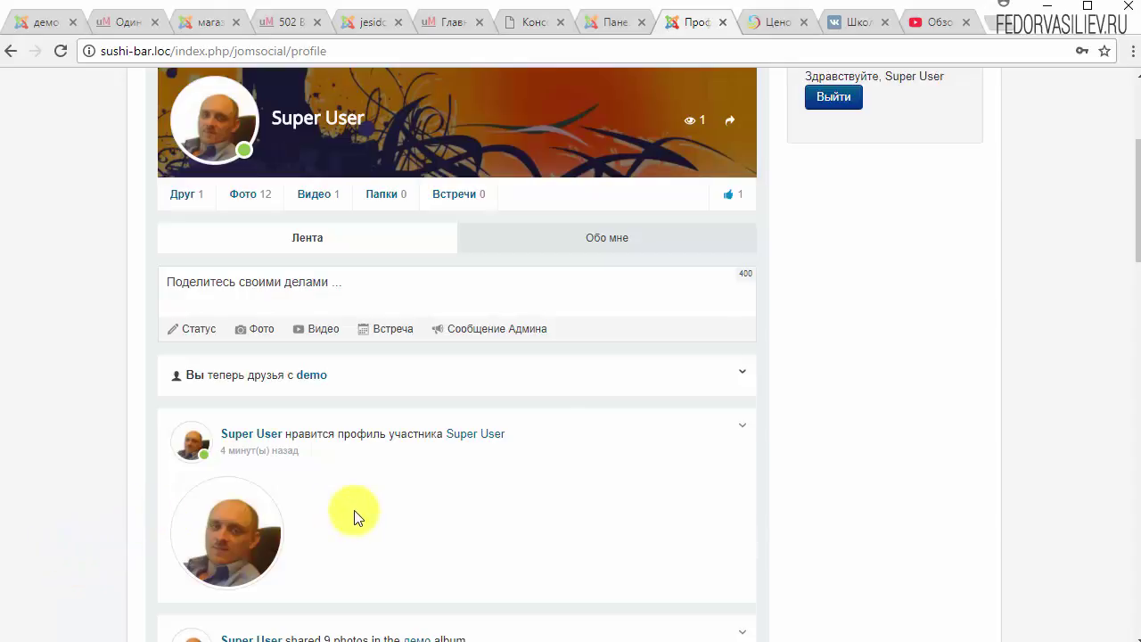
pyautogui.scroll(3, 178, 512)
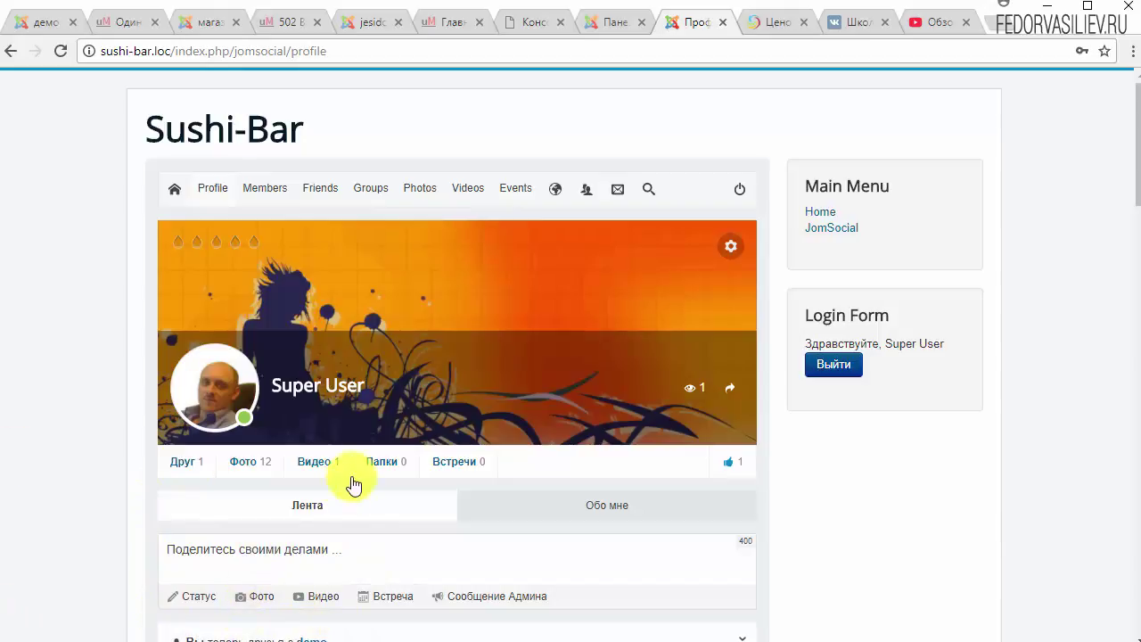
# Switch to the admin dashboard tab and toggle the Likes line off and on in the activity chart.
pyautogui.click(595, 25)
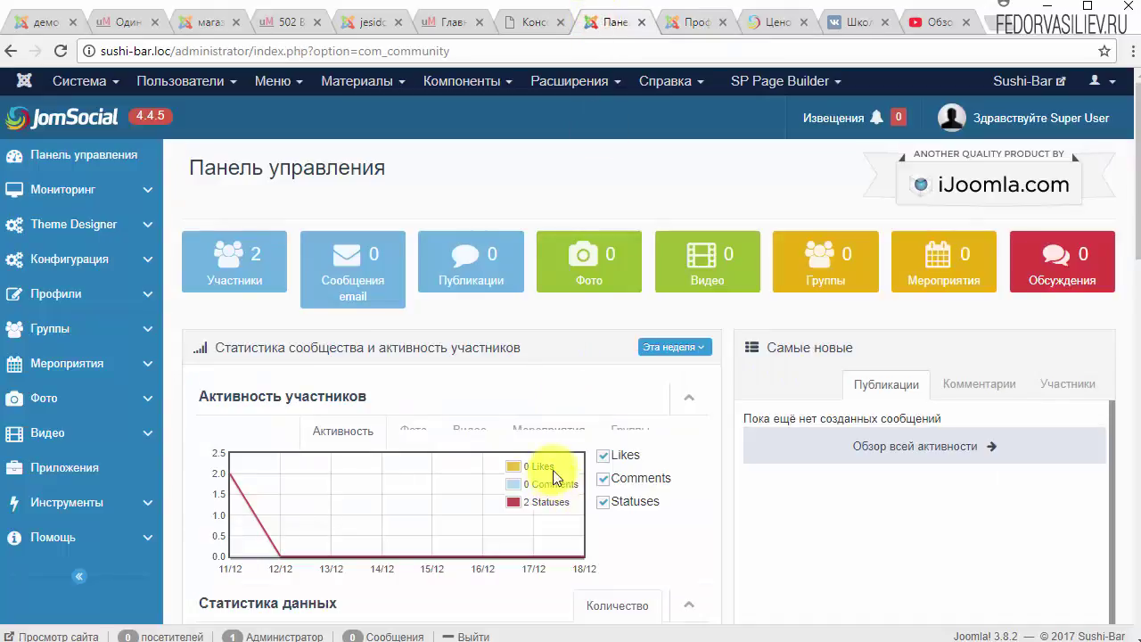
pyautogui.scroll(-2, 268, 375)
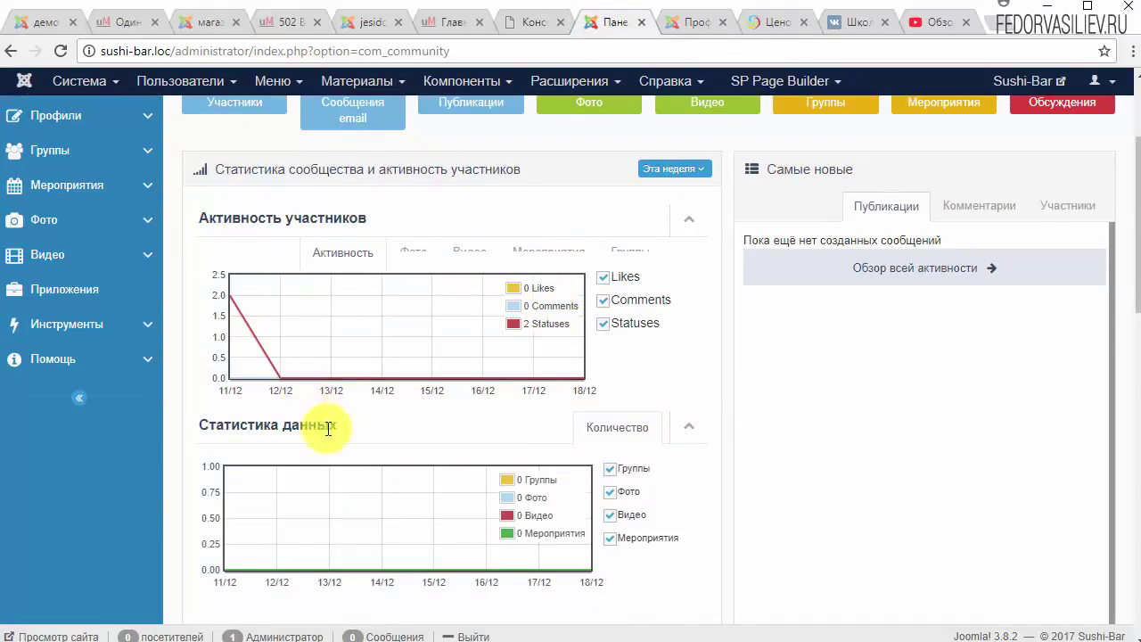
pyautogui.click(605, 279)
pyautogui.click(605, 279)
pyautogui.scroll(-2, 454, 357)
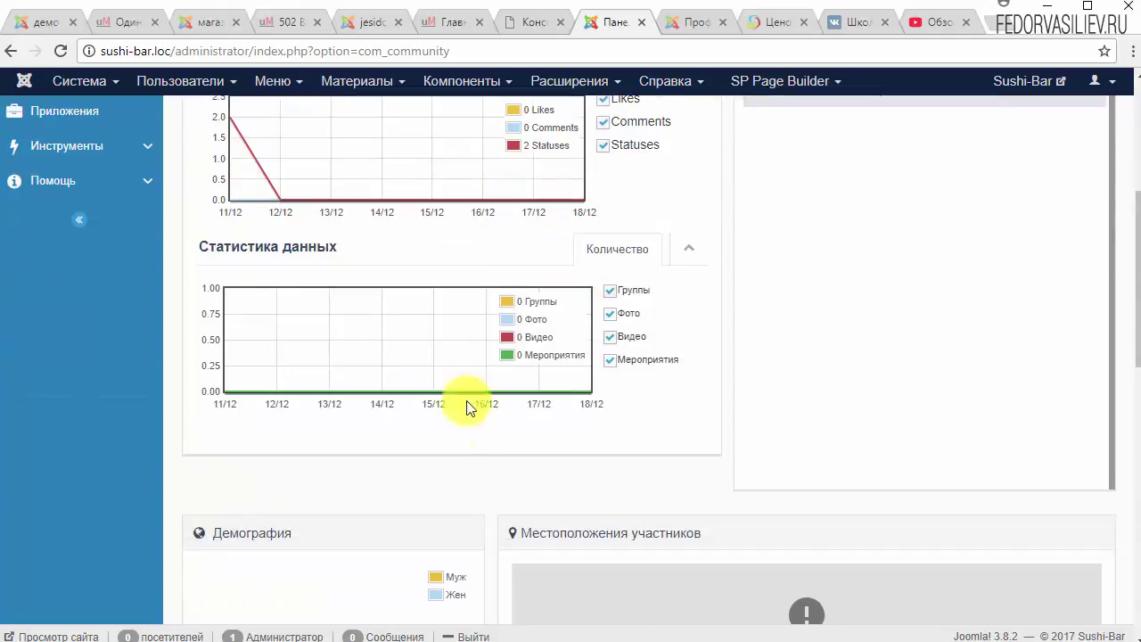
pyautogui.scroll(4, 446, 397)
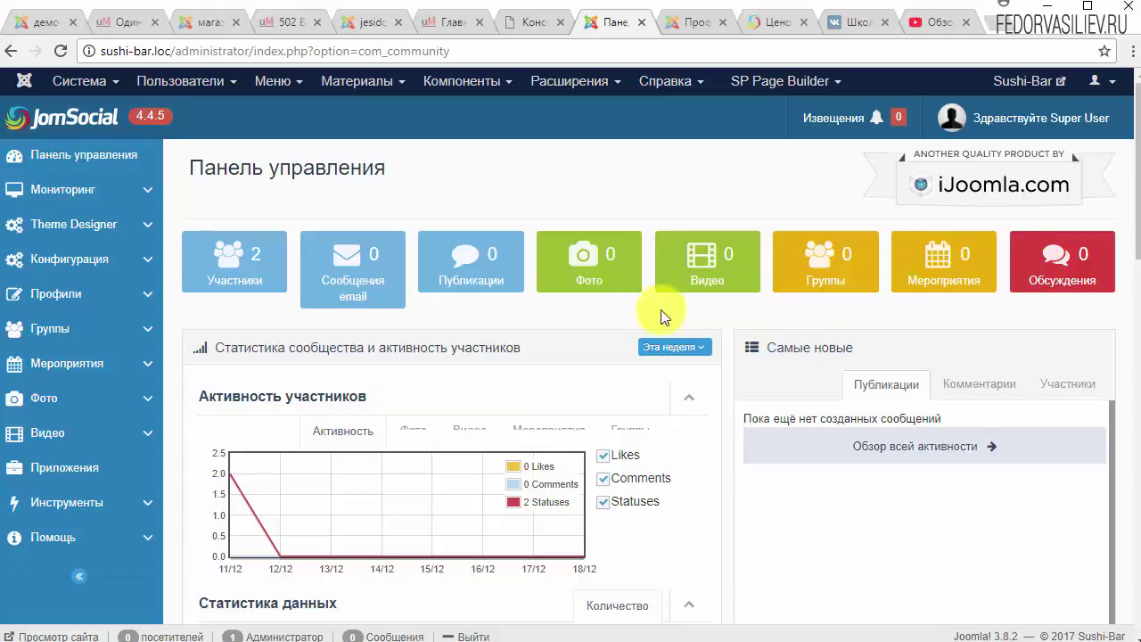
# Expand and collapse the sidebar sections: monitoring, Theme Designer, configuration, profiles, groups, events and videos.
pyautogui.click(88, 201)
pyautogui.click(28, 191)
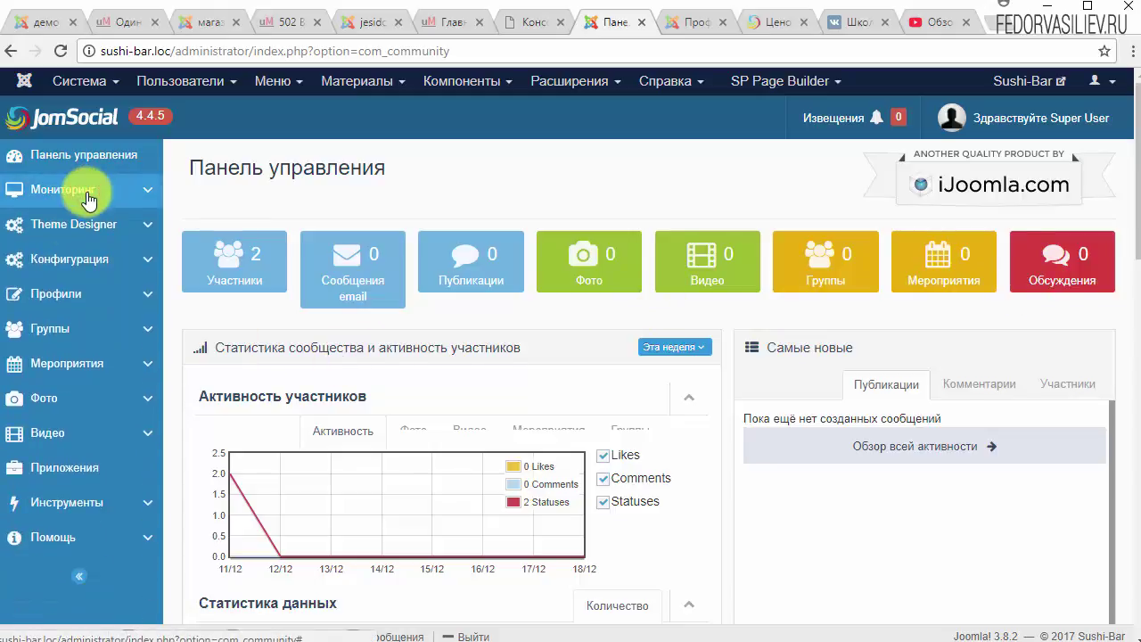
pyautogui.click(65, 226)
pyautogui.click(65, 226)
pyautogui.click(66, 258)
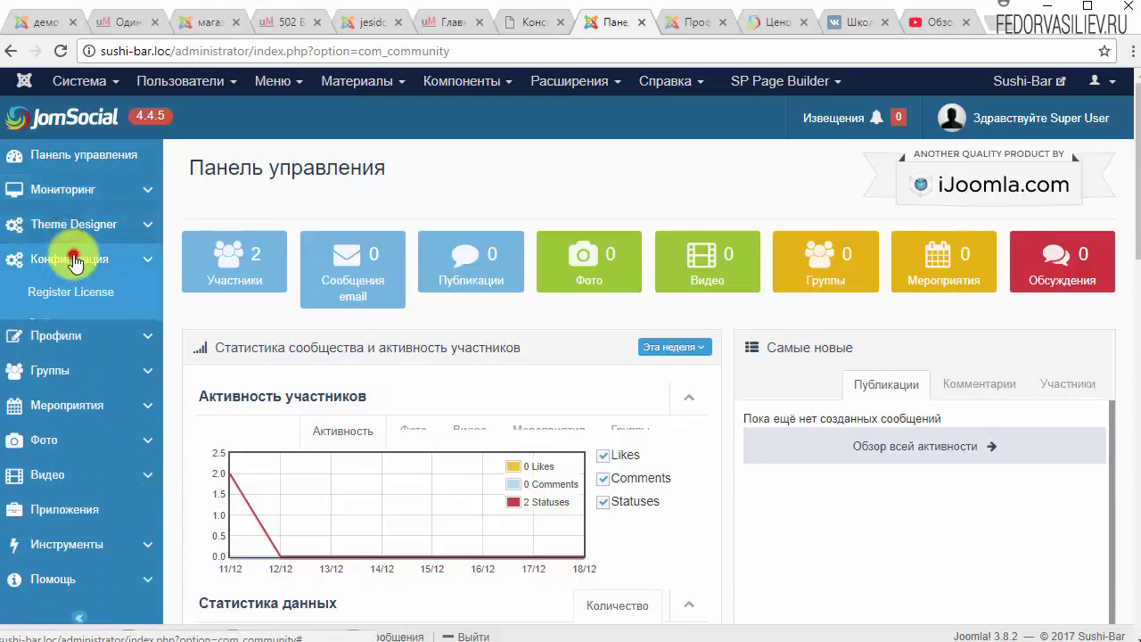
pyautogui.click(73, 256)
pyautogui.click(81, 297)
pyautogui.click(78, 297)
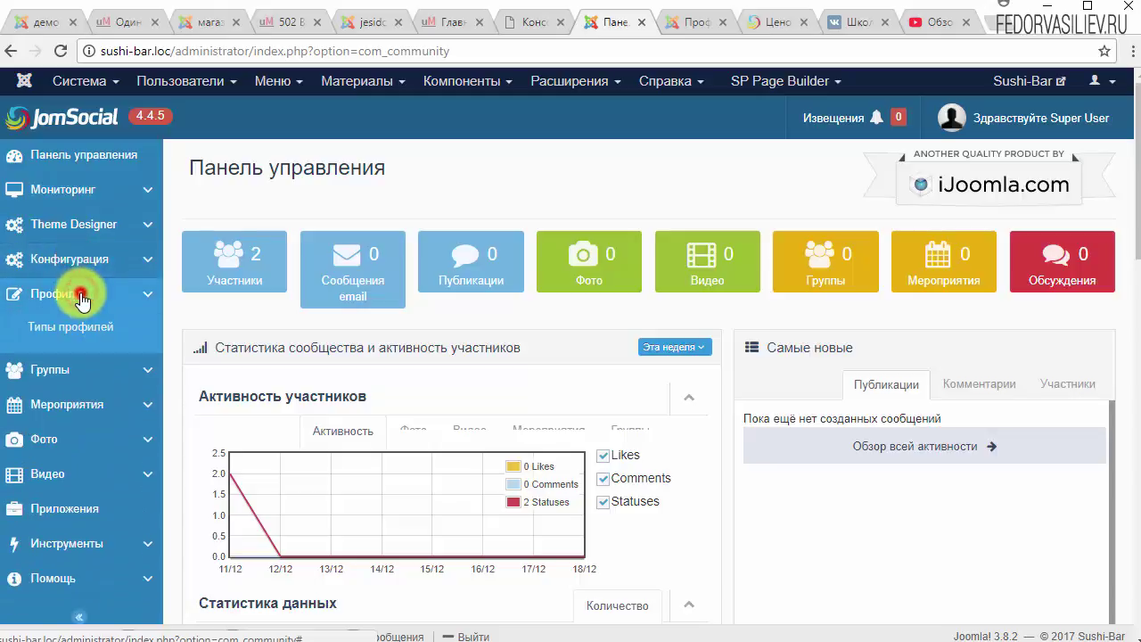
pyautogui.click(78, 326)
pyautogui.click(78, 325)
pyautogui.click(59, 366)
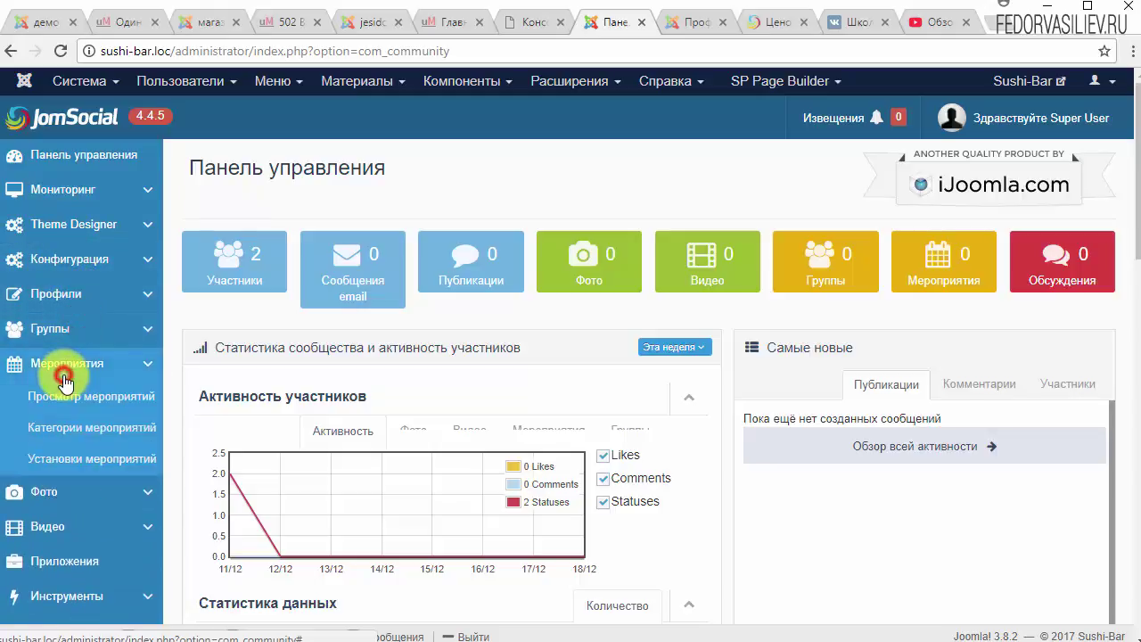
pyautogui.click(59, 365)
pyautogui.click(54, 437)
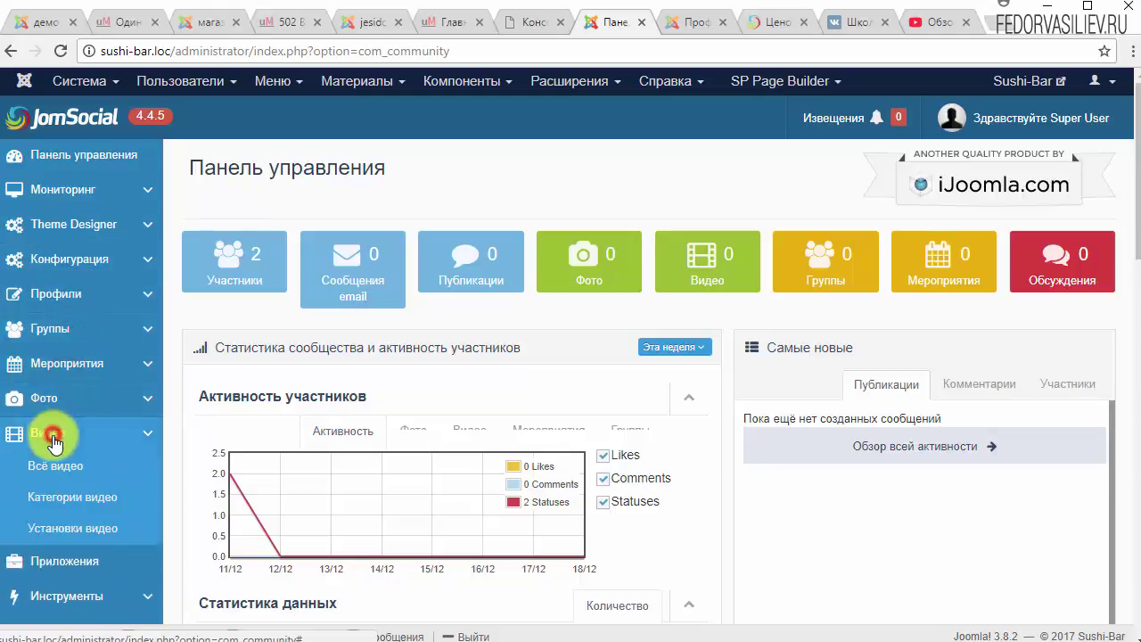
pyautogui.click(55, 434)
# Open the Applications page, browse the tools options, and return to the Панель управления dashboard.
pyautogui.click(62, 470)
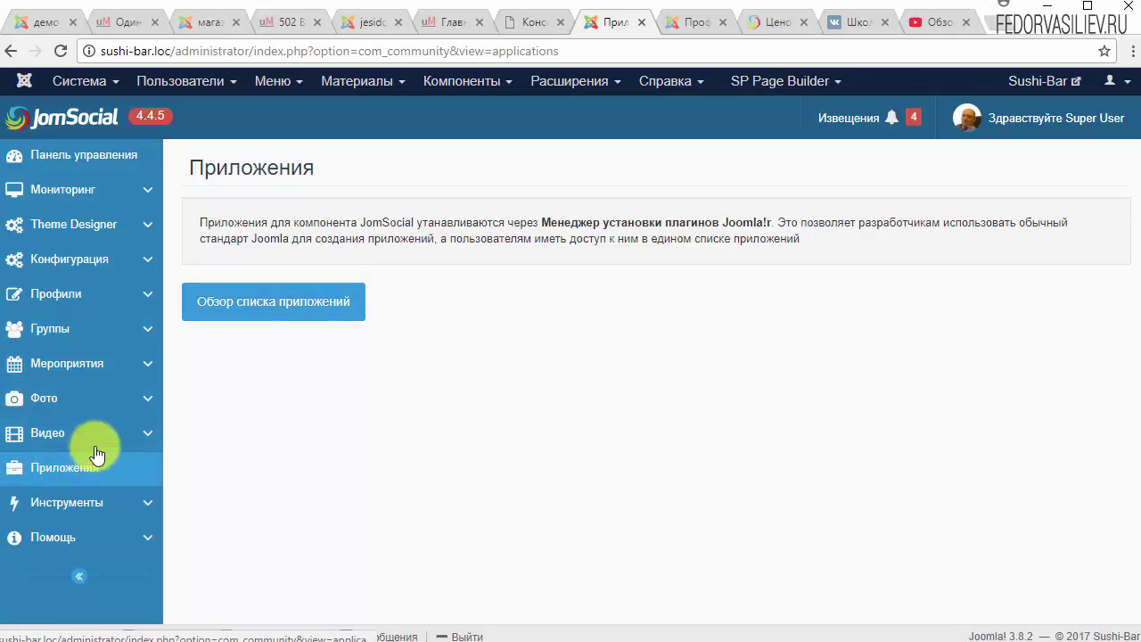
pyautogui.click(64, 508)
pyautogui.scroll(-2, 44, 516)
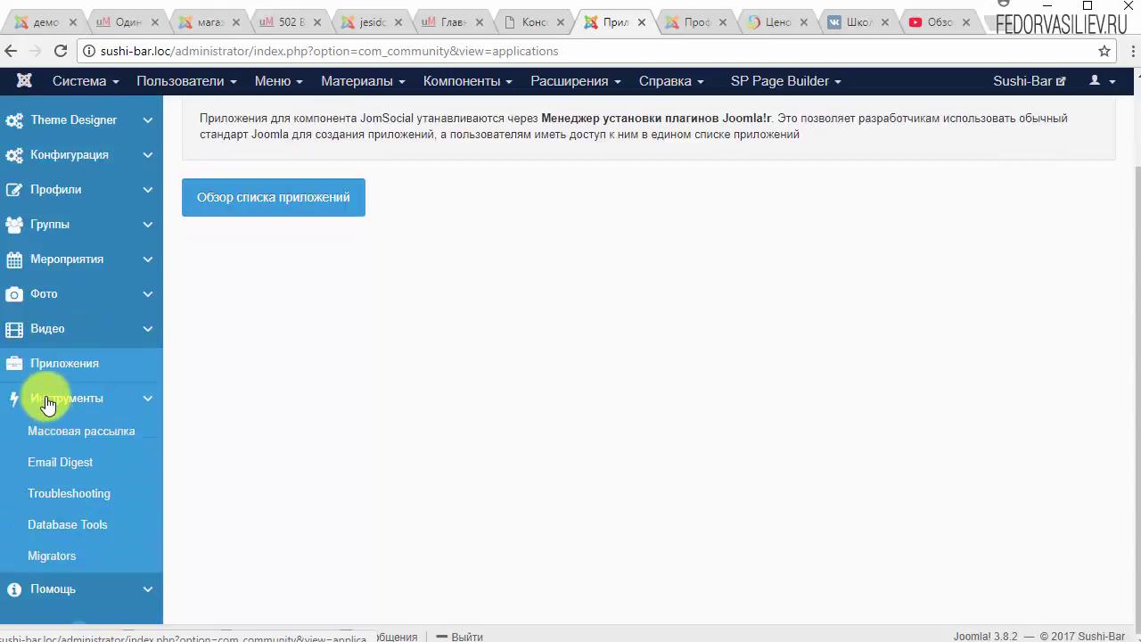
pyautogui.click(53, 400)
pyautogui.click(60, 157)
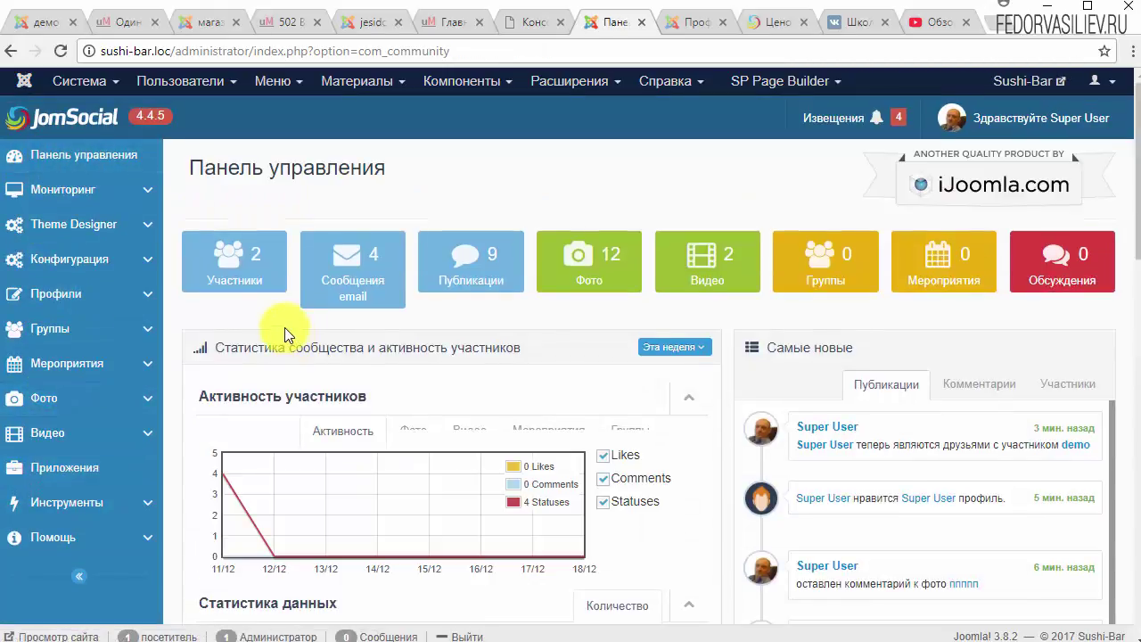
# Review the latest publications in the dashboard's recent activity list.
pyautogui.scroll(-2, 563, 403)
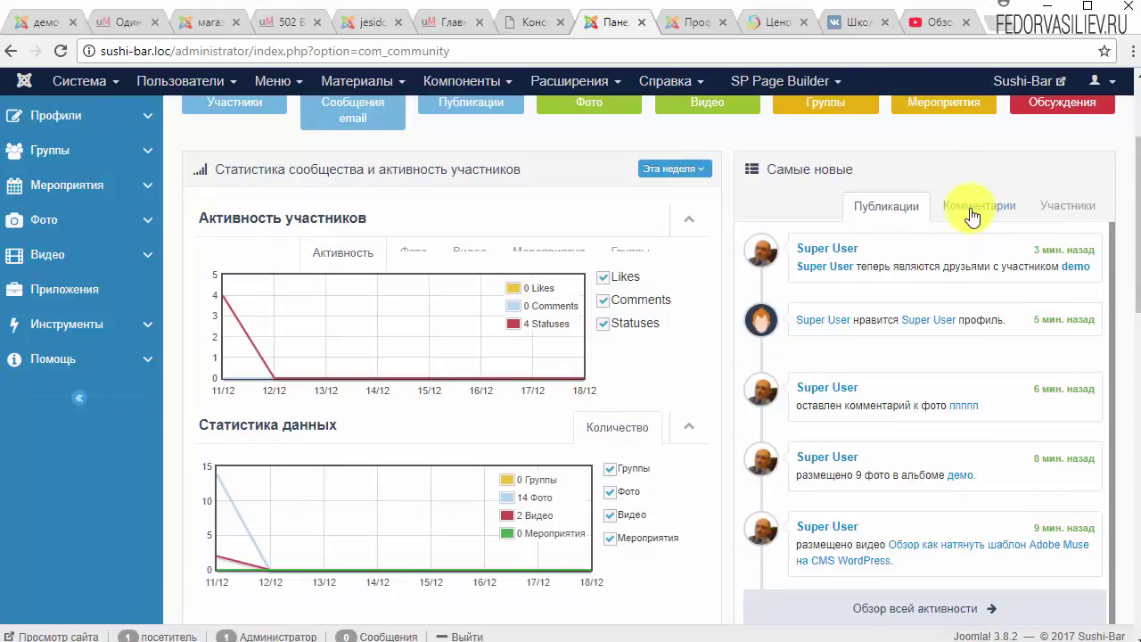
pyautogui.click(902, 203)
pyautogui.scroll(-10, 519, 393)
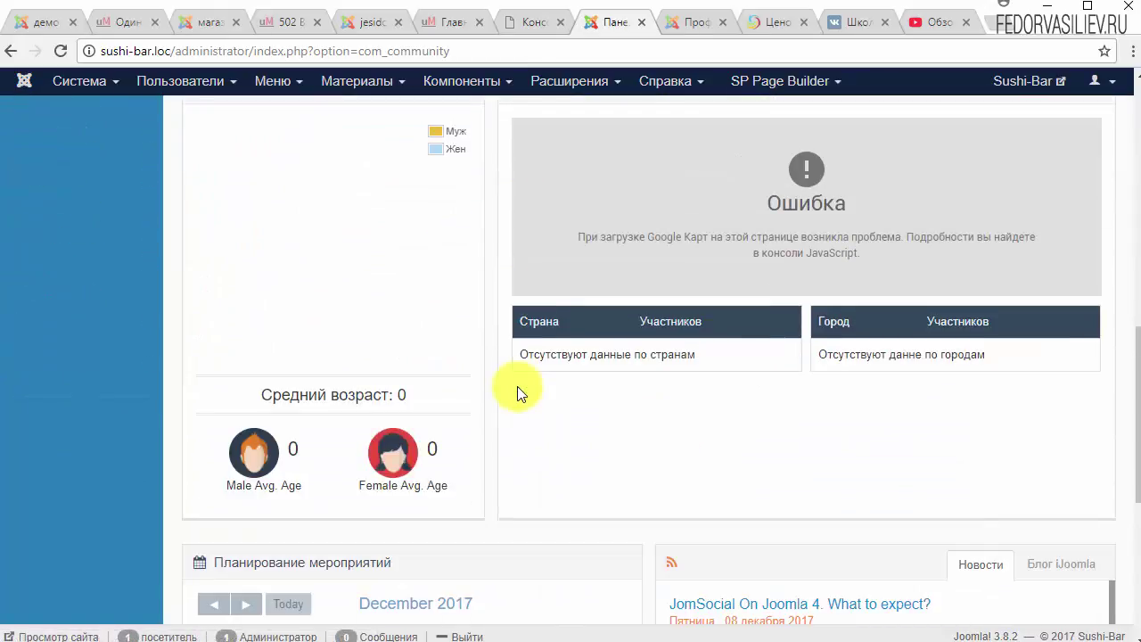
pyautogui.scroll(-1, 517, 386)
pyautogui.scroll(8, 273, 293)
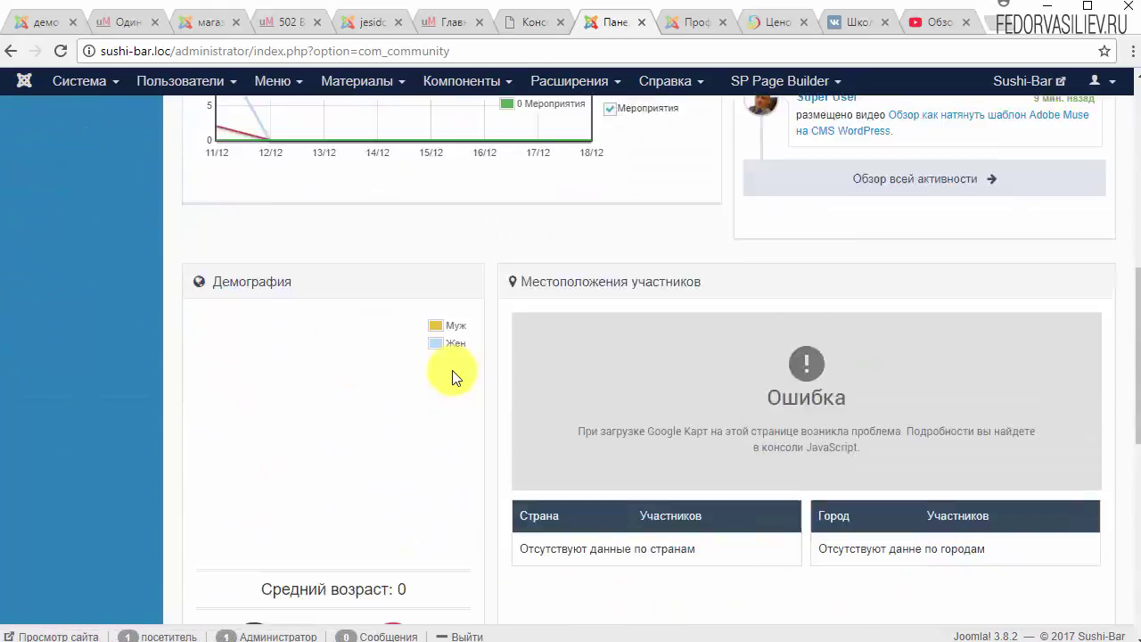
pyautogui.scroll(7, 452, 370)
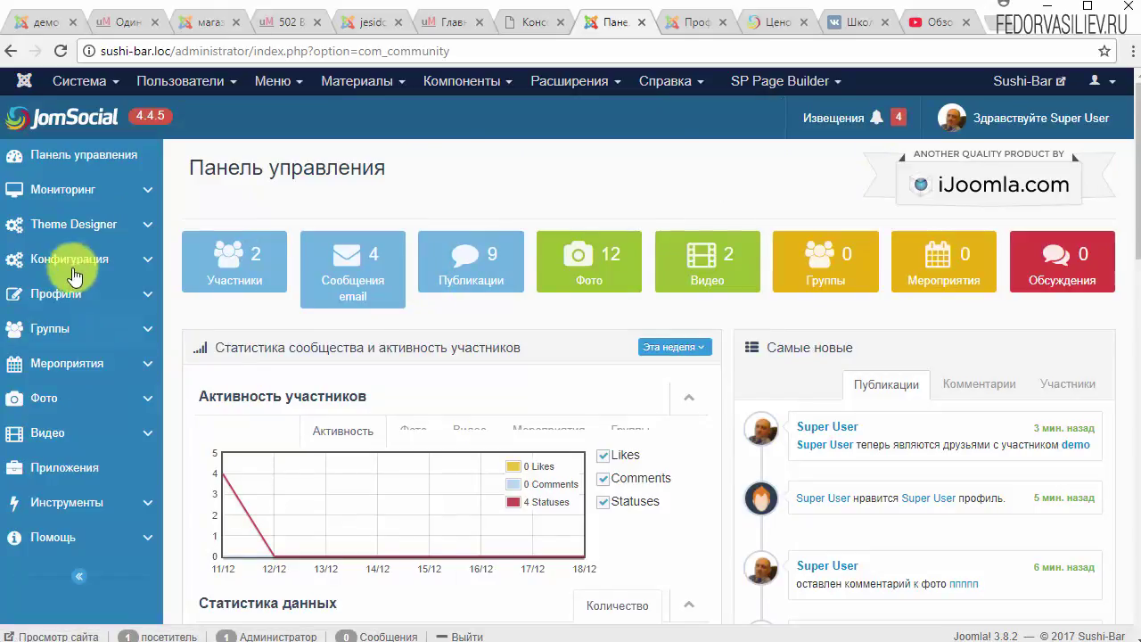
# Check the pending admin notifications, then bring up the Adobe Muse YouTube video page.
pyautogui.click(867, 125)
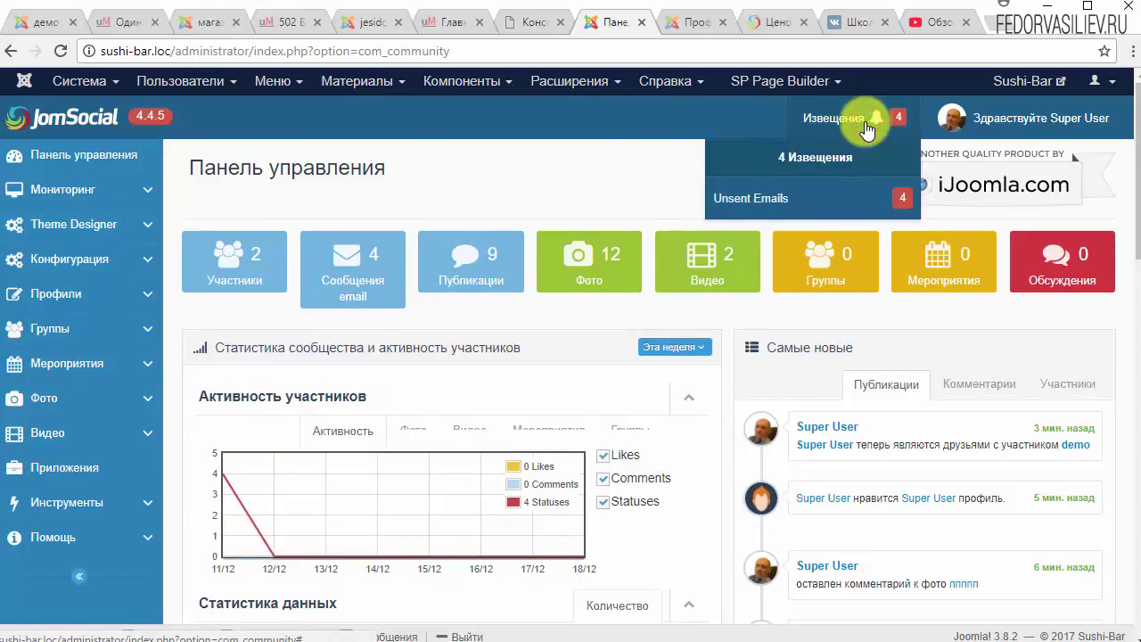
pyautogui.click(624, 166)
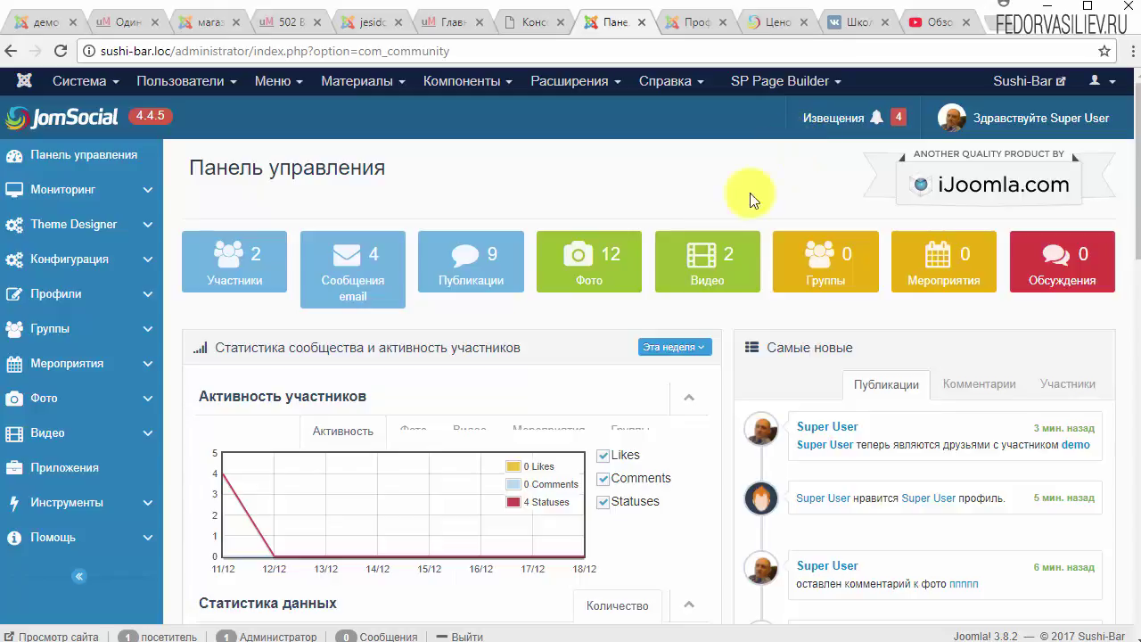
pyautogui.scroll(-2, 707, 246)
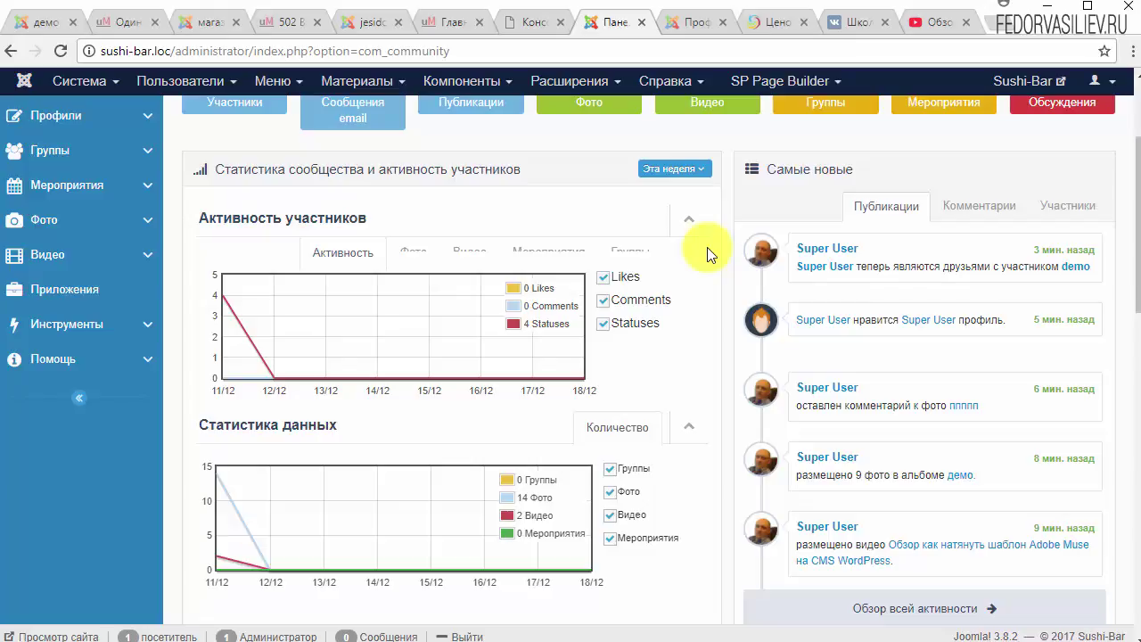
pyautogui.scroll(2, 709, 254)
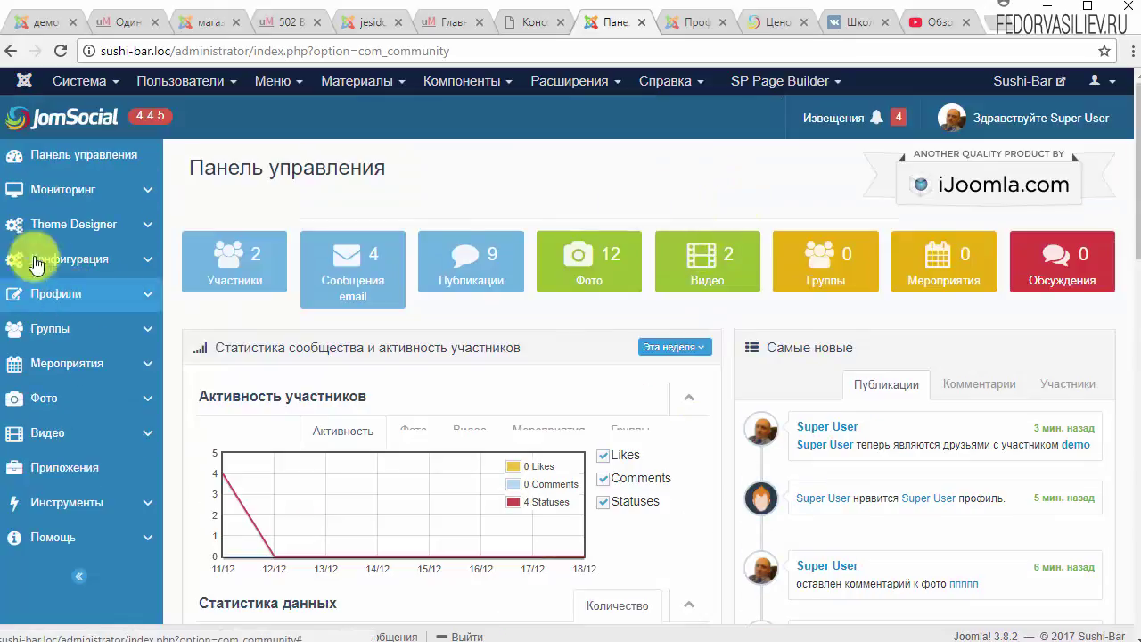
pyautogui.hotkey('ctrl', '9')
pyautogui.scroll(-5, 582, 411)
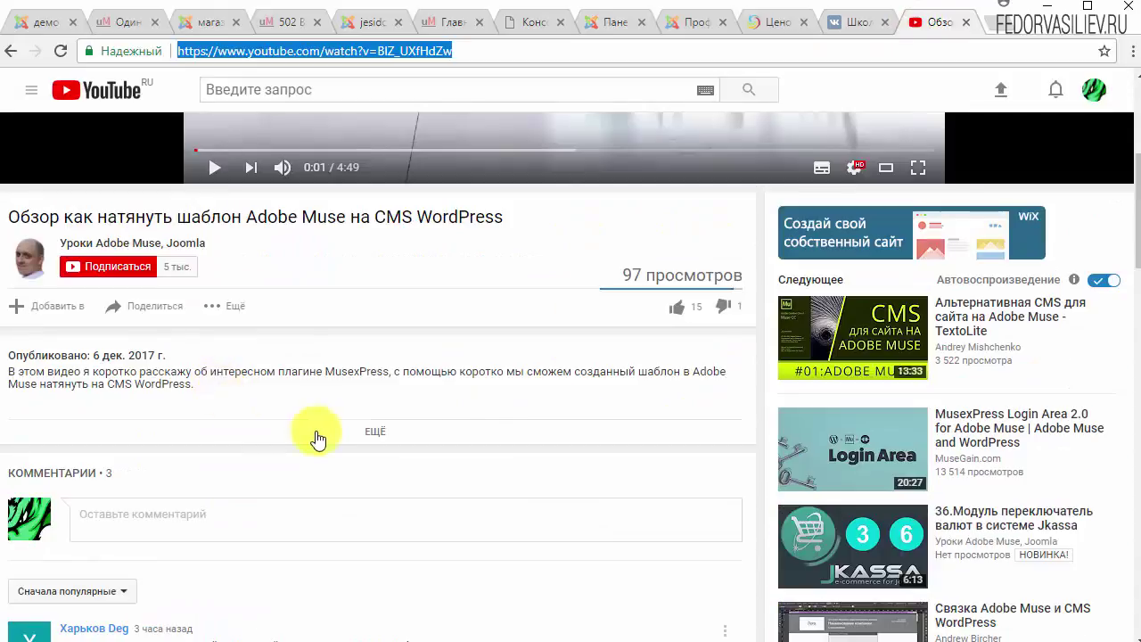
# Expand the video description, mark the Группа ВК link line, and go to the VK page.
pyautogui.scroll(1, 294, 428)
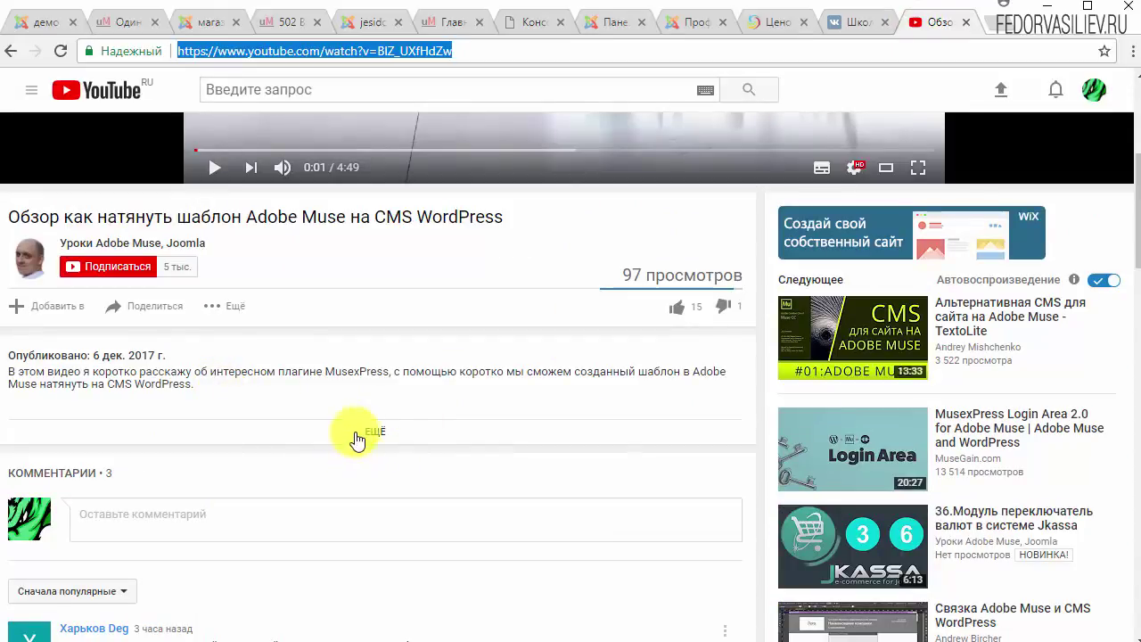
pyautogui.click(367, 431)
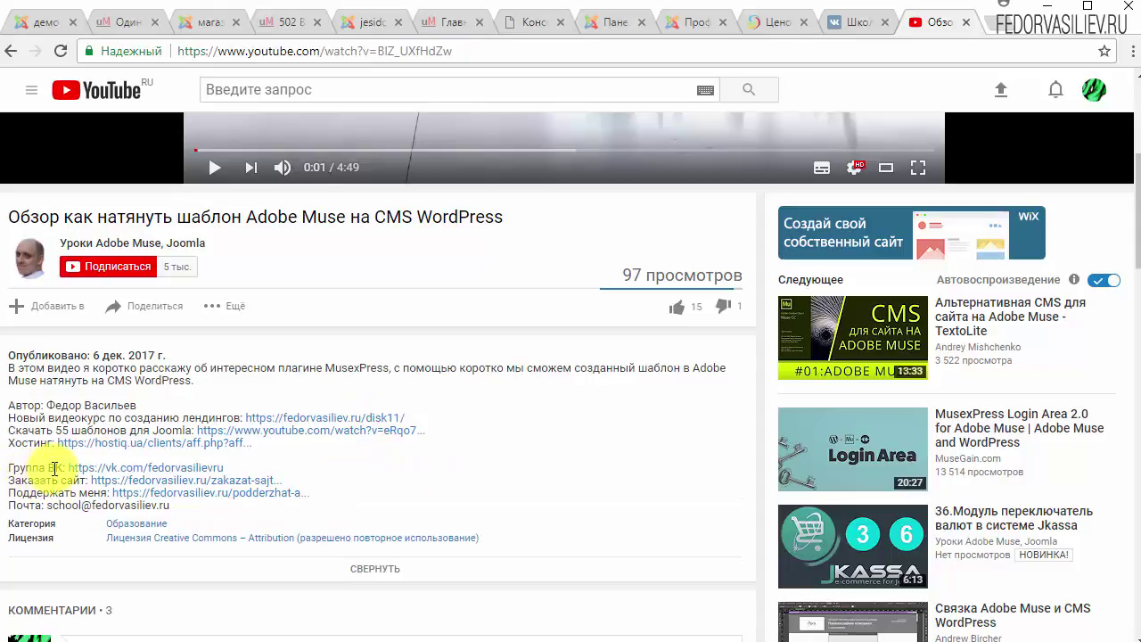
pyautogui.moveTo(10, 467); pyautogui.dragTo(56, 468)
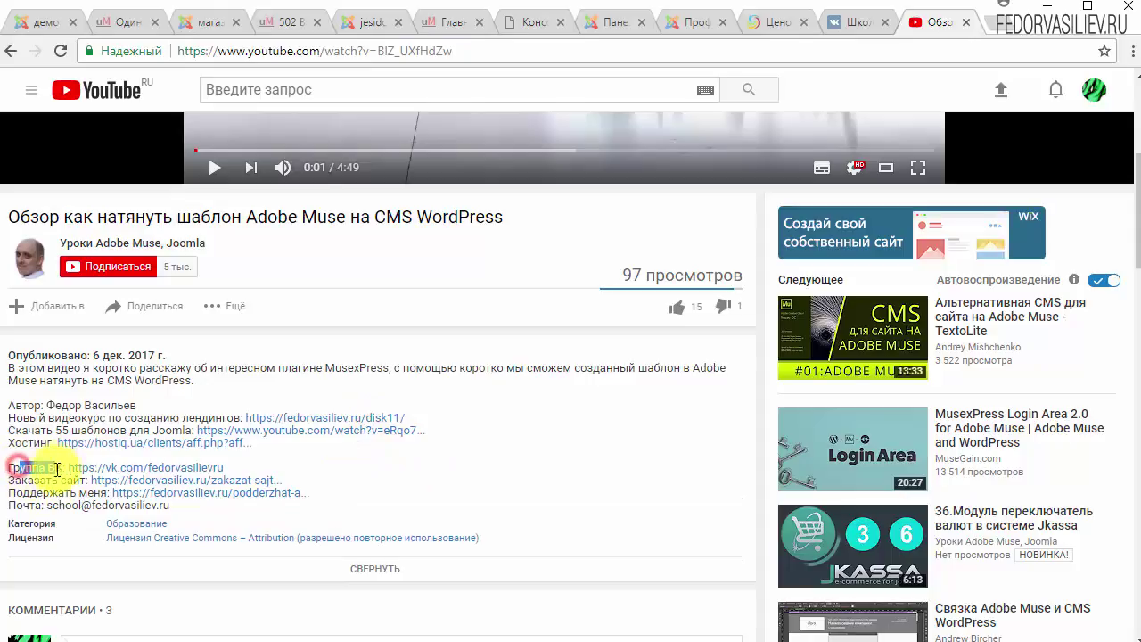
pyautogui.click(853, 21)
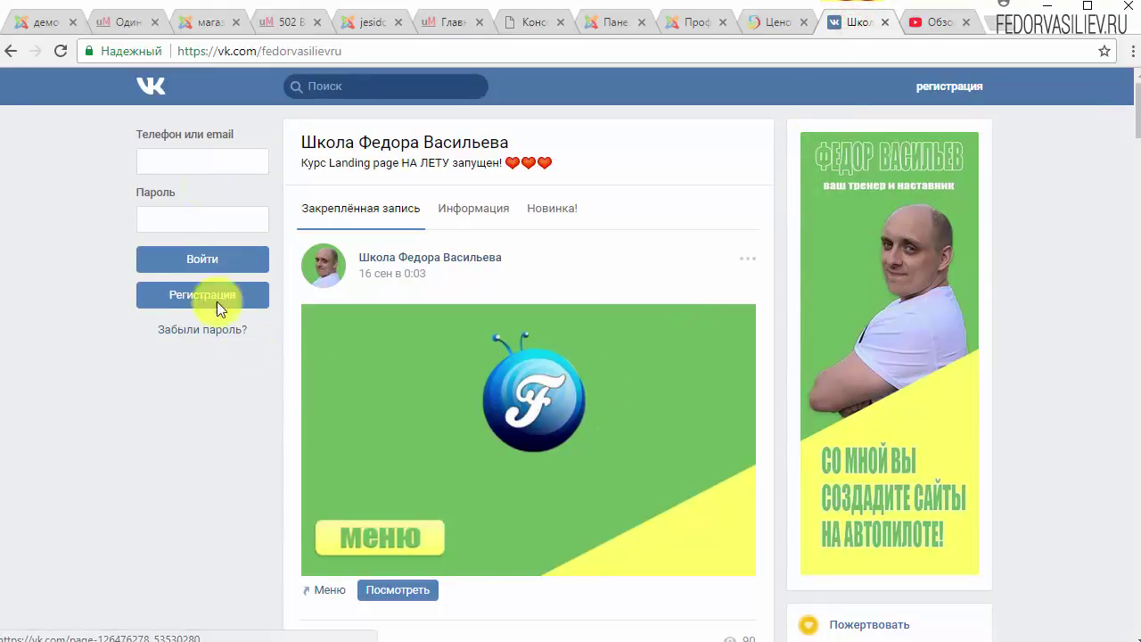
# Open the Обсуждения poll on which Joomla extensions need video courses.
pyautogui.scroll(-5, 657, 268)
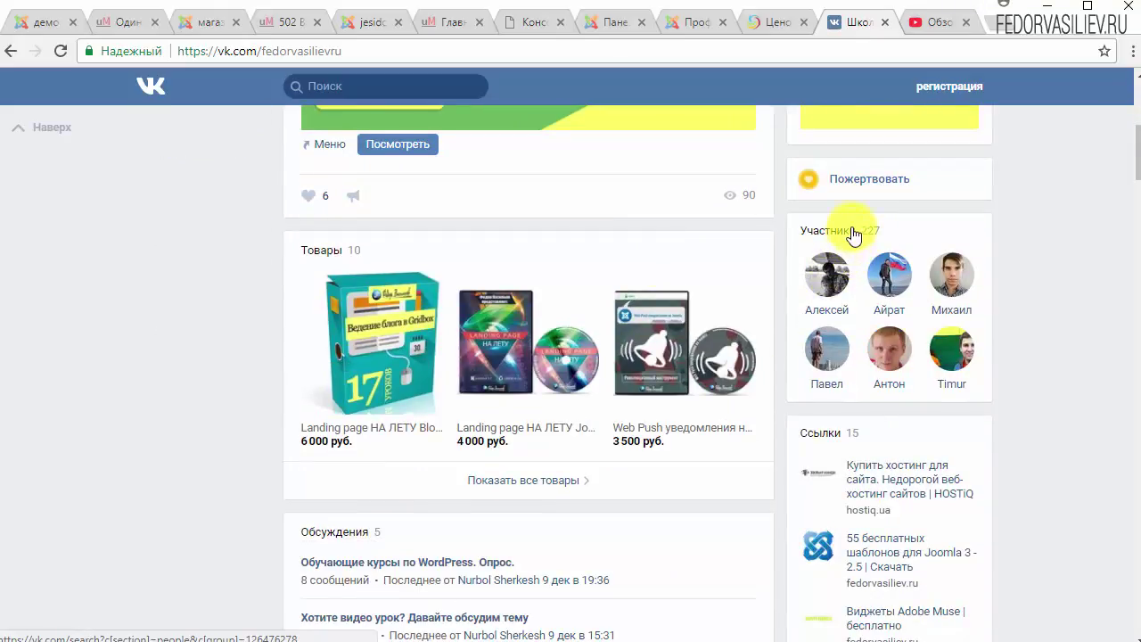
pyautogui.scroll(-3, 896, 253)
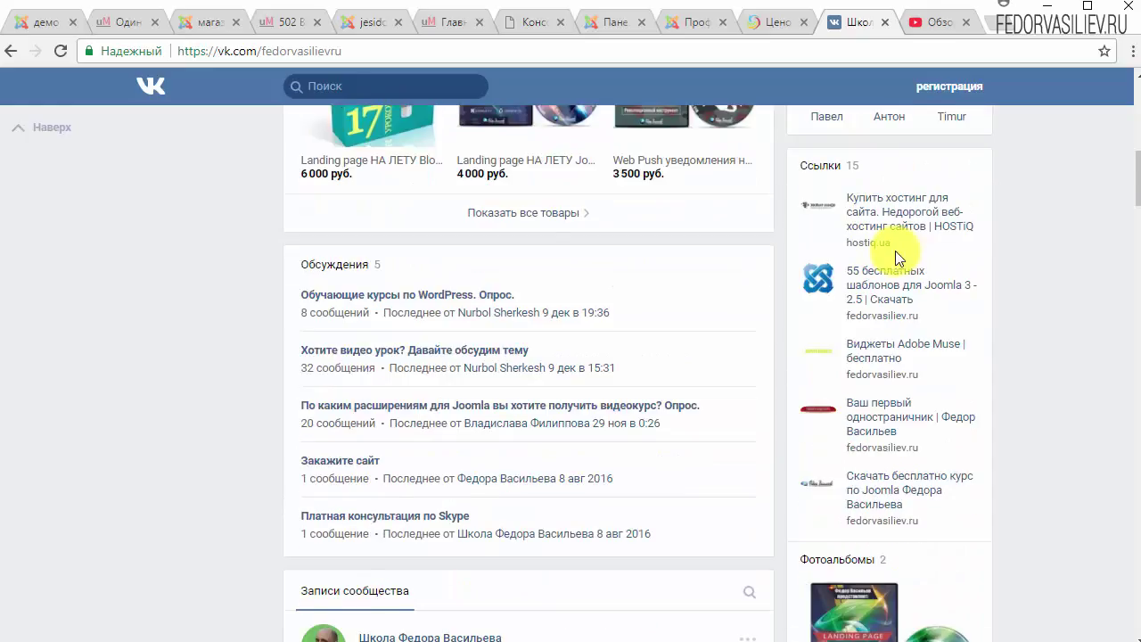
pyautogui.scroll(-1, 896, 251)
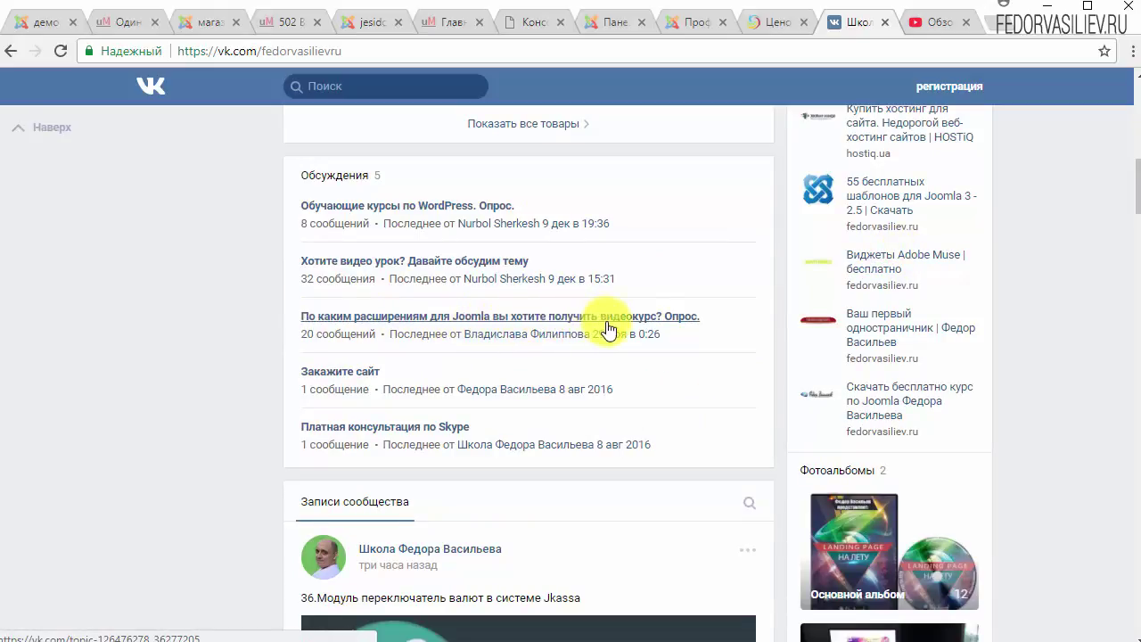
pyautogui.click(655, 318)
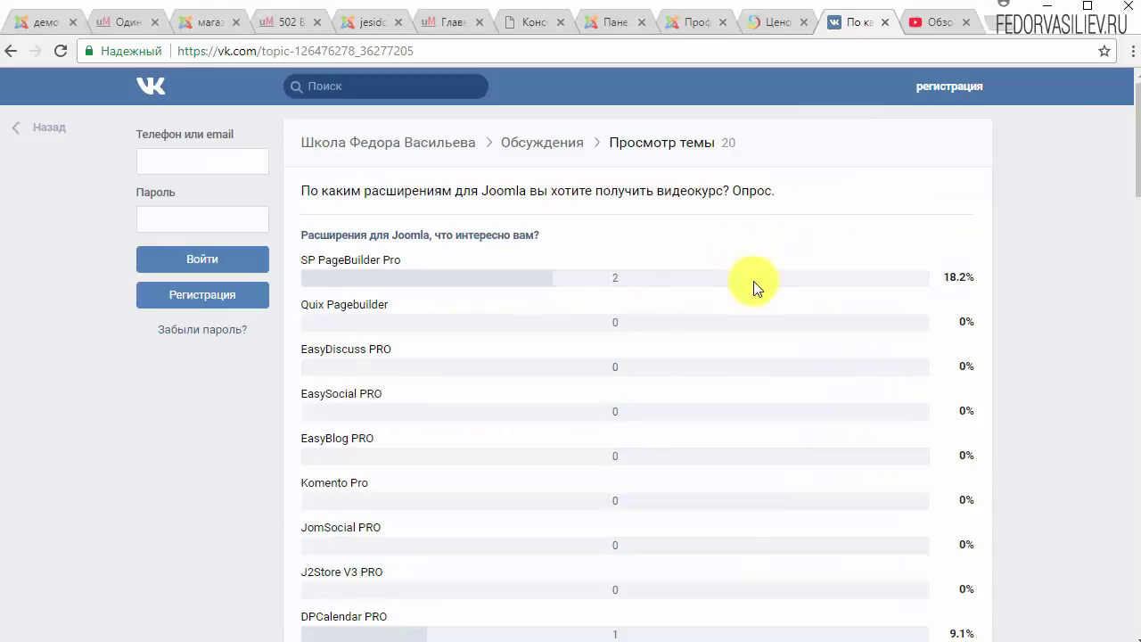
# Look through the poll results, return to the community page, then go to JomSocial pricing.
pyautogui.scroll(-2, 753, 287)
pyautogui.scroll(-5, 451, 318)
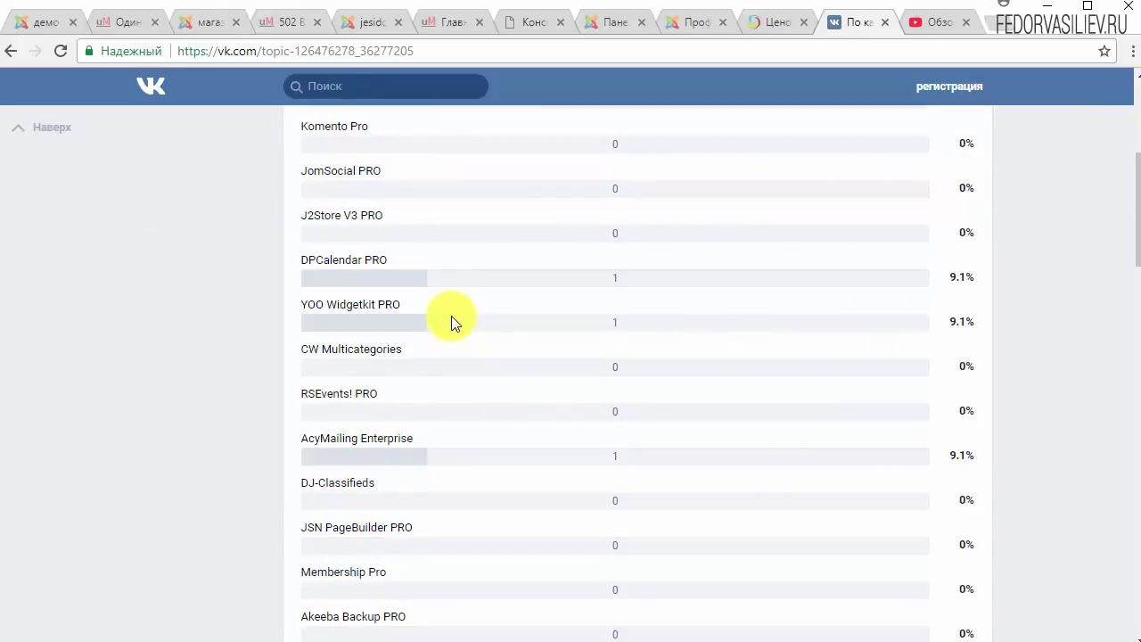
pyautogui.scroll(2, 451, 316)
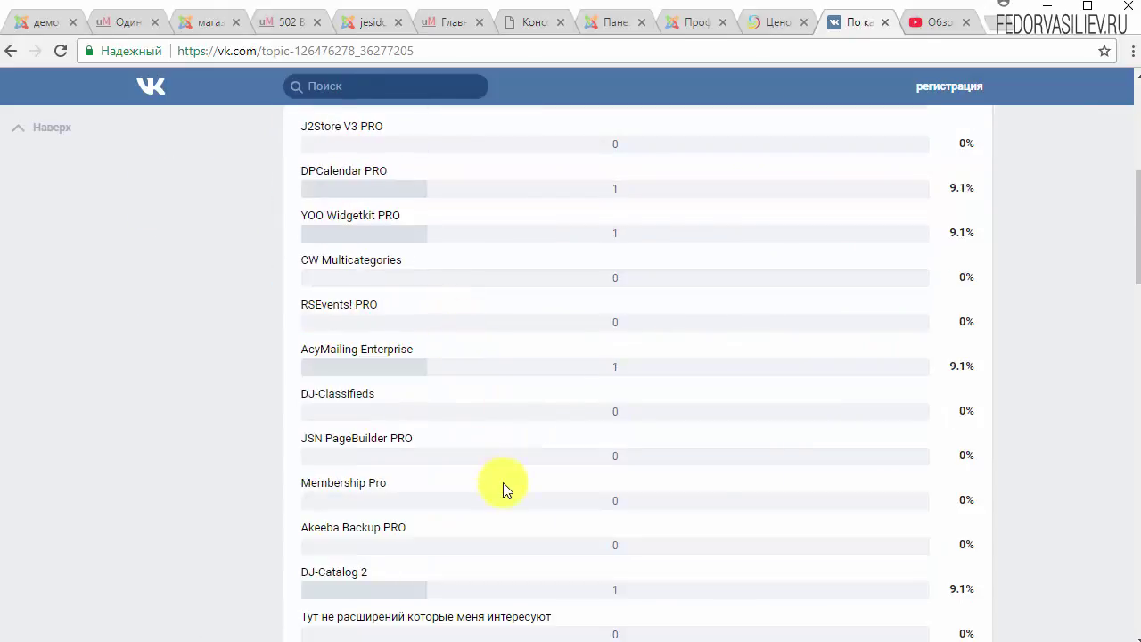
pyautogui.scroll(2, 503, 482)
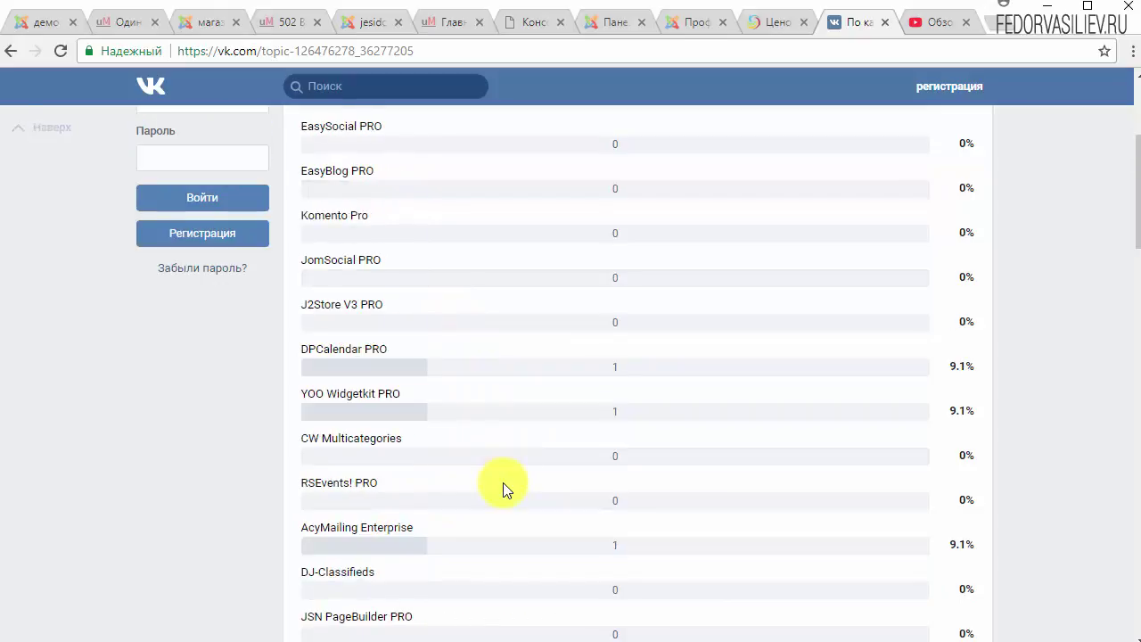
pyautogui.scroll(1, 503, 482)
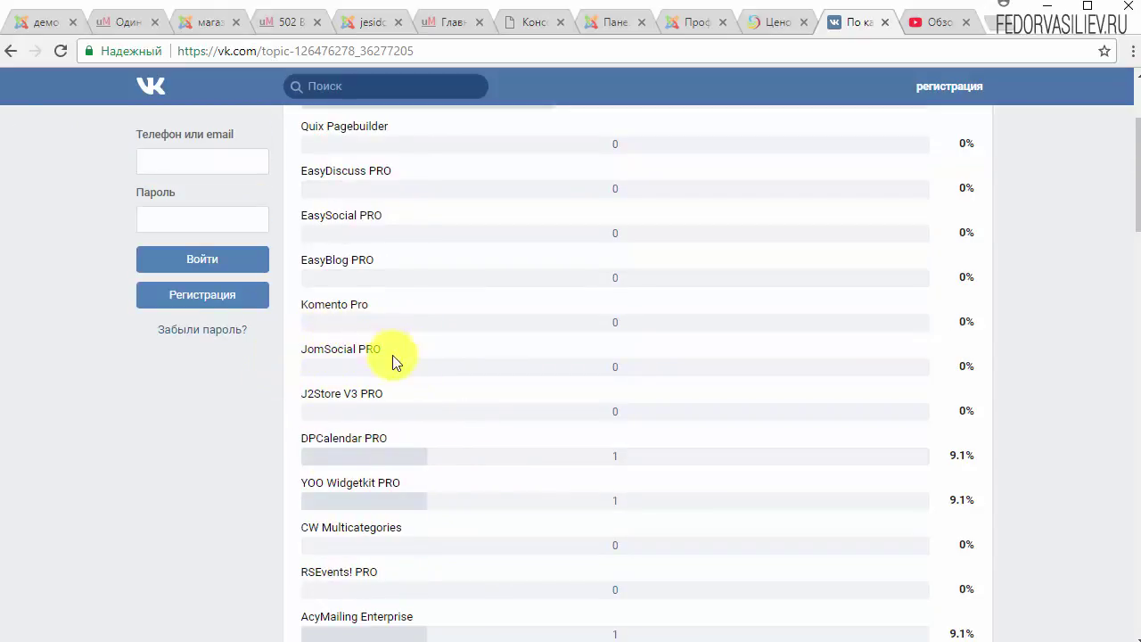
pyautogui.scroll(-3, 372, 364)
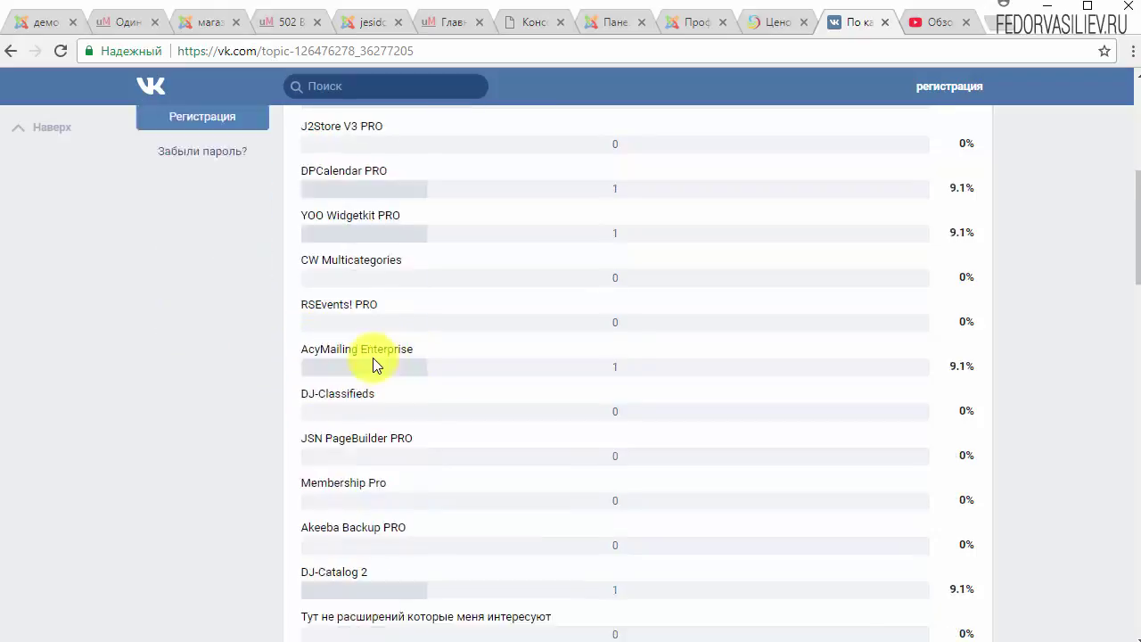
pyautogui.scroll(-5, 373, 358)
pyautogui.scroll(10, 365, 339)
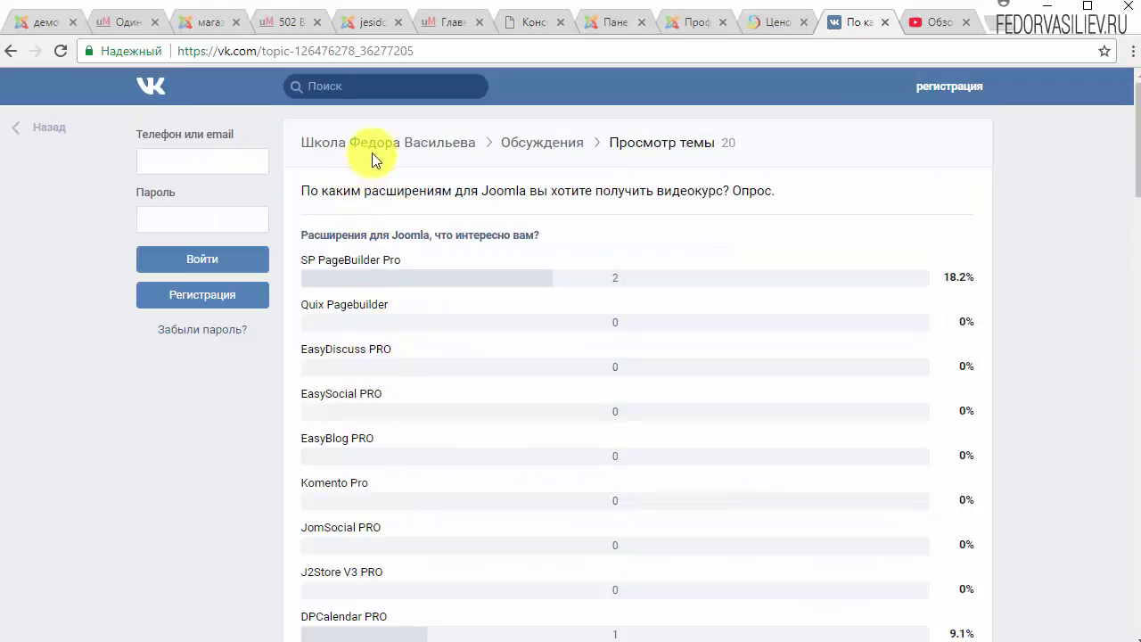
pyautogui.click(373, 160)
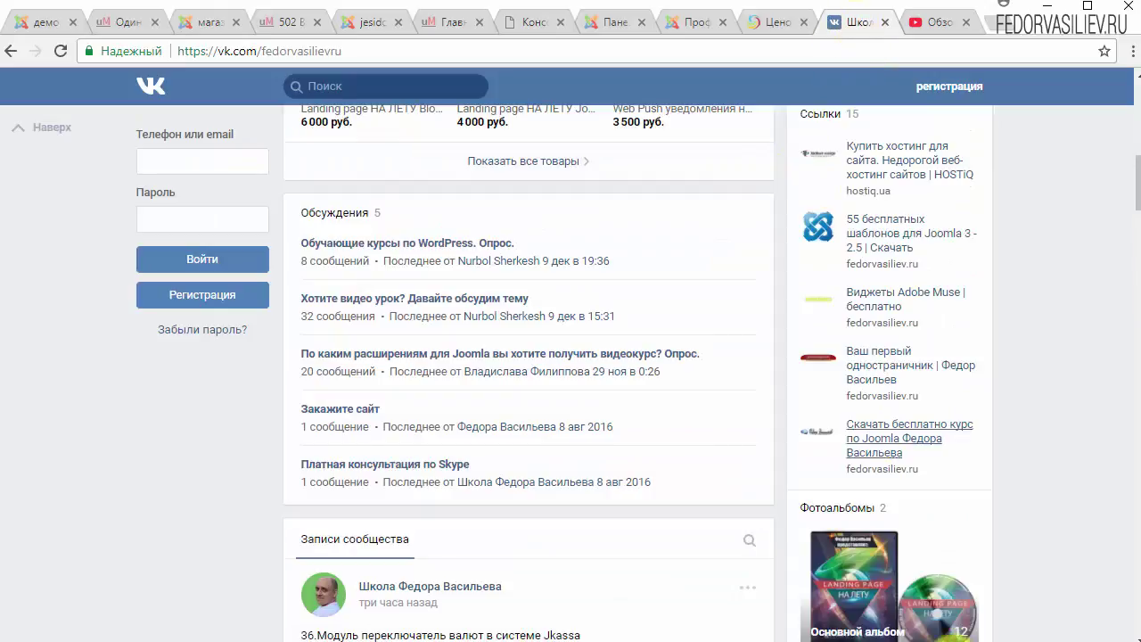
pyautogui.click(779, 27)
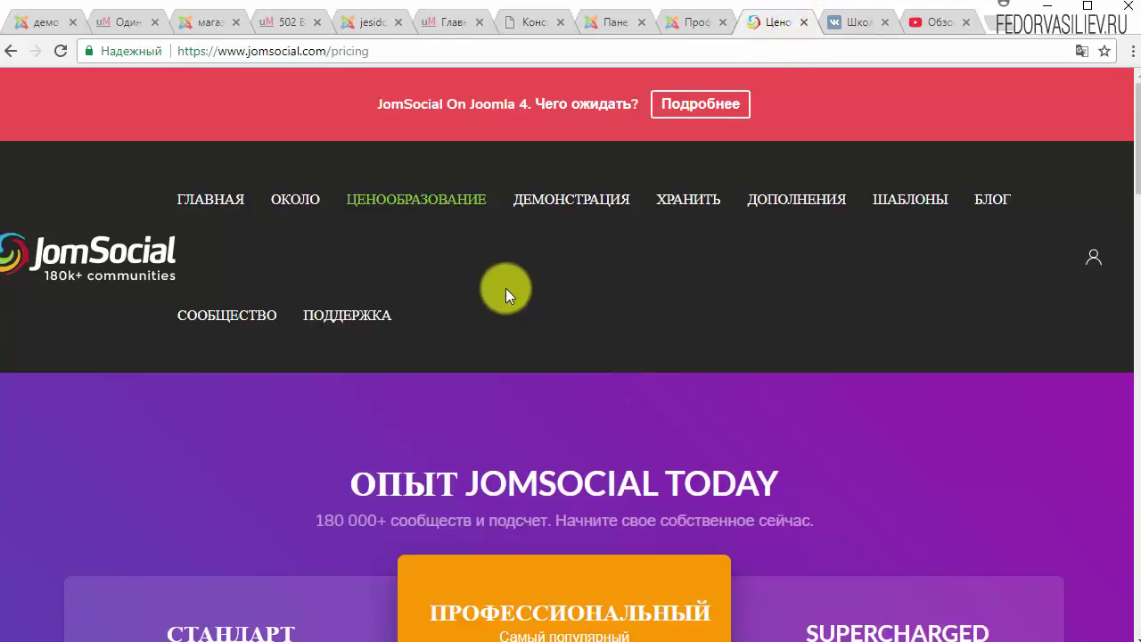
# Compare the $99, $149 and $299 JomSocial plans, then return to the Sushi-Bar profile.
pyautogui.scroll(-5, 480, 286)
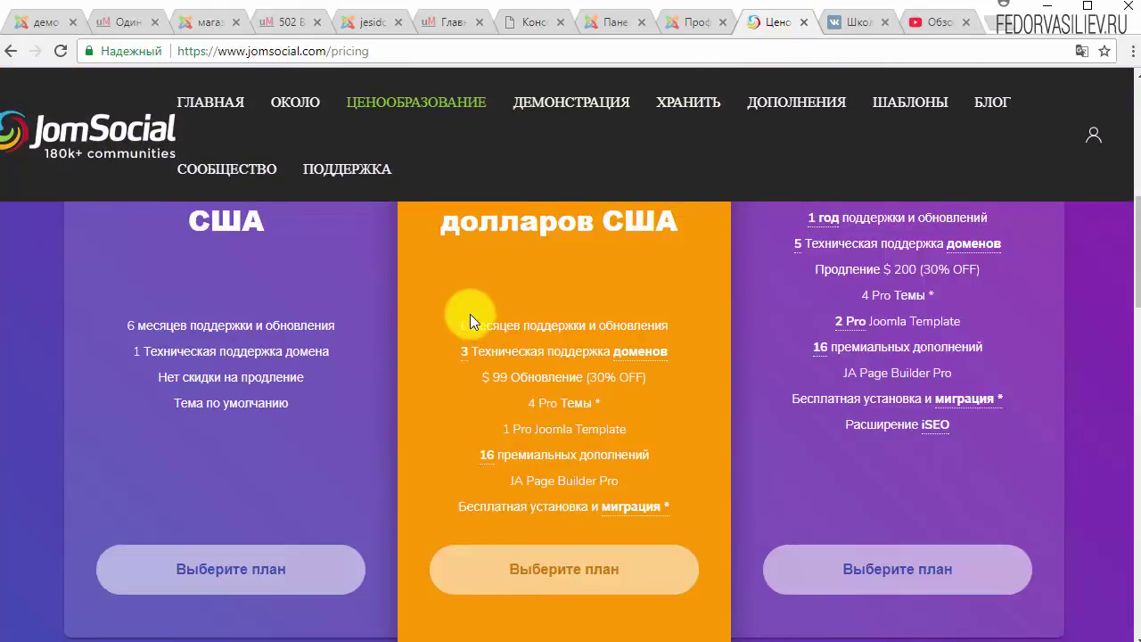
pyautogui.scroll(2, 468, 318)
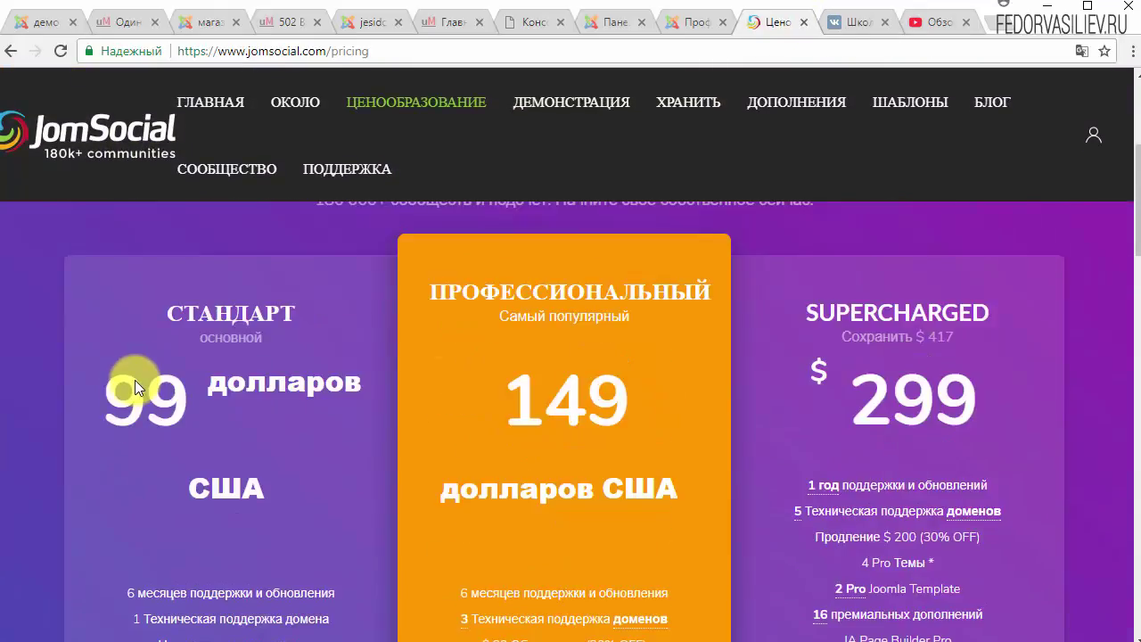
pyautogui.scroll(-2, 209, 405)
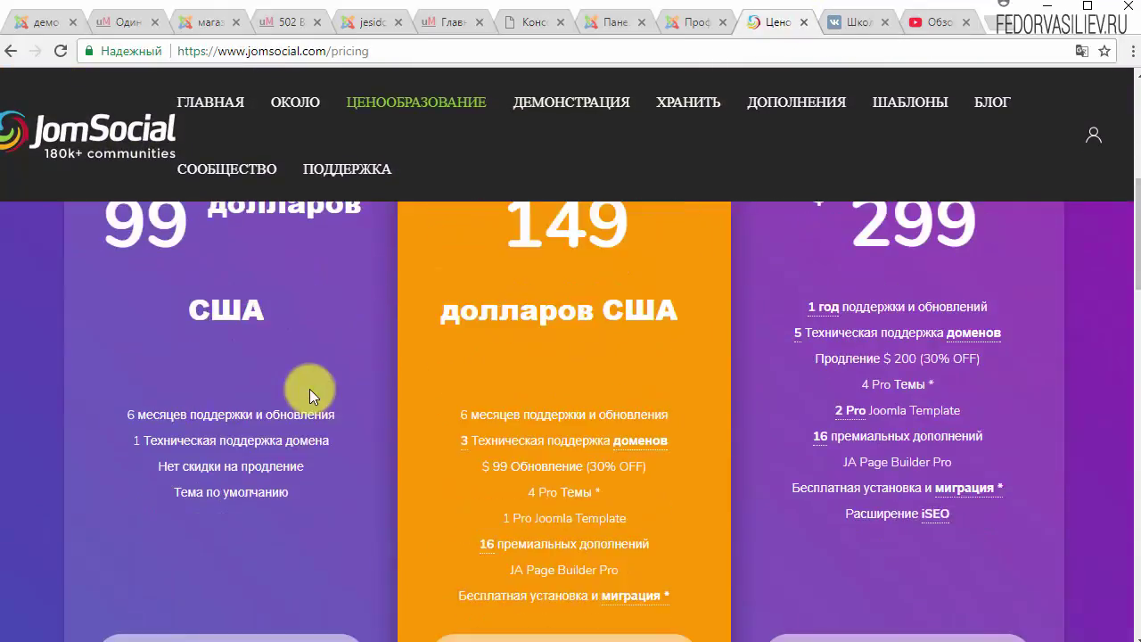
pyautogui.moveTo(134, 412)
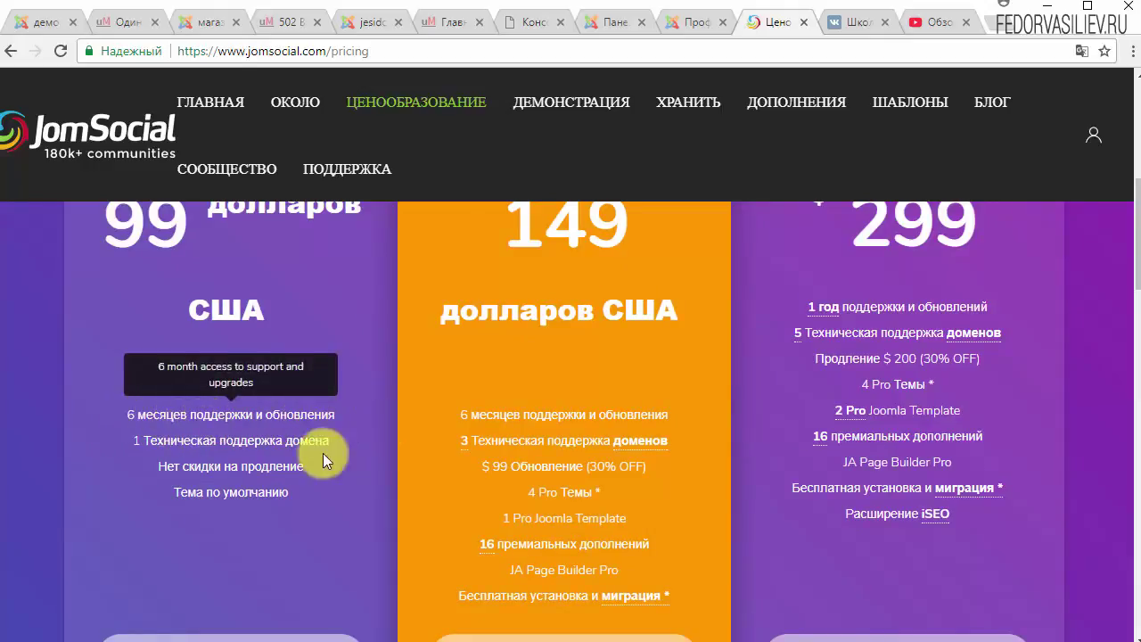
pyautogui.scroll(-2, 286, 407)
pyautogui.scroll(3, 288, 413)
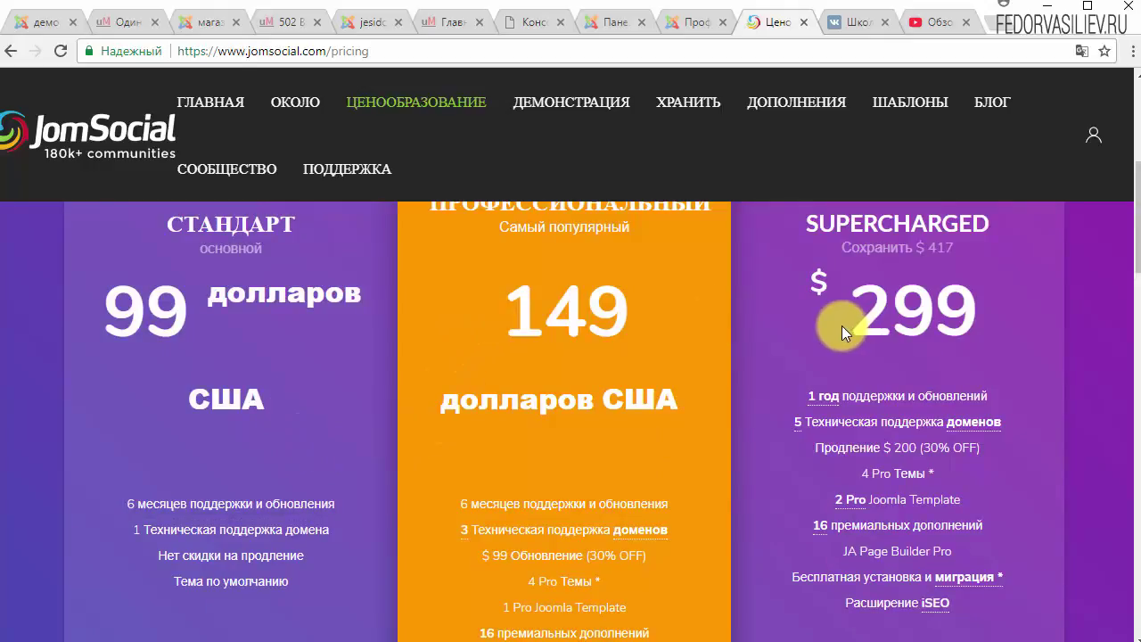
pyautogui.scroll(-2, 766, 533)
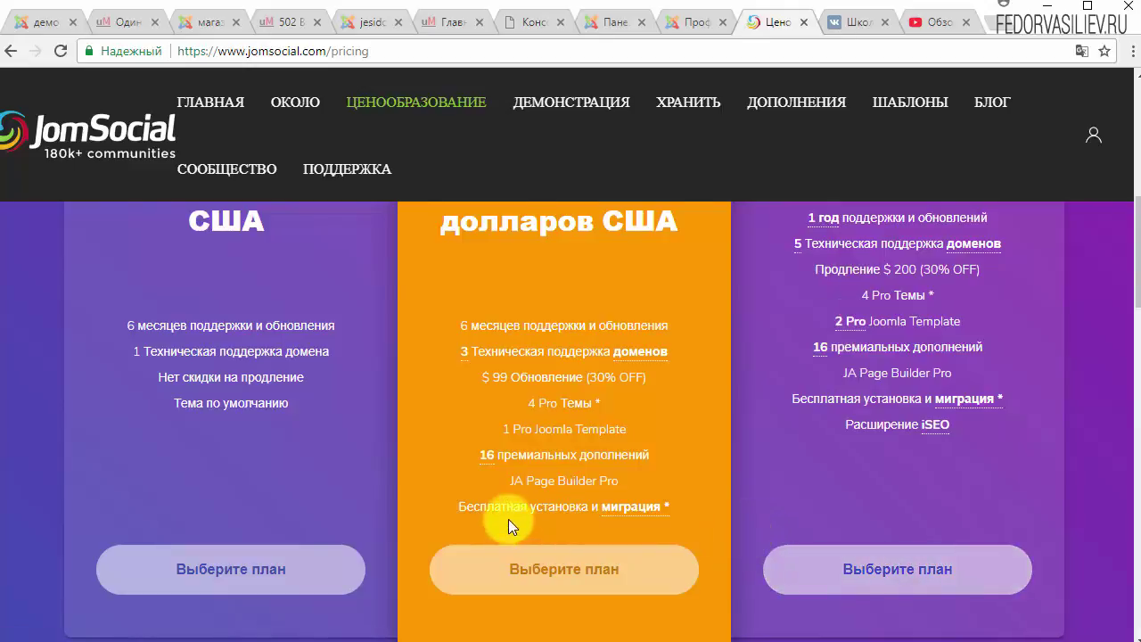
pyautogui.scroll(5, 445, 474)
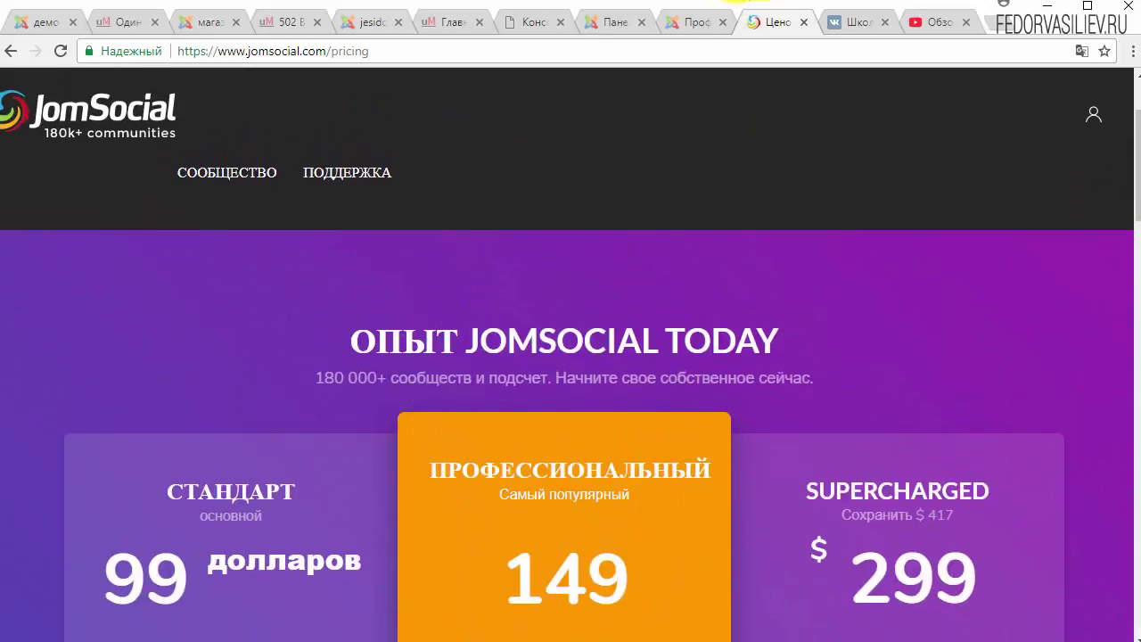
pyautogui.click(688, 27)
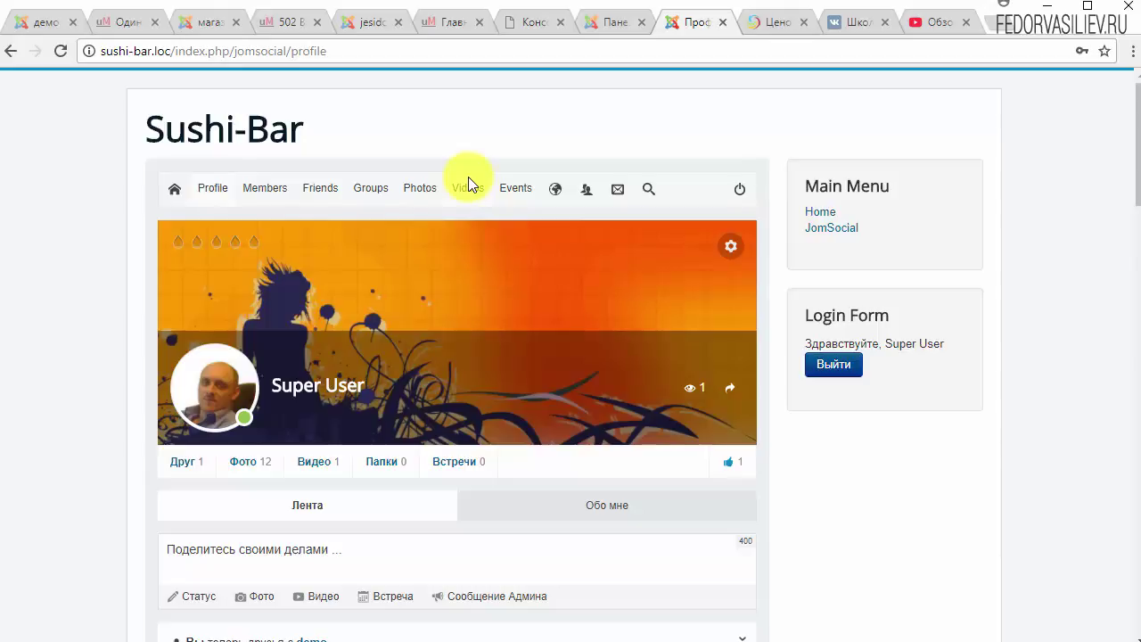
# Look over Super User's Sushi-Bar activity stream showing the new friendship with demo.
pyautogui.scroll(-3, 468, 178)
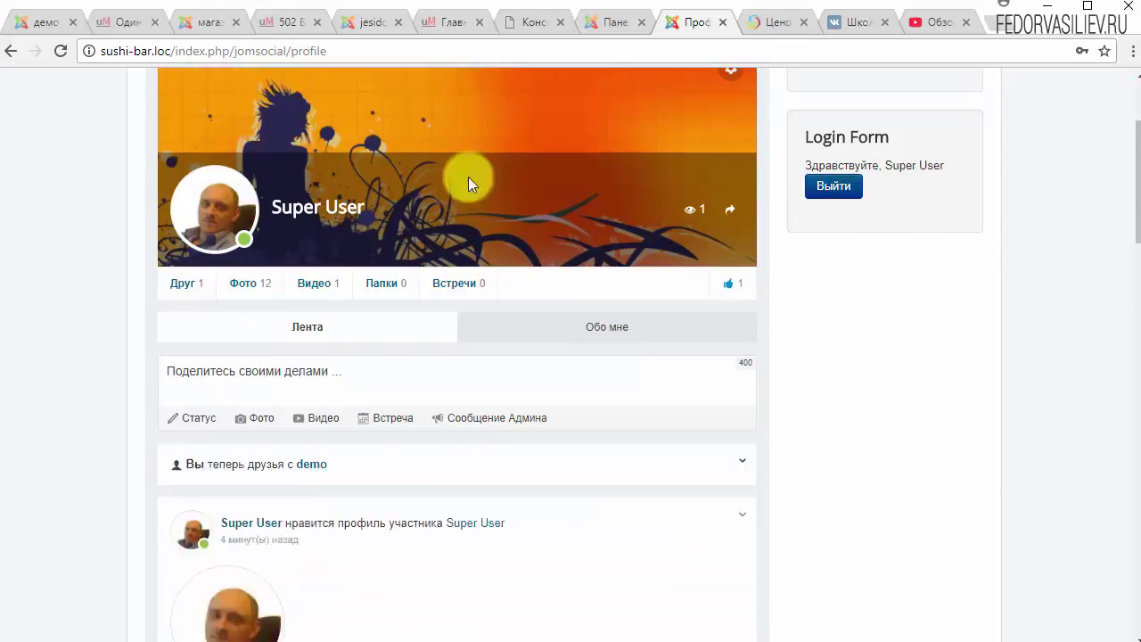
pyautogui.scroll(2, 472, 174)
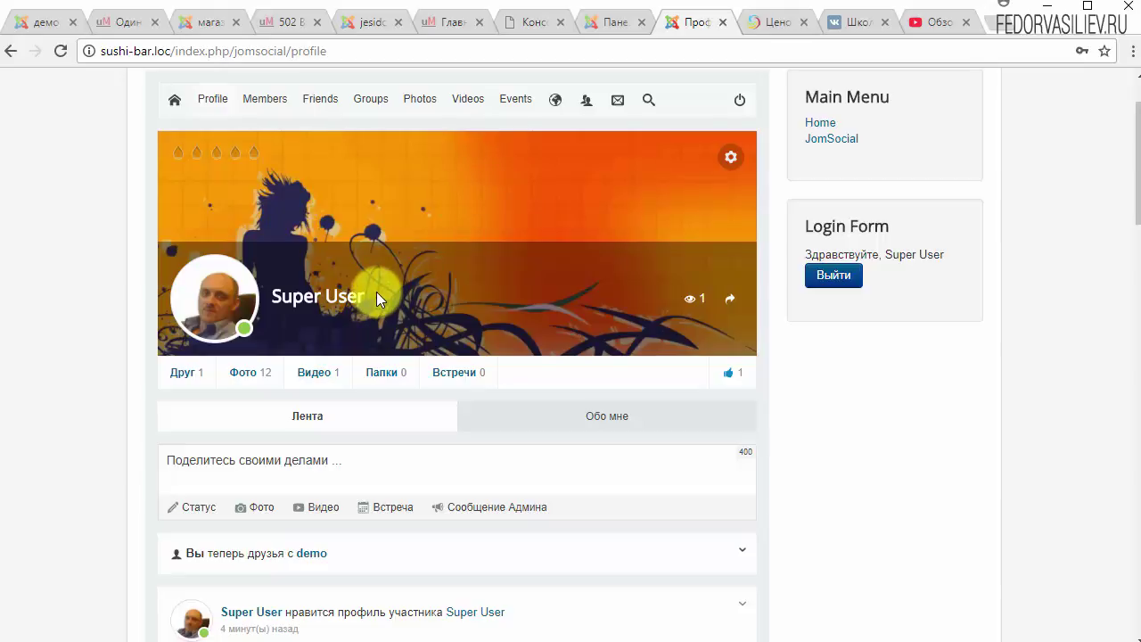
pyautogui.scroll(1, 378, 283)
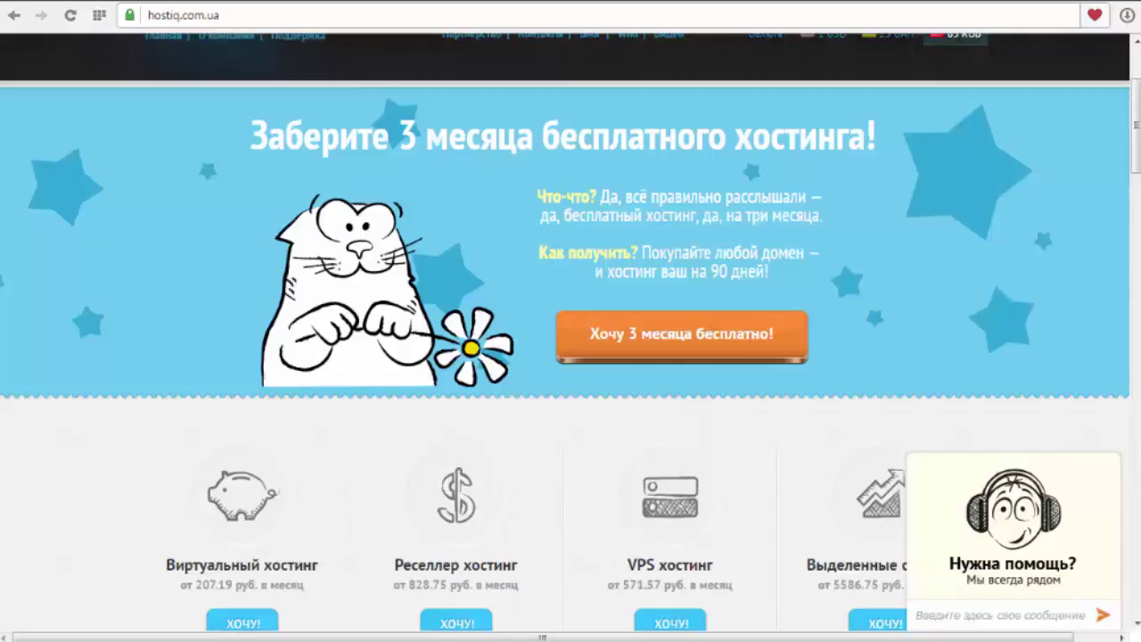
# Expand the Нужна помощь? support chat, then collapse it back to Начать чат!
pyautogui.click(1005, 565)
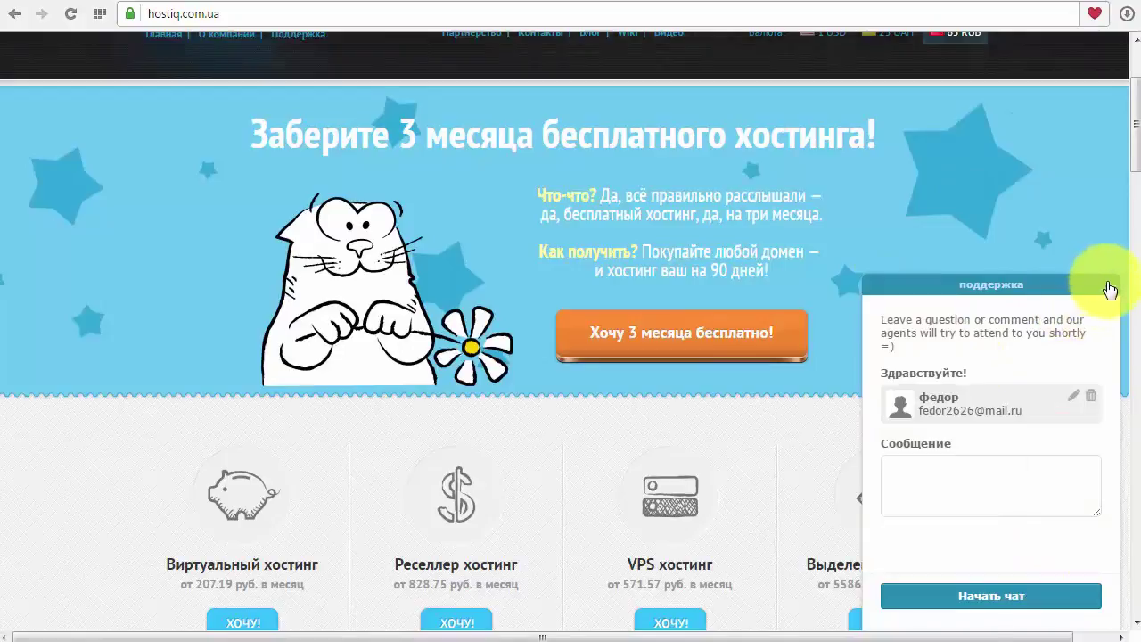
pyautogui.click(1110, 290)
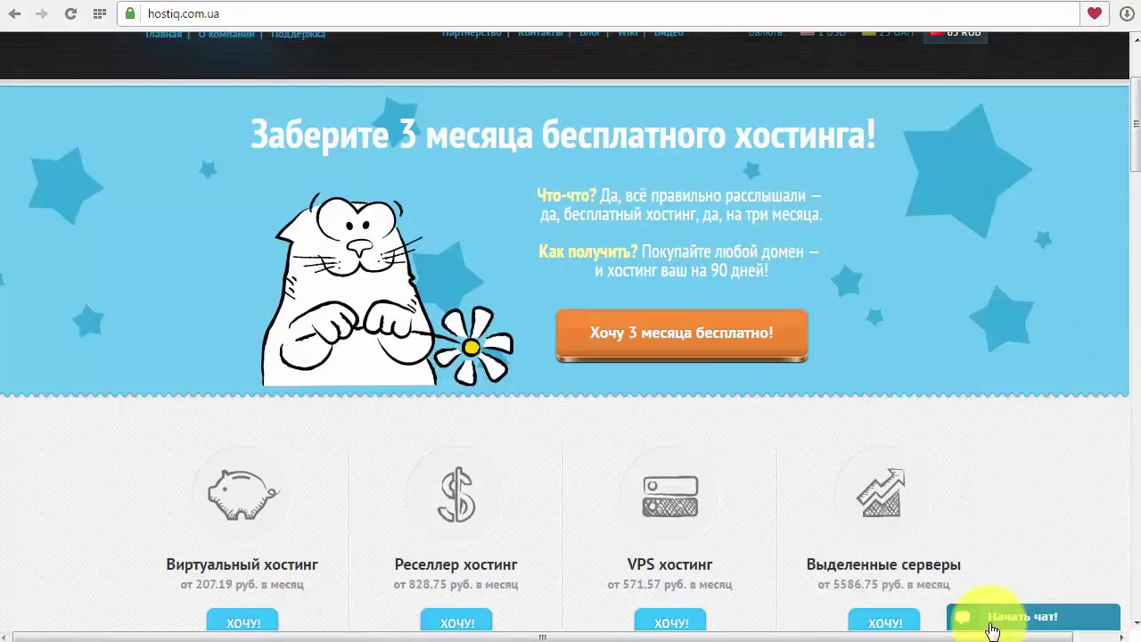